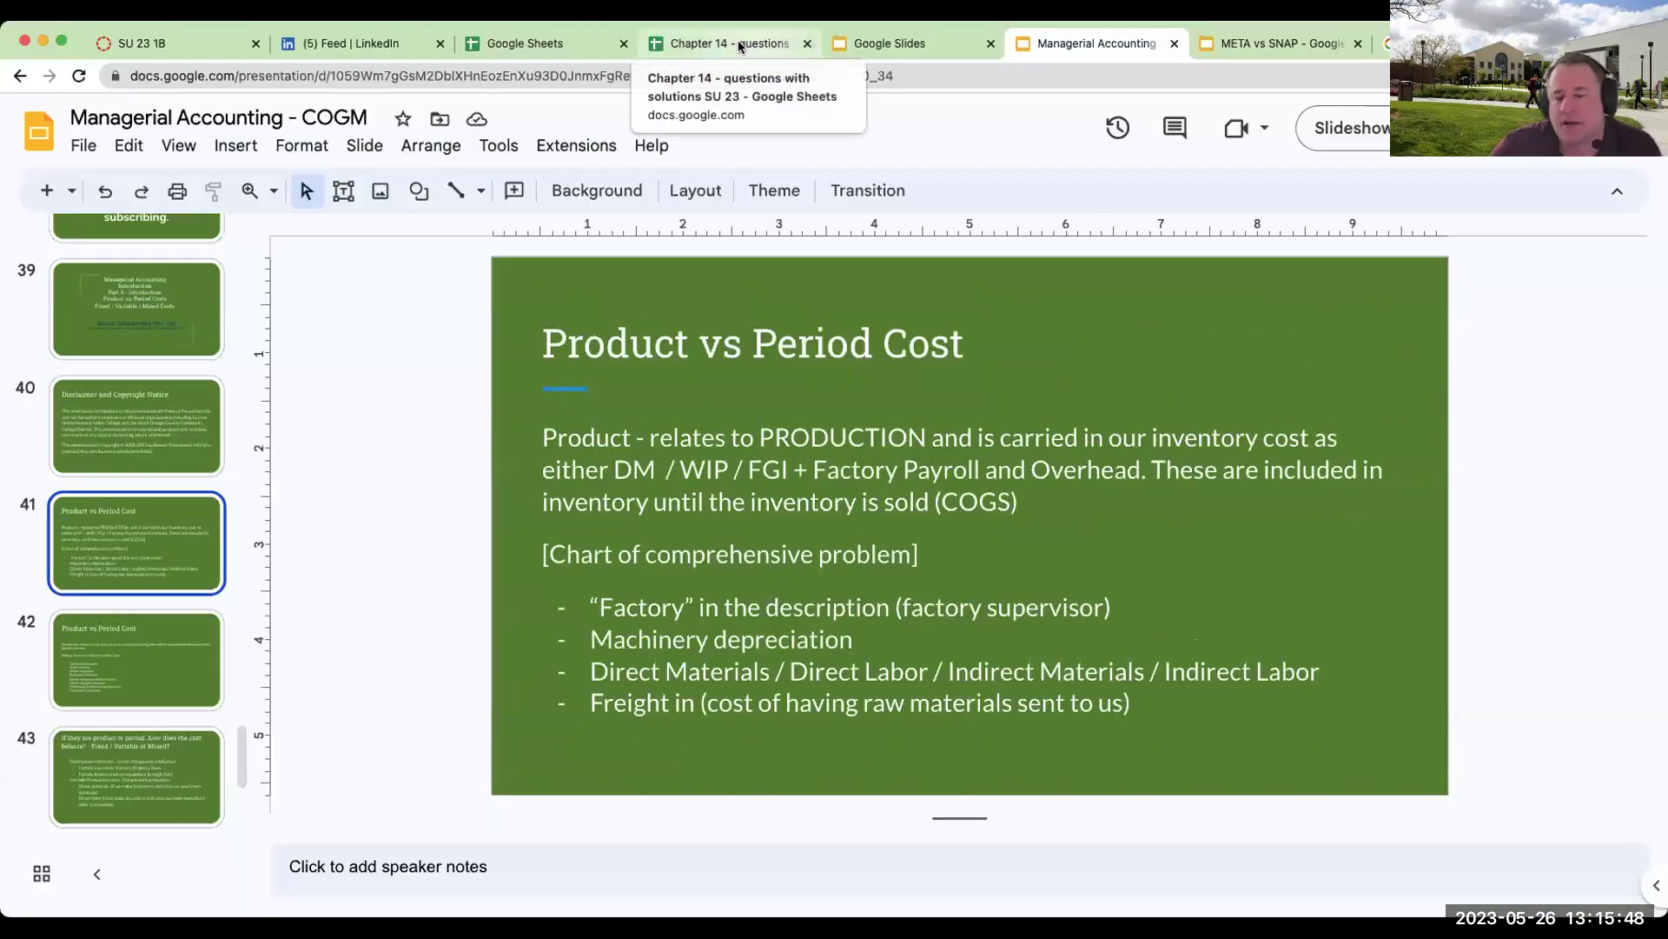
Step: Scroll through the solved COGM T-accounts on ch 14 Tchaikovsky created 1, then close the META vs SNAP tab
click(738, 40)
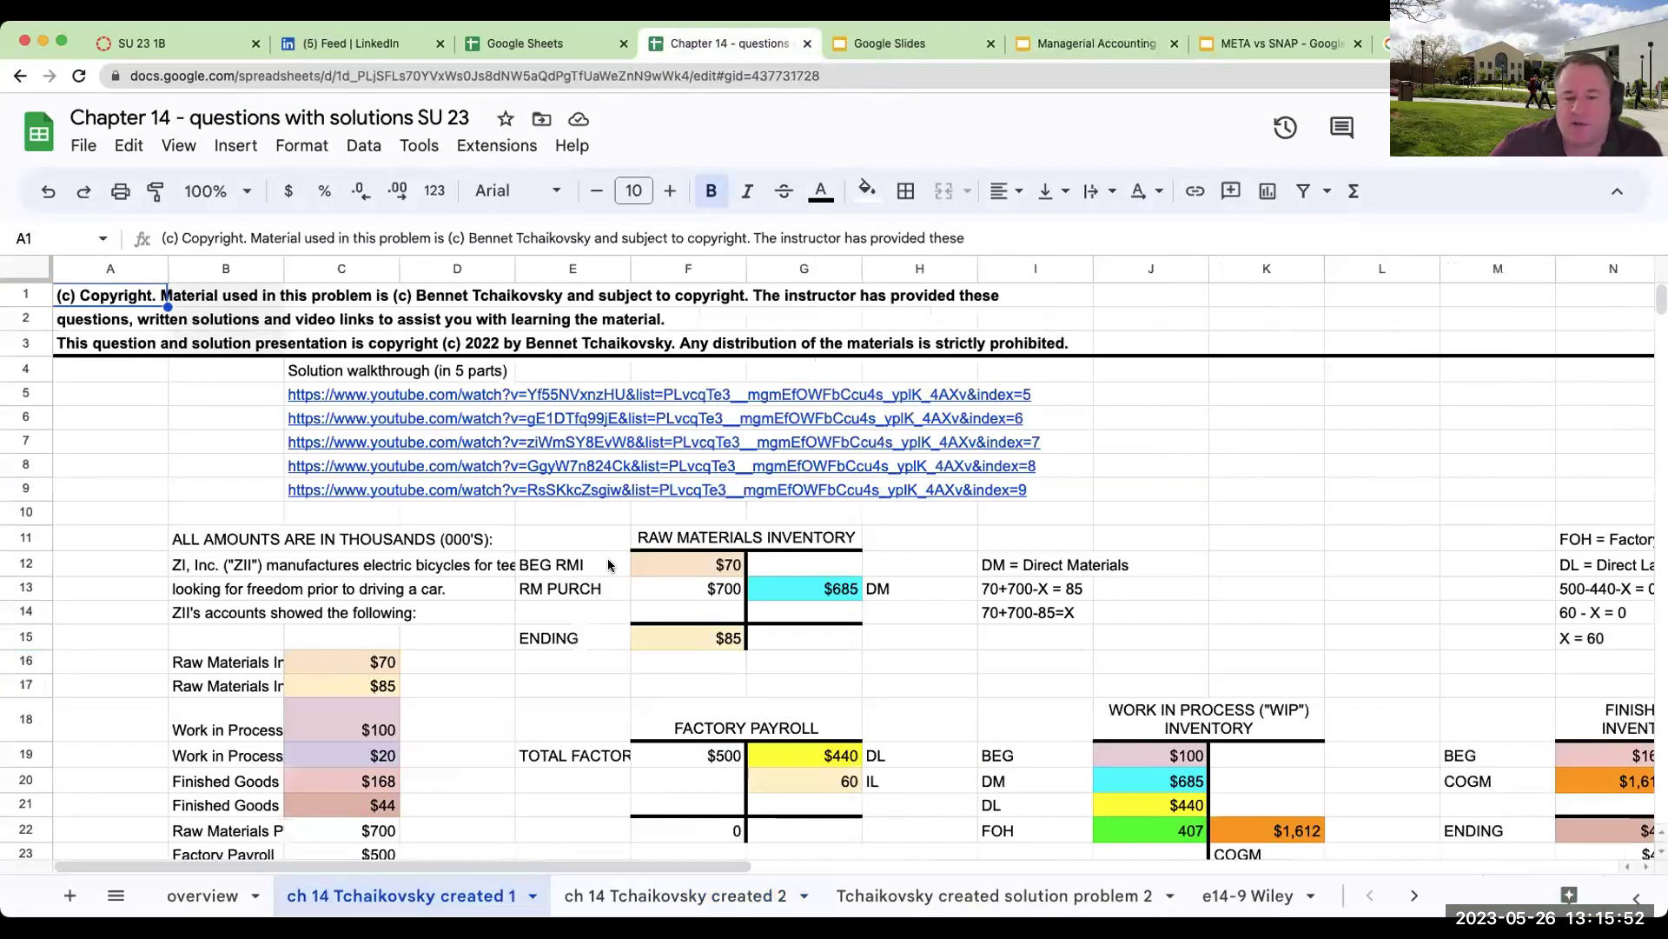
scroll(610, 565, down, 5)
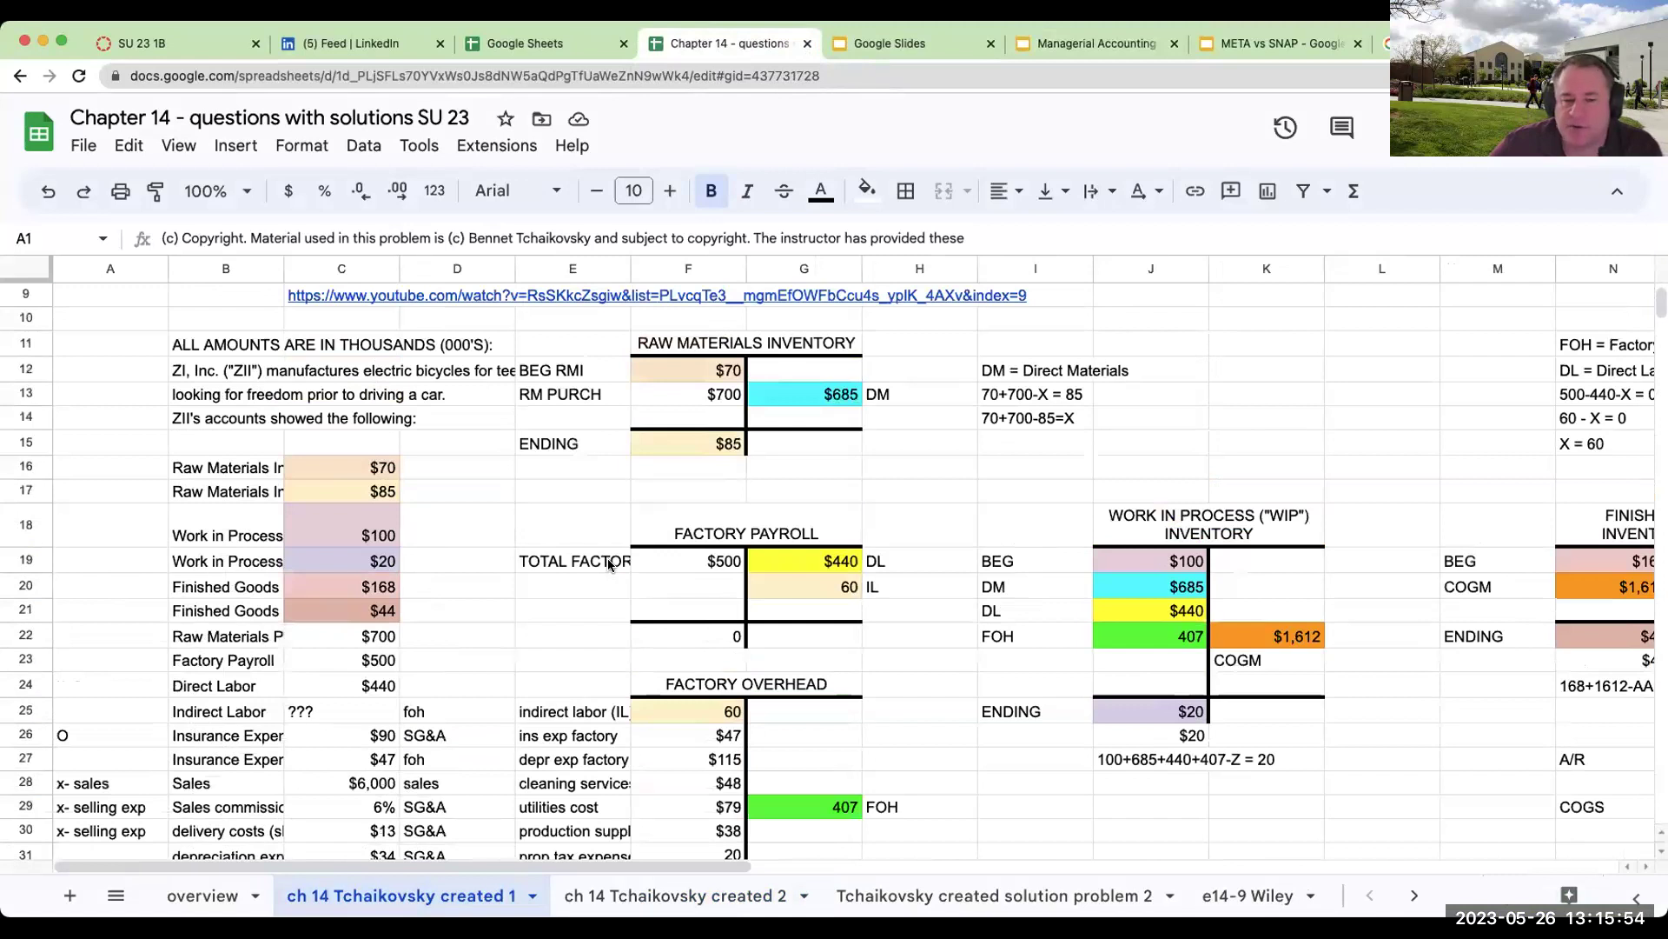
scroll(610, 565, down, 1)
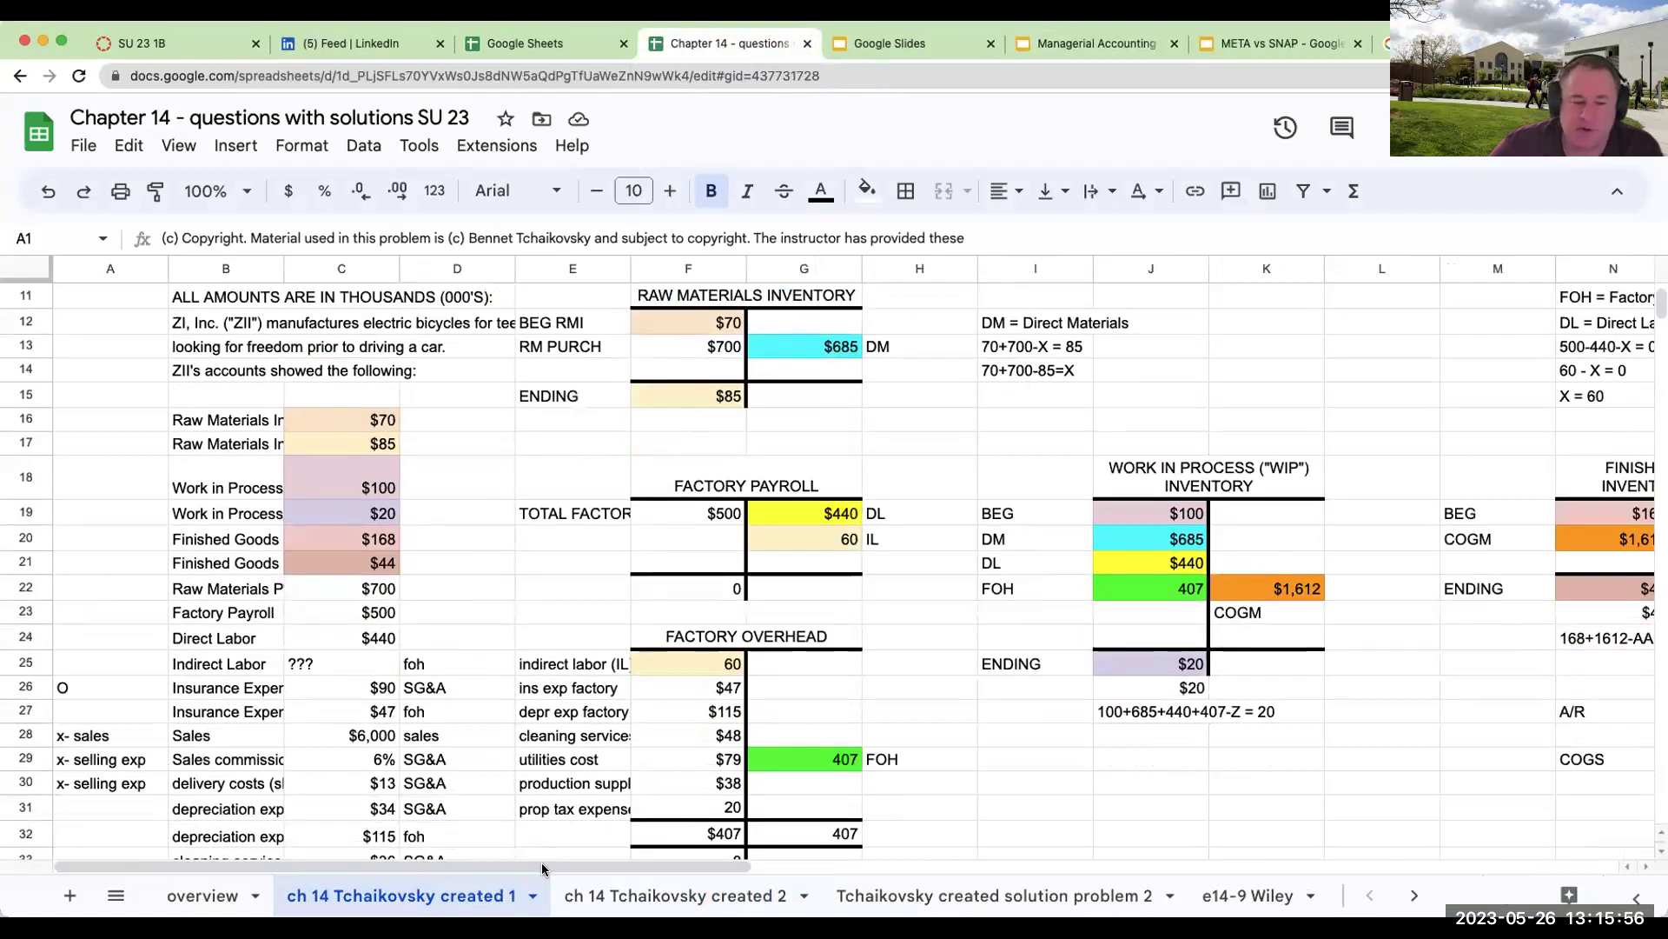
drag(540, 862, 728, 874)
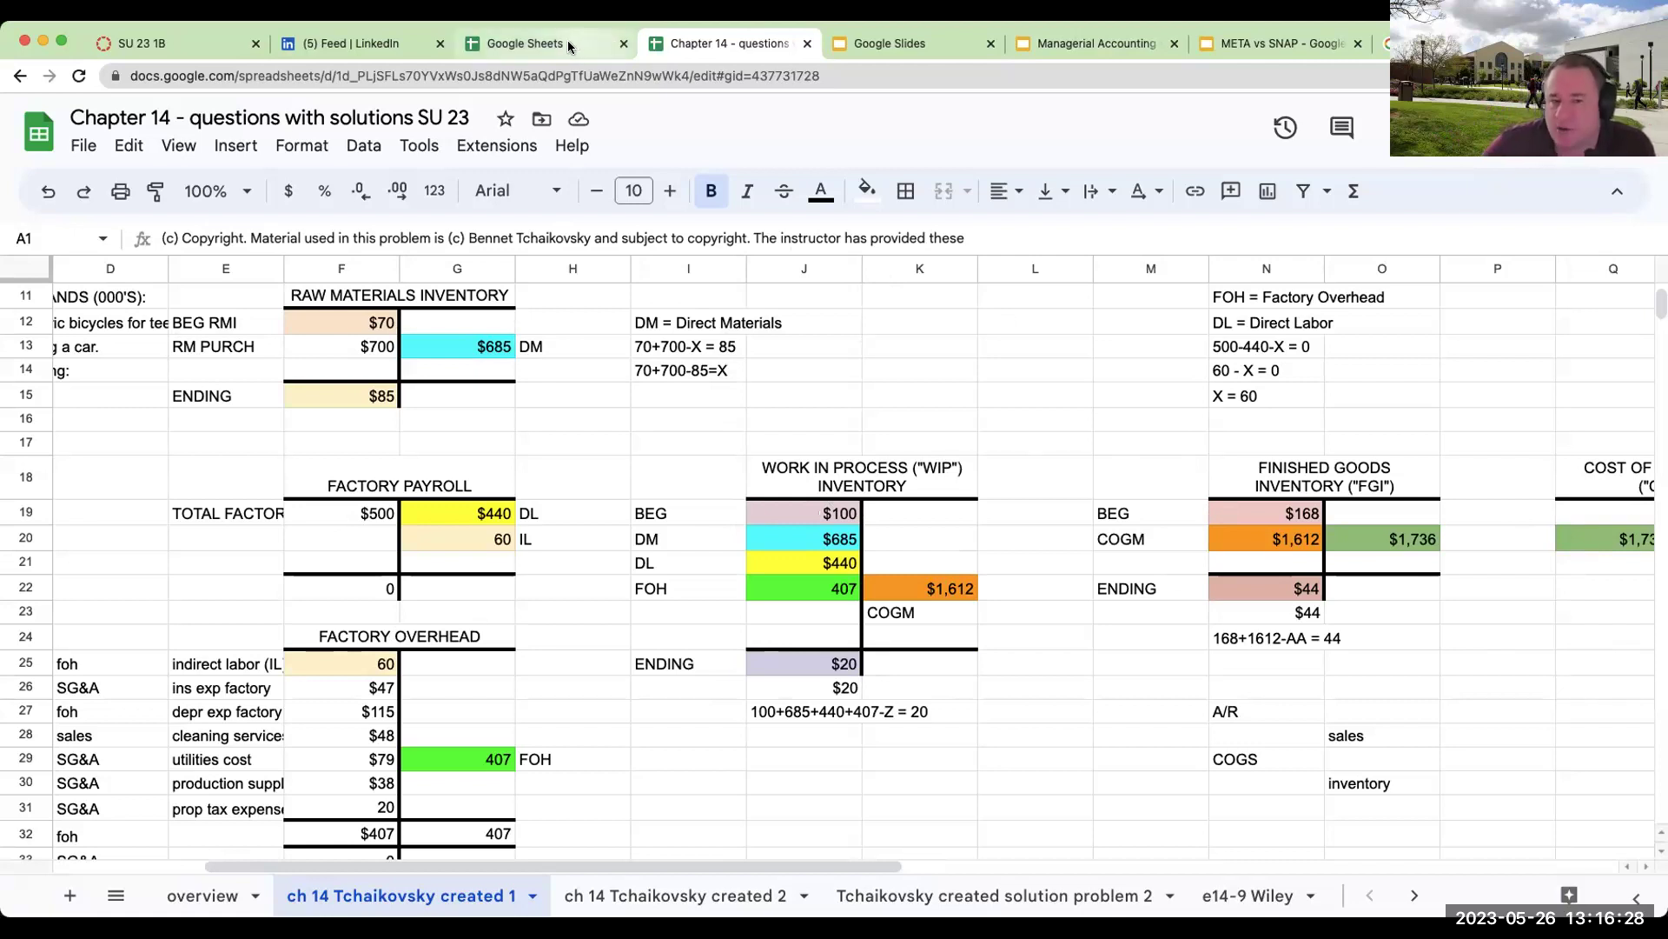
click(1356, 44)
click(1141, 46)
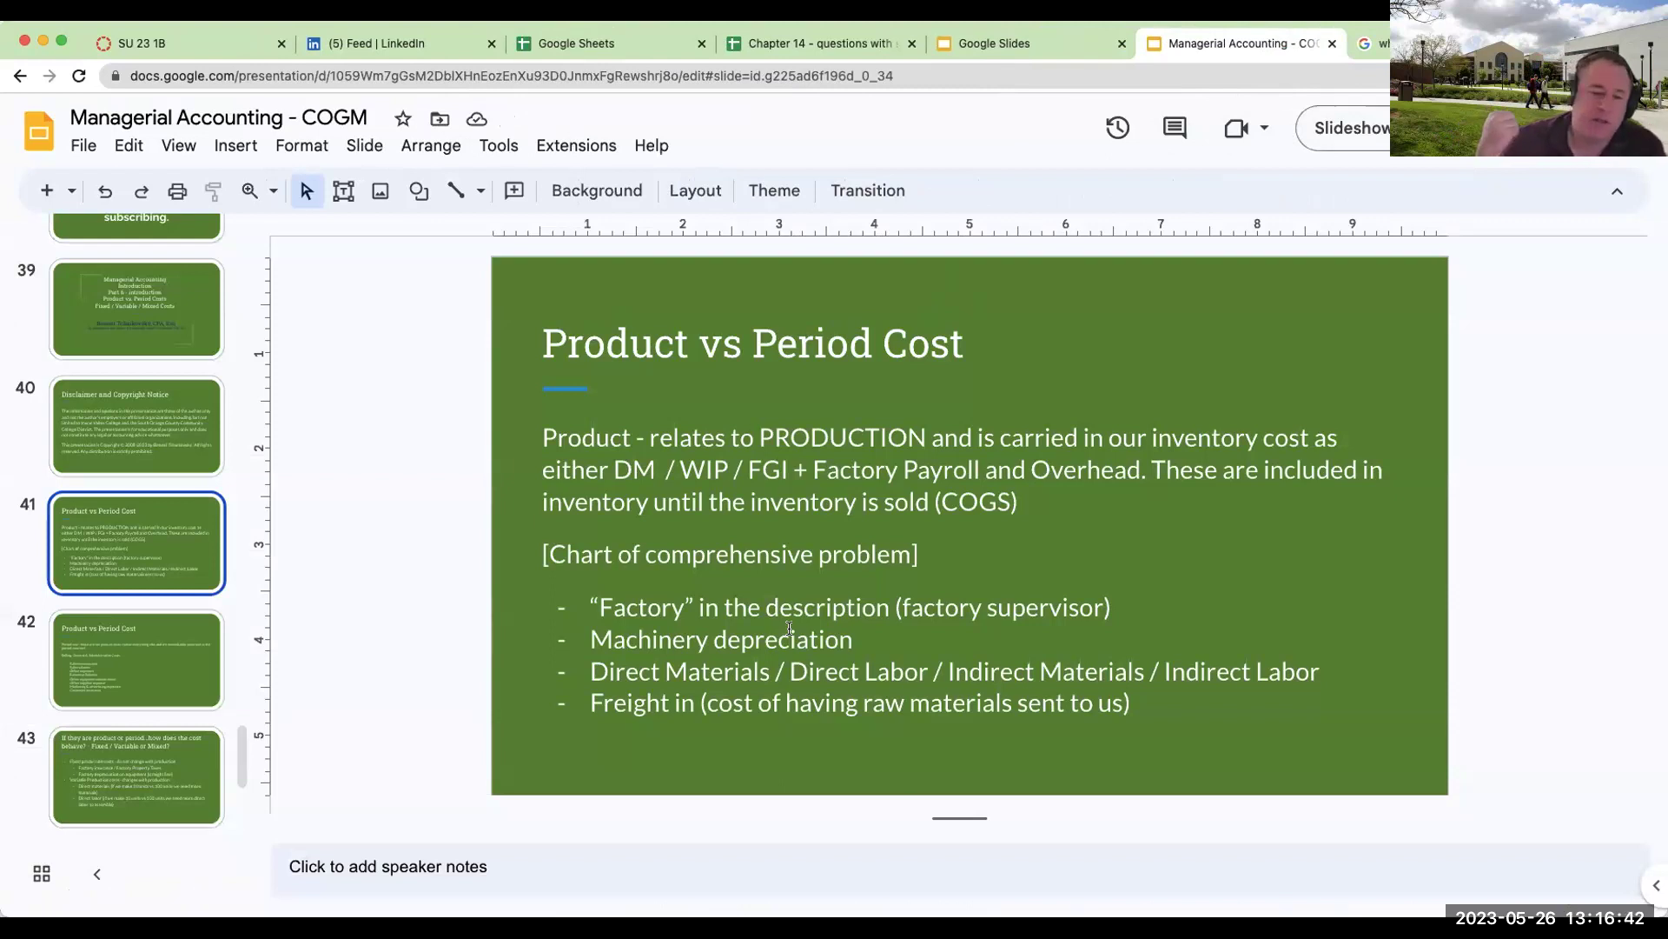
Step: Widen column E so the overhead entries, factory insurance through property tax, show in full
click(840, 39)
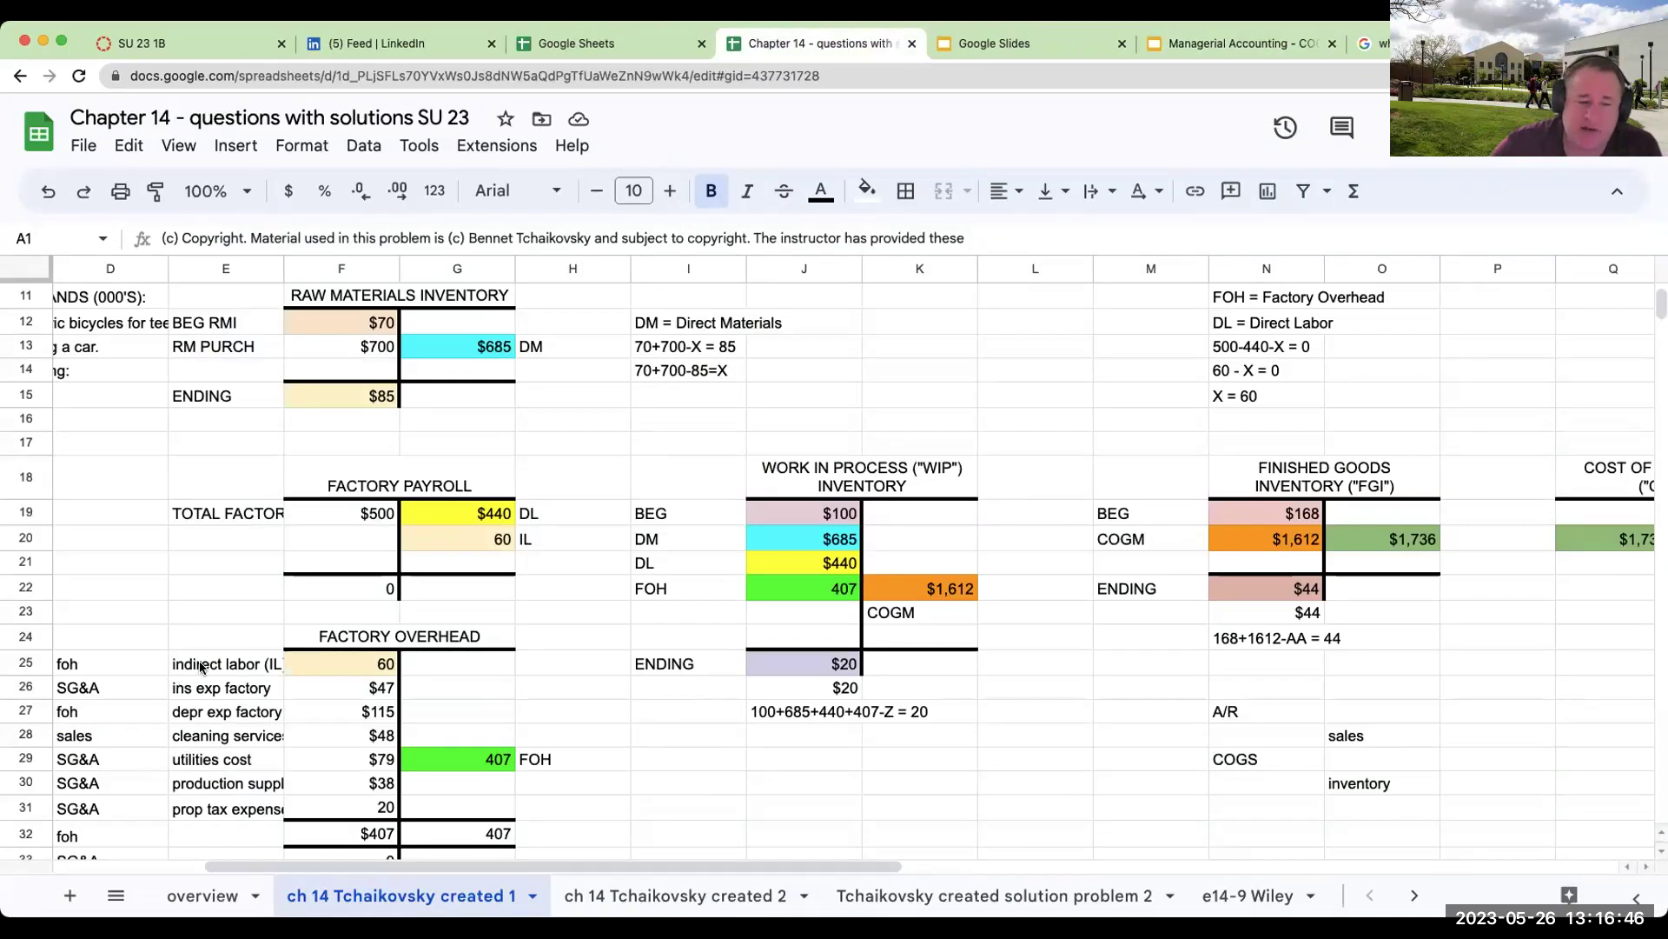
click(222, 687)
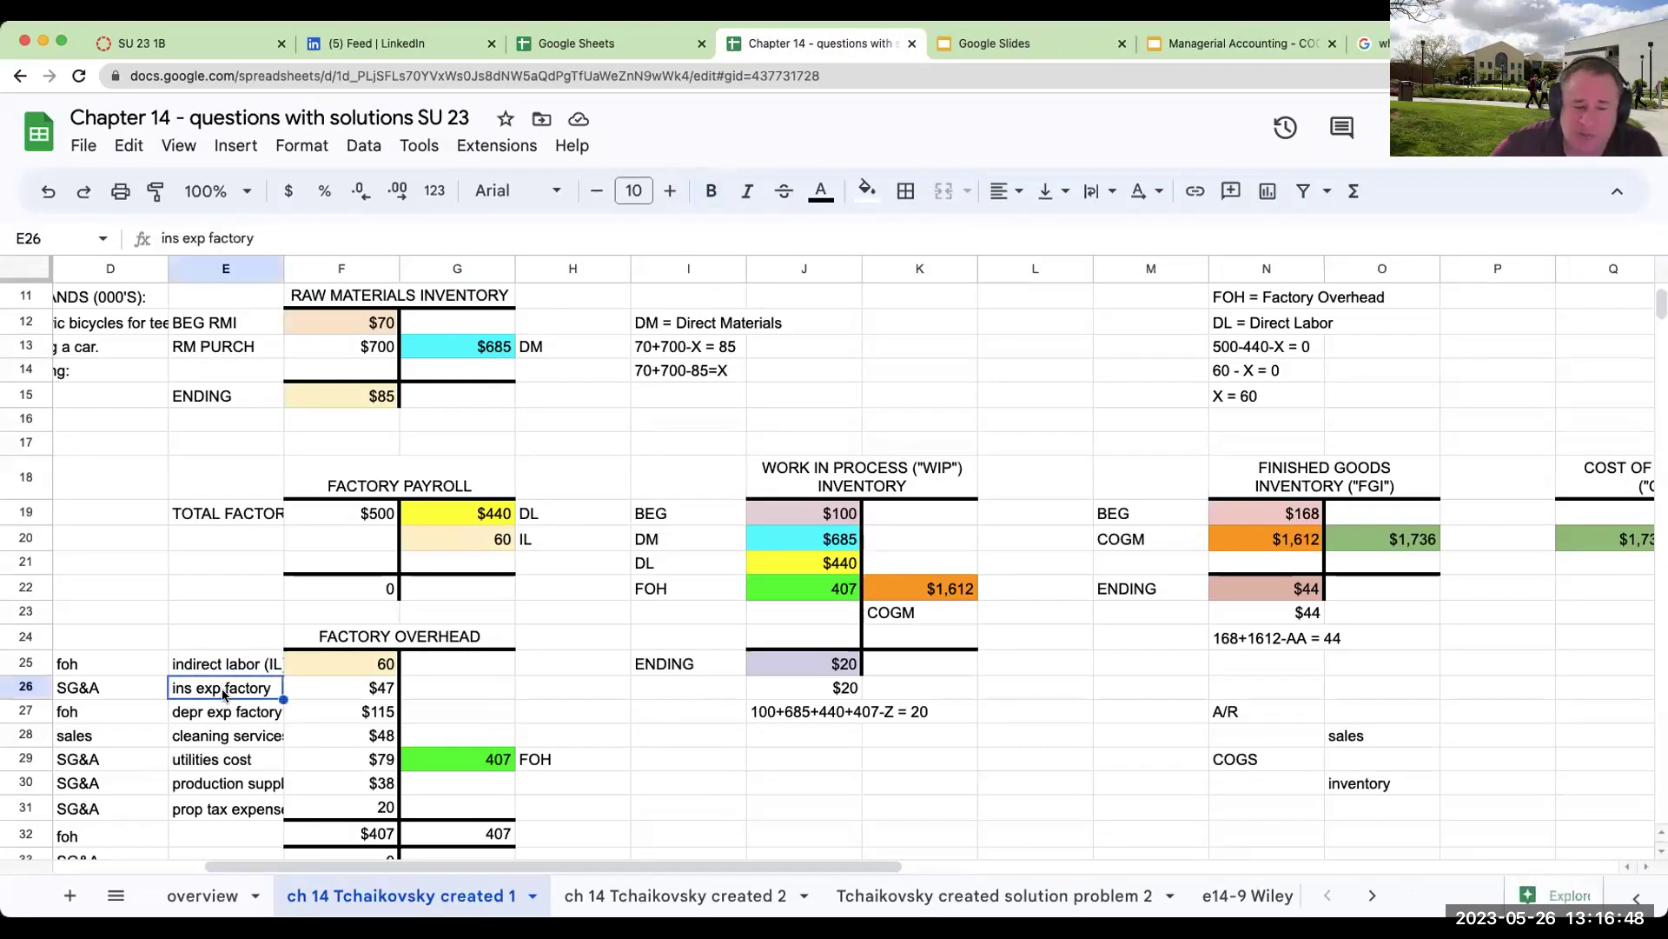
click(223, 717)
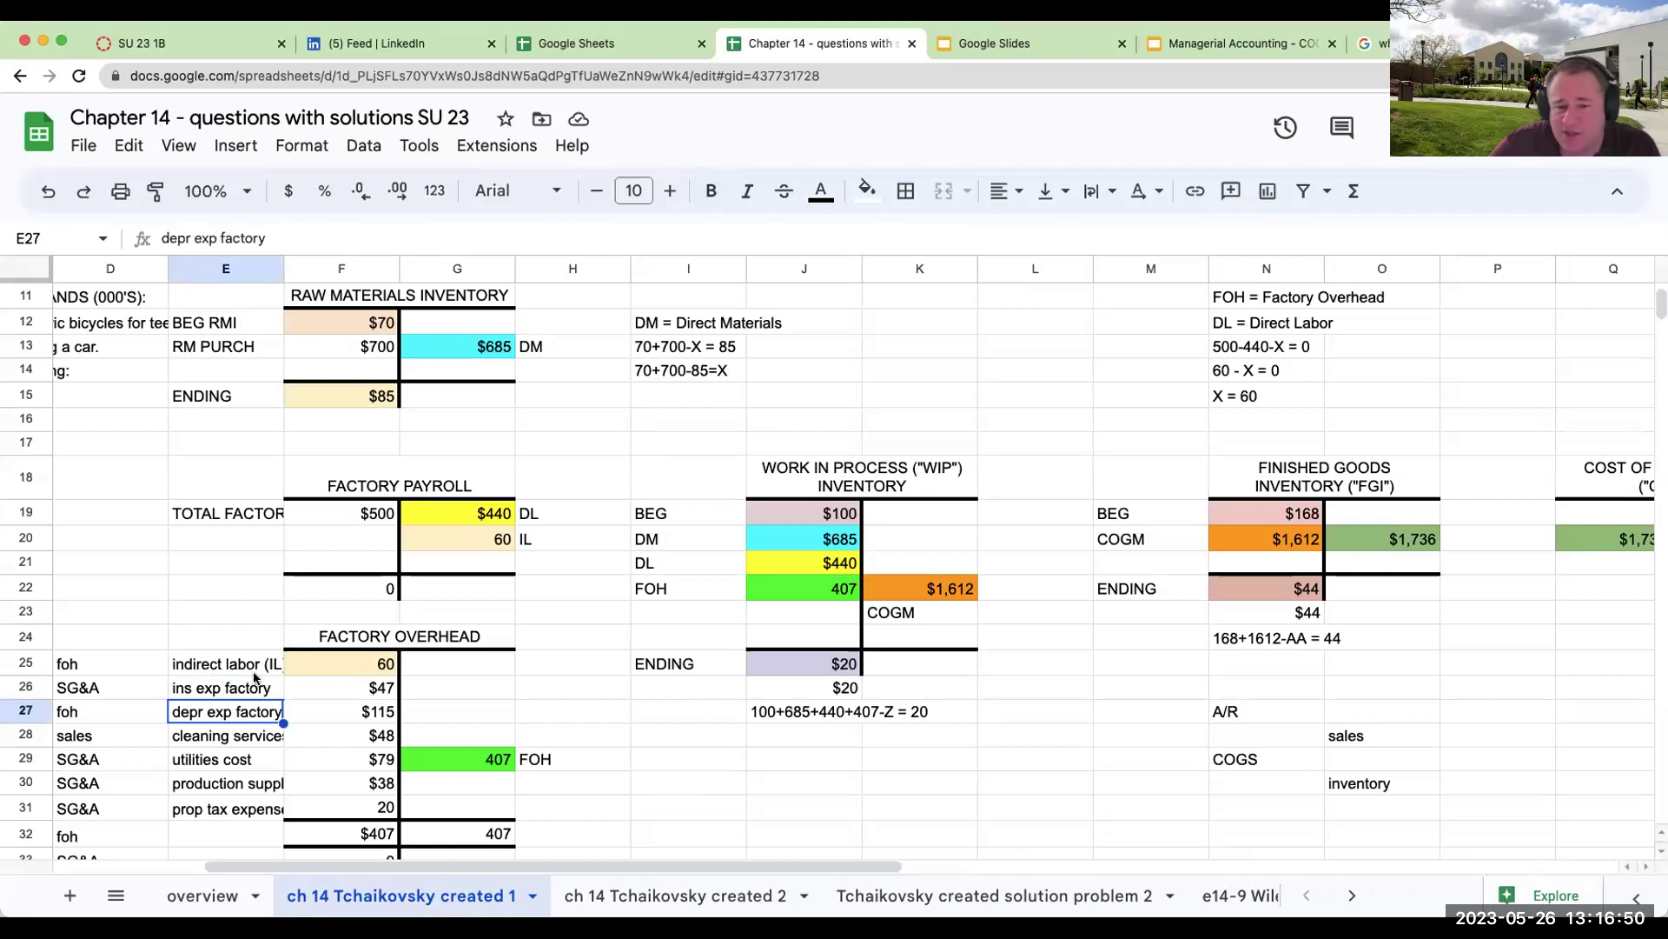
drag(399, 269, 396, 278)
click(274, 739)
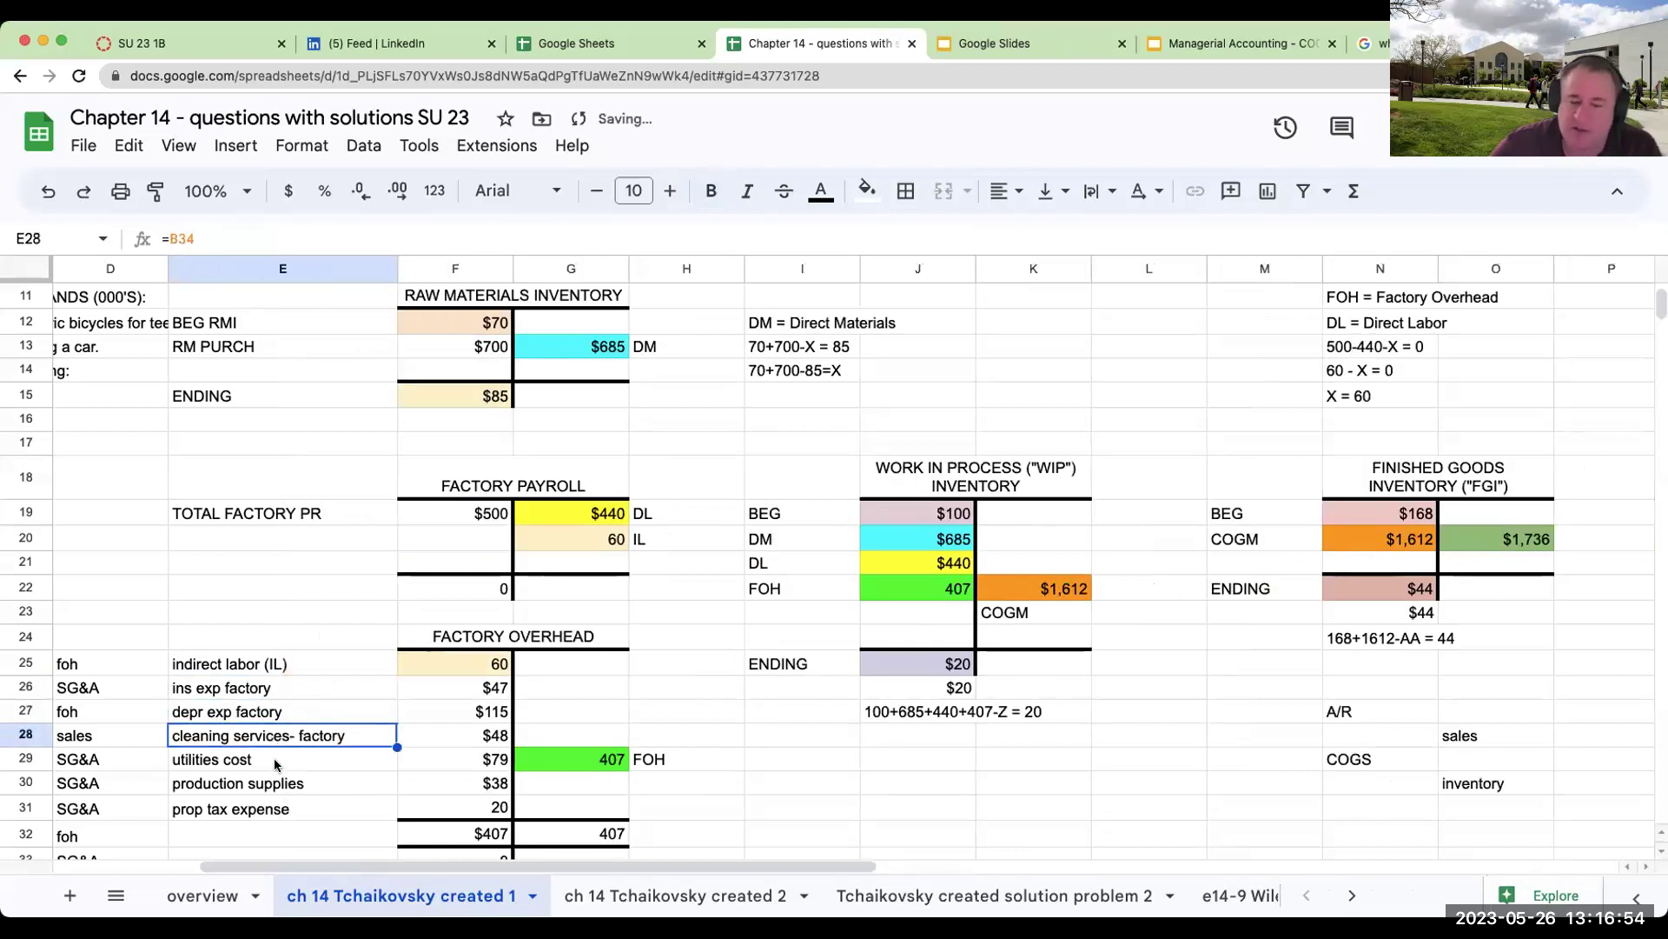
click(276, 763)
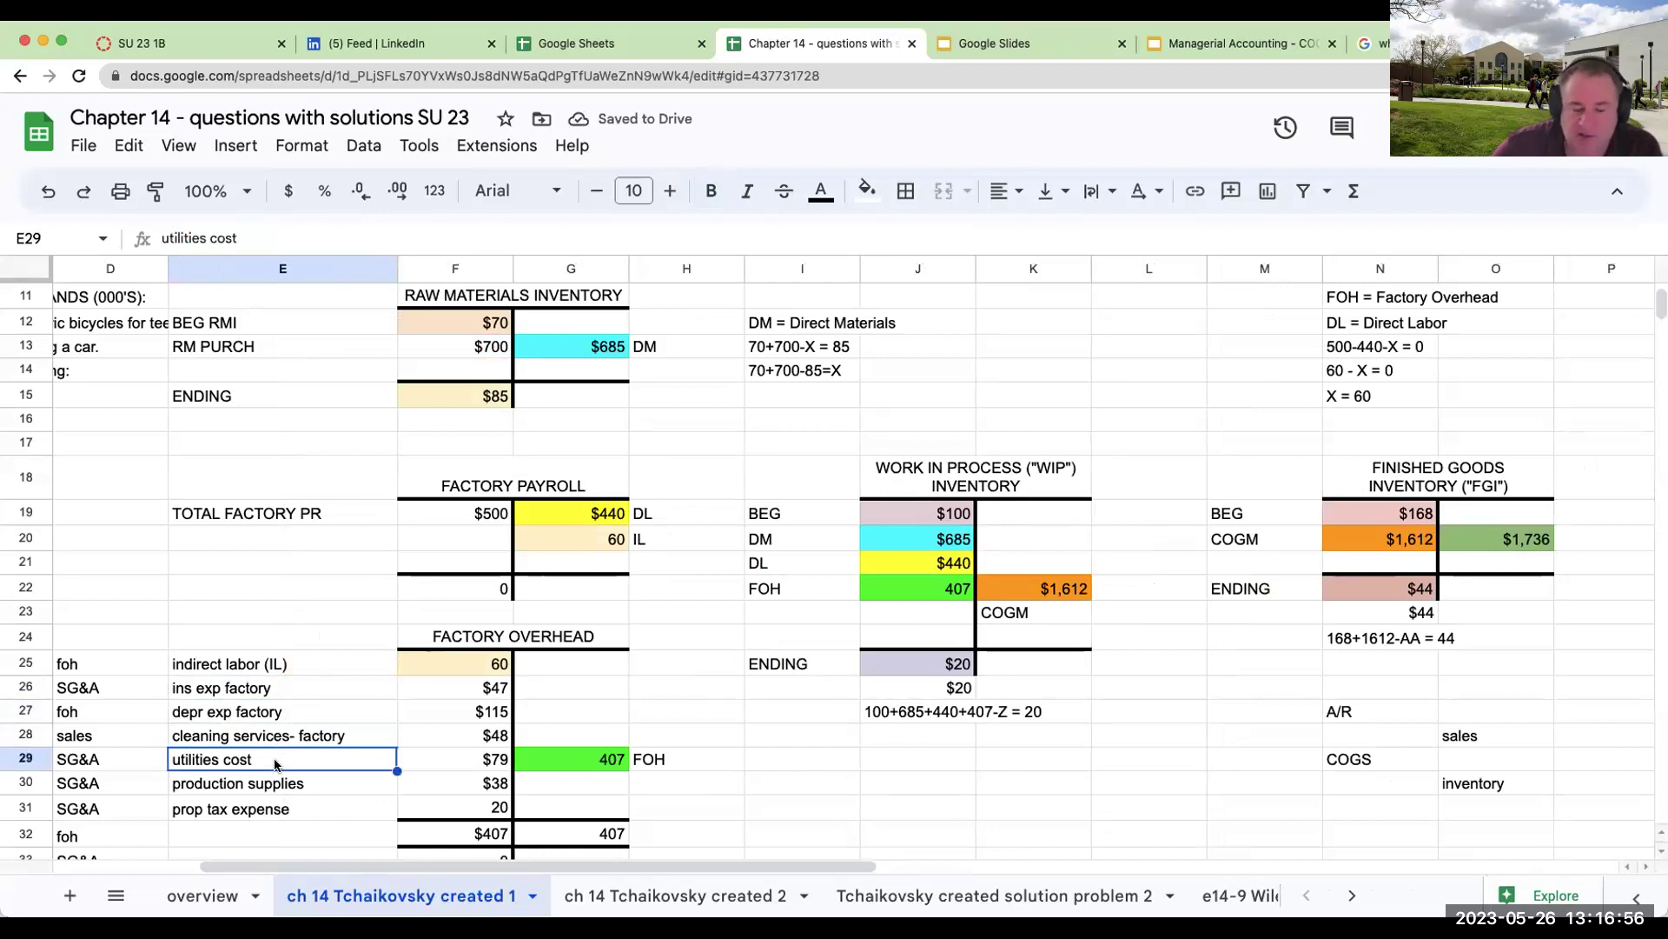
click(274, 789)
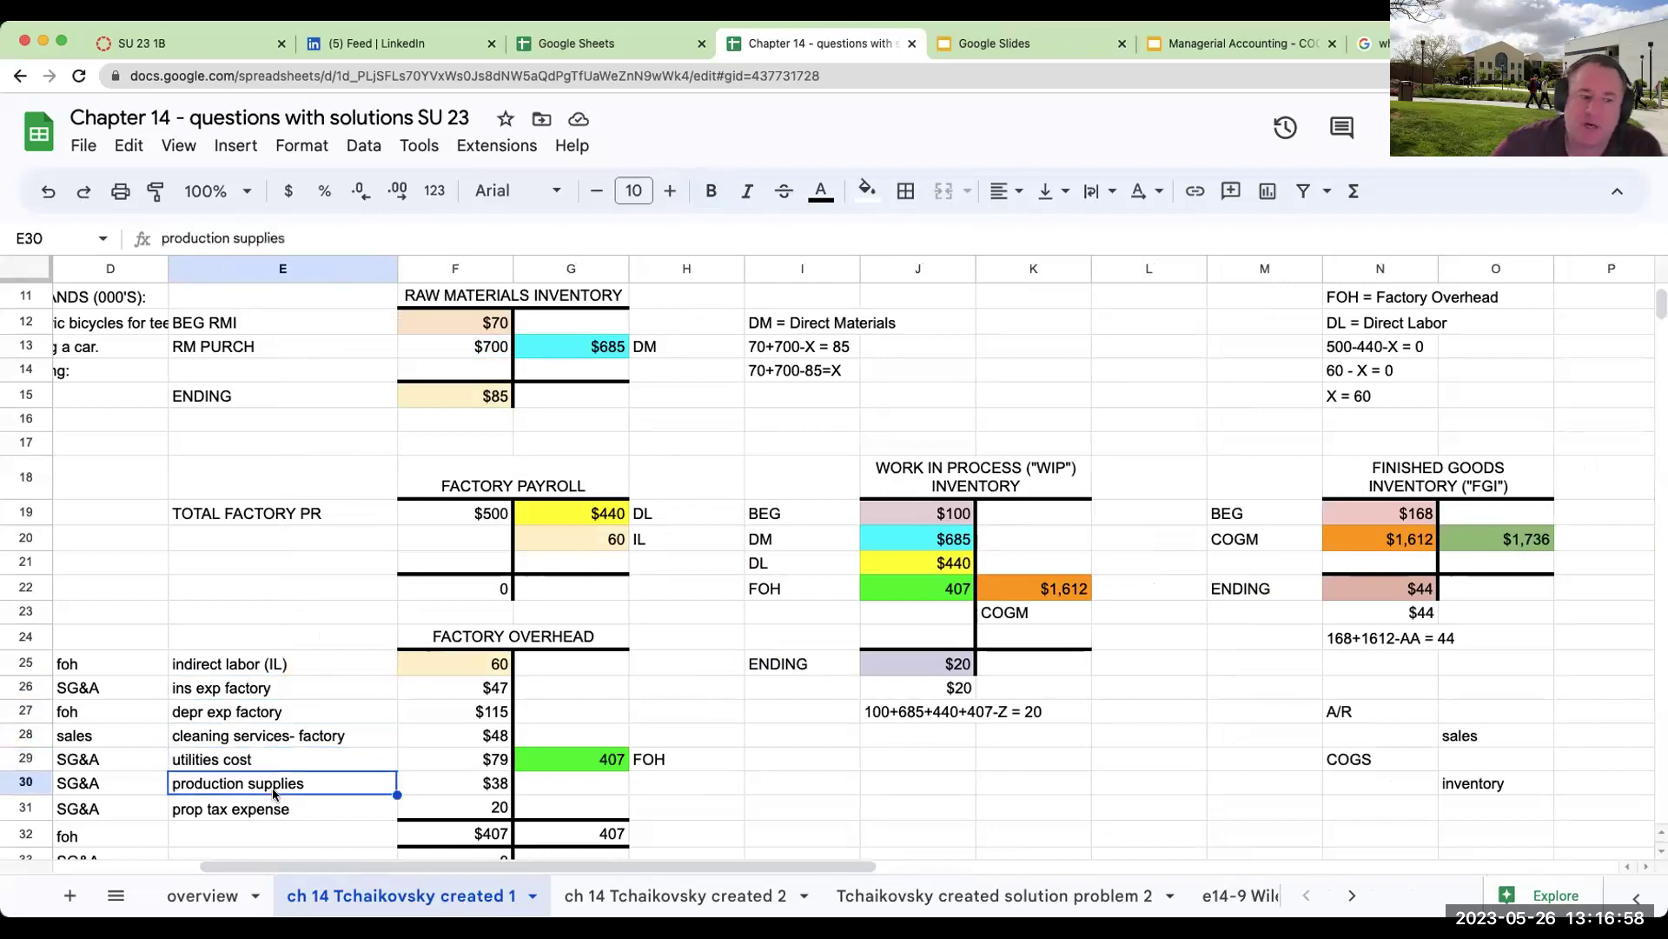
click(274, 801)
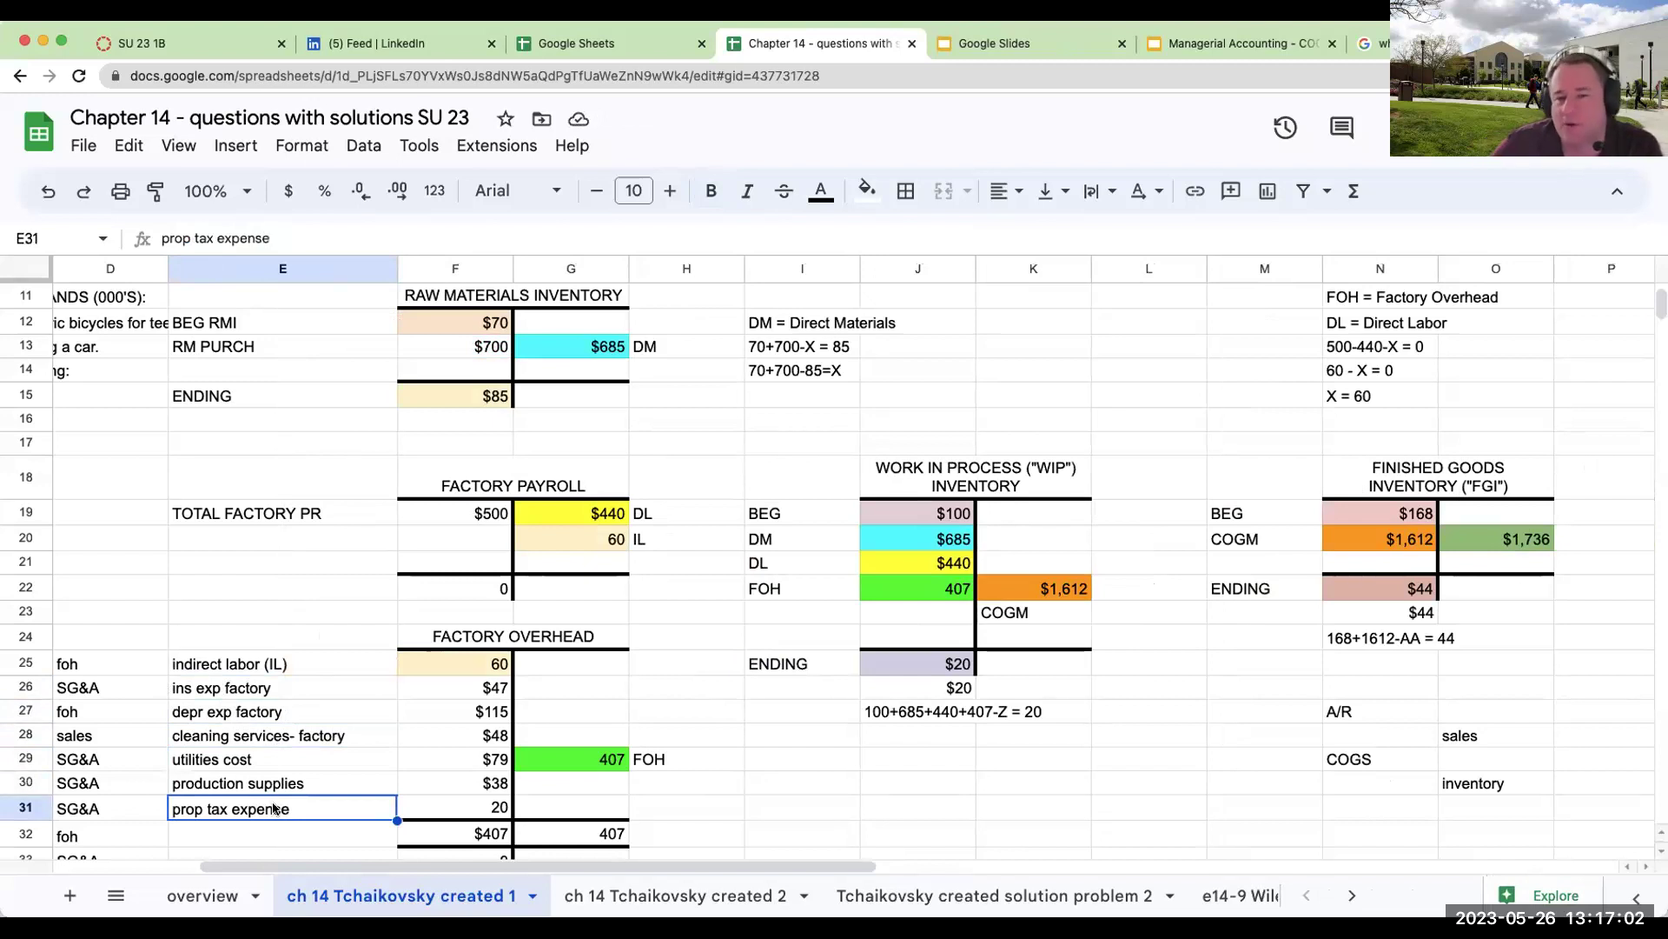
Step: Glance back and forth between the Managerial Accounting slides and the spreadsheet, ending on the slides
click(1244, 41)
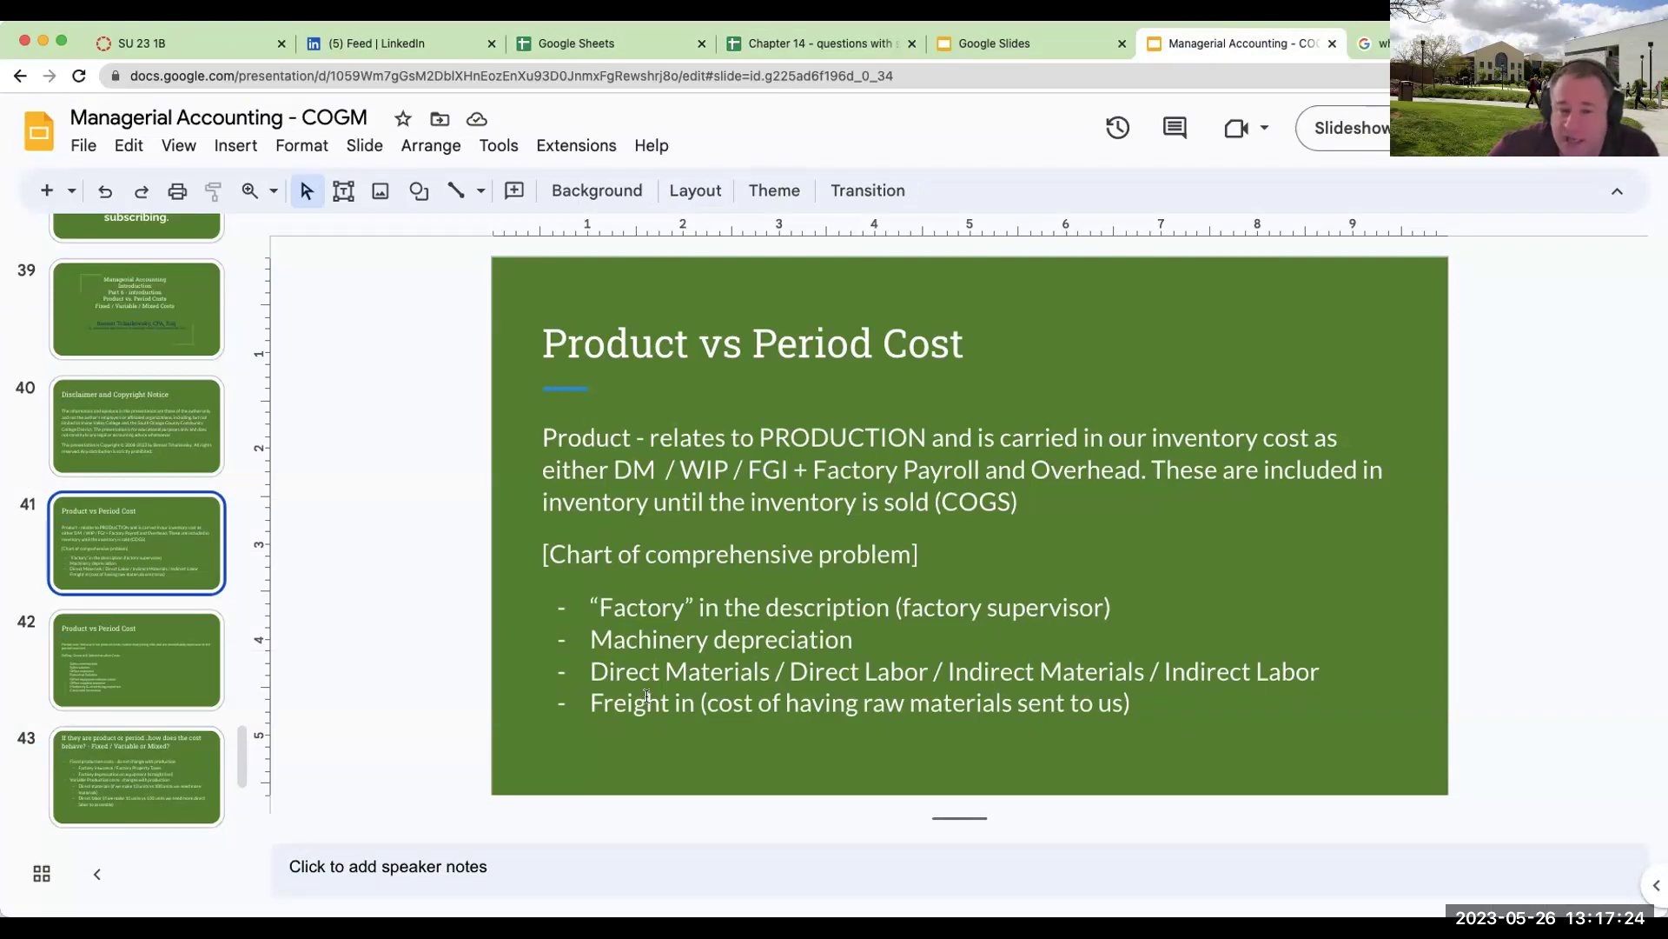
click(825, 45)
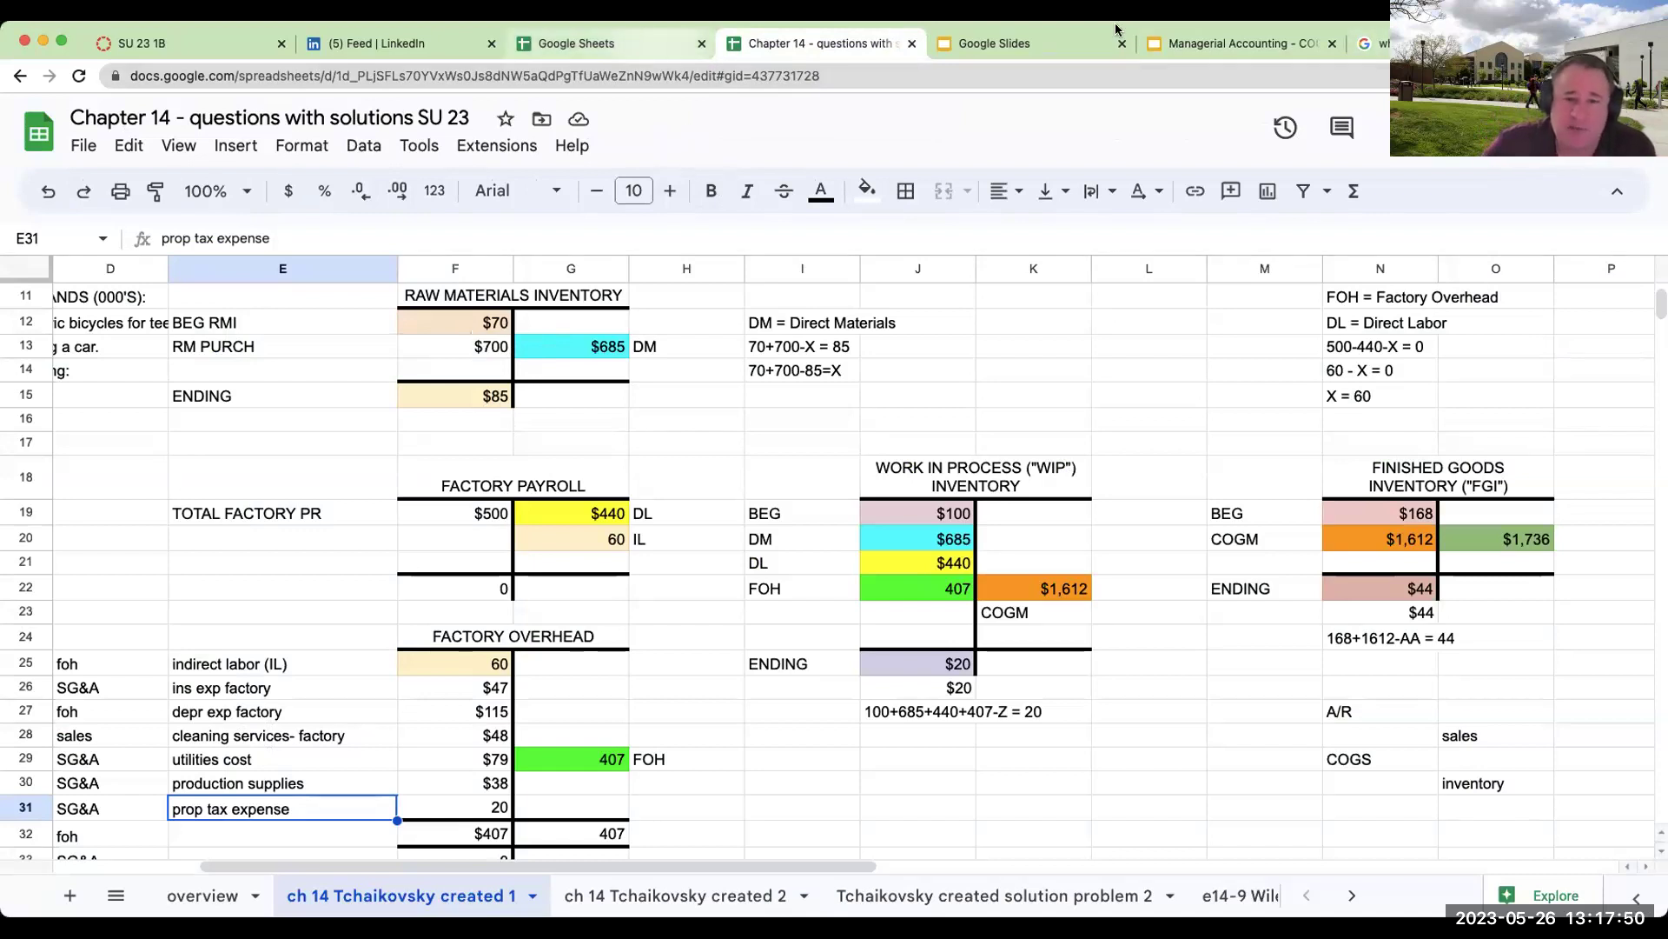
click(1244, 37)
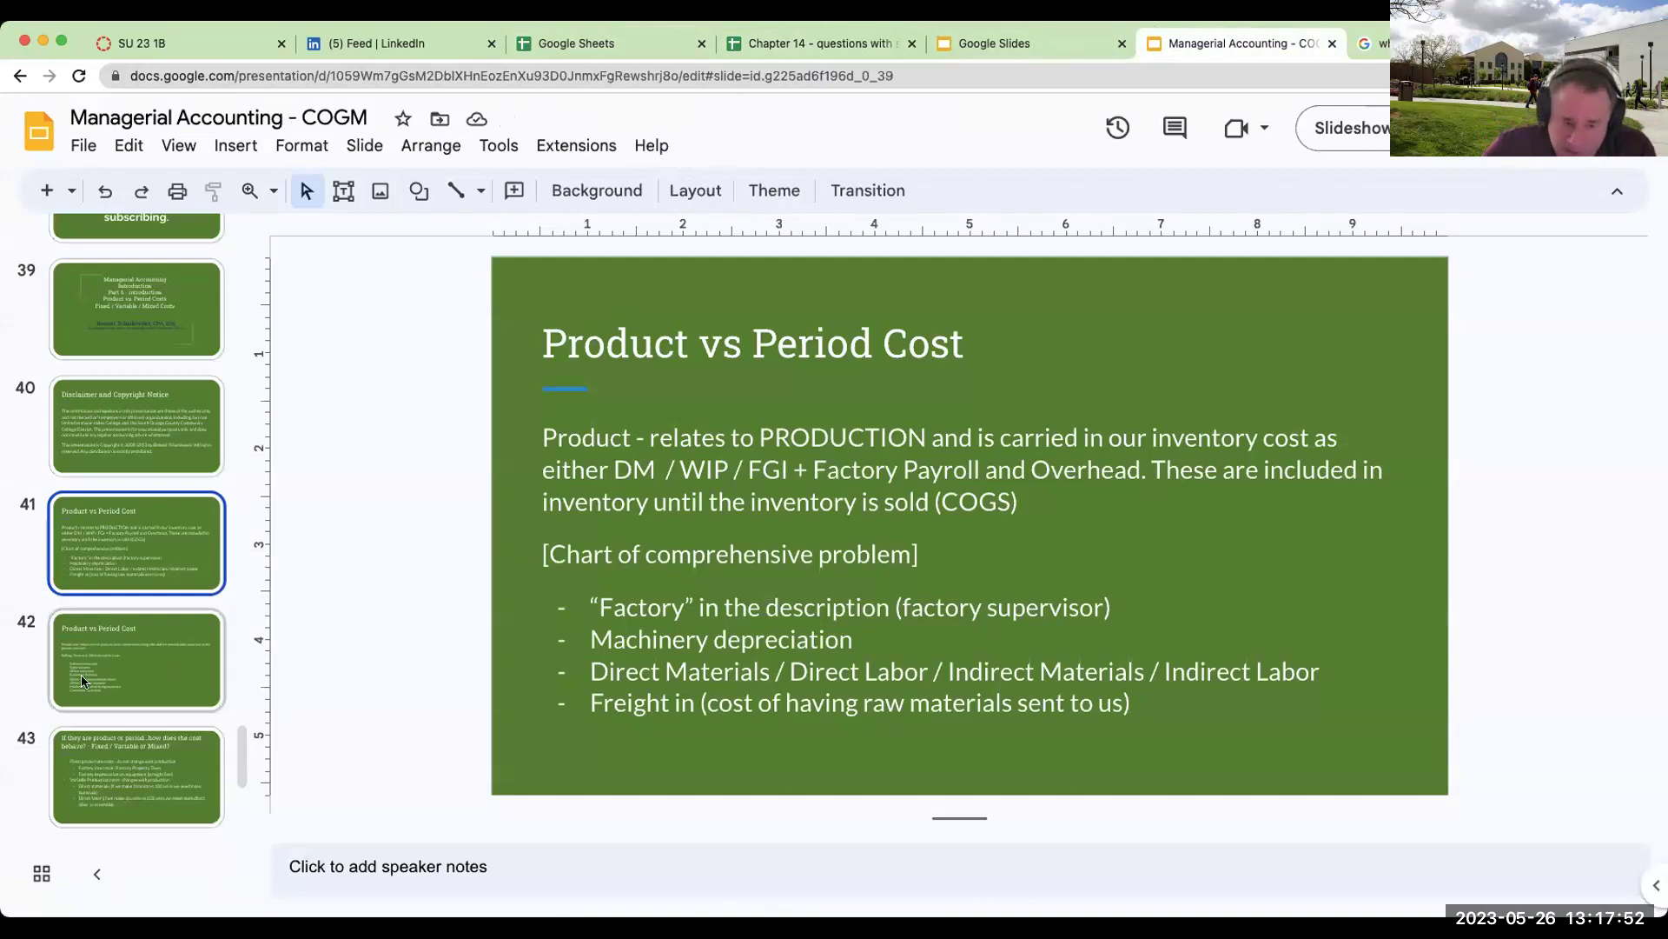
Step: Advance to slide 42 on period costs and present it as a slideshow
key(Down)
click(1352, 137)
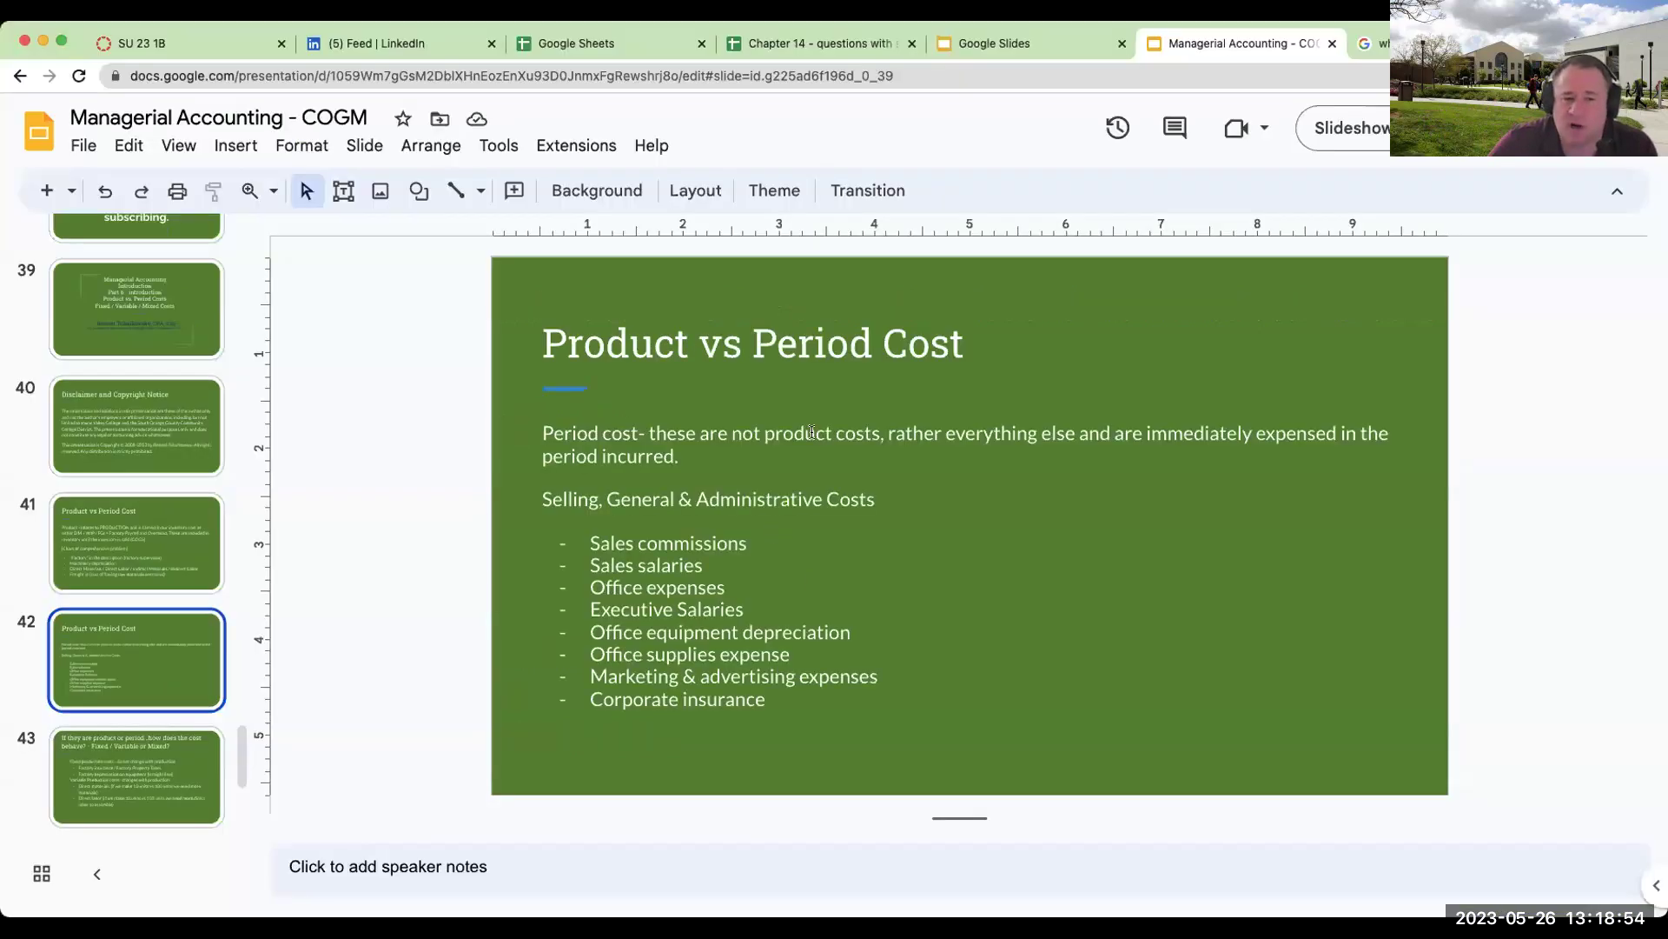
Step: In a new tab, go to sec.gov and search EDGAR company filings for 'hd'
key(super+t)
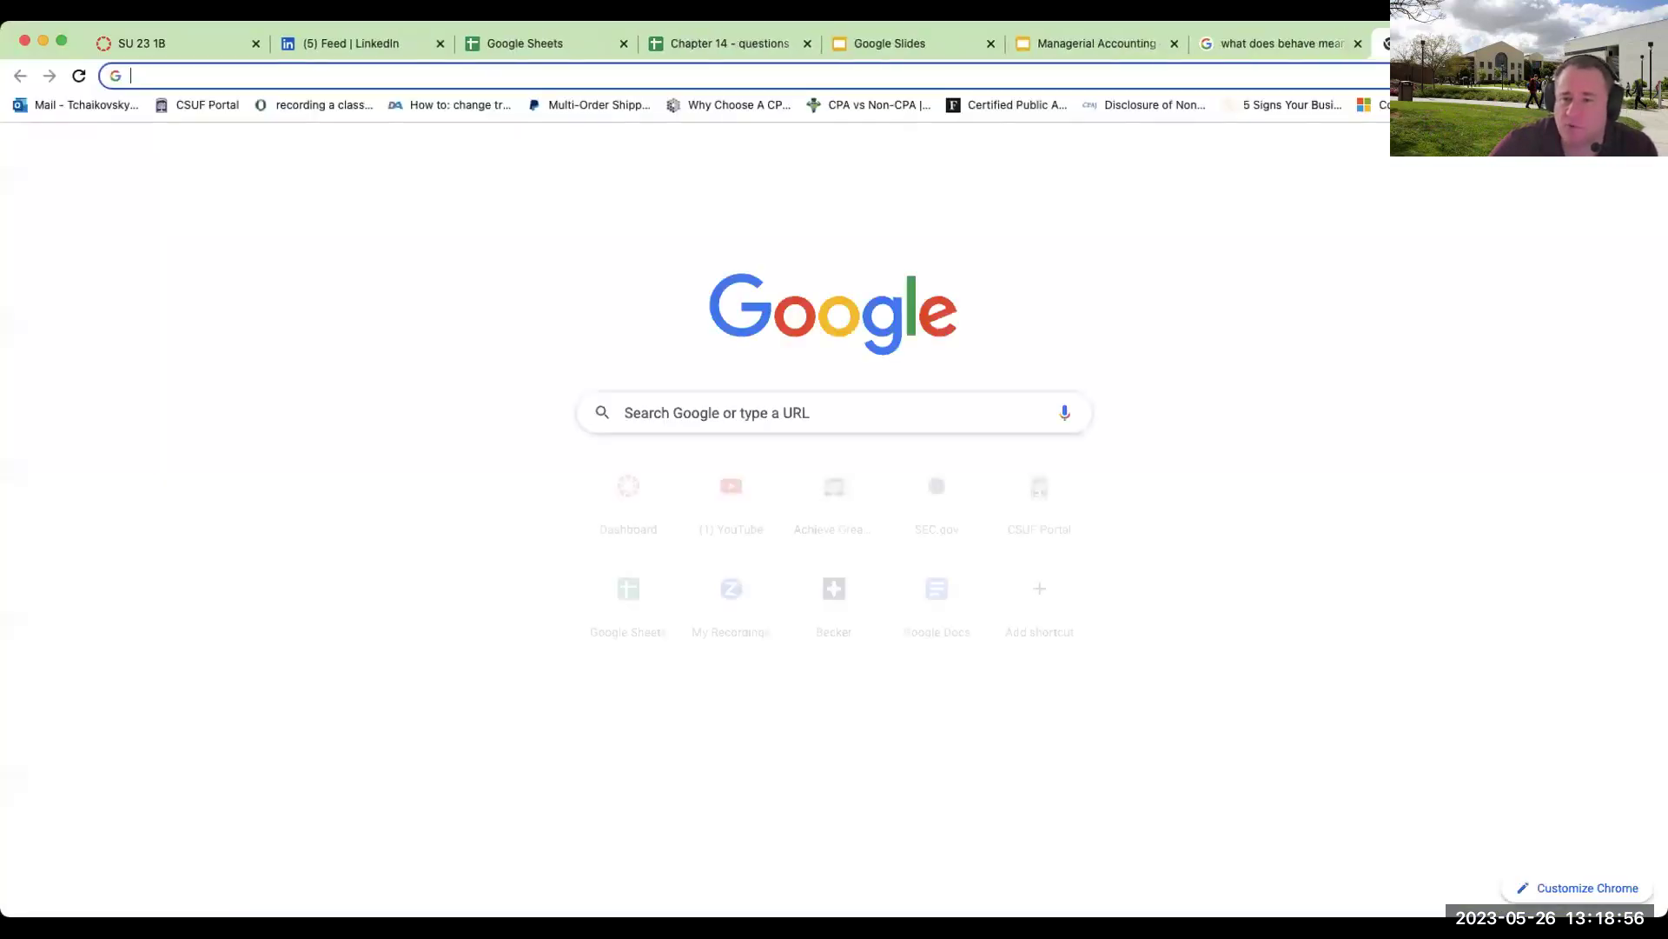
text(sec.giov)
key(BackSpace)
key(BackSpace)
key(BackSpace)
text(ov)
key(Return)
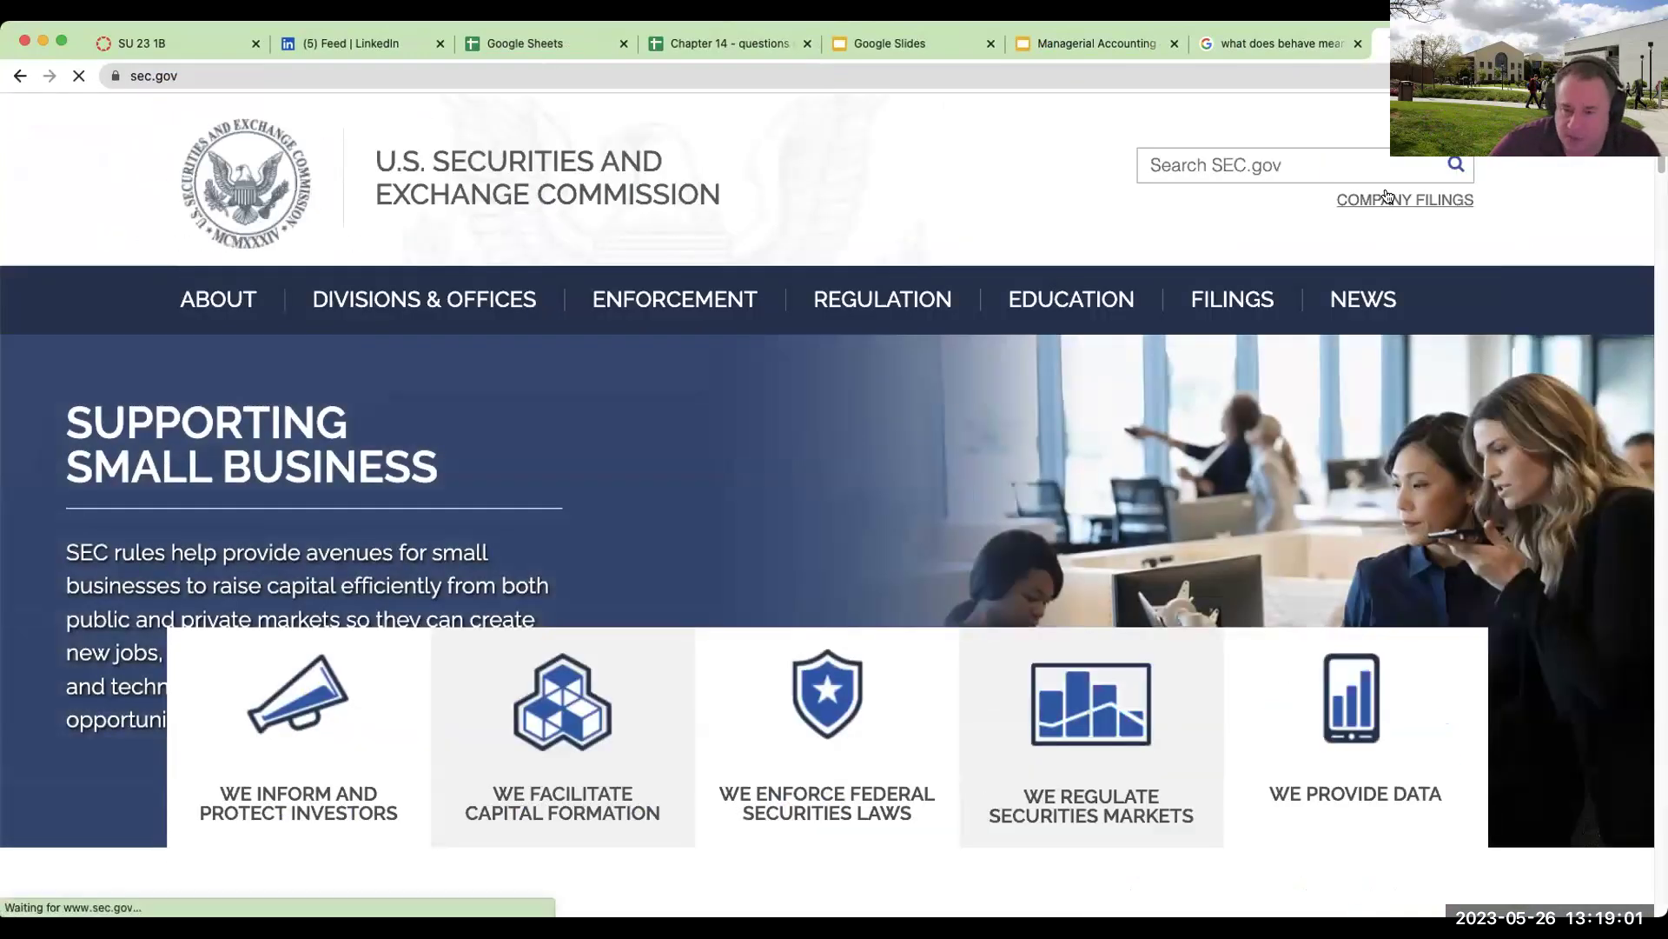
click(1388, 196)
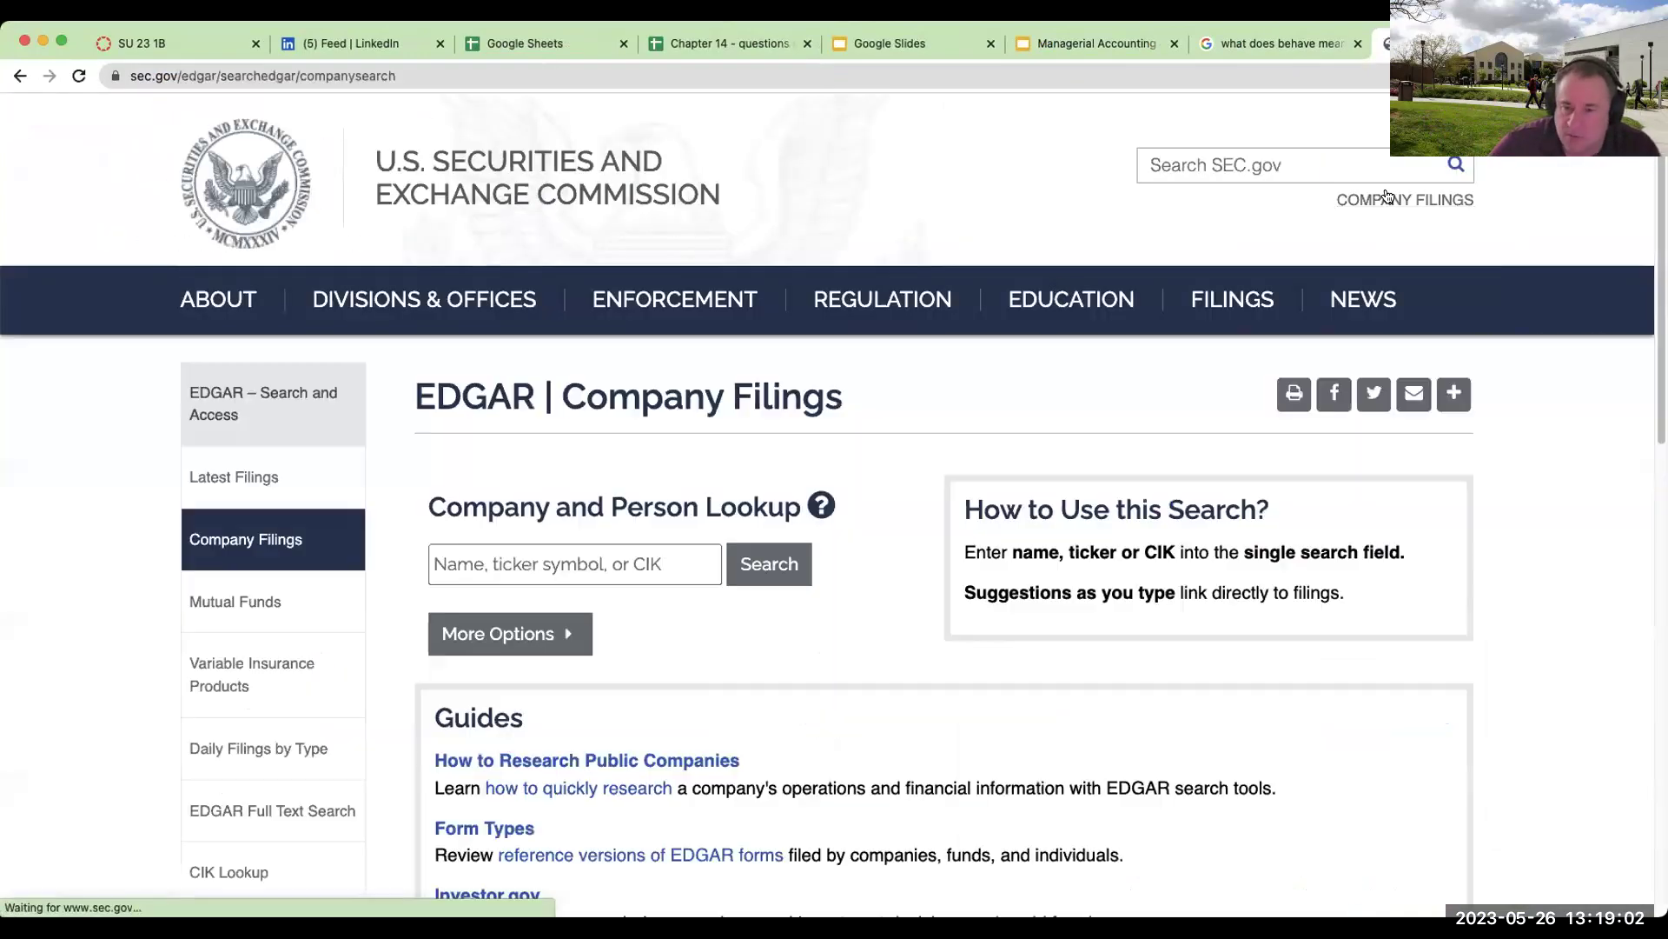
click(519, 559)
text(hd)
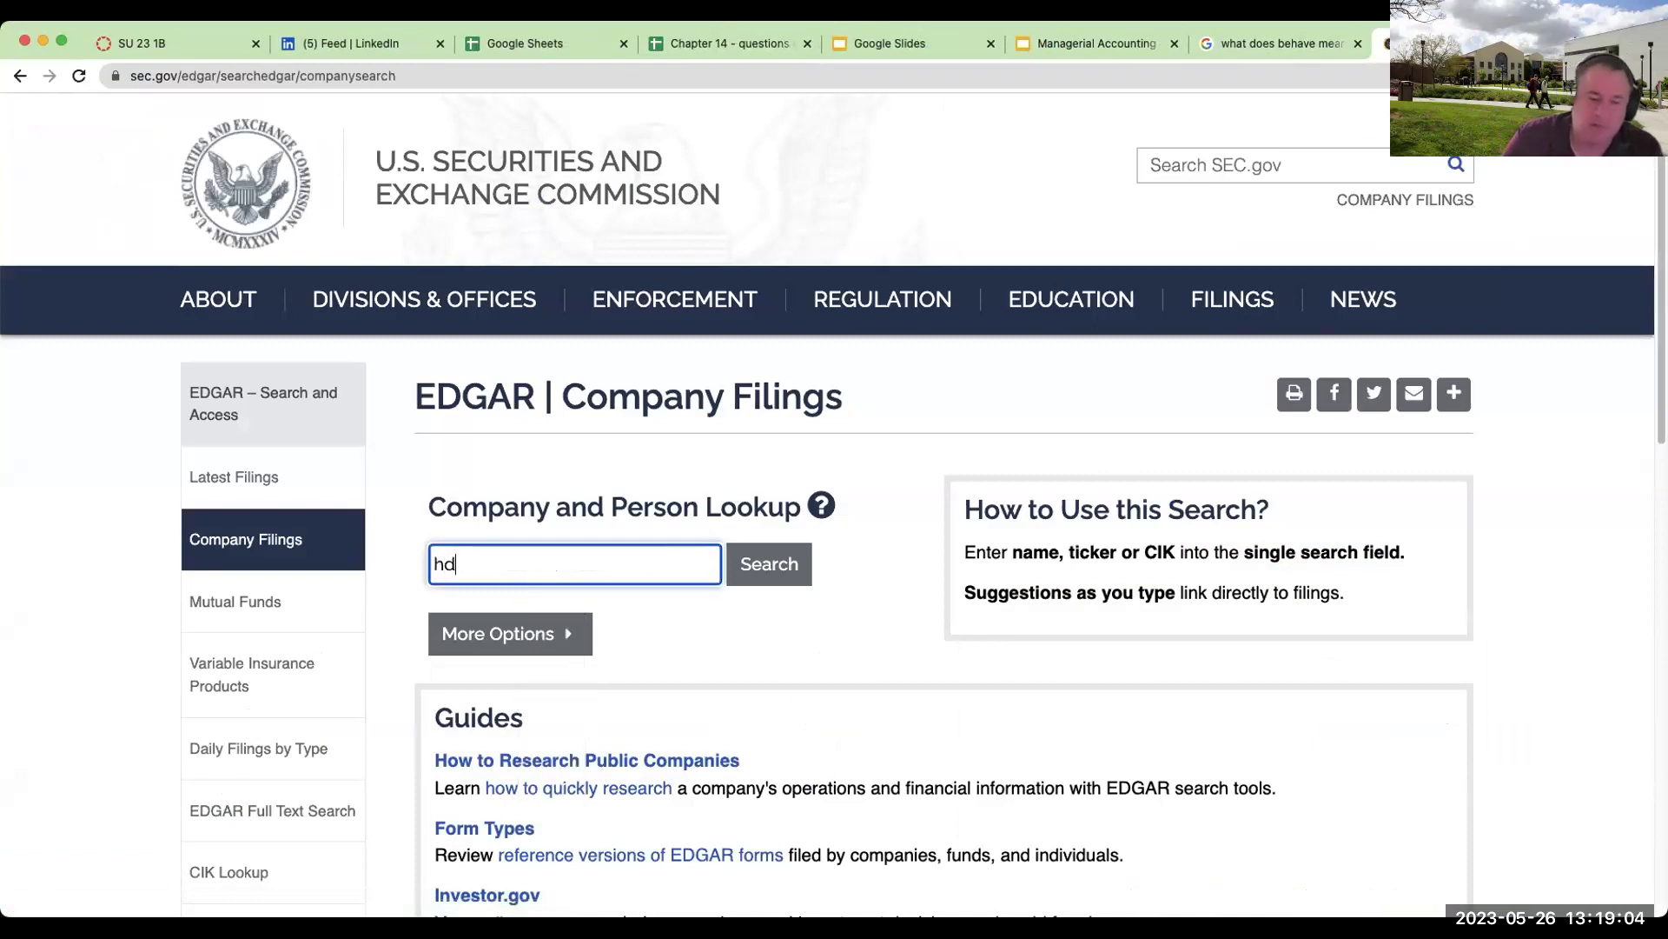
key(Return)
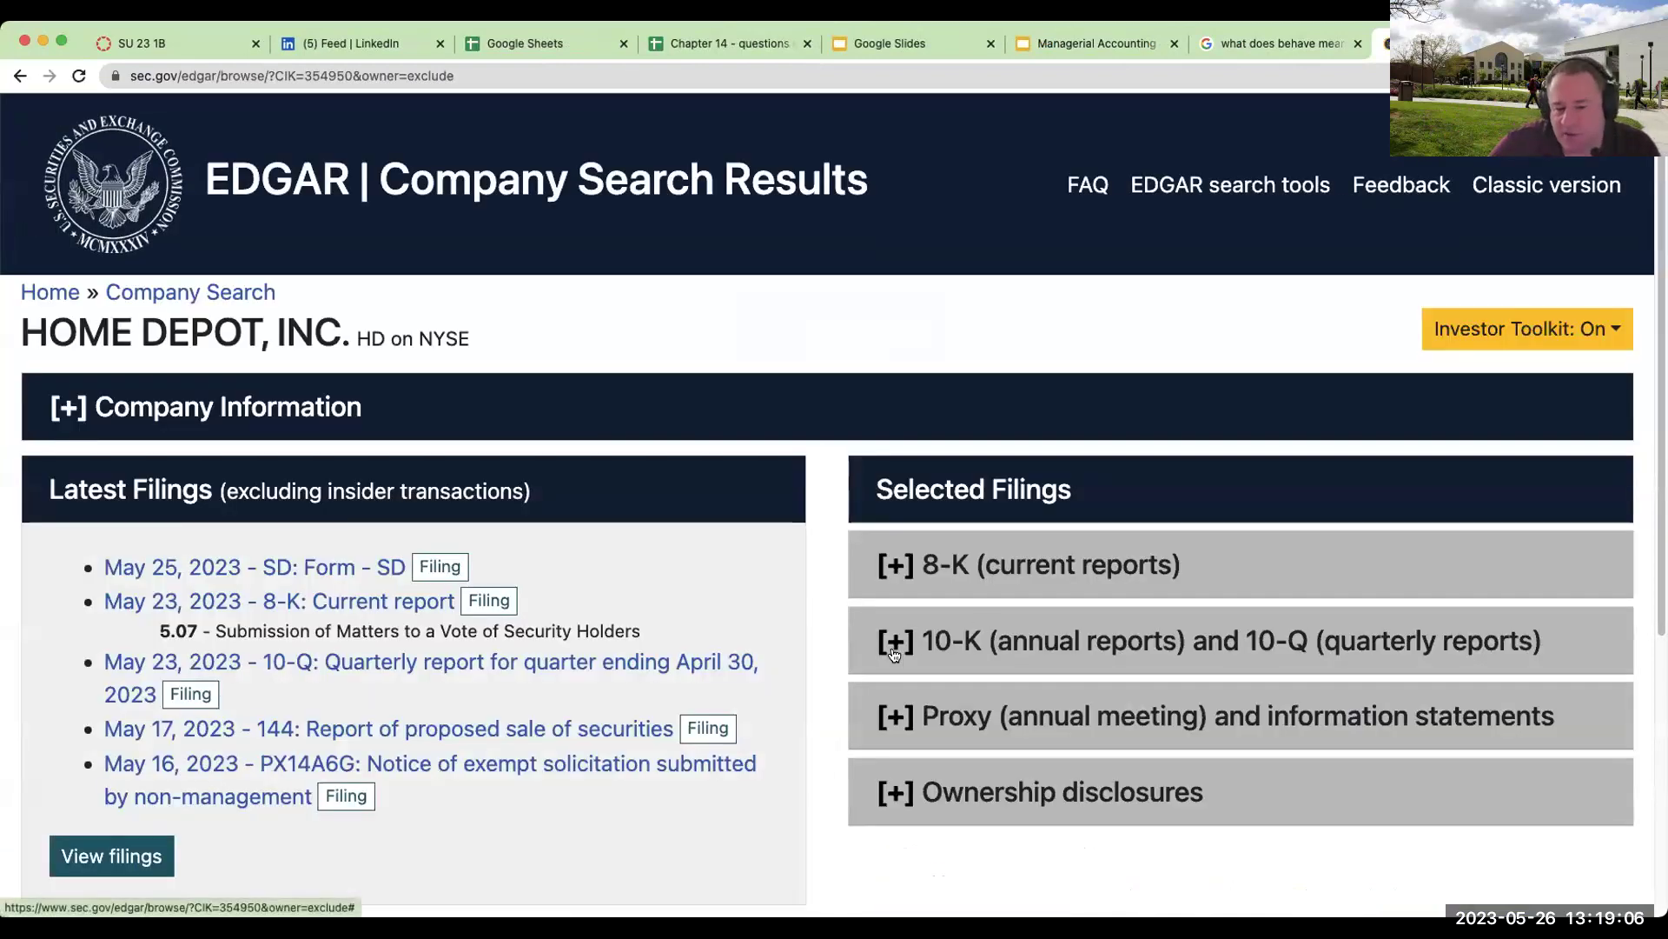
Step: Open the May 23, 2023 10-Q at its statements of earnings, then go back to the filing list
click(963, 640)
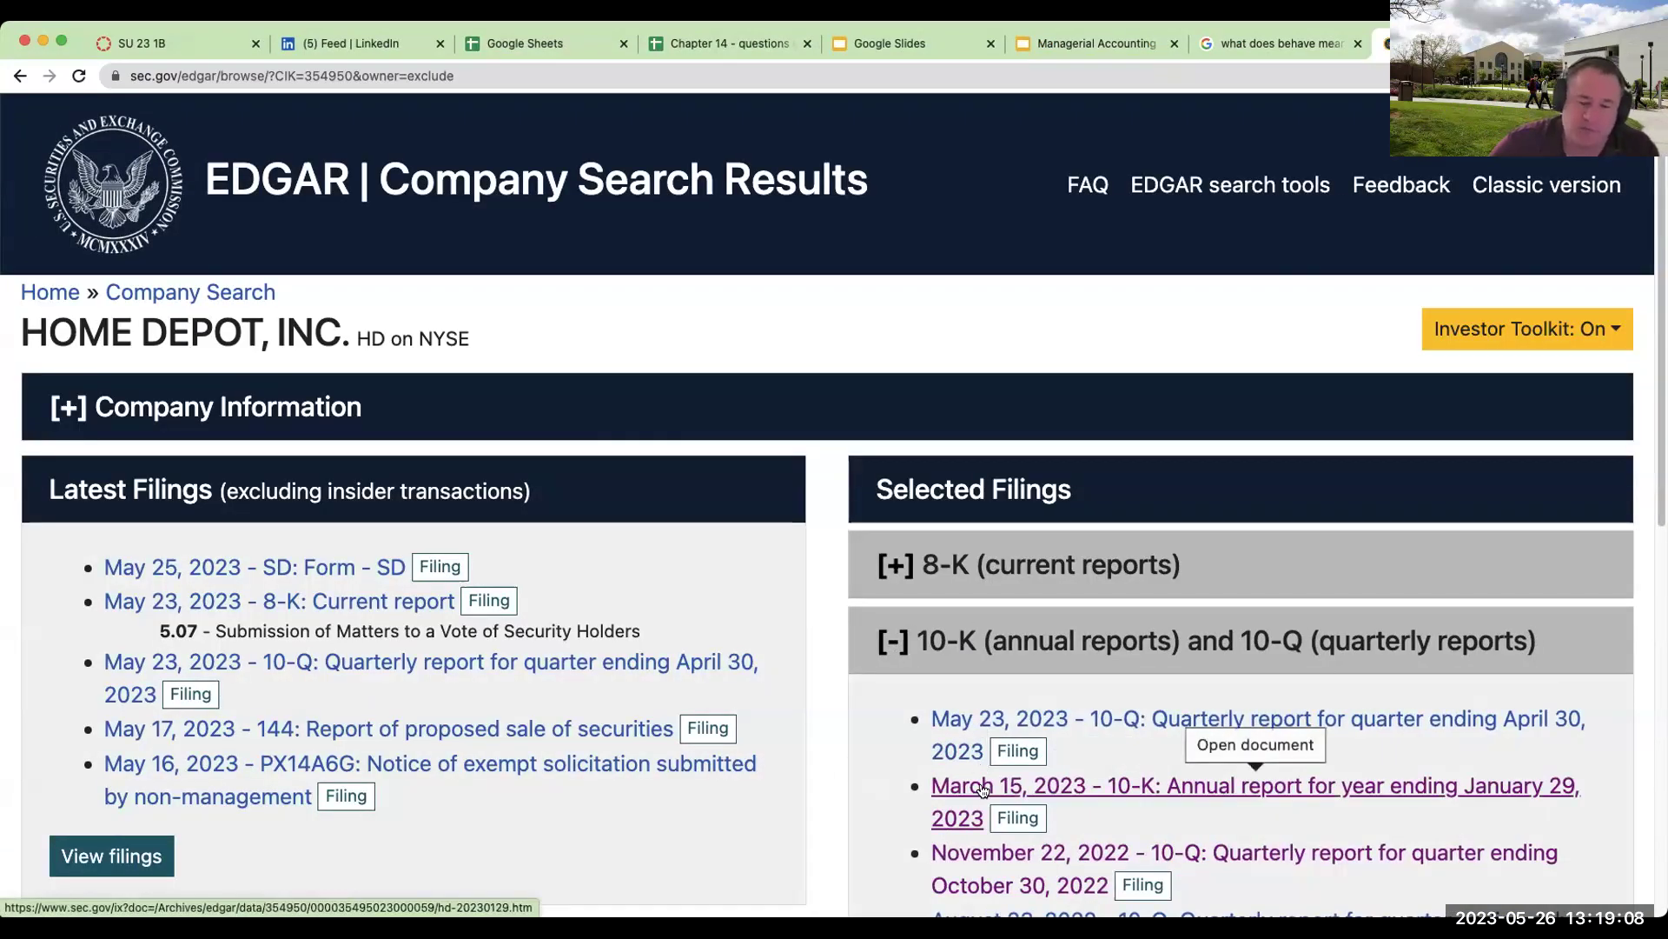
click(986, 718)
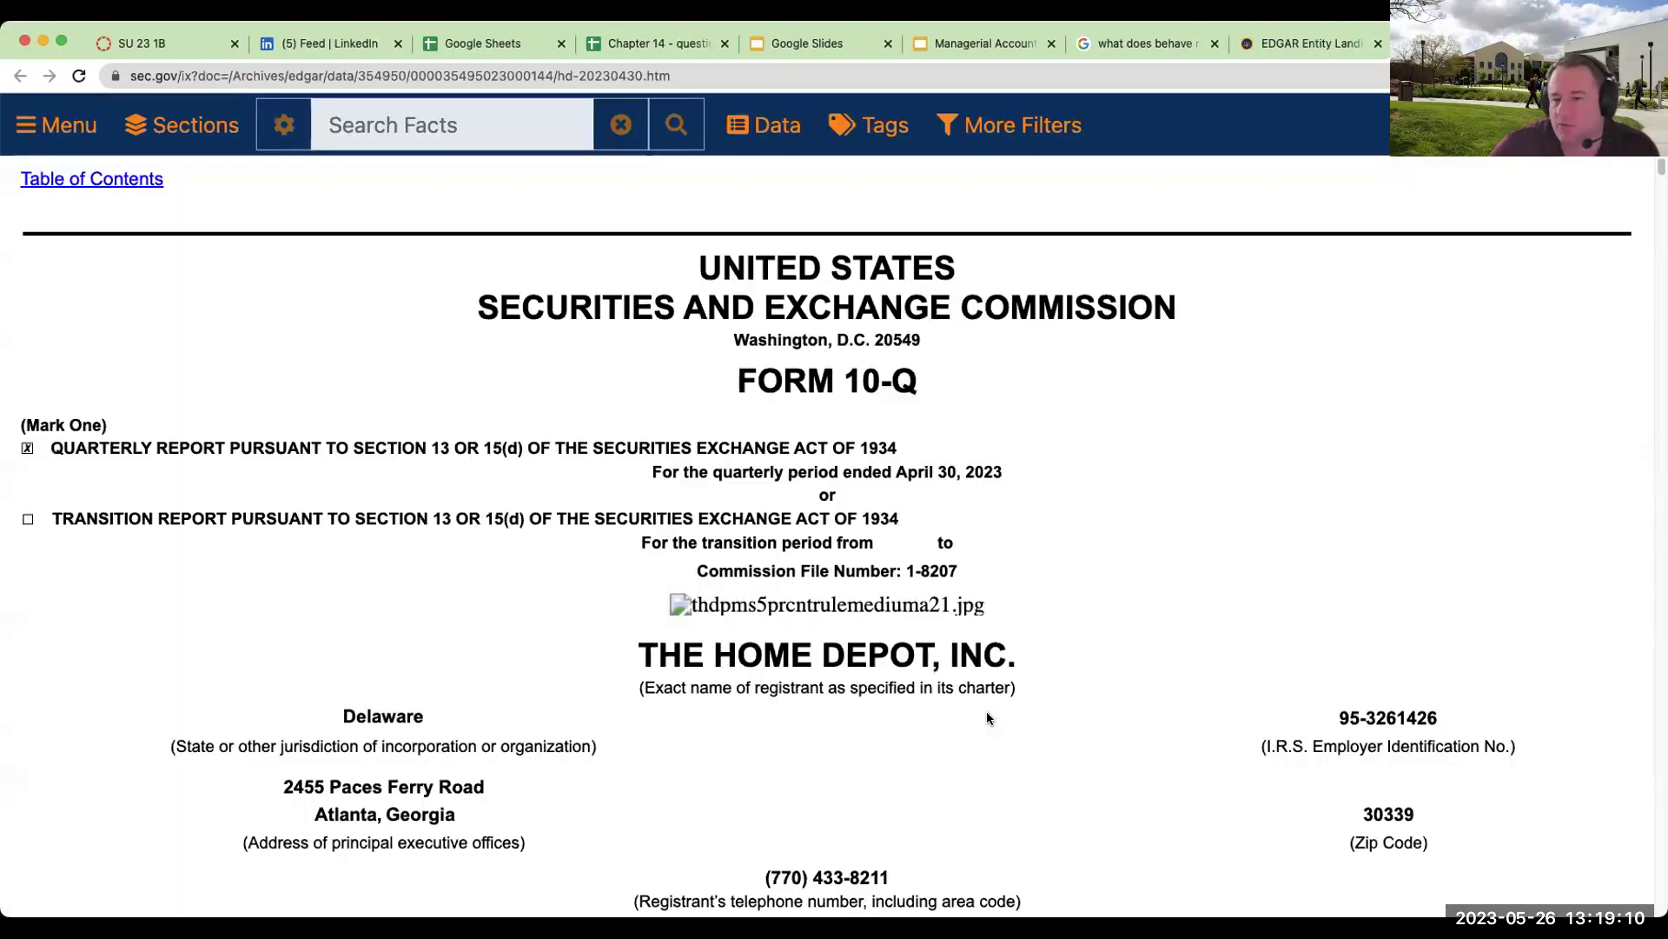
scroll(664, 656, down, 5)
scroll(664, 655, down, 20)
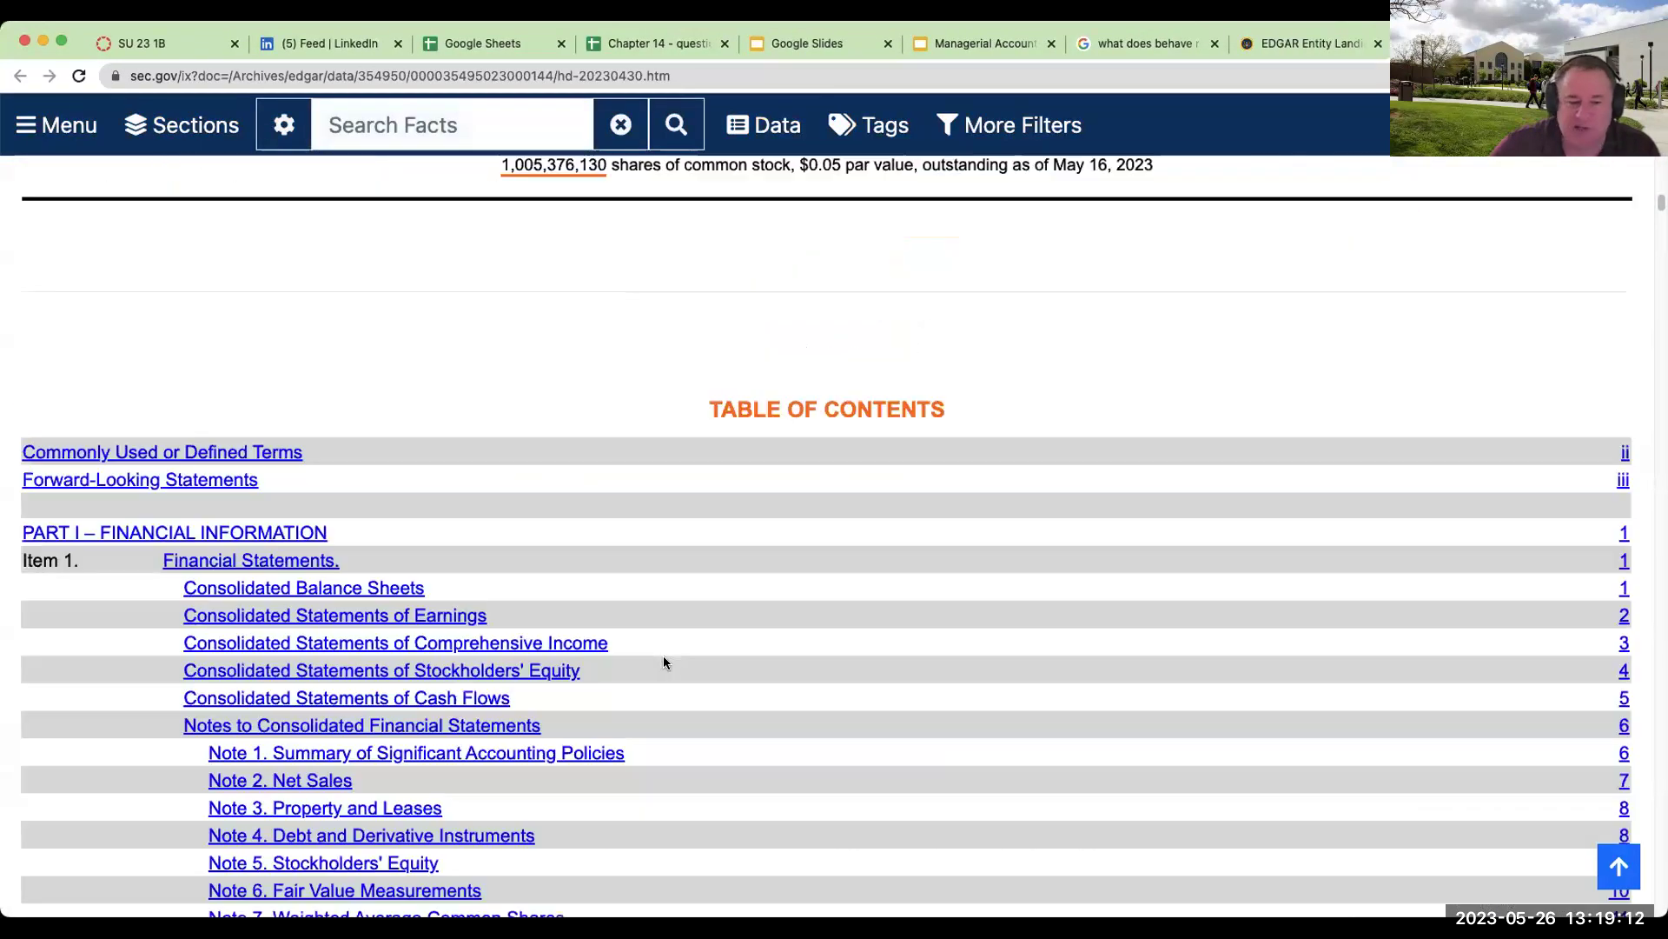
scroll(664, 655, down, 15)
scroll(227, 252, up, 3)
scroll(190, 287, up, 1)
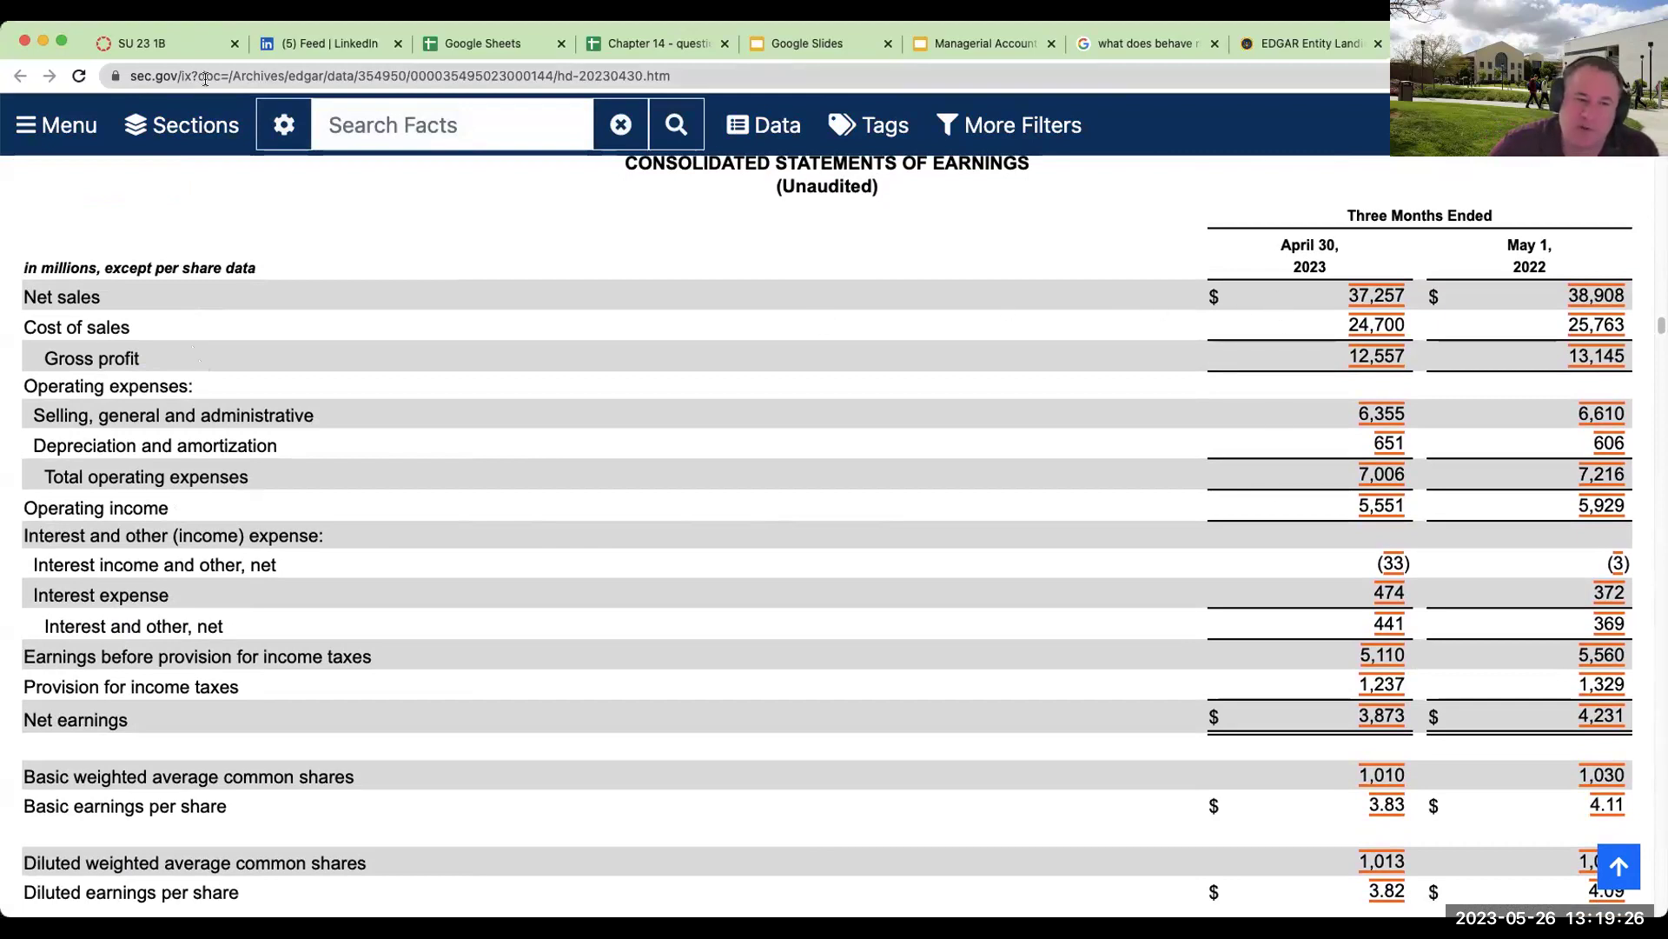
click(20, 75)
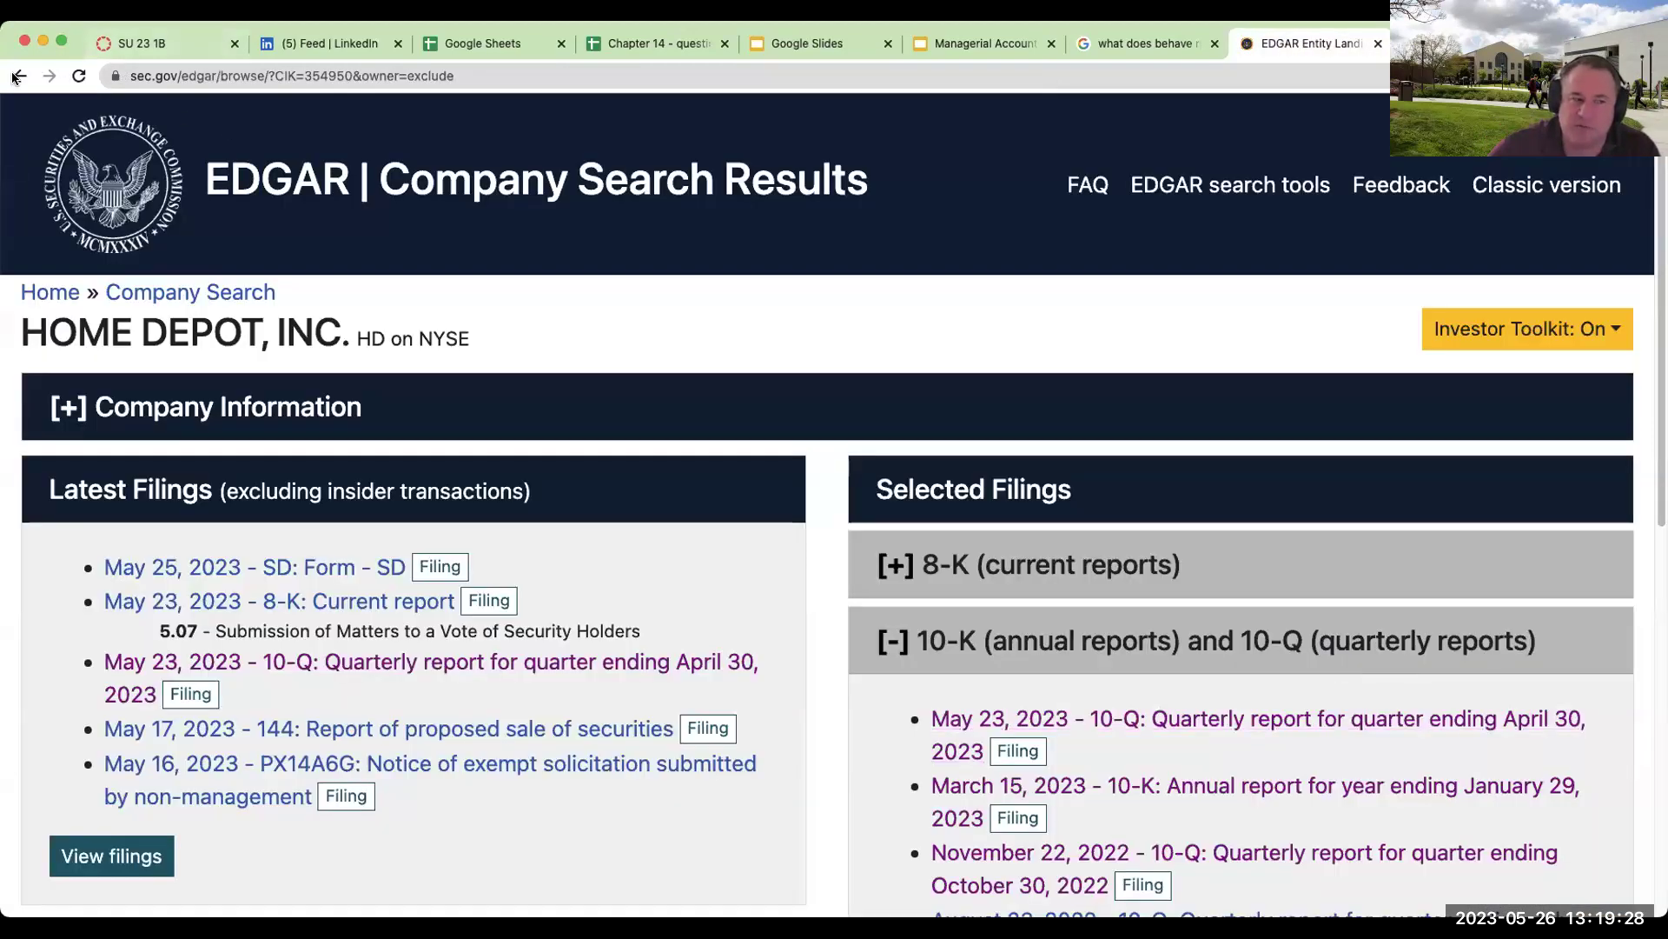
Step: Look up Rivian Automotive ('rivn') in the EDGAR company search
click(20, 76)
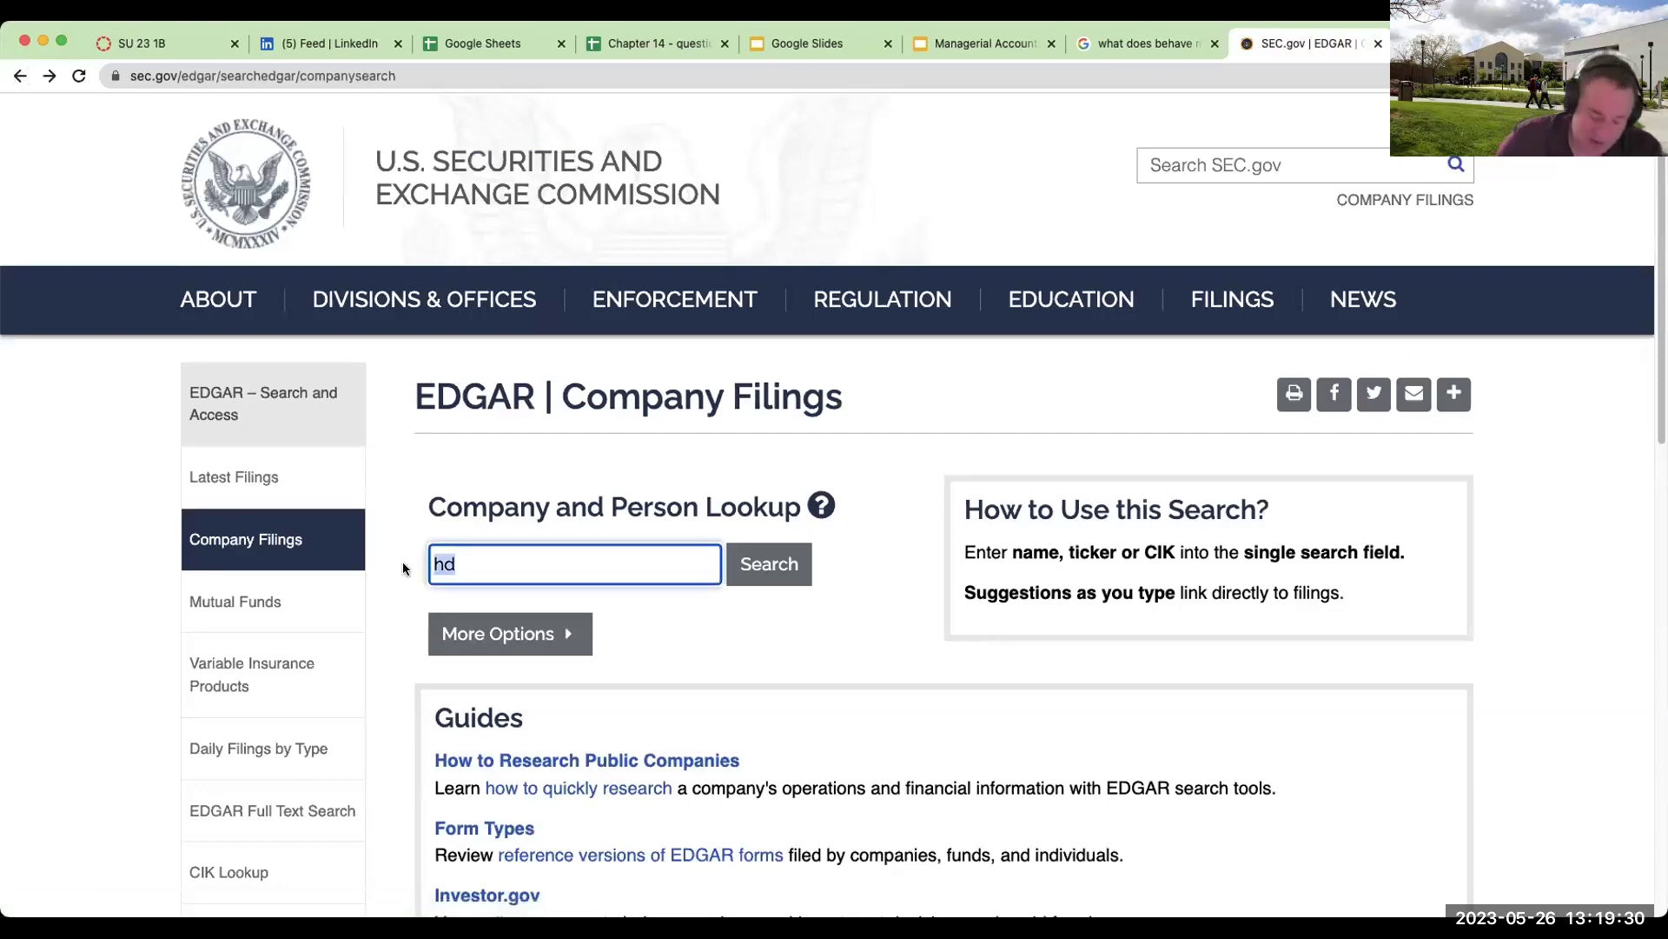
text(rivn)
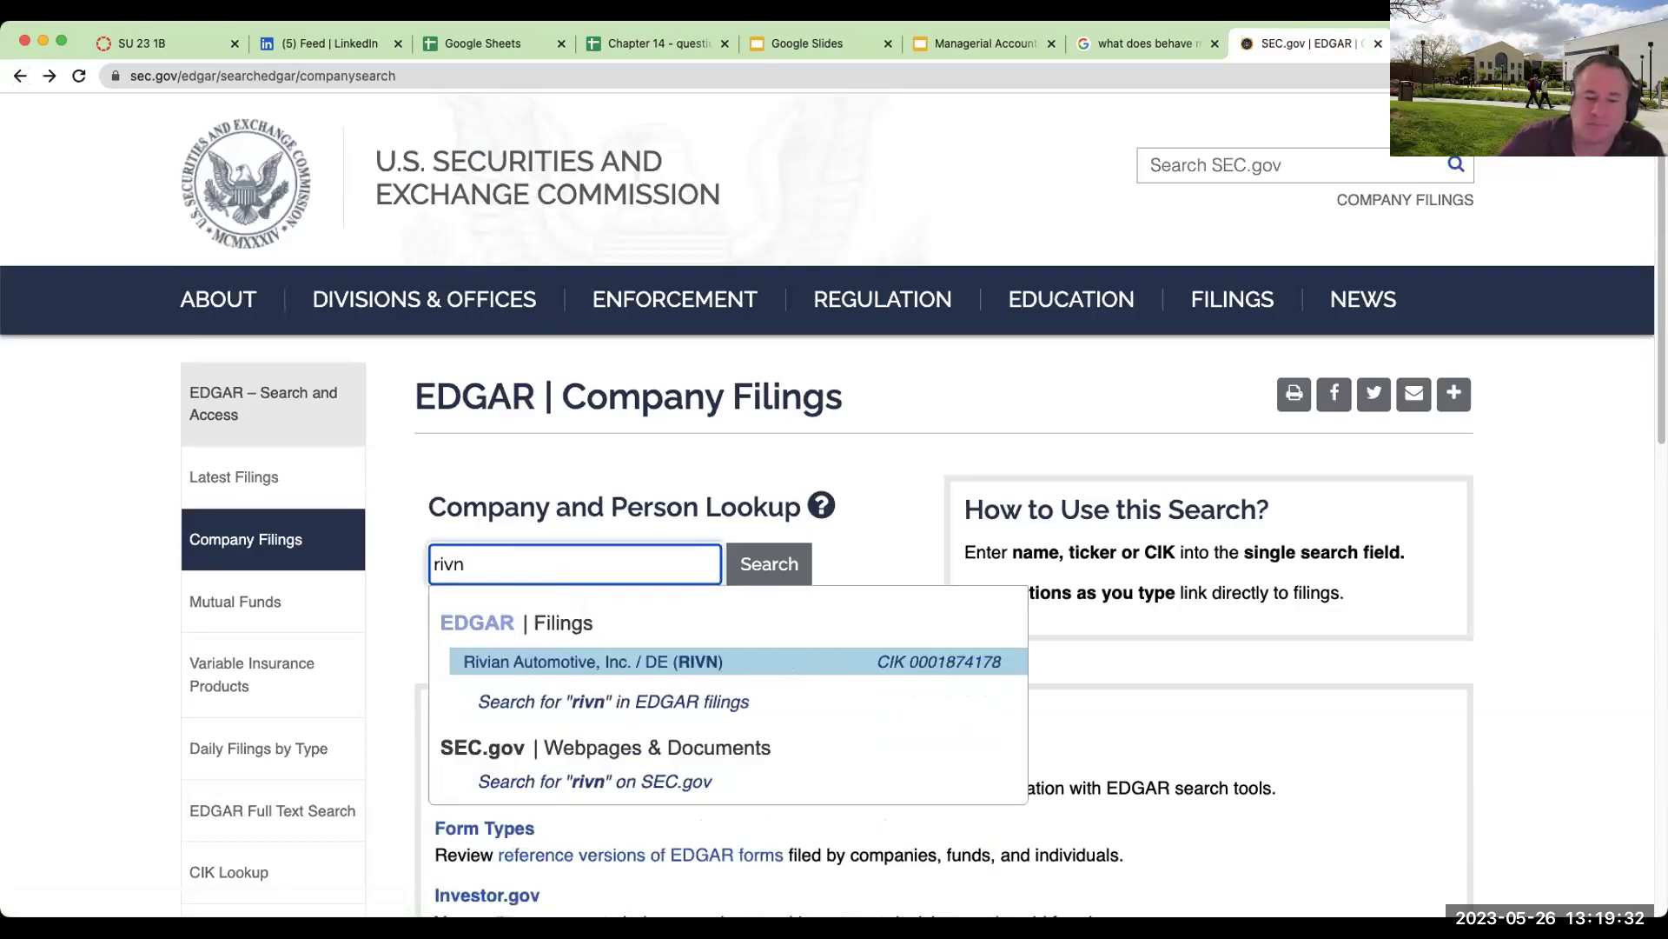
click(651, 664)
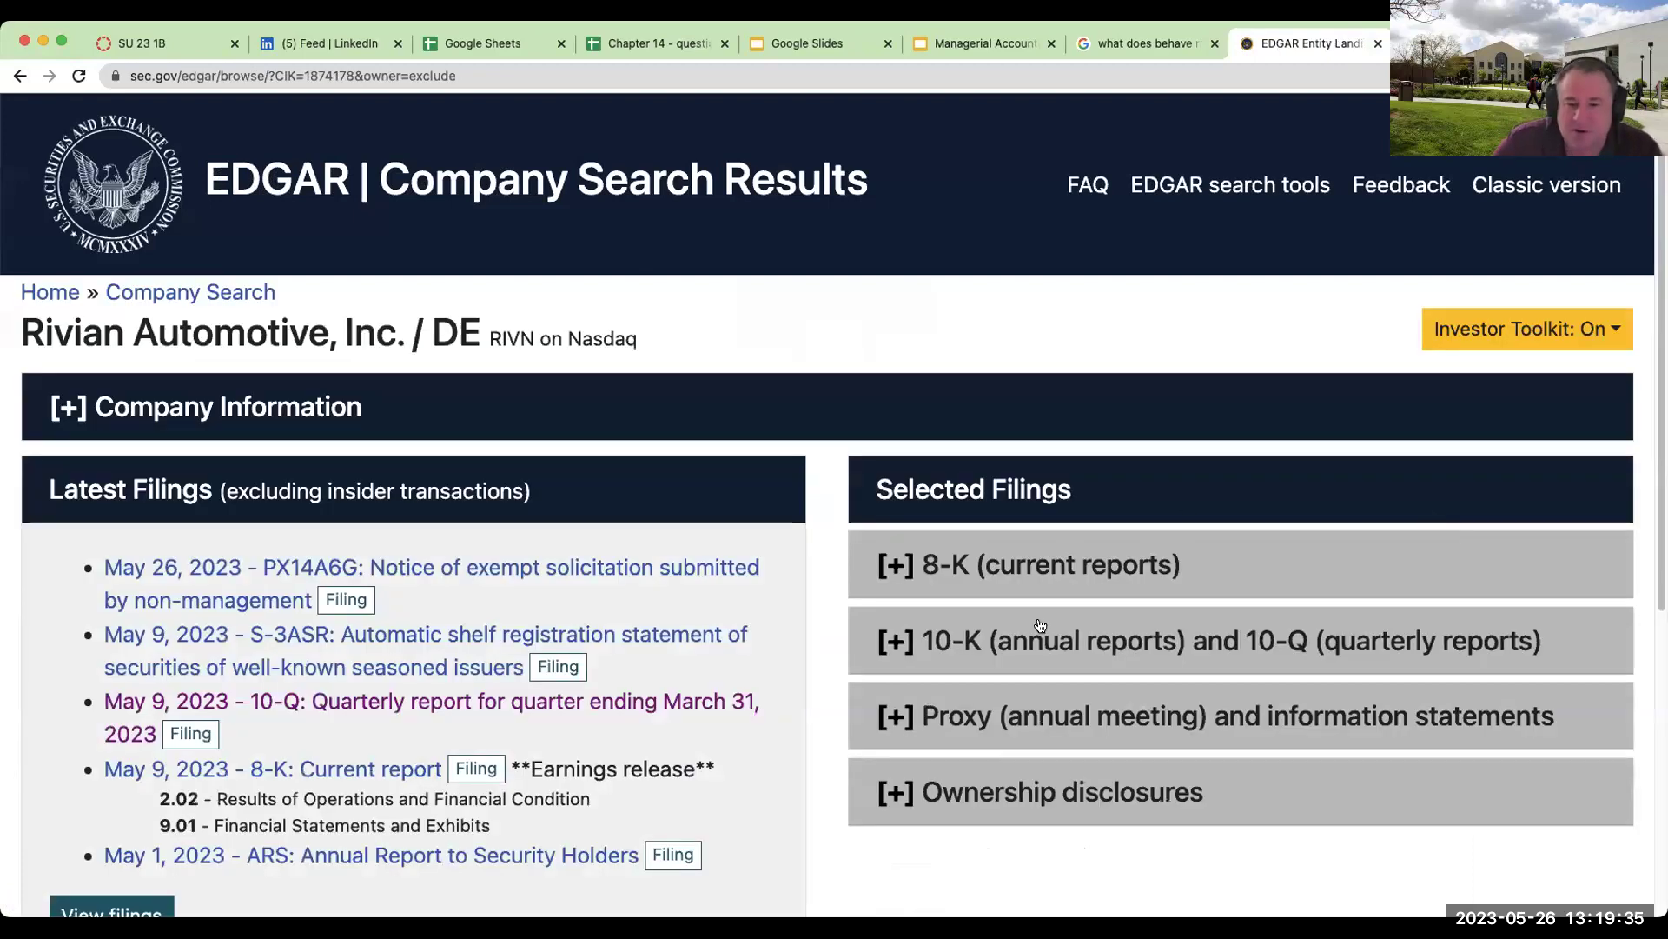
Step: Open the May 9, 2023 10-Q and scroll to its condensed statements of operations
click(1021, 619)
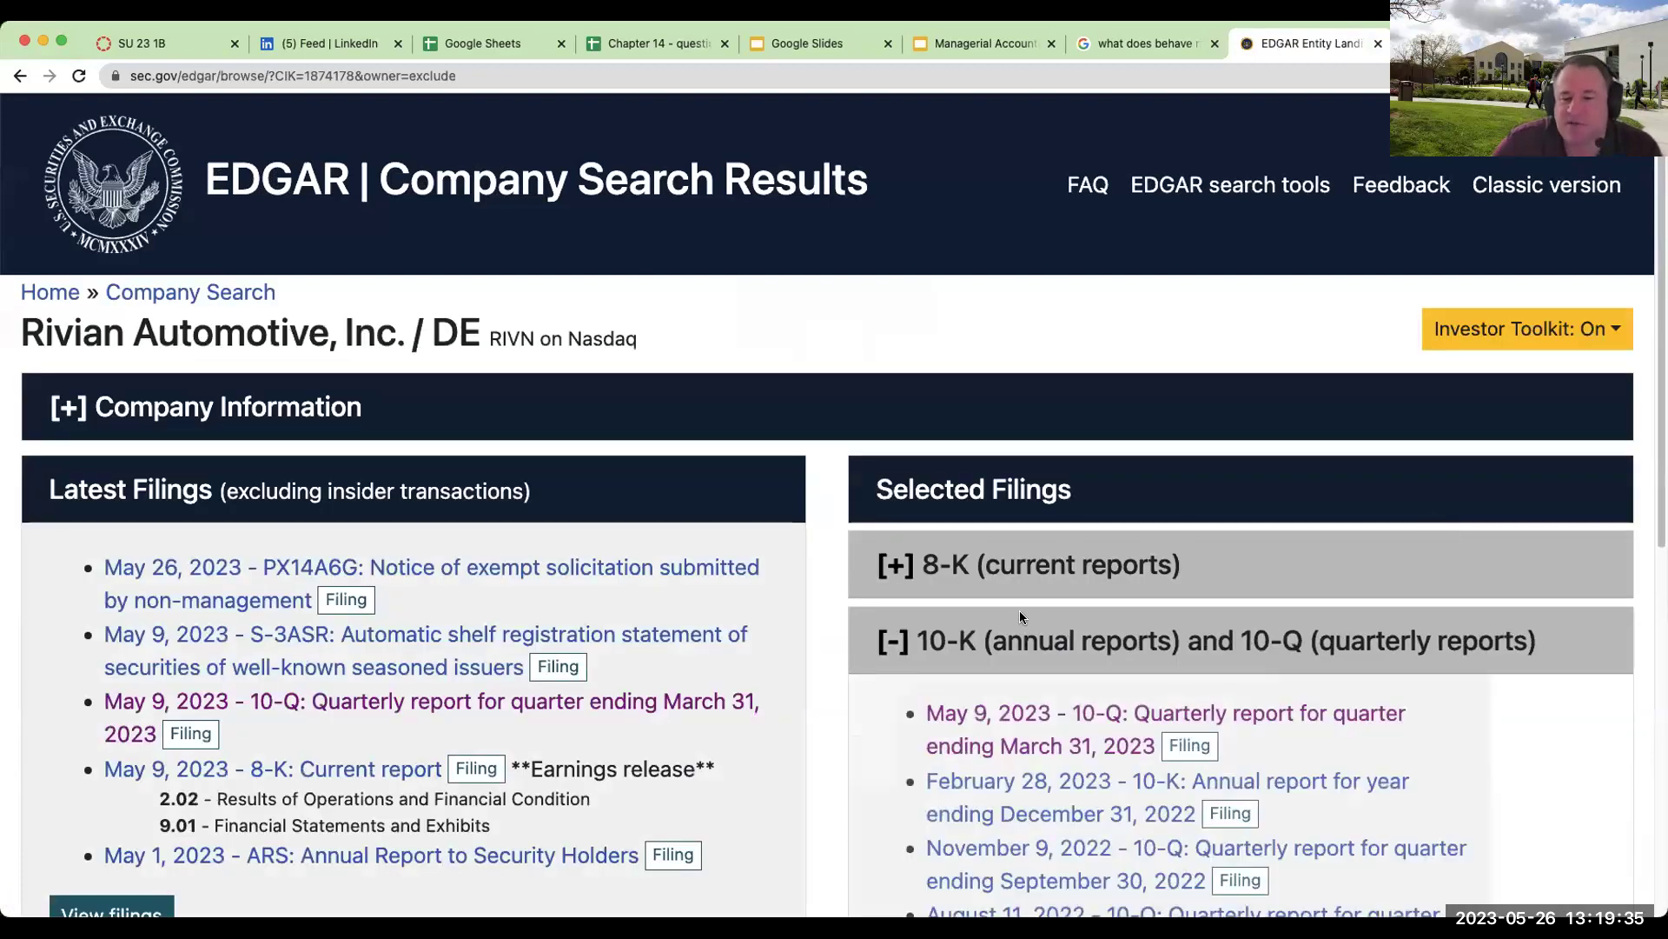
click(1044, 713)
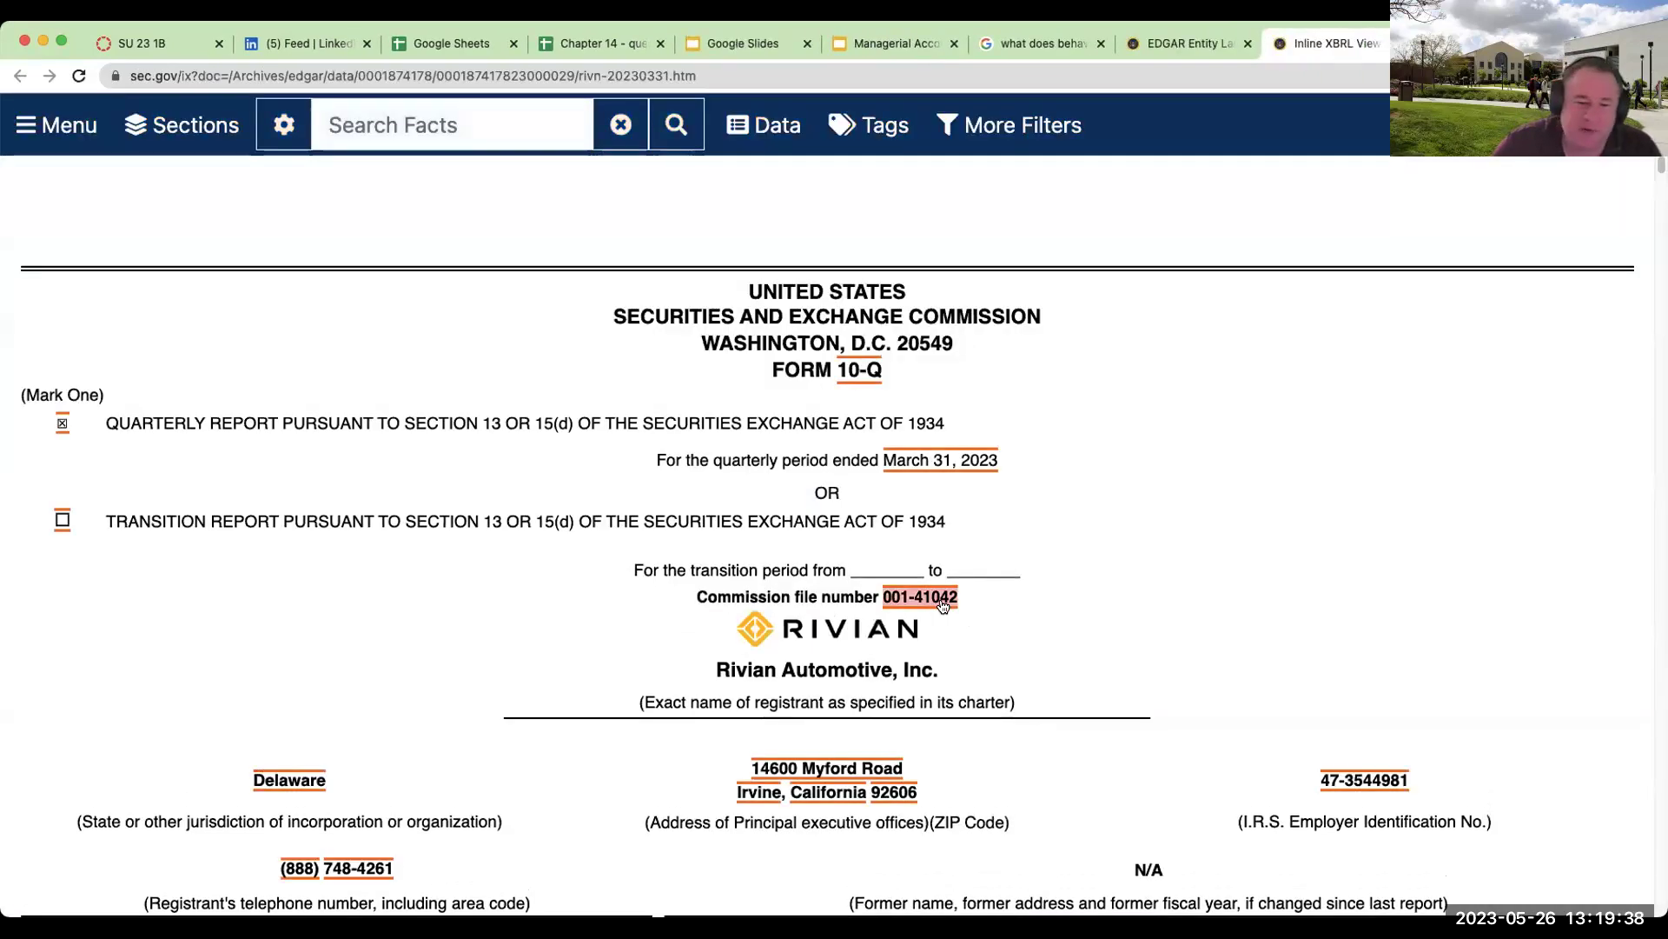
scroll(843, 528, down, 15)
scroll(844, 534, down, 15)
scroll(844, 535, down, 20)
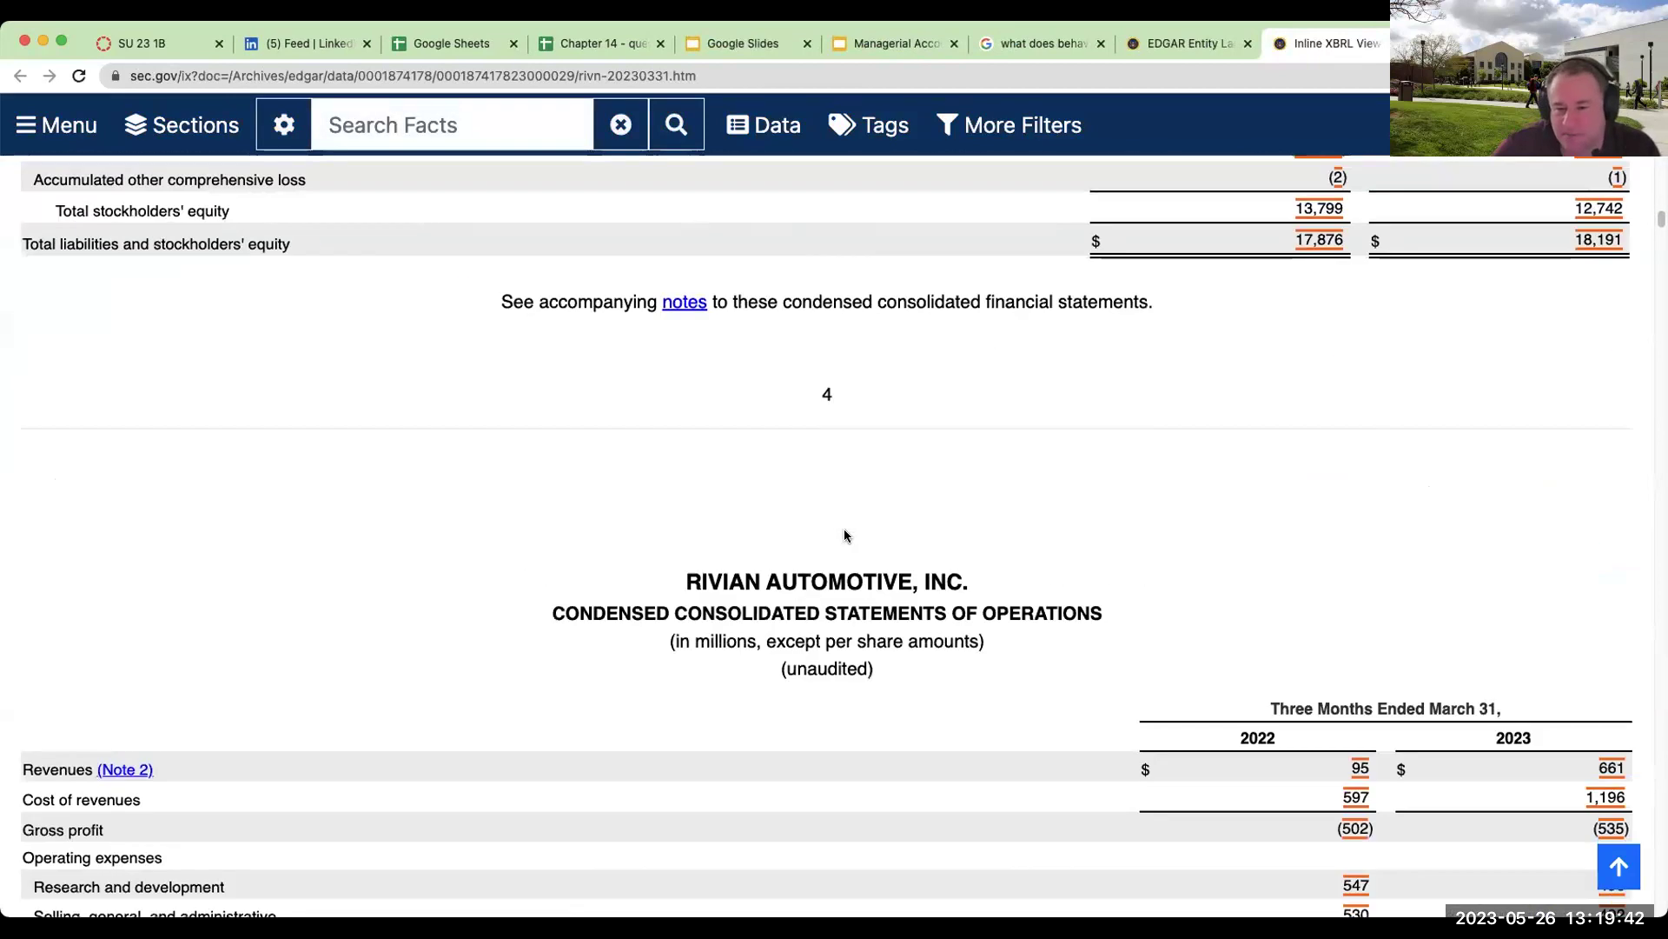
scroll(845, 535, up, 5)
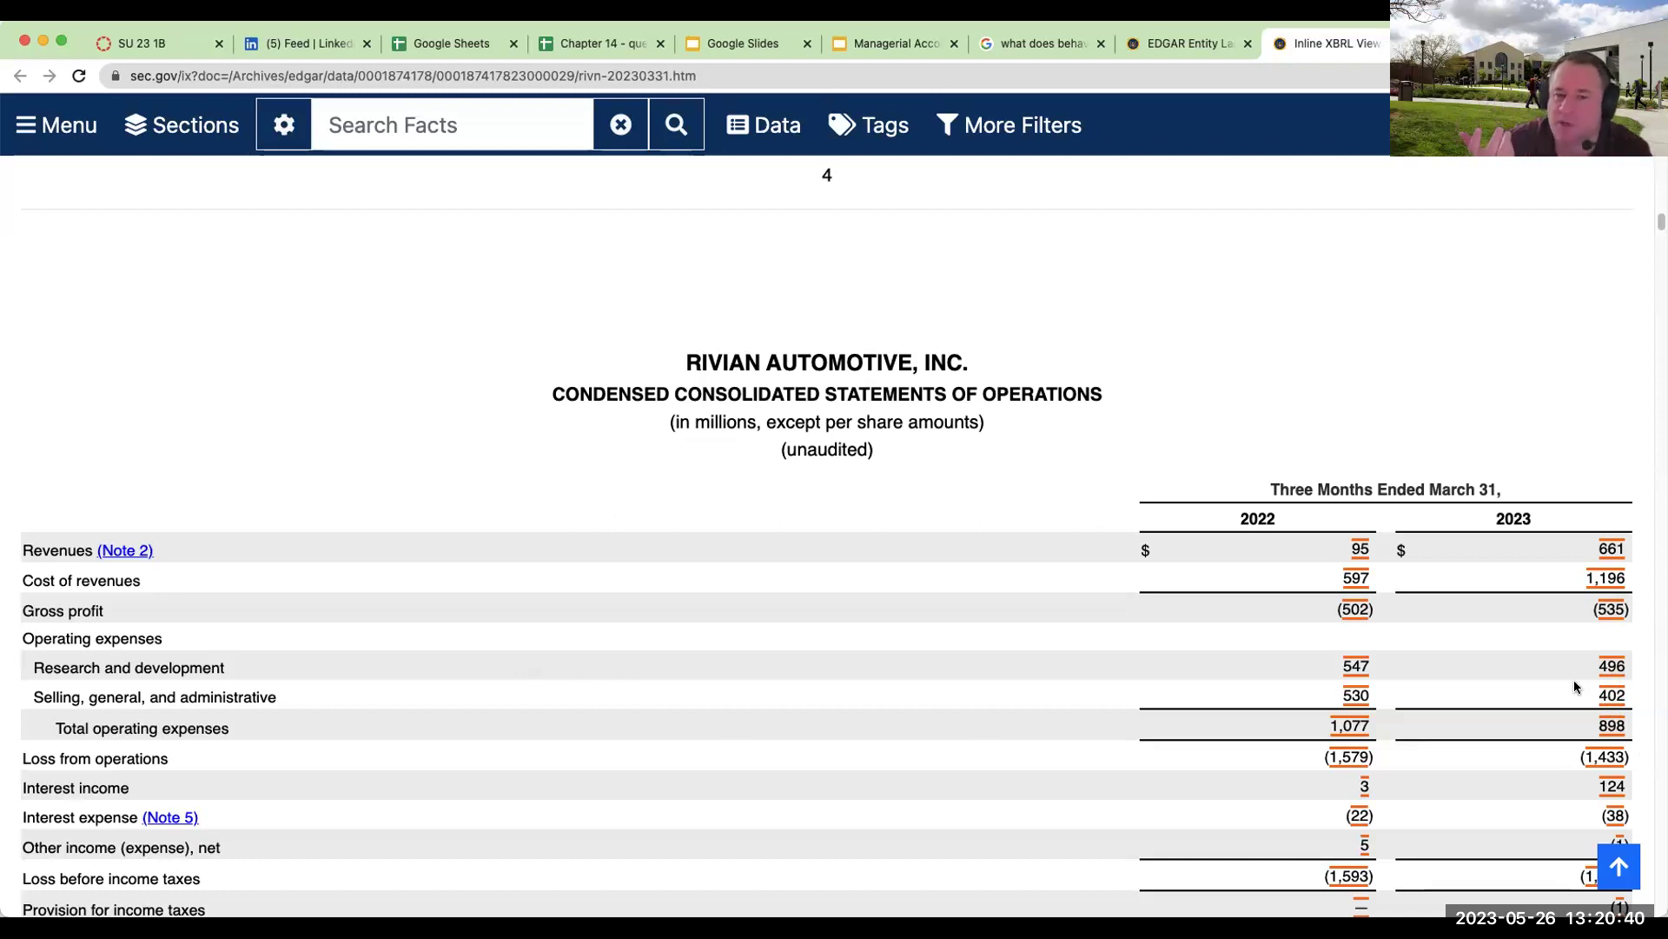
Step: Open the ch 14 Tchaikovsky created 2 sheet and read the Zzyzx problem text, including 5,000 bicycles produced
click(591, 43)
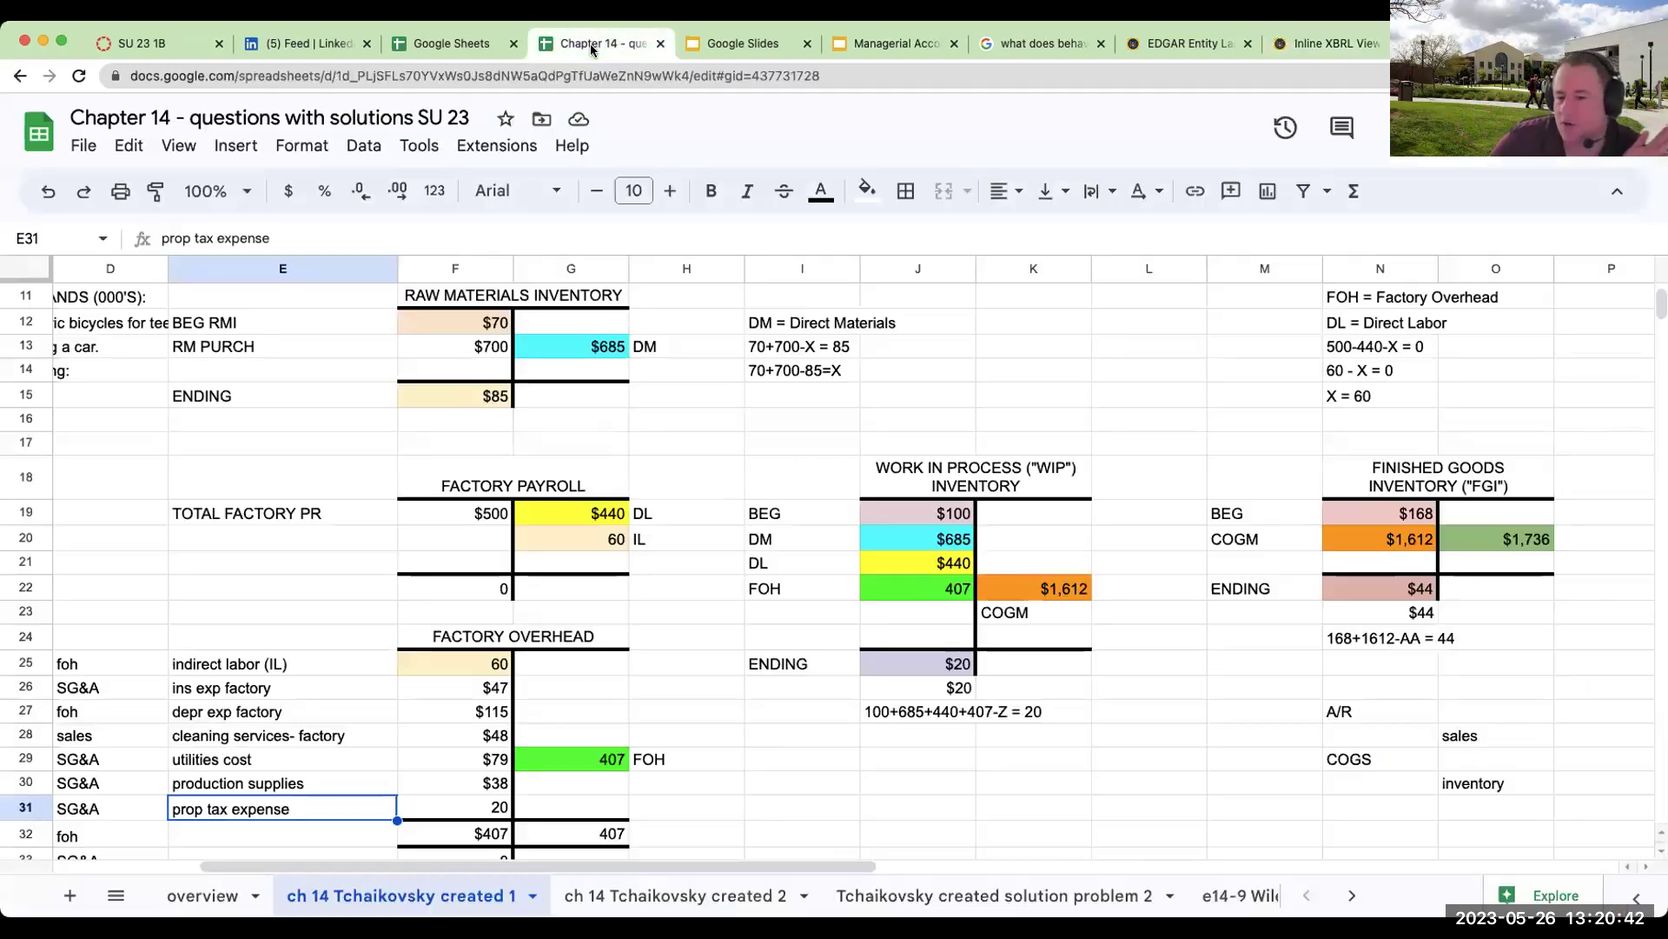
click(748, 896)
click(1126, 566)
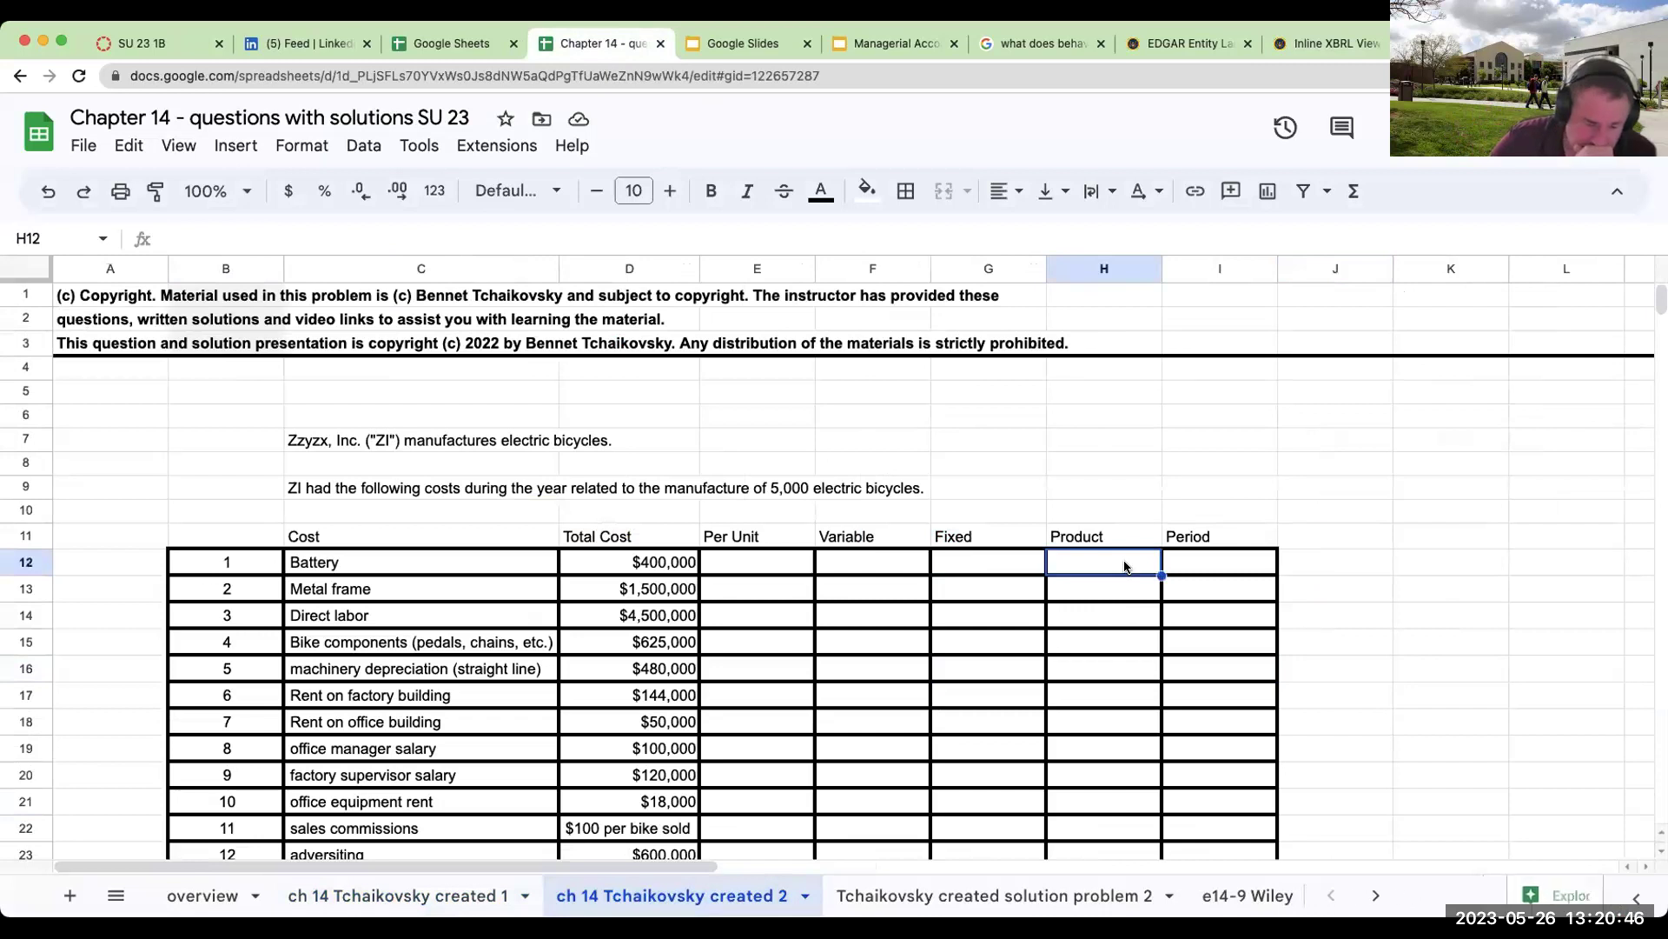
click(443, 441)
click(424, 489)
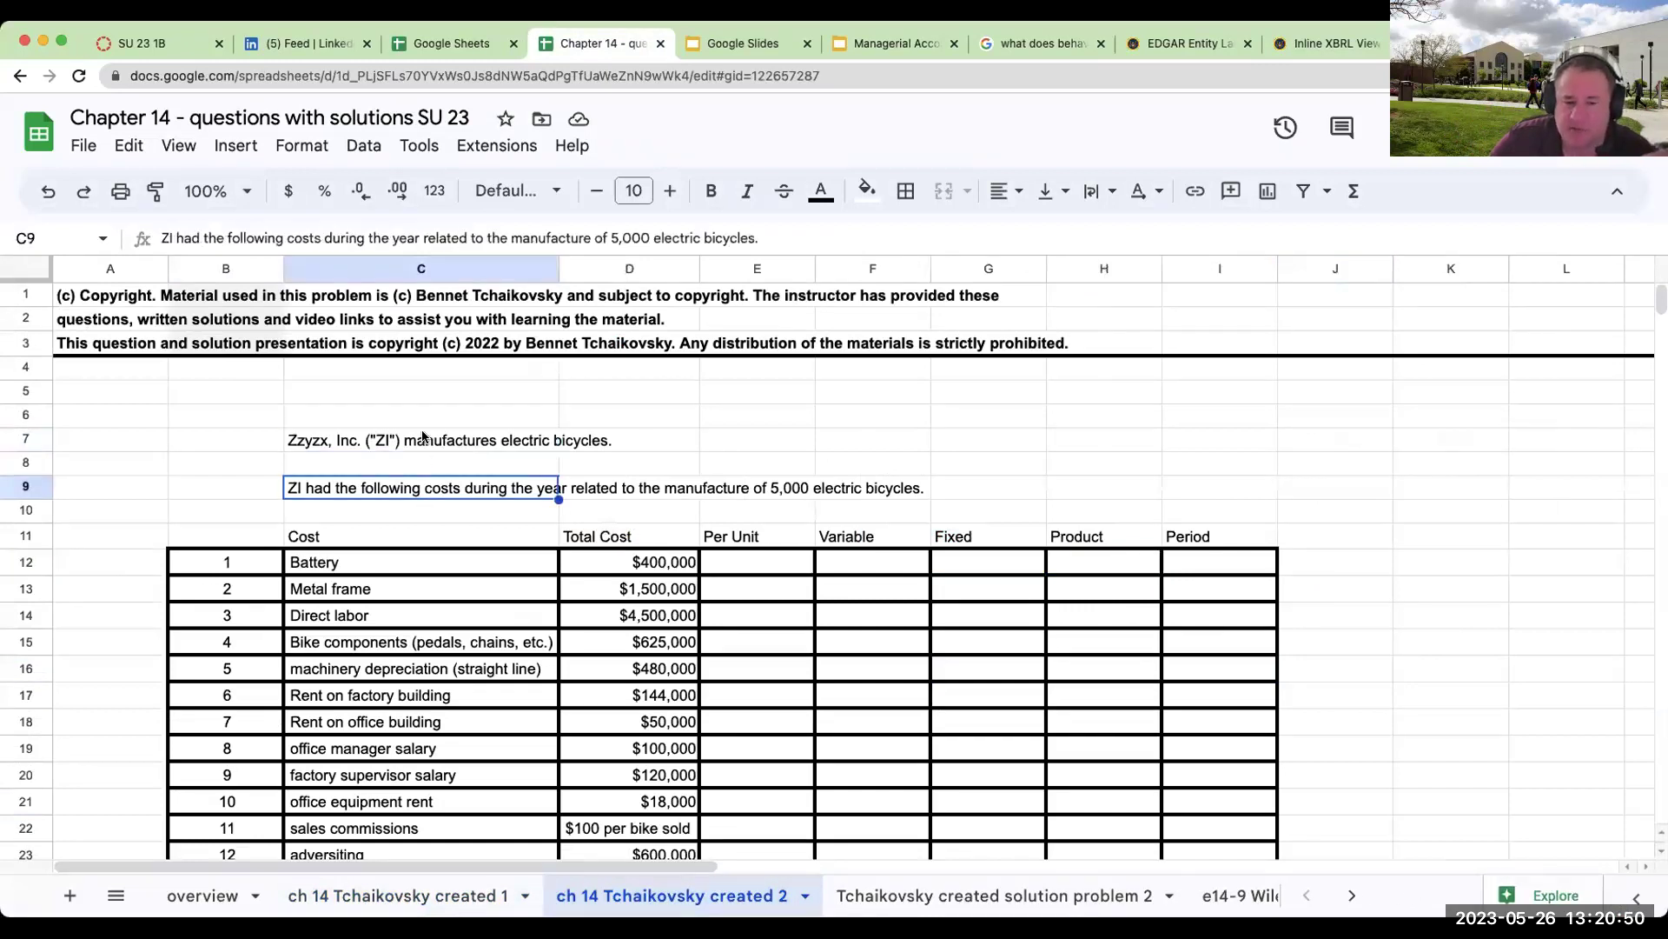
click(424, 438)
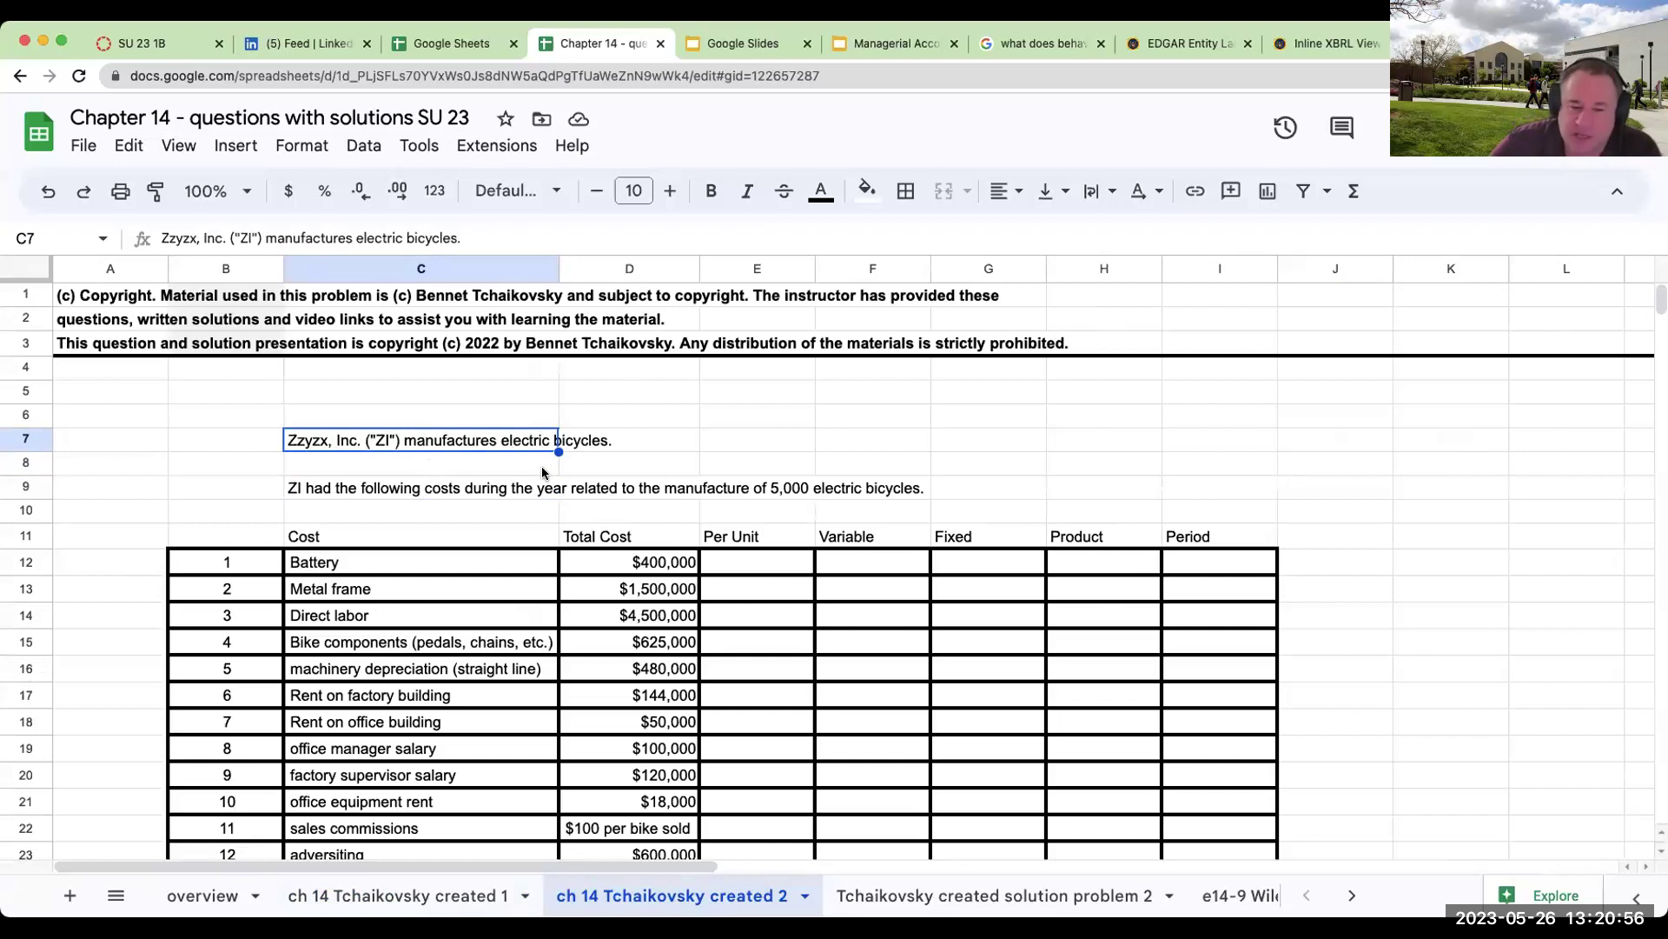
click(469, 495)
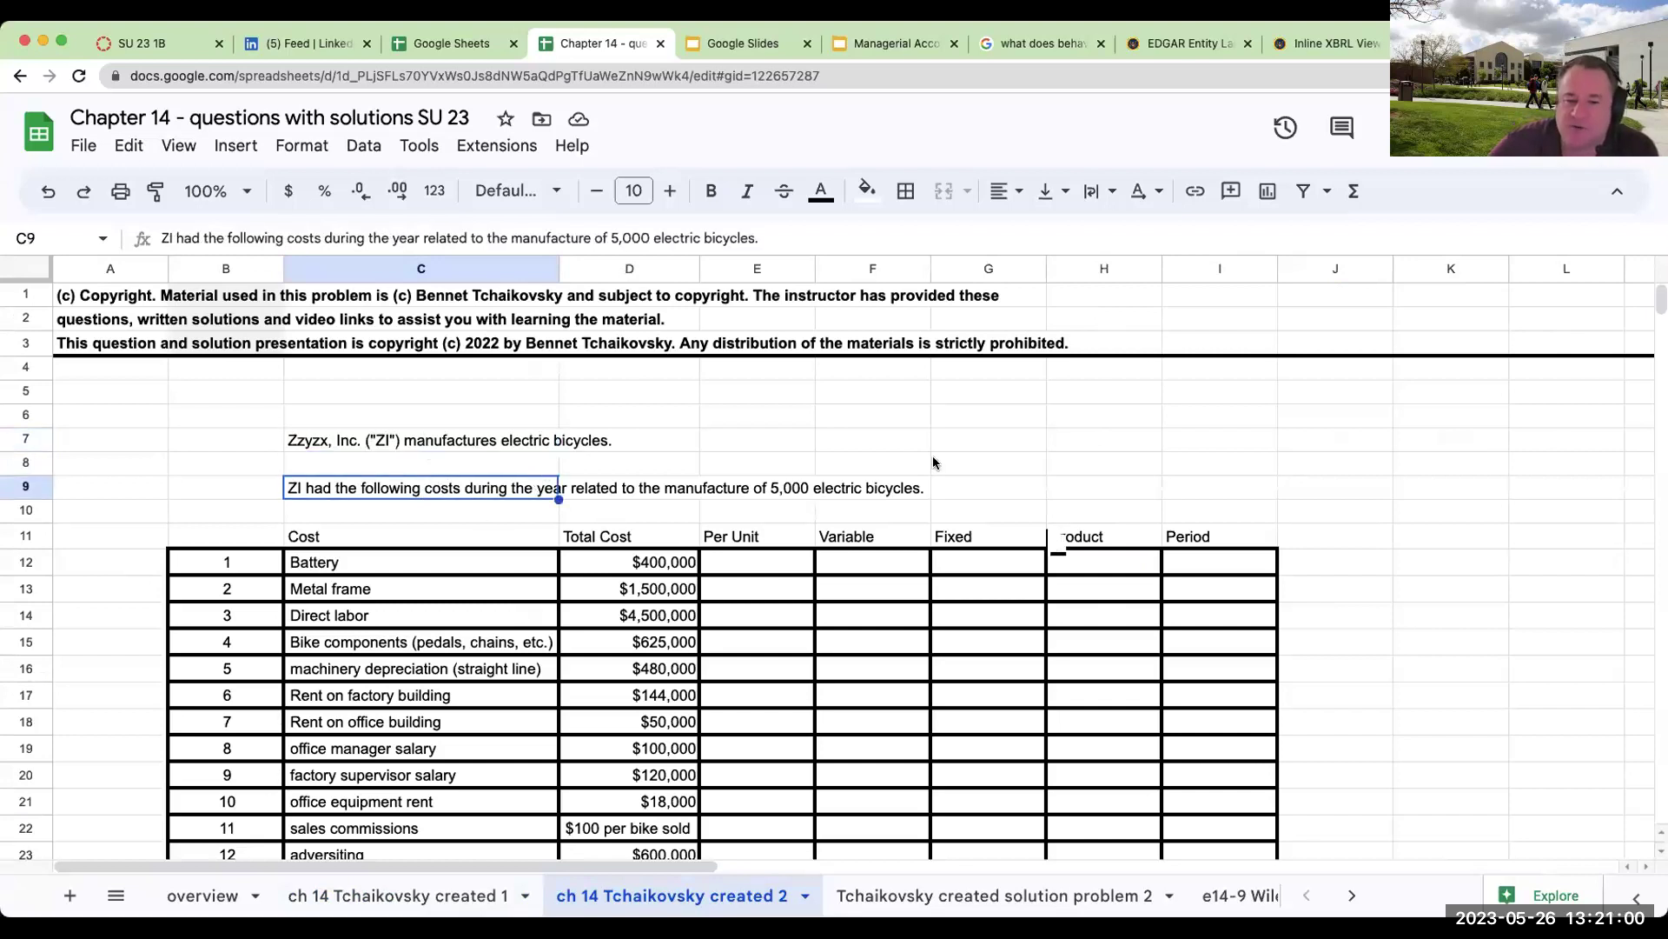
Step: Check how the Battery and Direct labor totals are calculated, cancelling an accidental edit of the Battery label
scroll(673, 582, down, 1)
click(670, 565)
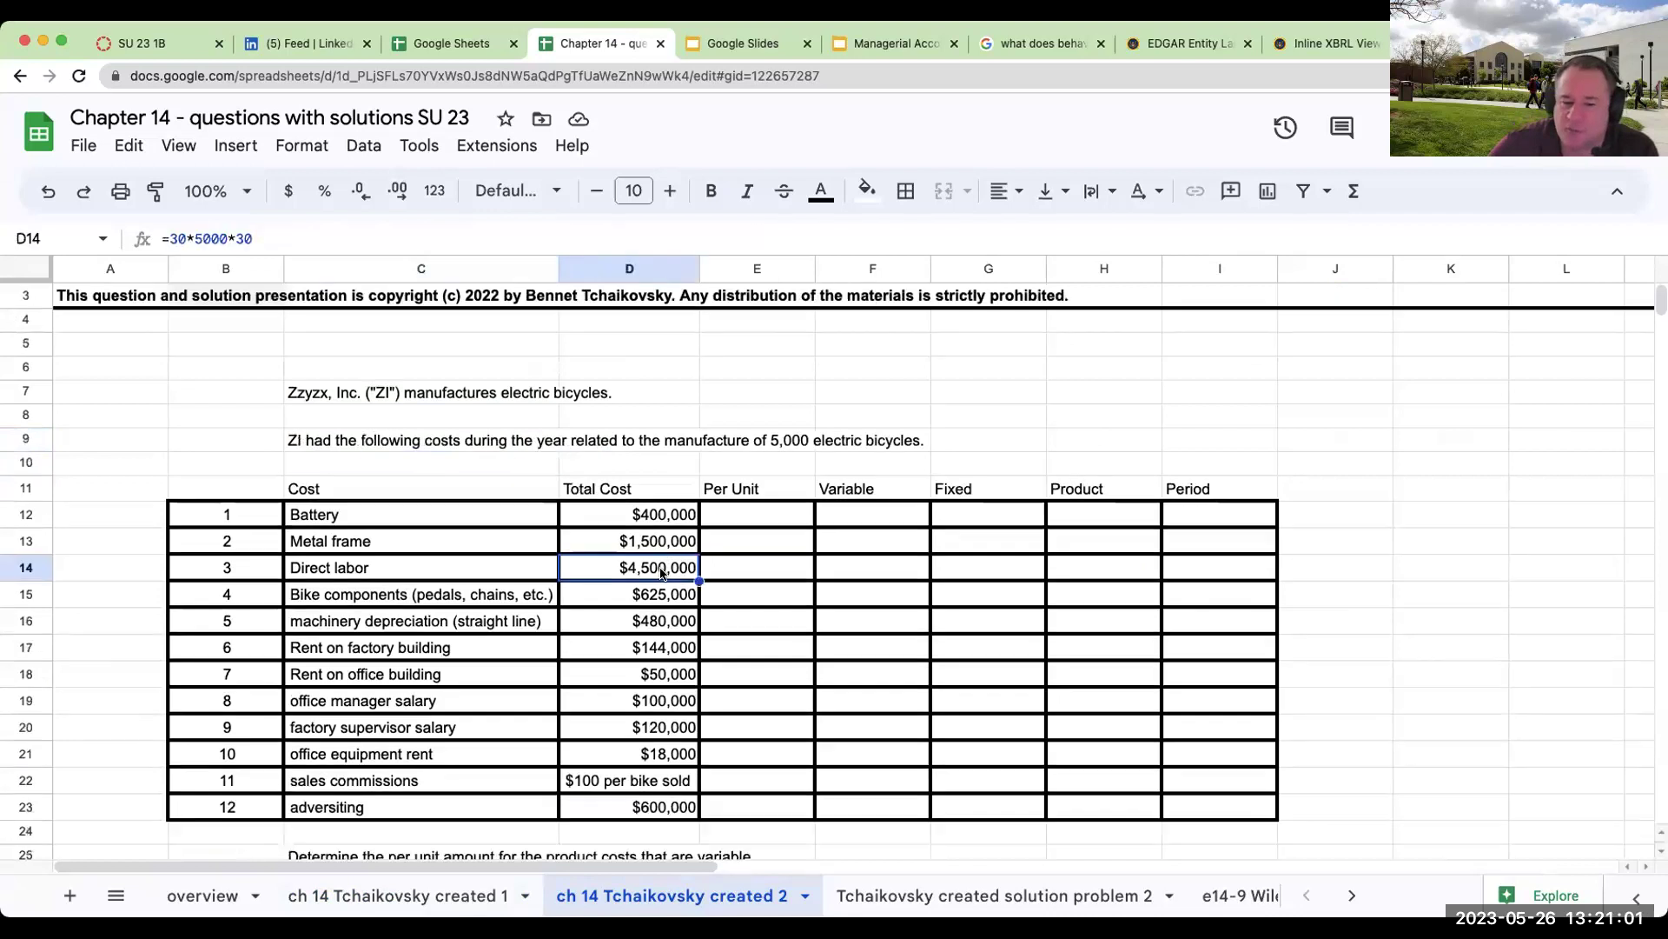
click(676, 519)
click(1114, 508)
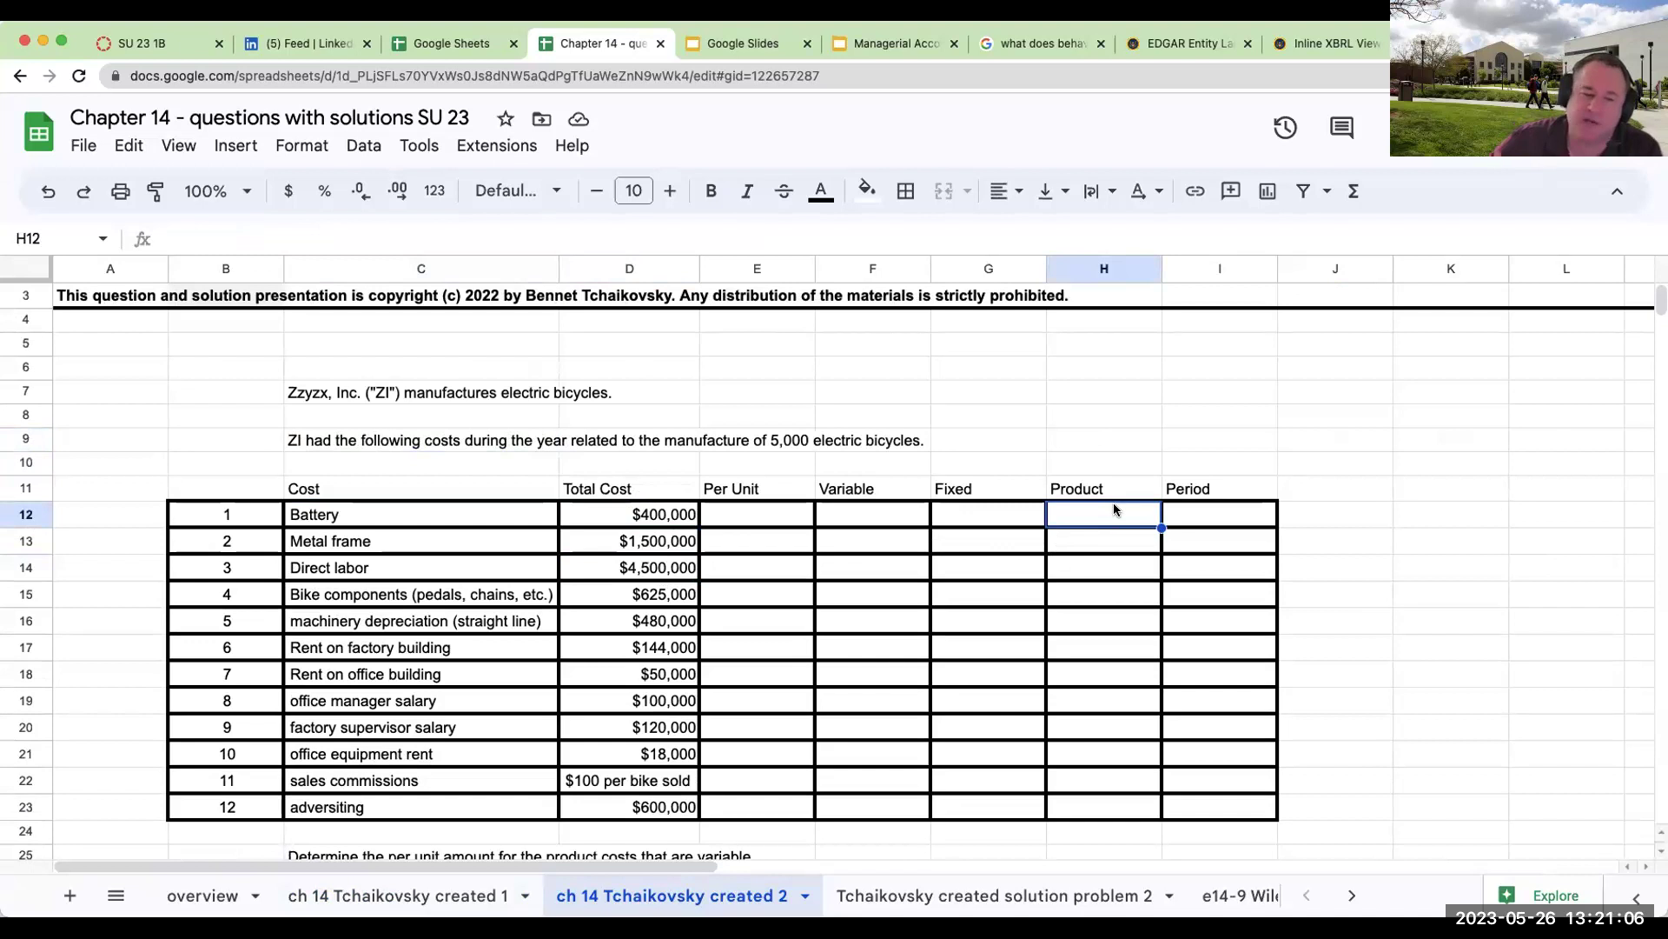
click(456, 522)
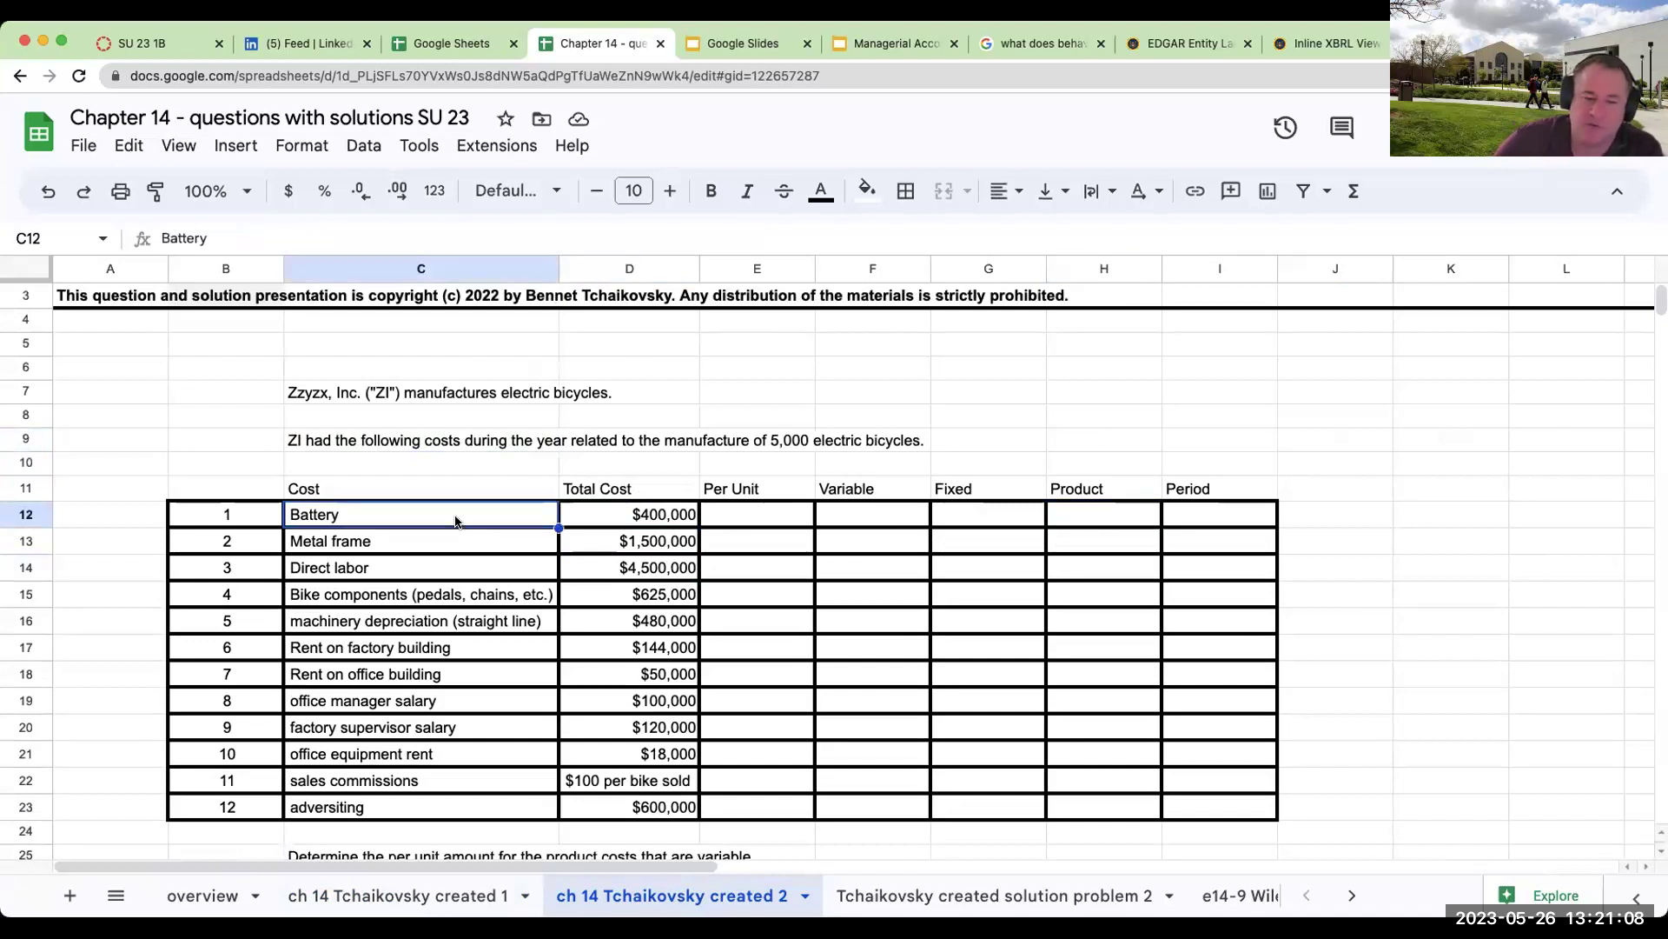
text(=Material)
key(Escape)
click(629, 513)
Step: Enter a formula referencing D12 so Battery's $400,000 appears in the Product column
key(Right)
key(Right)
key(Right)
key(Right)
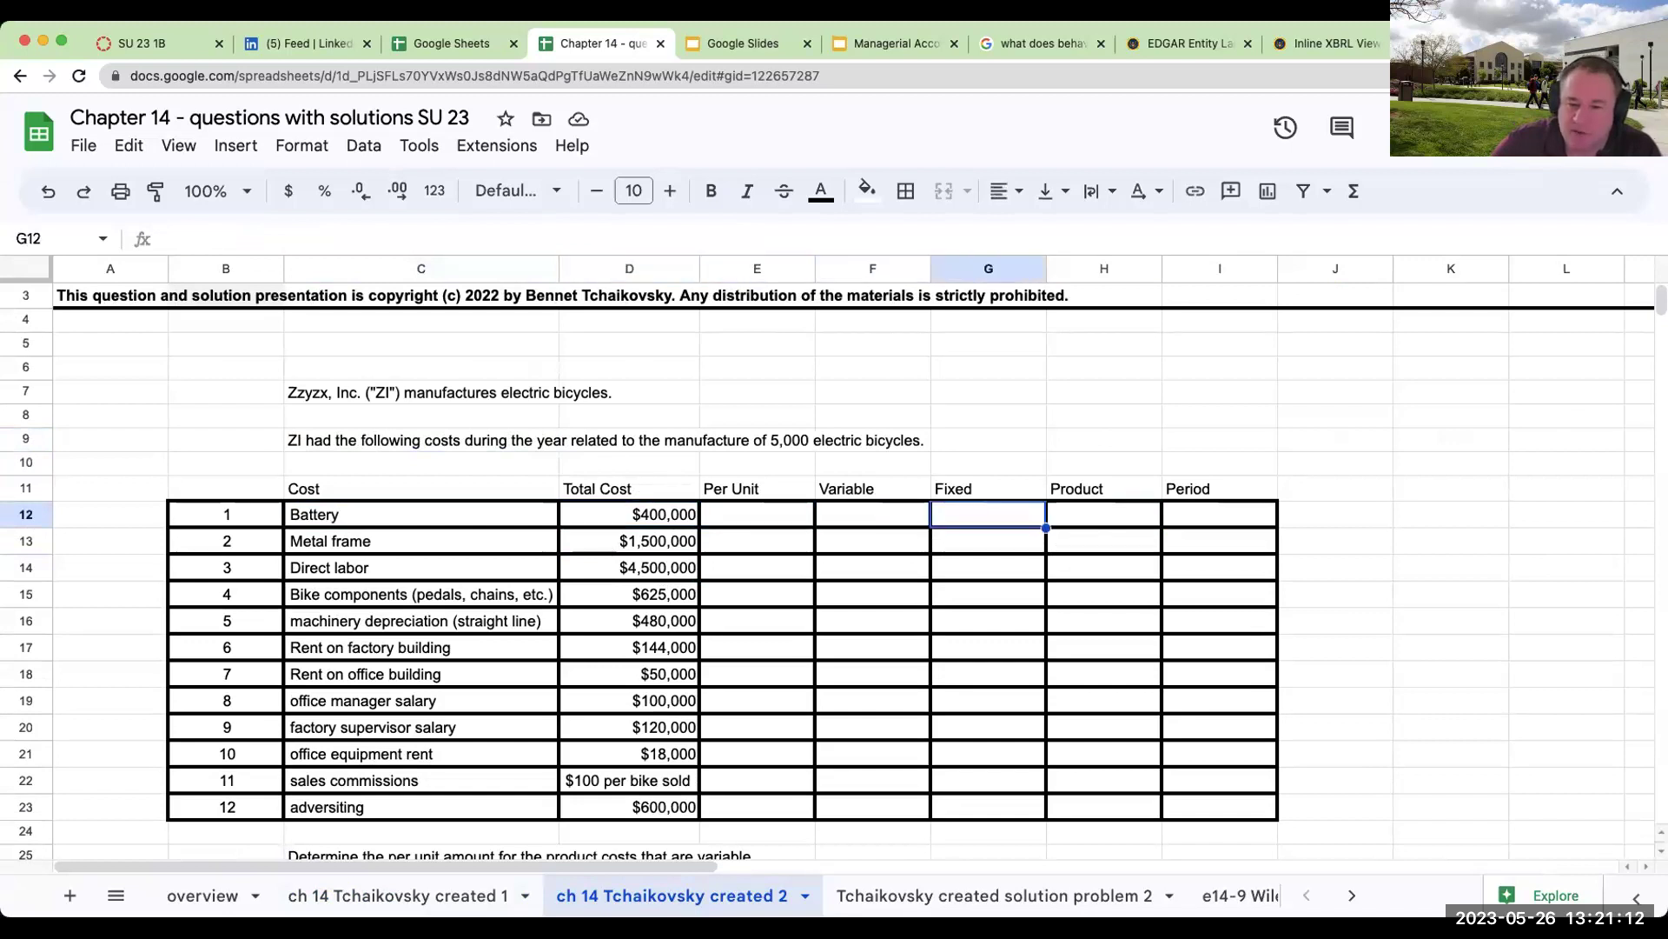
key(Left)
key(Right)
key(Right)
key(Left)
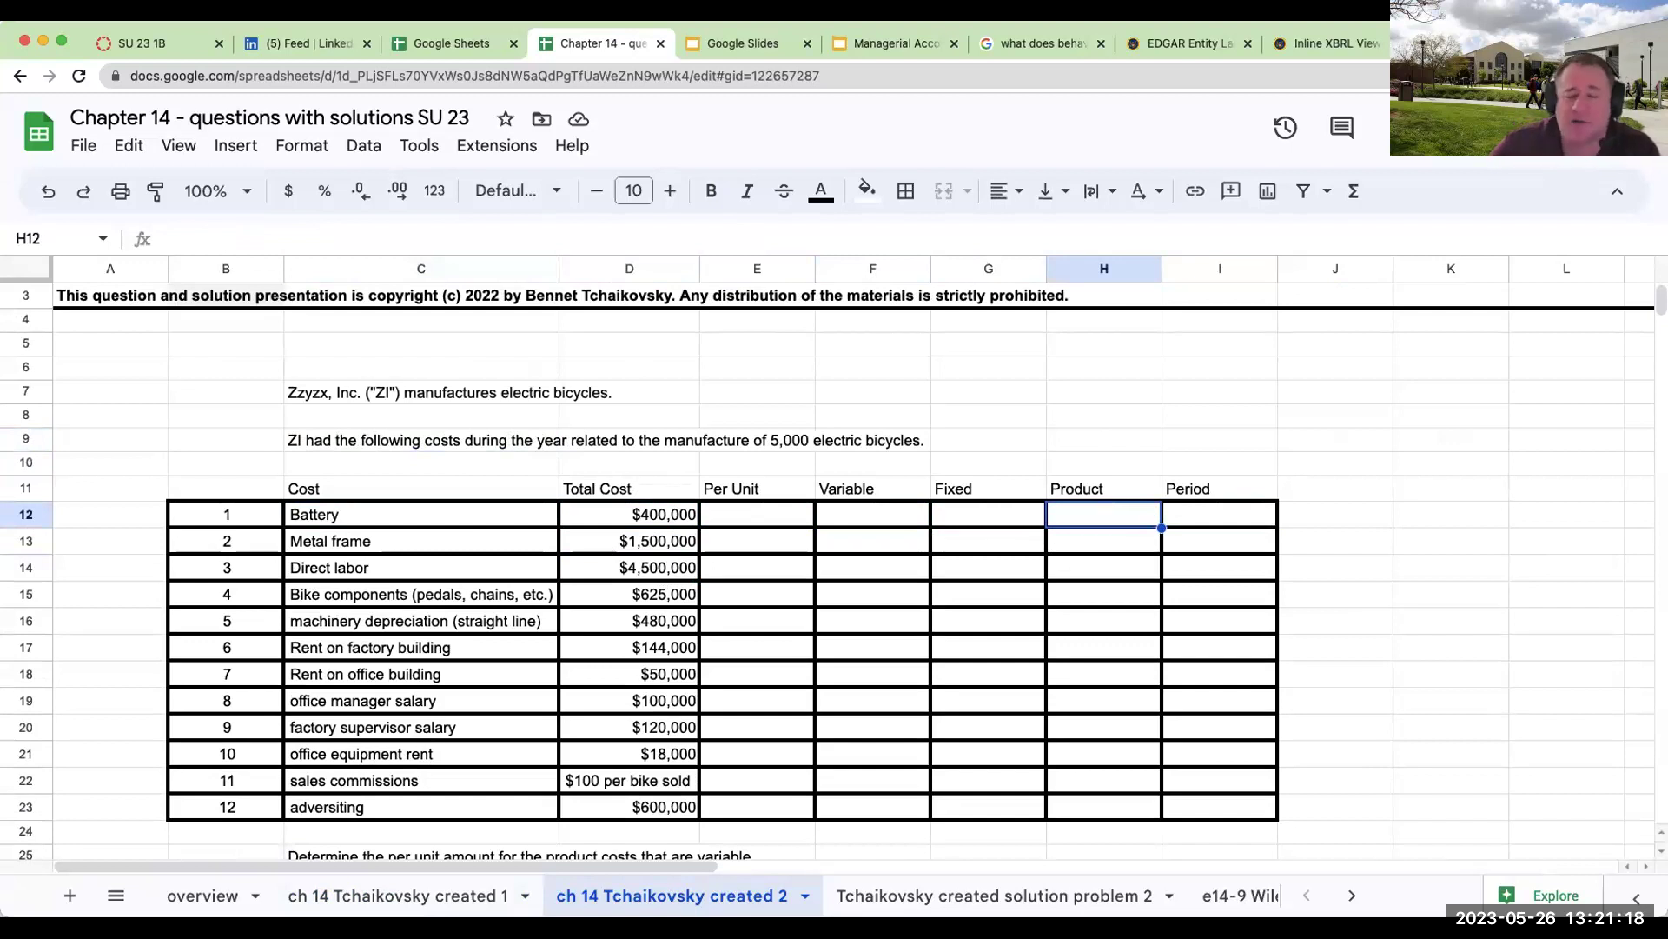
text(+)
key(Left)
key(Left)
key(Left)
key(Left)
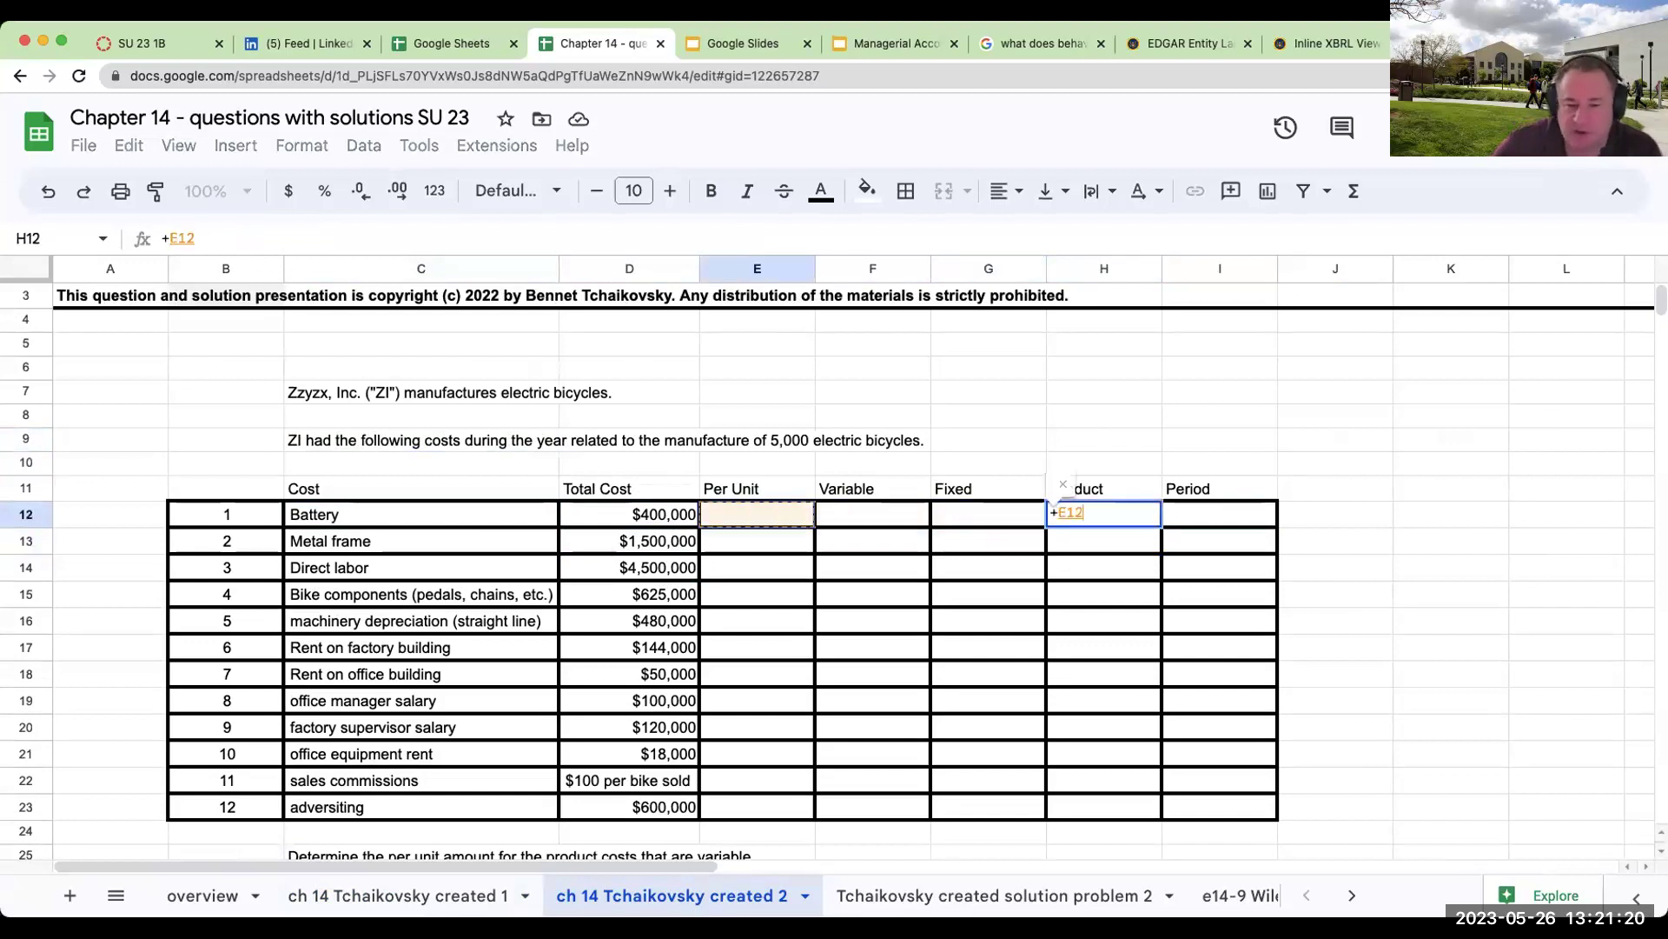
key(Return)
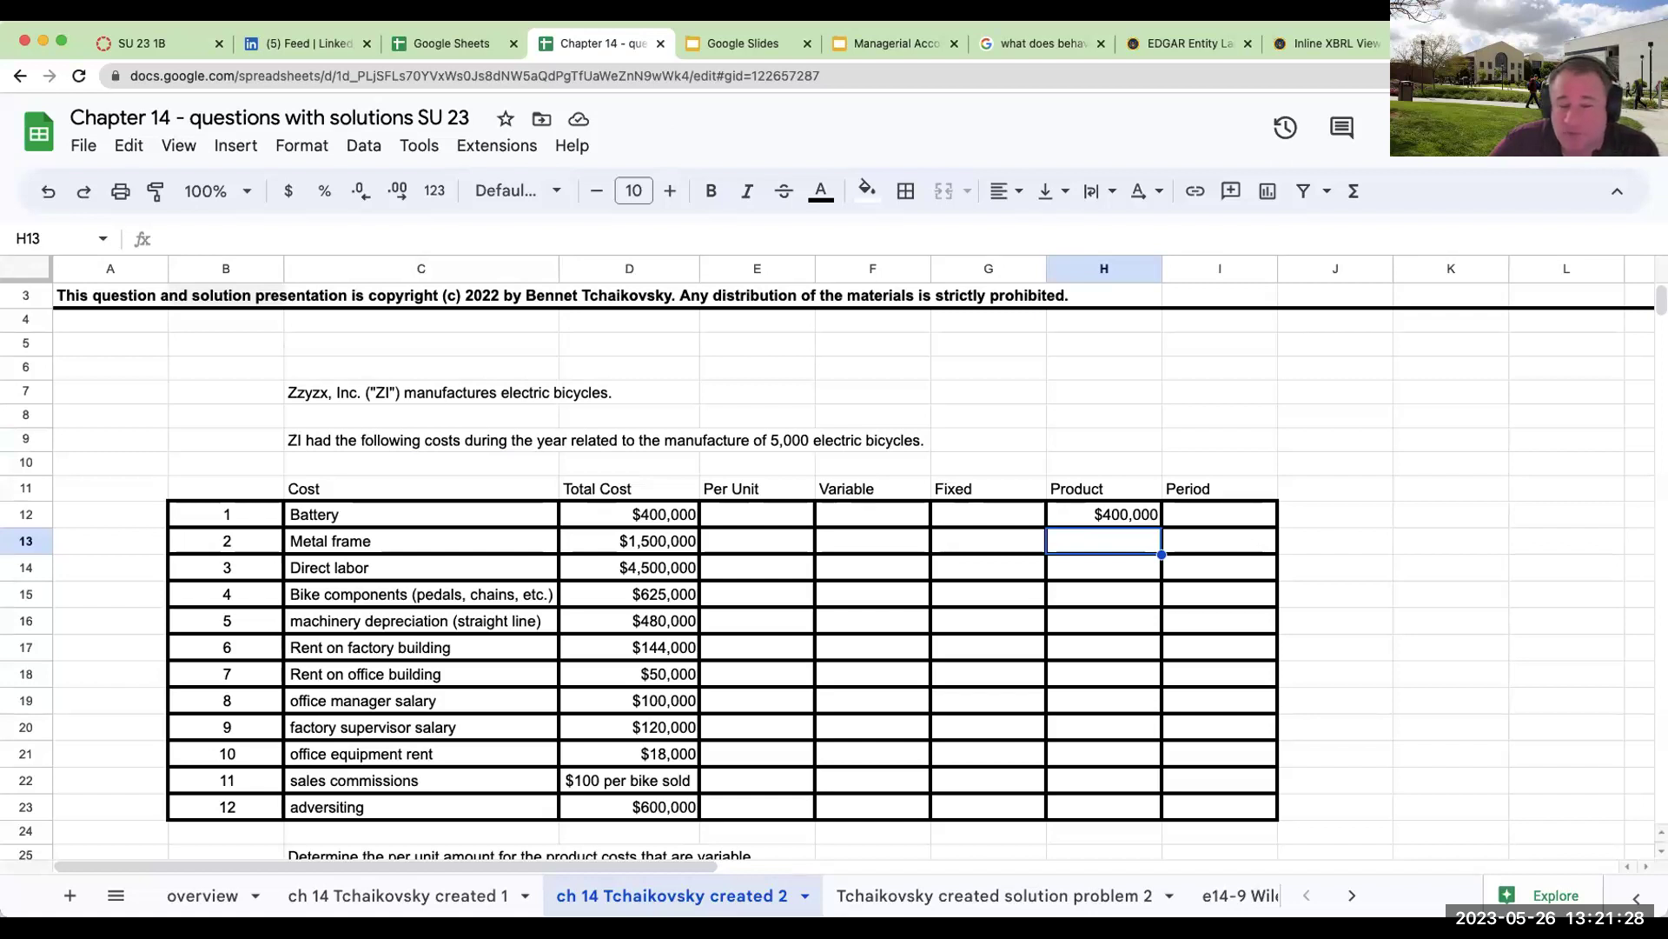
Step: Enter =D13 and =D14 so Metal frame shows $1,500,000 and Direct labor $4,500,000 as Product
text(=)
key(Left)
key(Left)
key(Left)
key(Left)
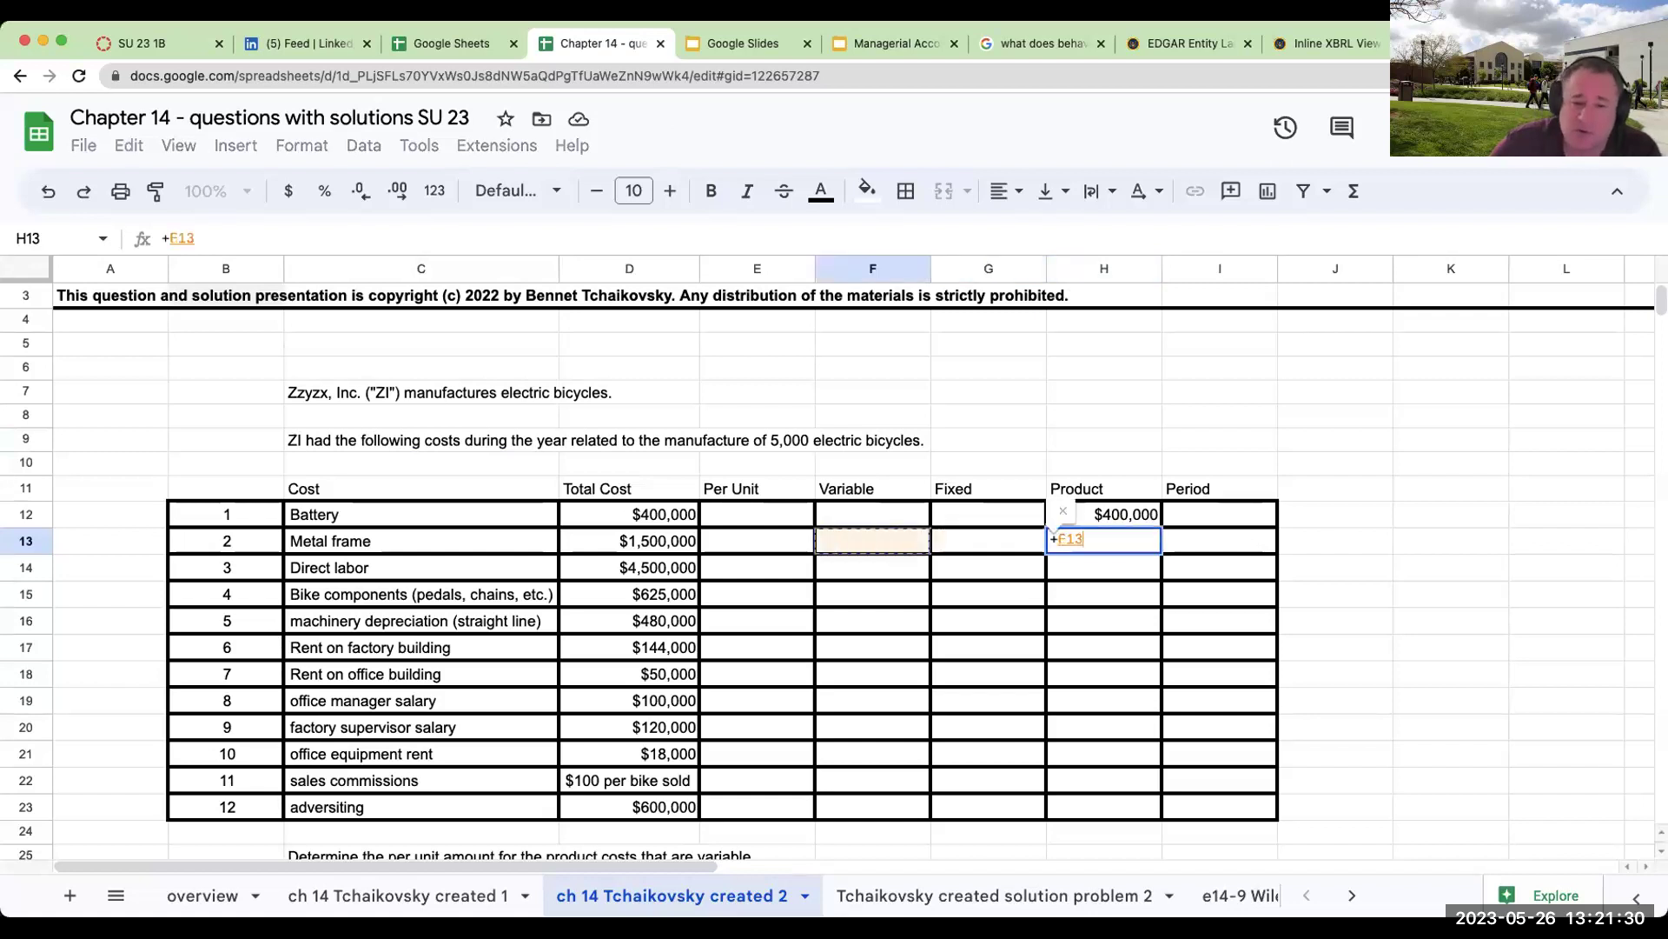
key(Return)
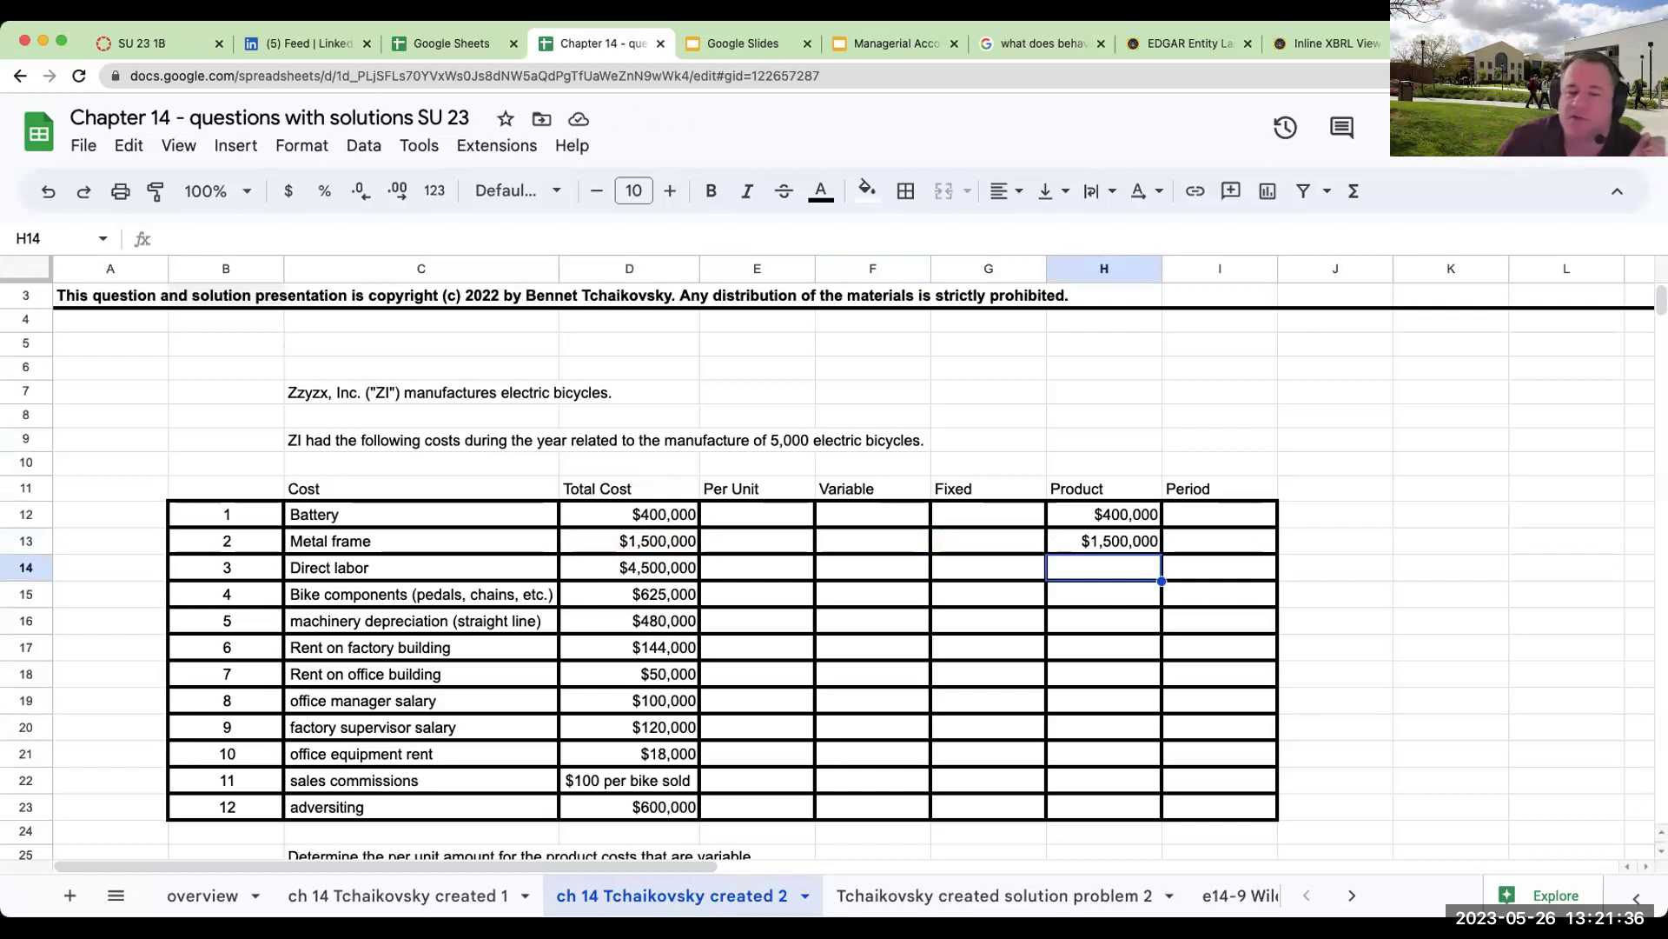
key(Down)
key(Up)
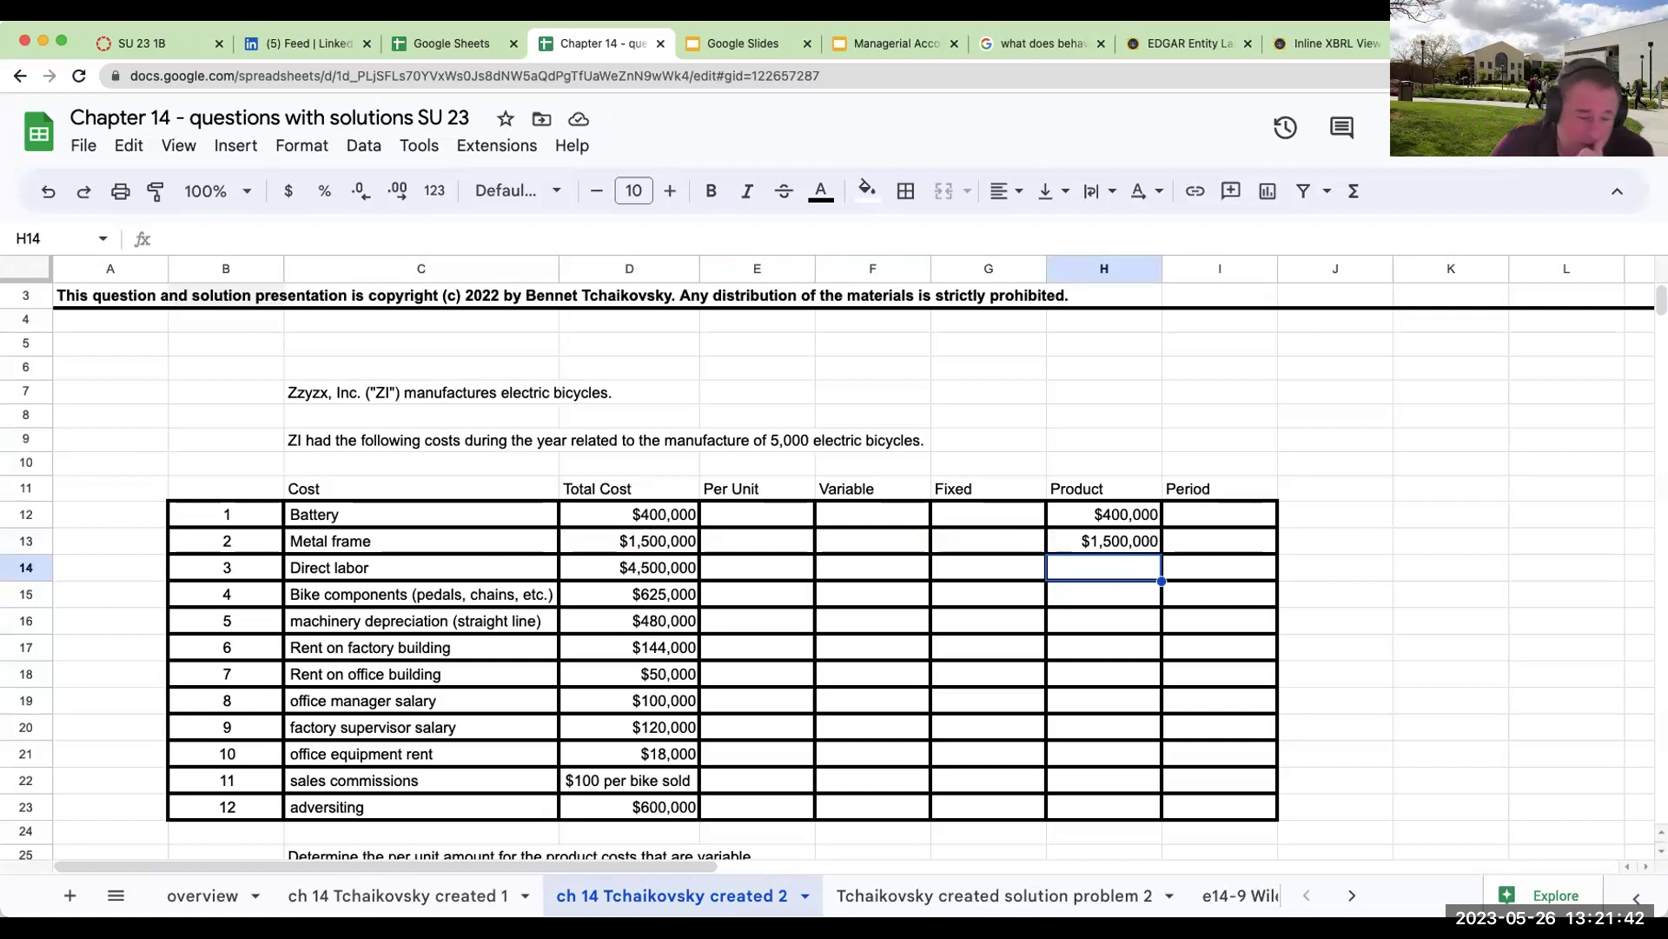
text(=)
key(Left)
key(Left)
key(Left)
key(Left)
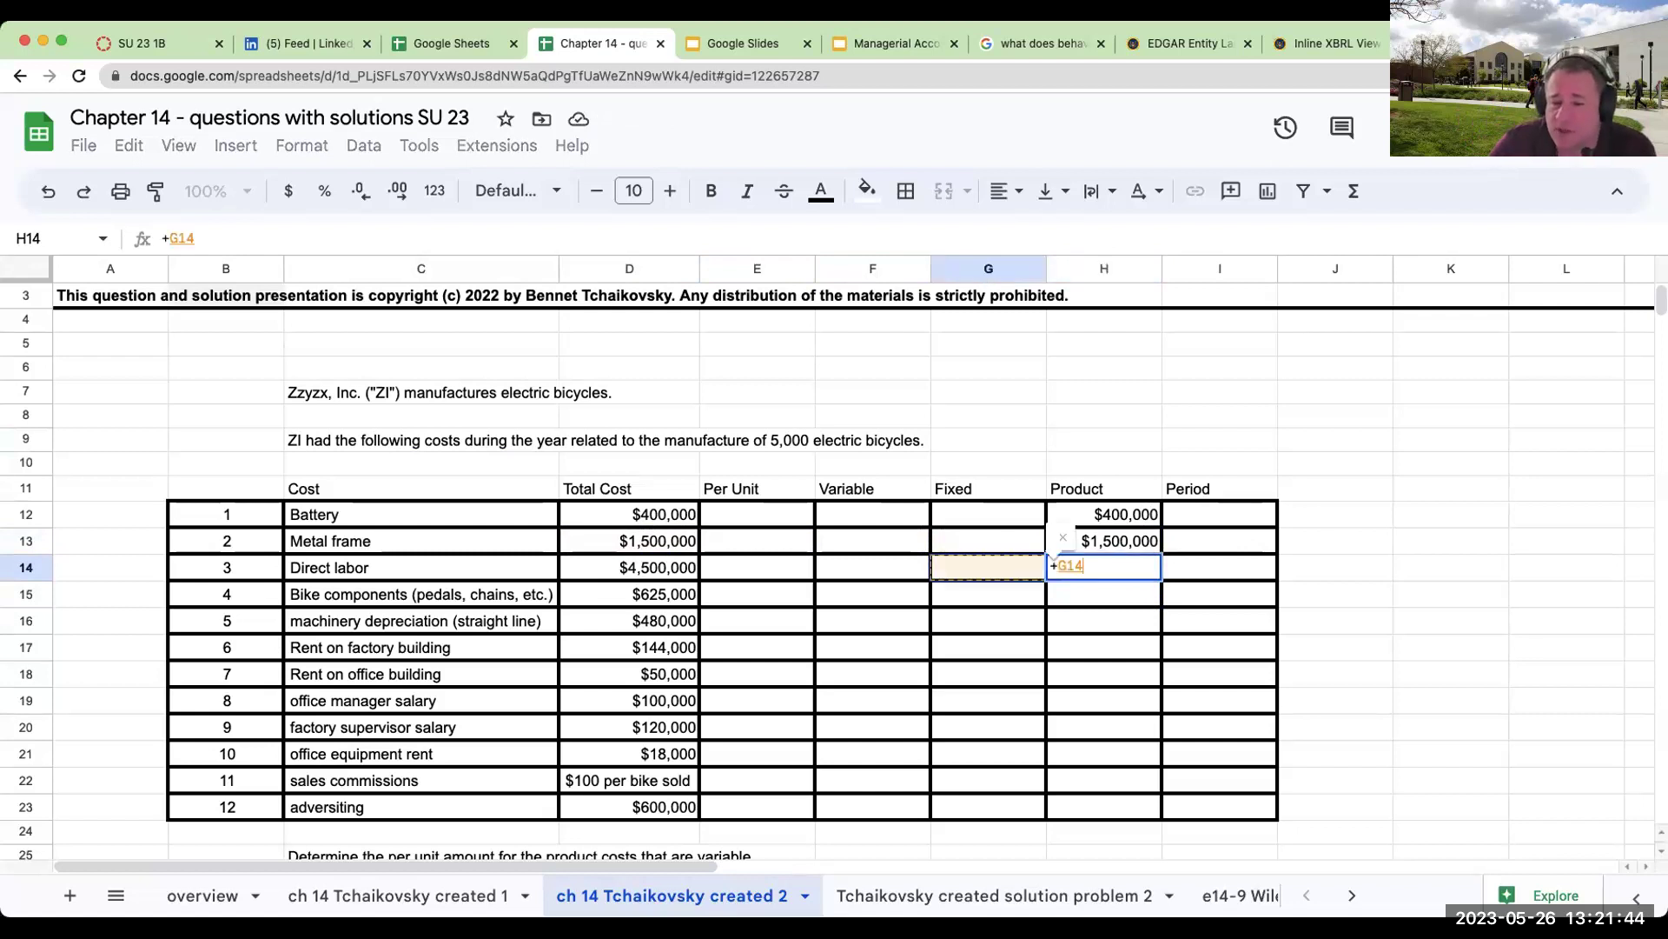
key(Return)
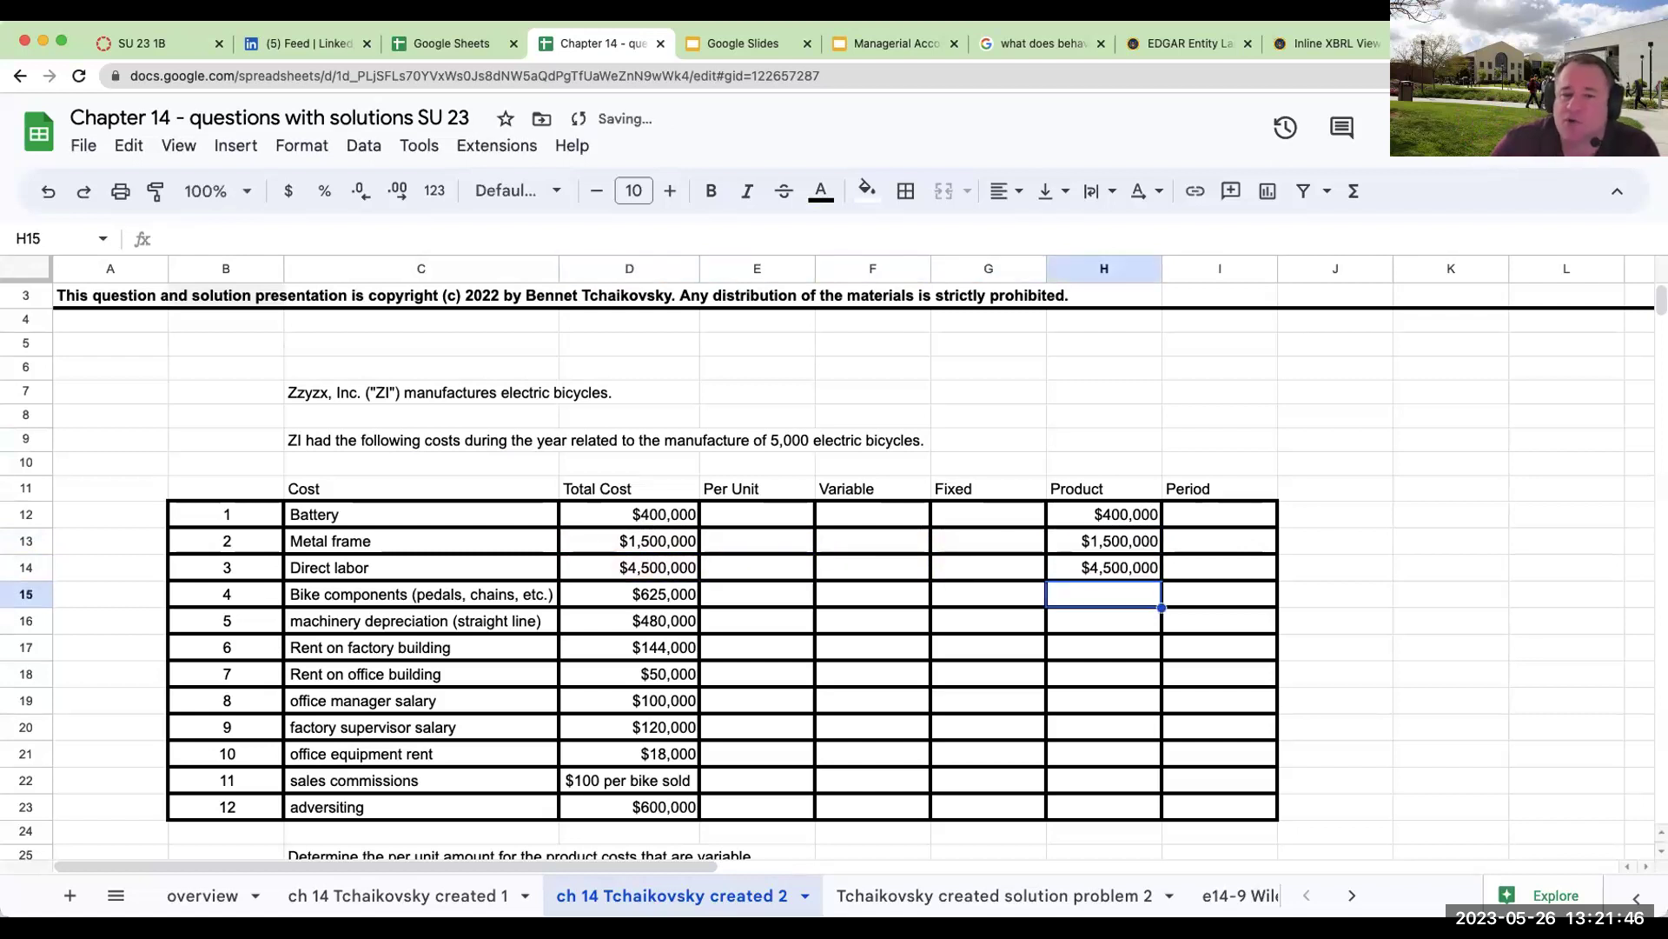
Step: Enter Bike components ($625,000) and machinery depreciation ($480,000) as Product costs via formulas
click(439, 901)
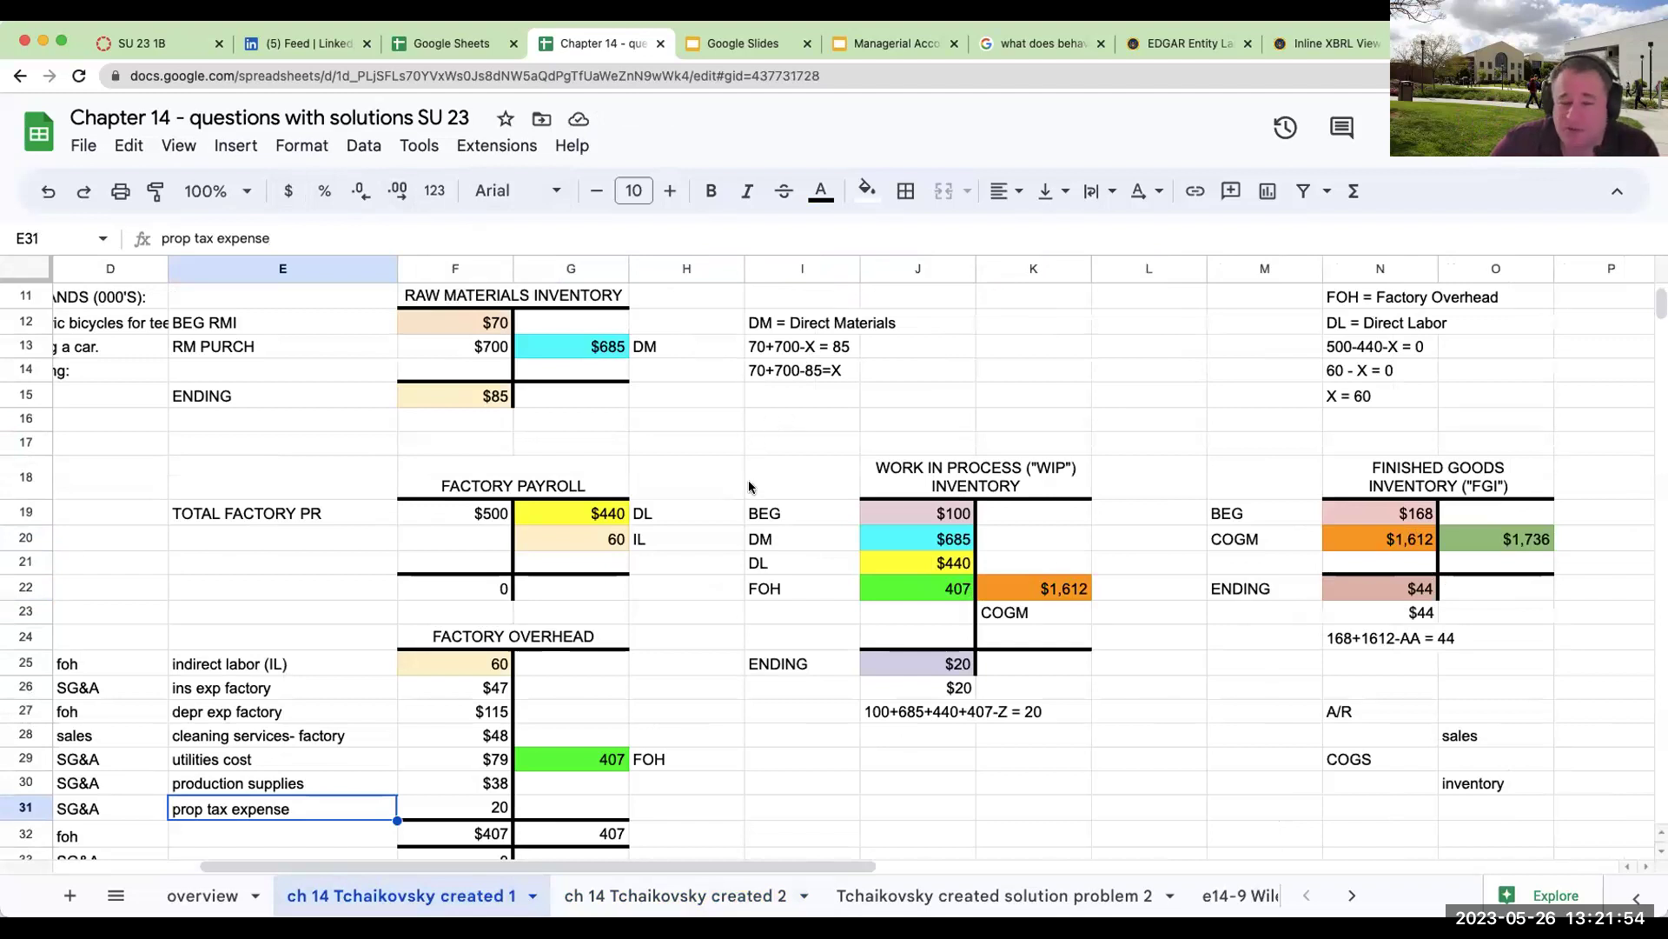
click(643, 897)
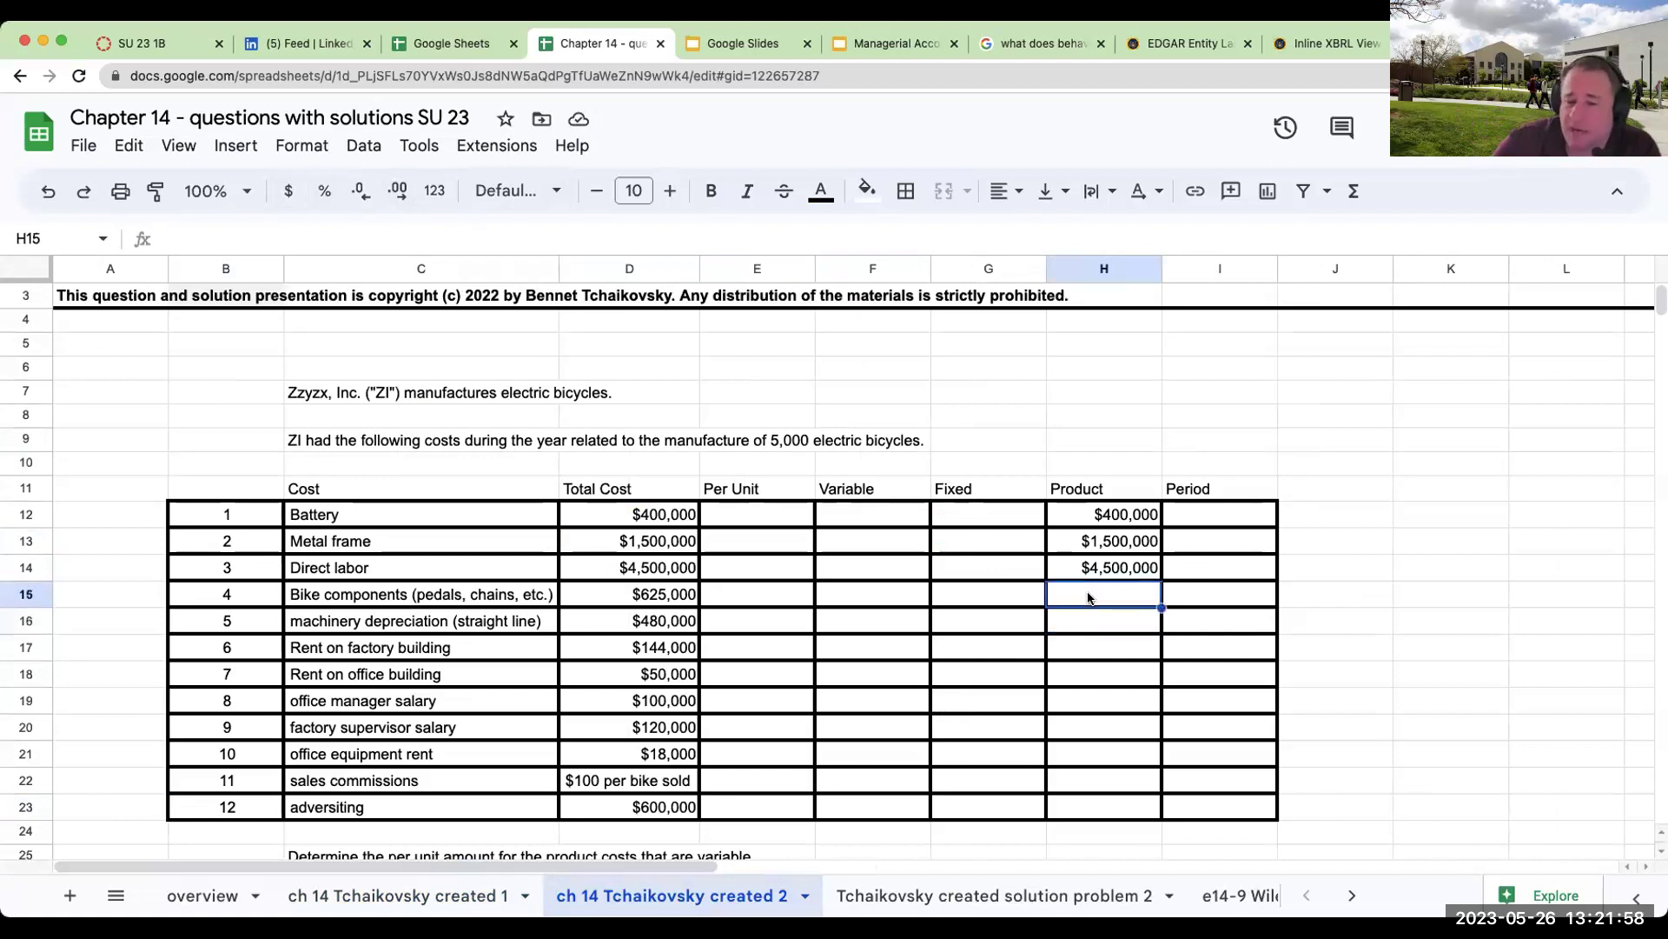
text(=)
key(Left)
key(Left)
key(Left)
key(Left)
key(Return)
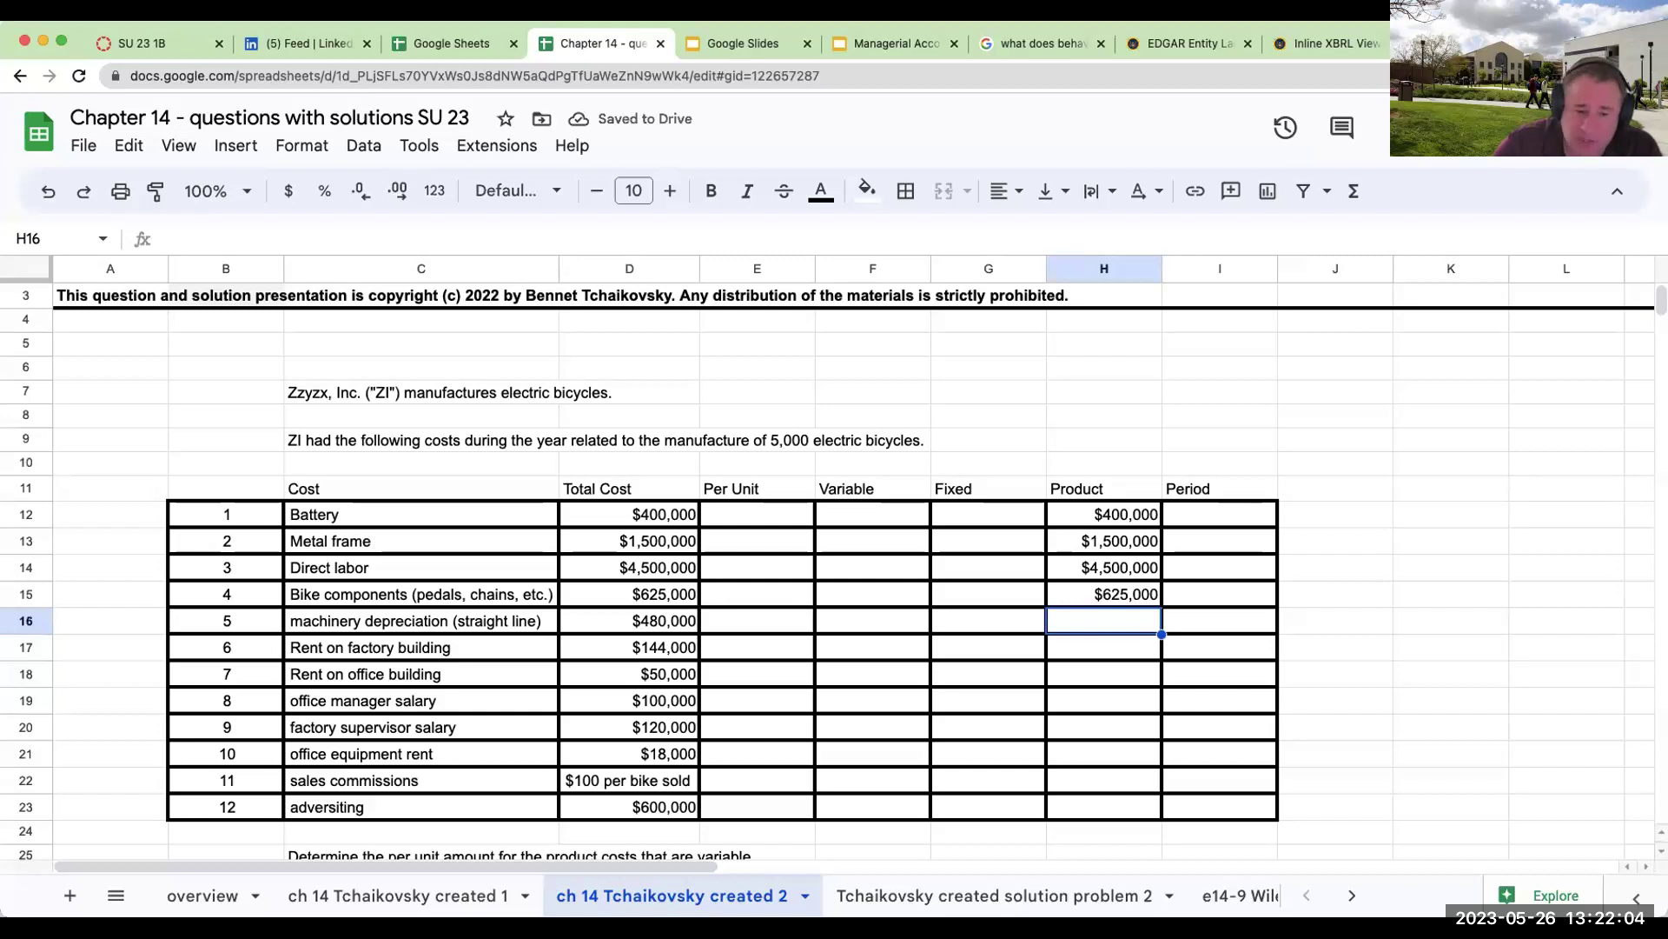
text(=)
key(Left)
key(Left)
key(Left)
key(Left)
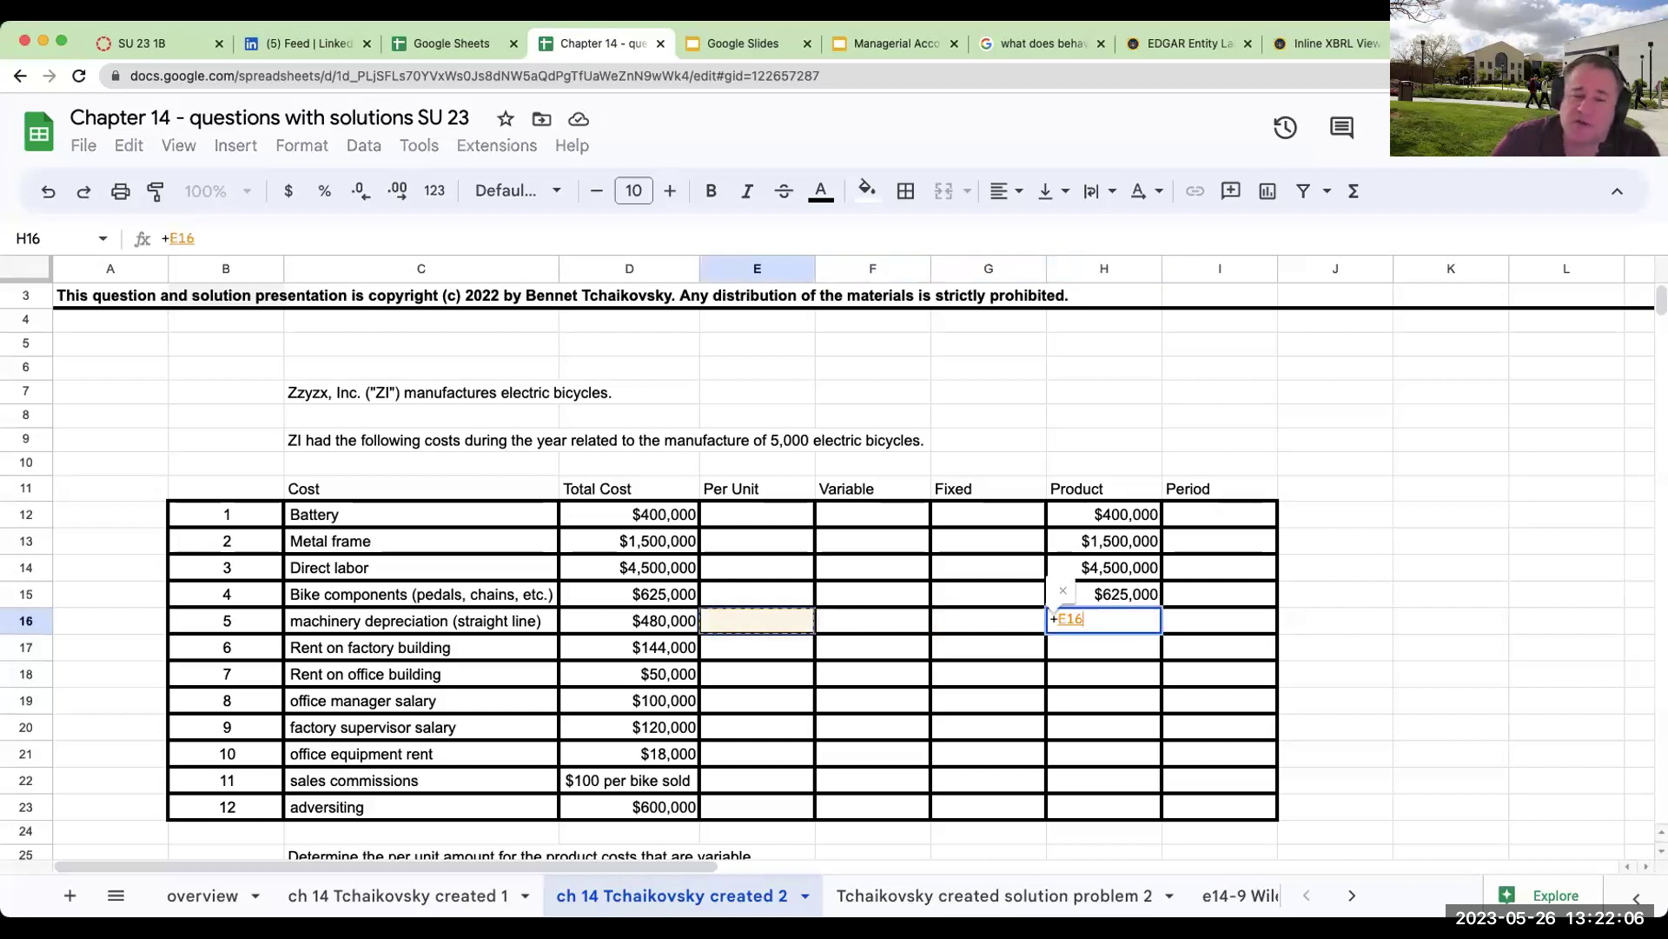
key(Return)
Step: Relabel the depreciation row as factory machinery depreciation and widen column C to fit descriptions
click(395, 626)
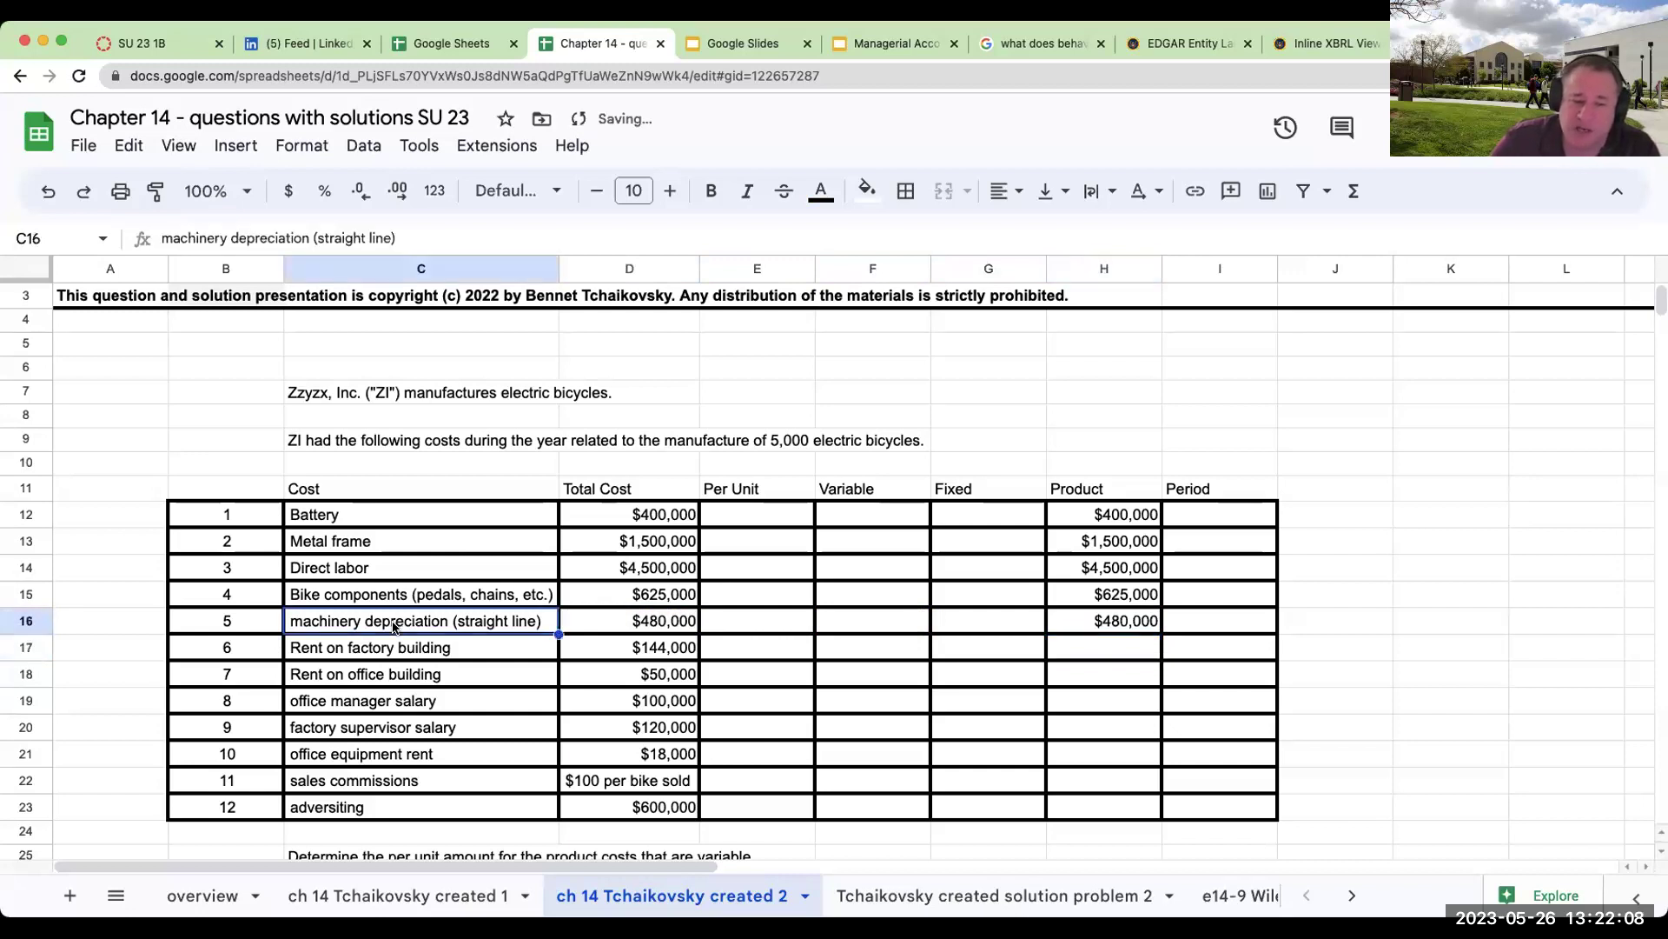
click(165, 237)
text(factory)
key(Return)
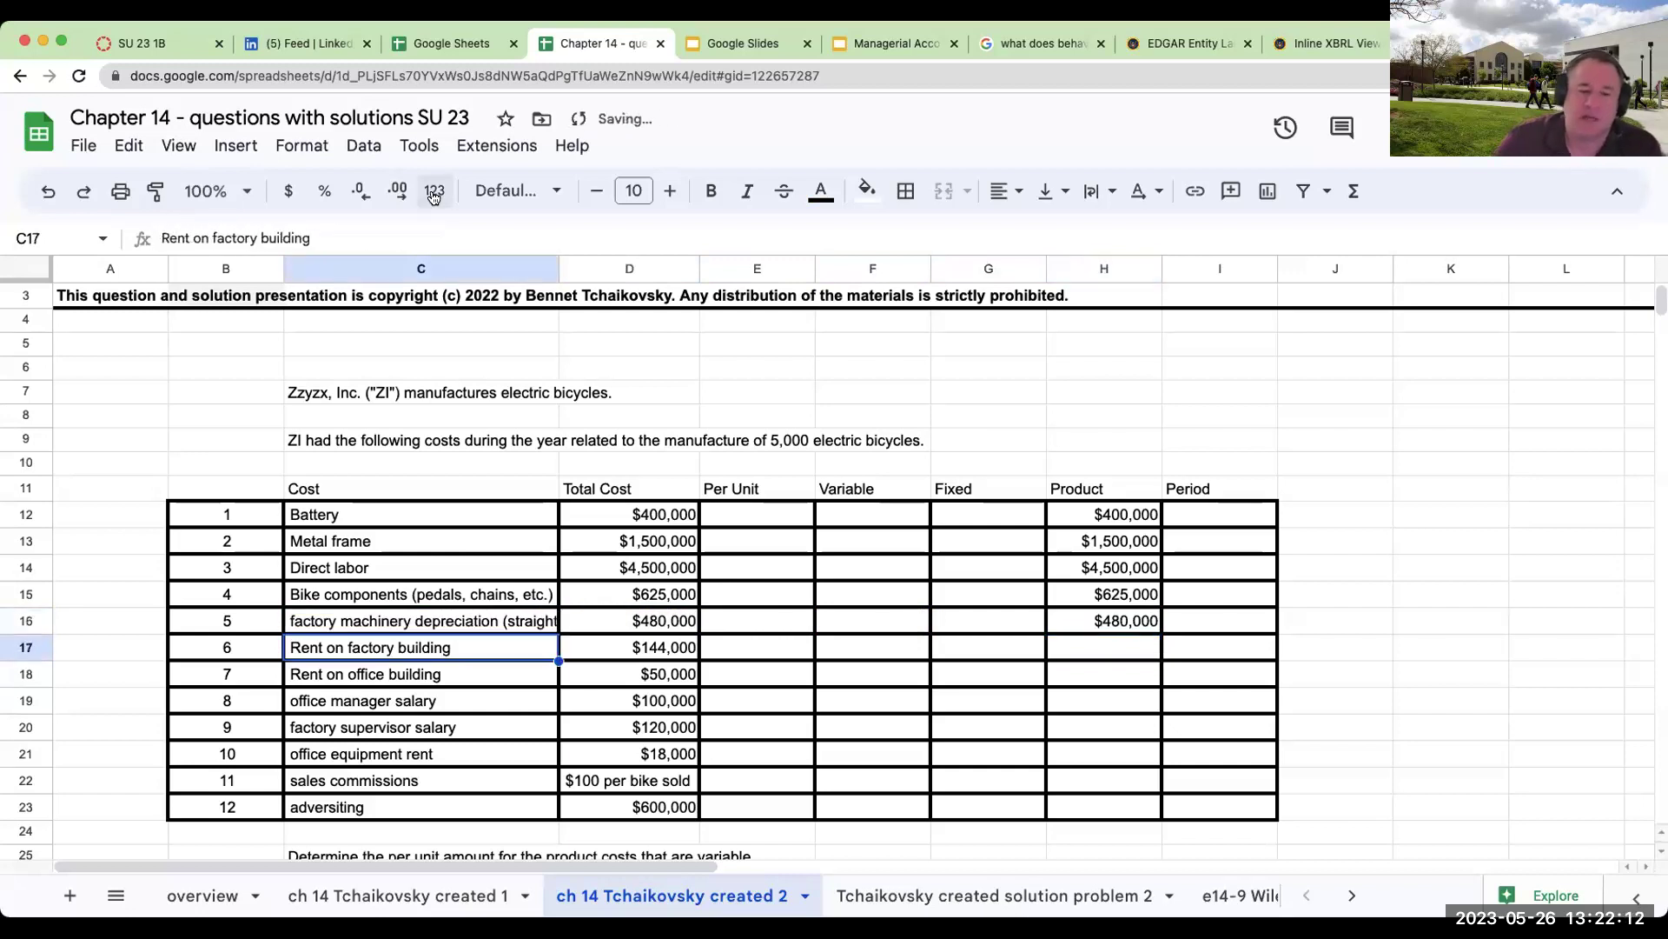
drag(561, 268, 634, 269)
Step: Put factory rent's $144,000 into the Product column with a formula referencing its total
click(1184, 642)
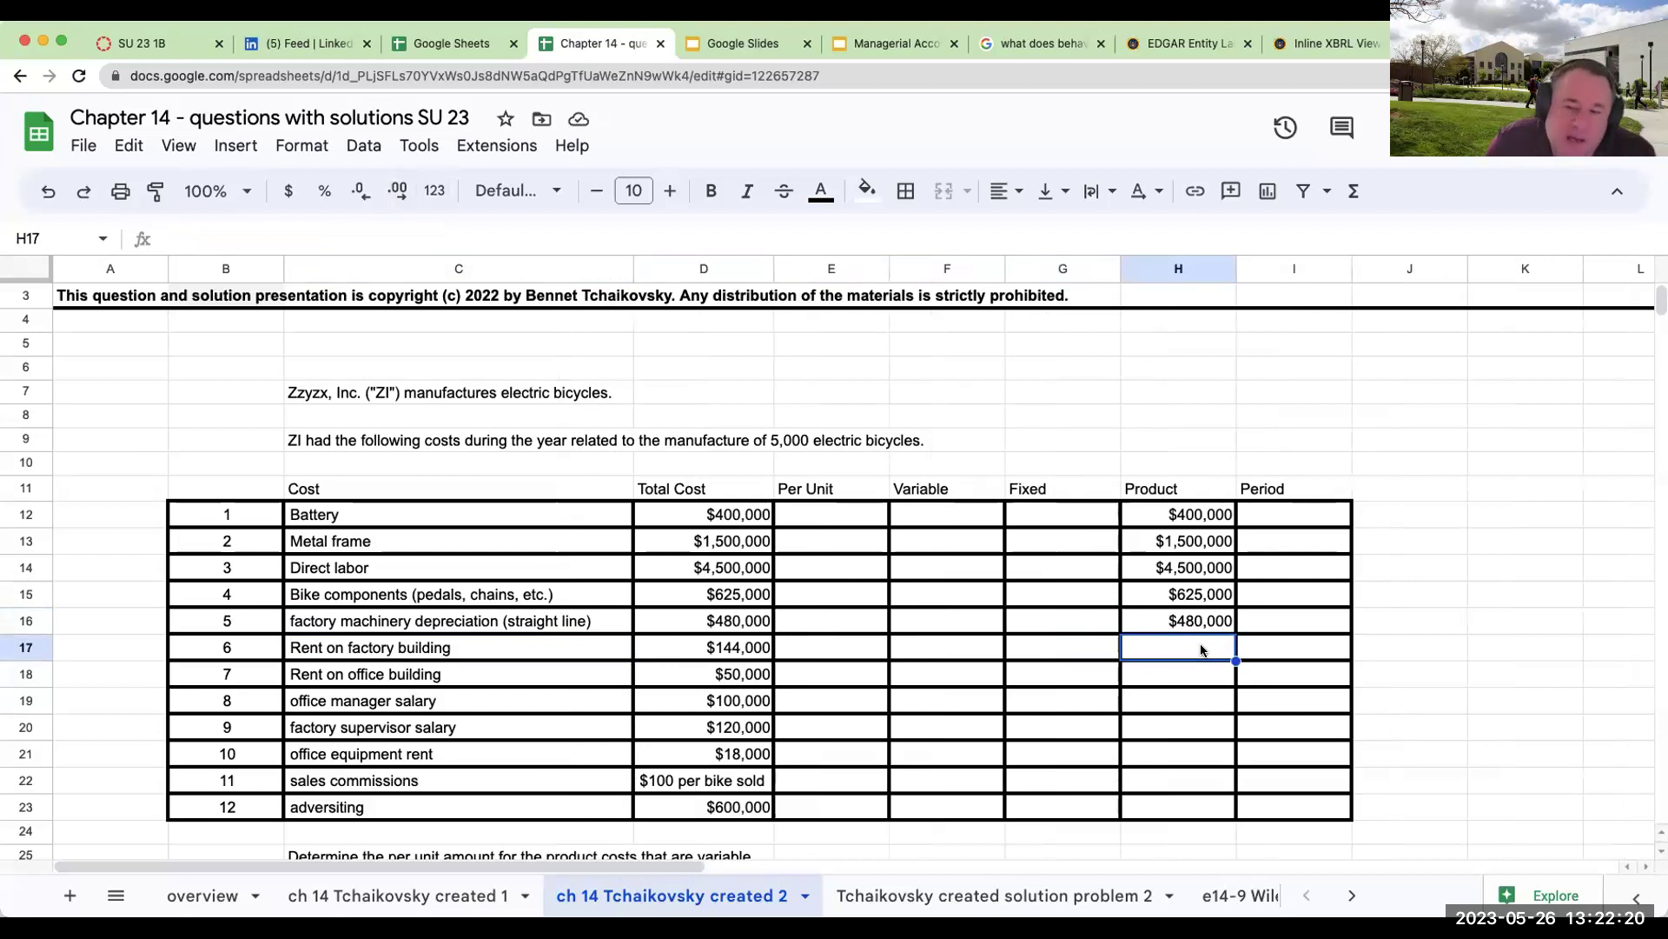
key(Down)
click(1201, 650)
text(+)
key(Left)
key(Left)
key(Left)
key(Left)
key(Return)
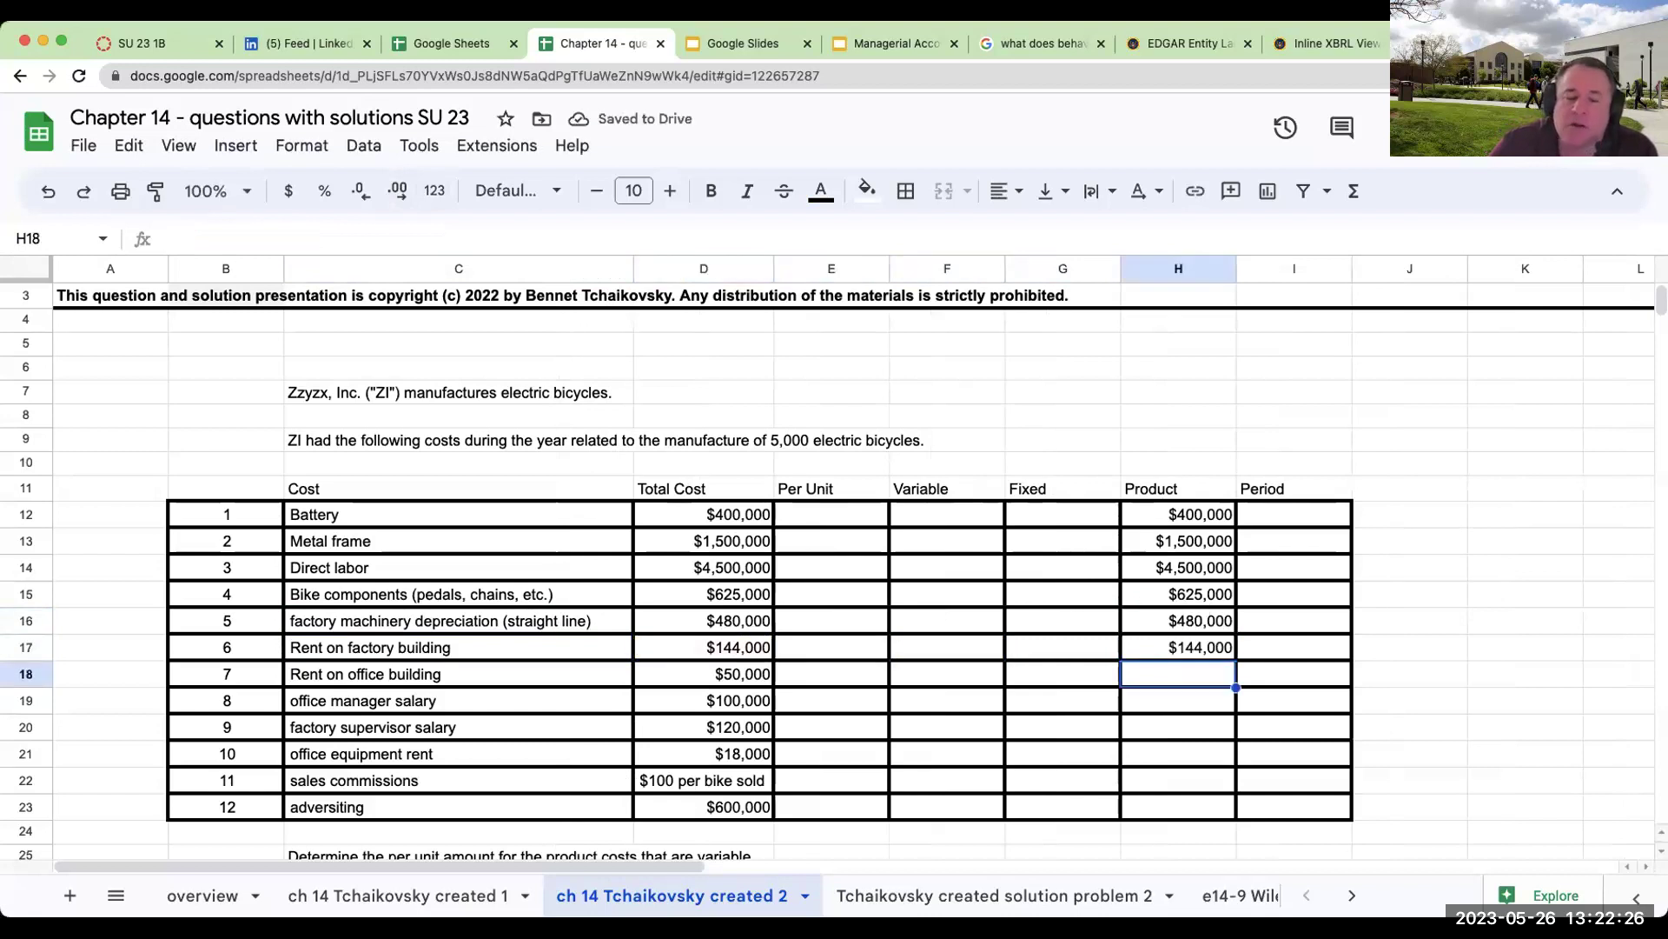
key(Left)
key(Left)
key(Left)
key(Left)
key(Left)
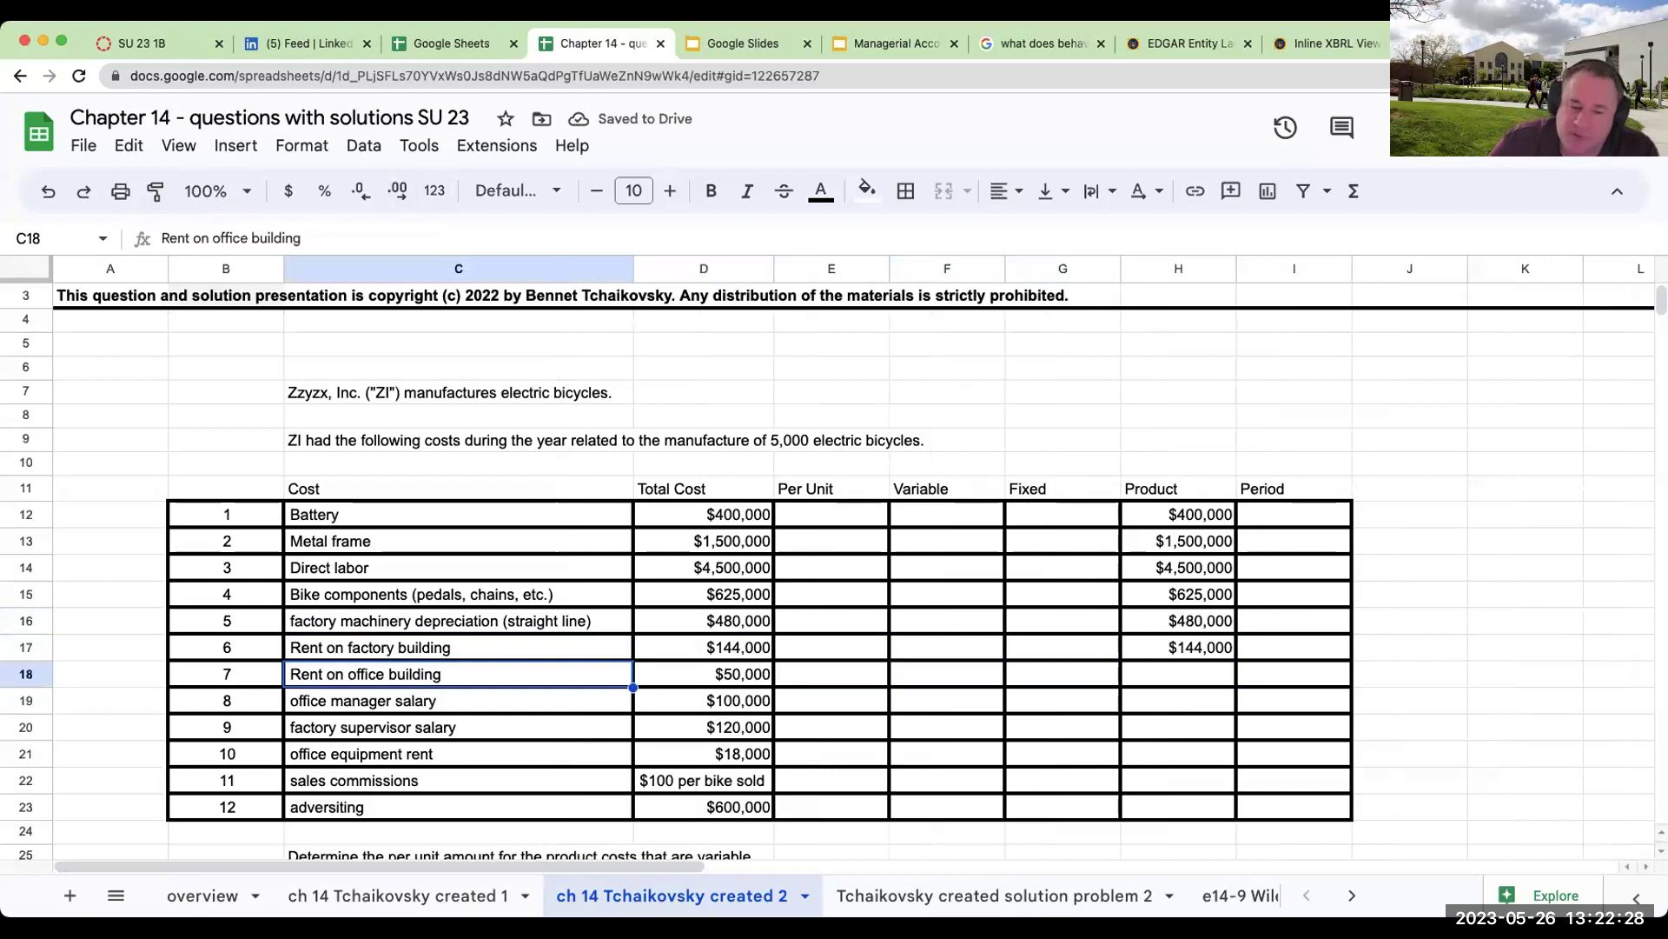
key(Right)
key(Right)
key(Right)
key(Right)
key(Right)
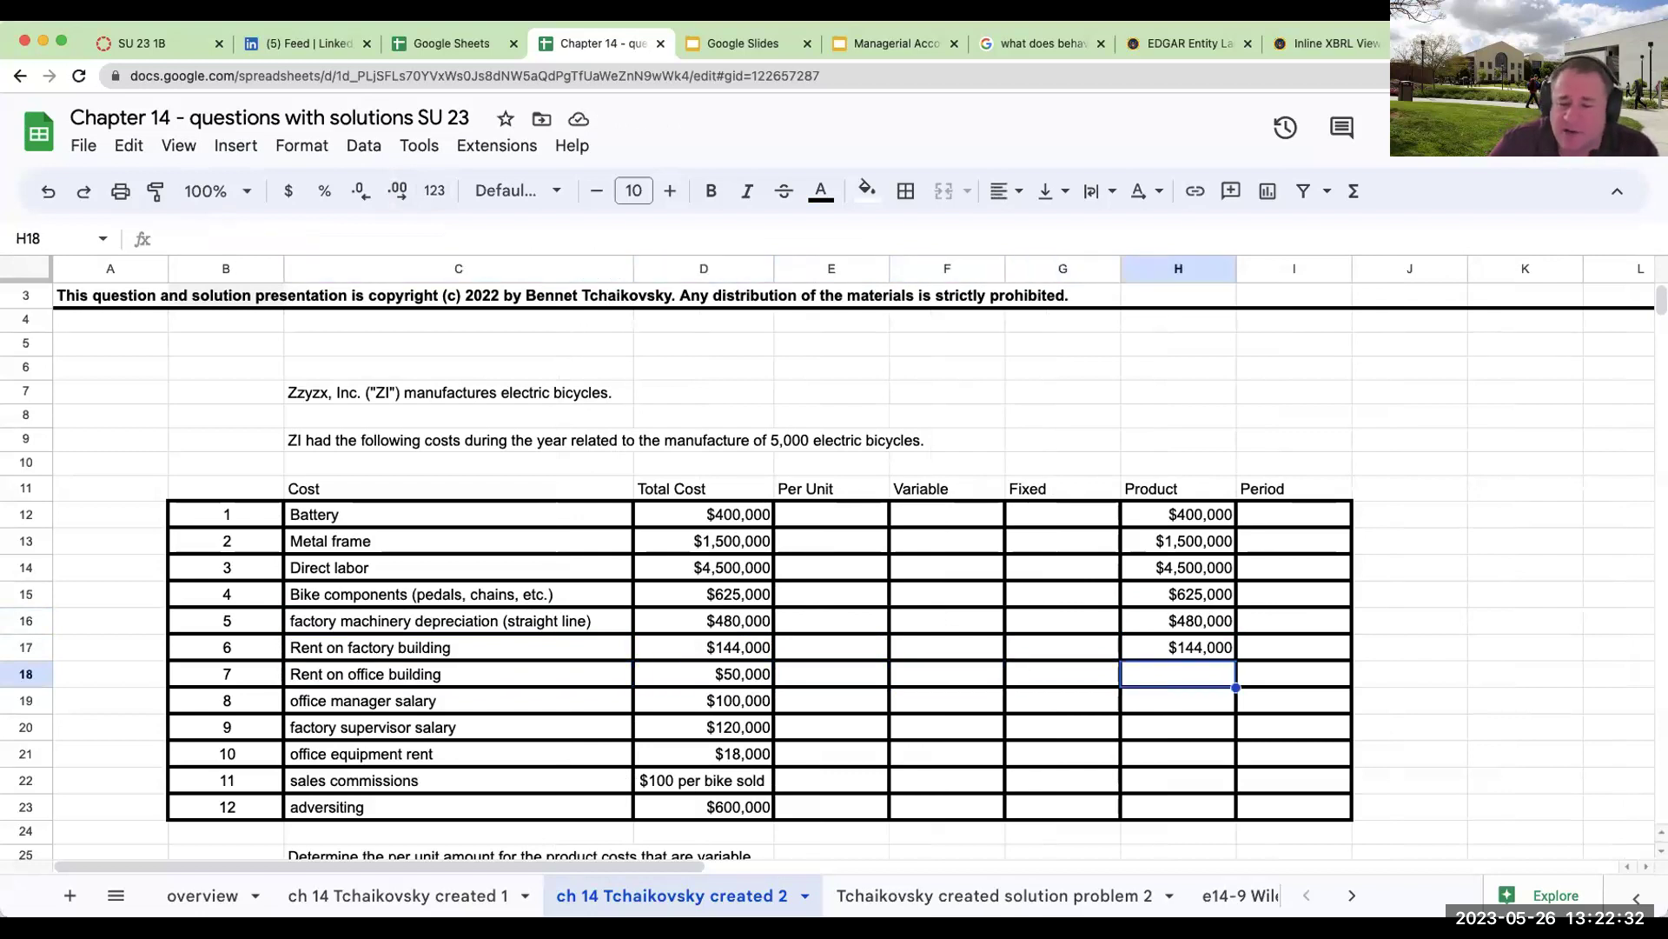
Step: Enter office rent and office manager salary as Period costs, and $120,000 supervisor salary as Product
click(1294, 674)
text(+)
key(Left)
key(Left)
key(Left)
key(Left)
key(Left)
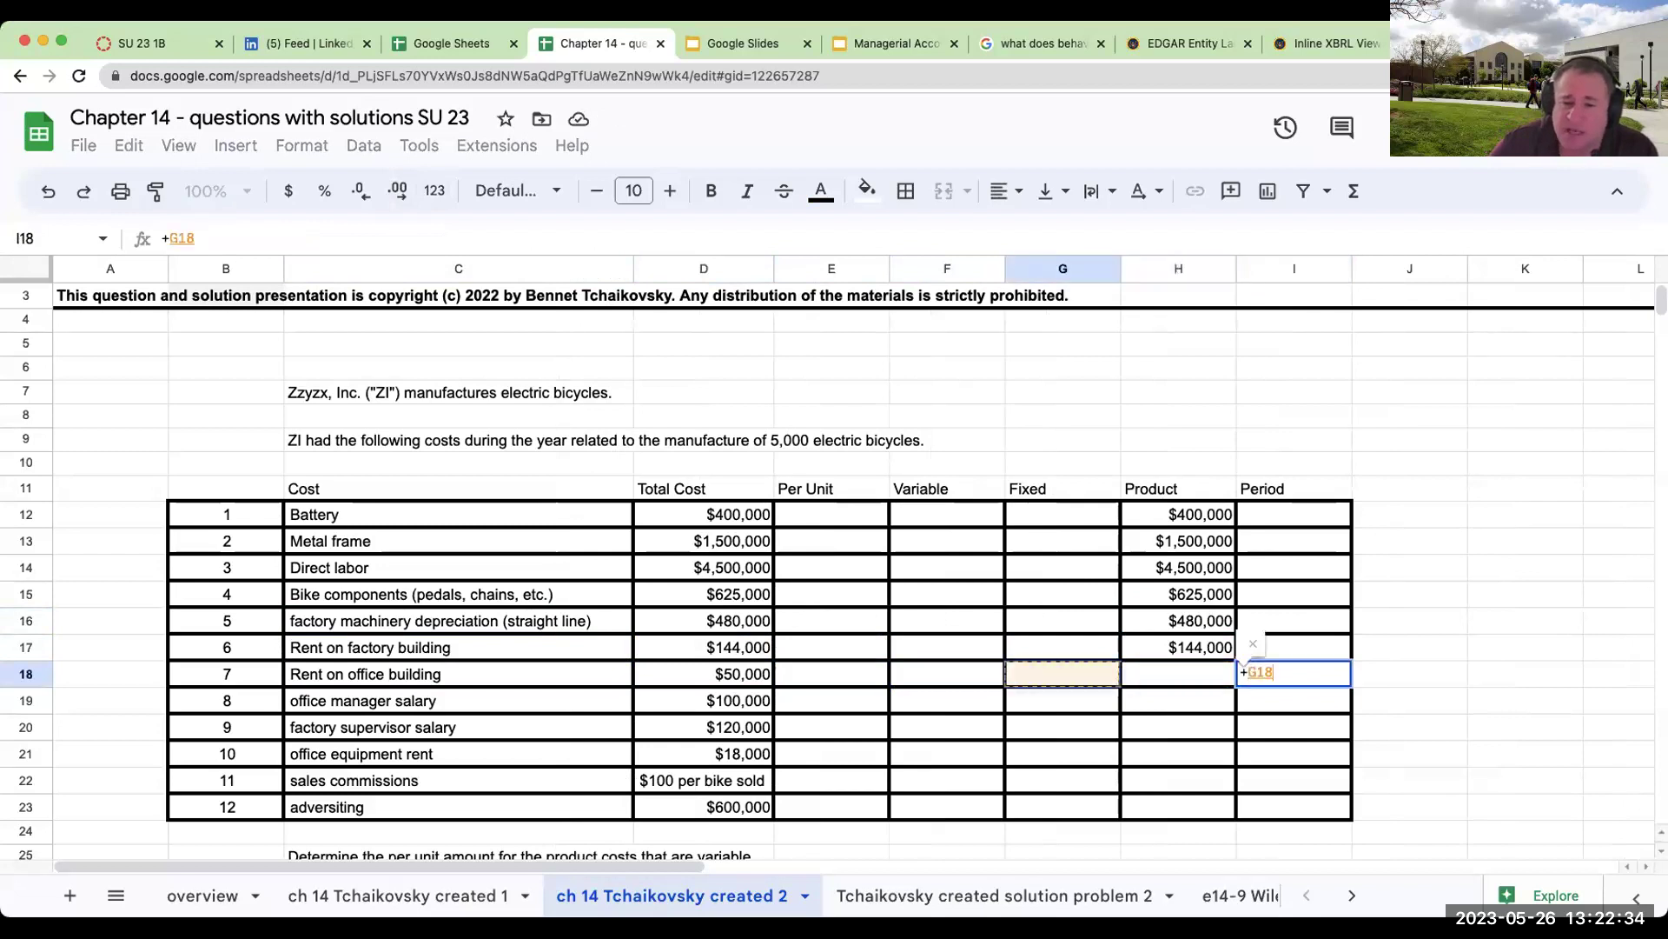
key(Return)
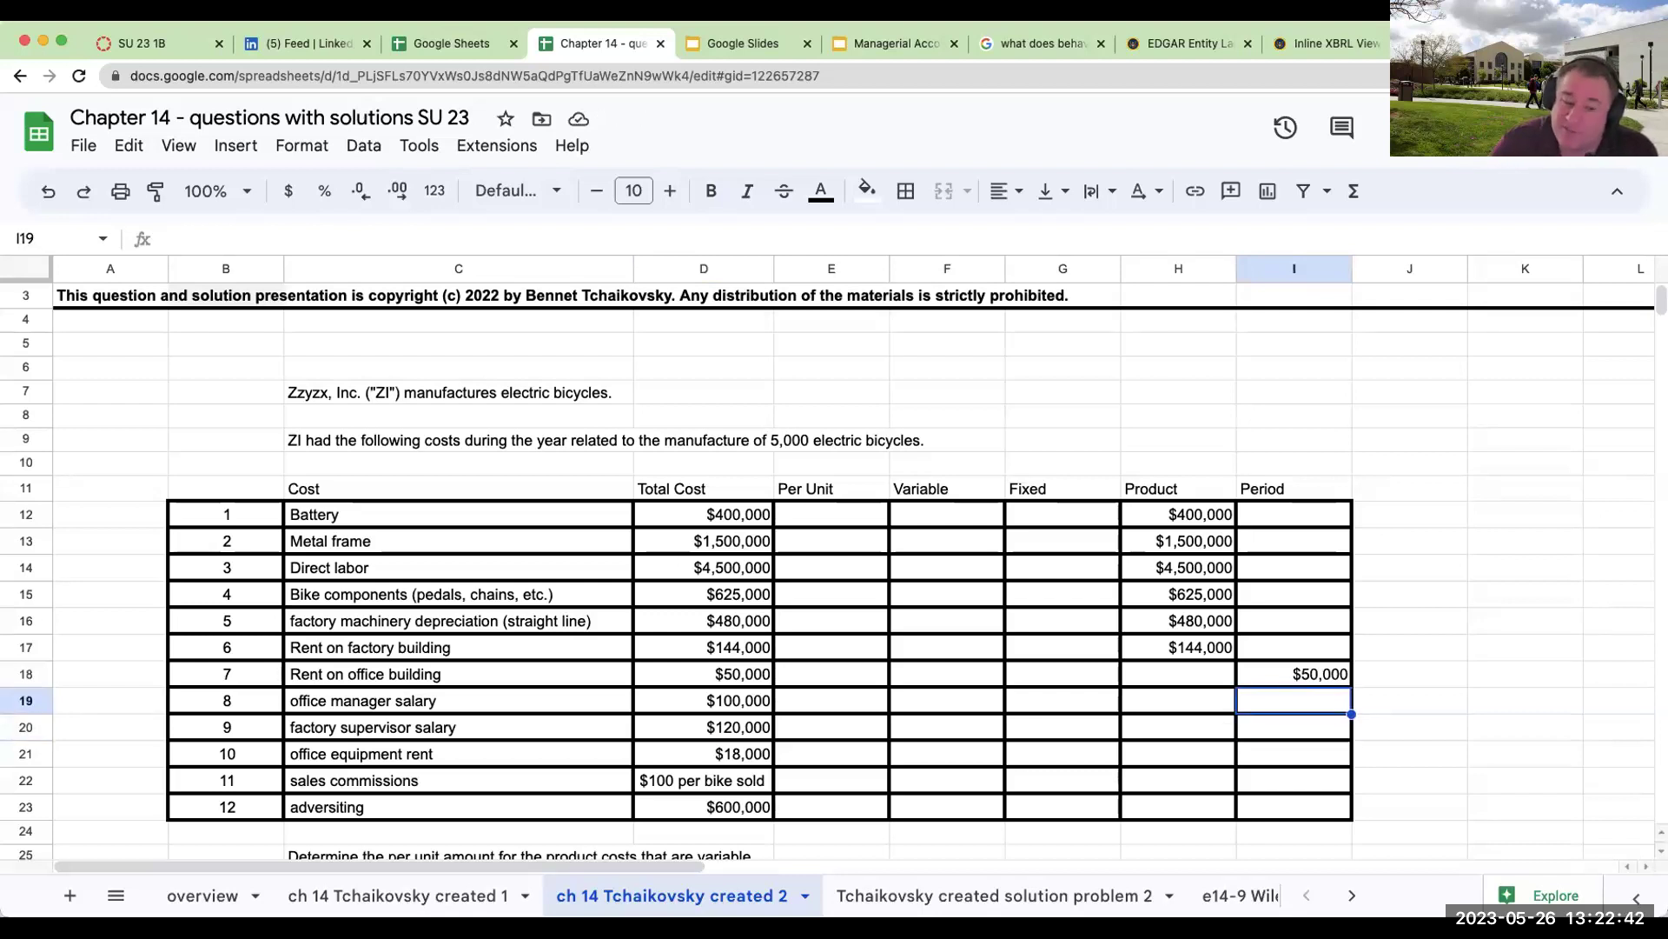
text(=)
key(Left)
key(Left)
key(Left)
key(Left)
key(Left)
key(Return)
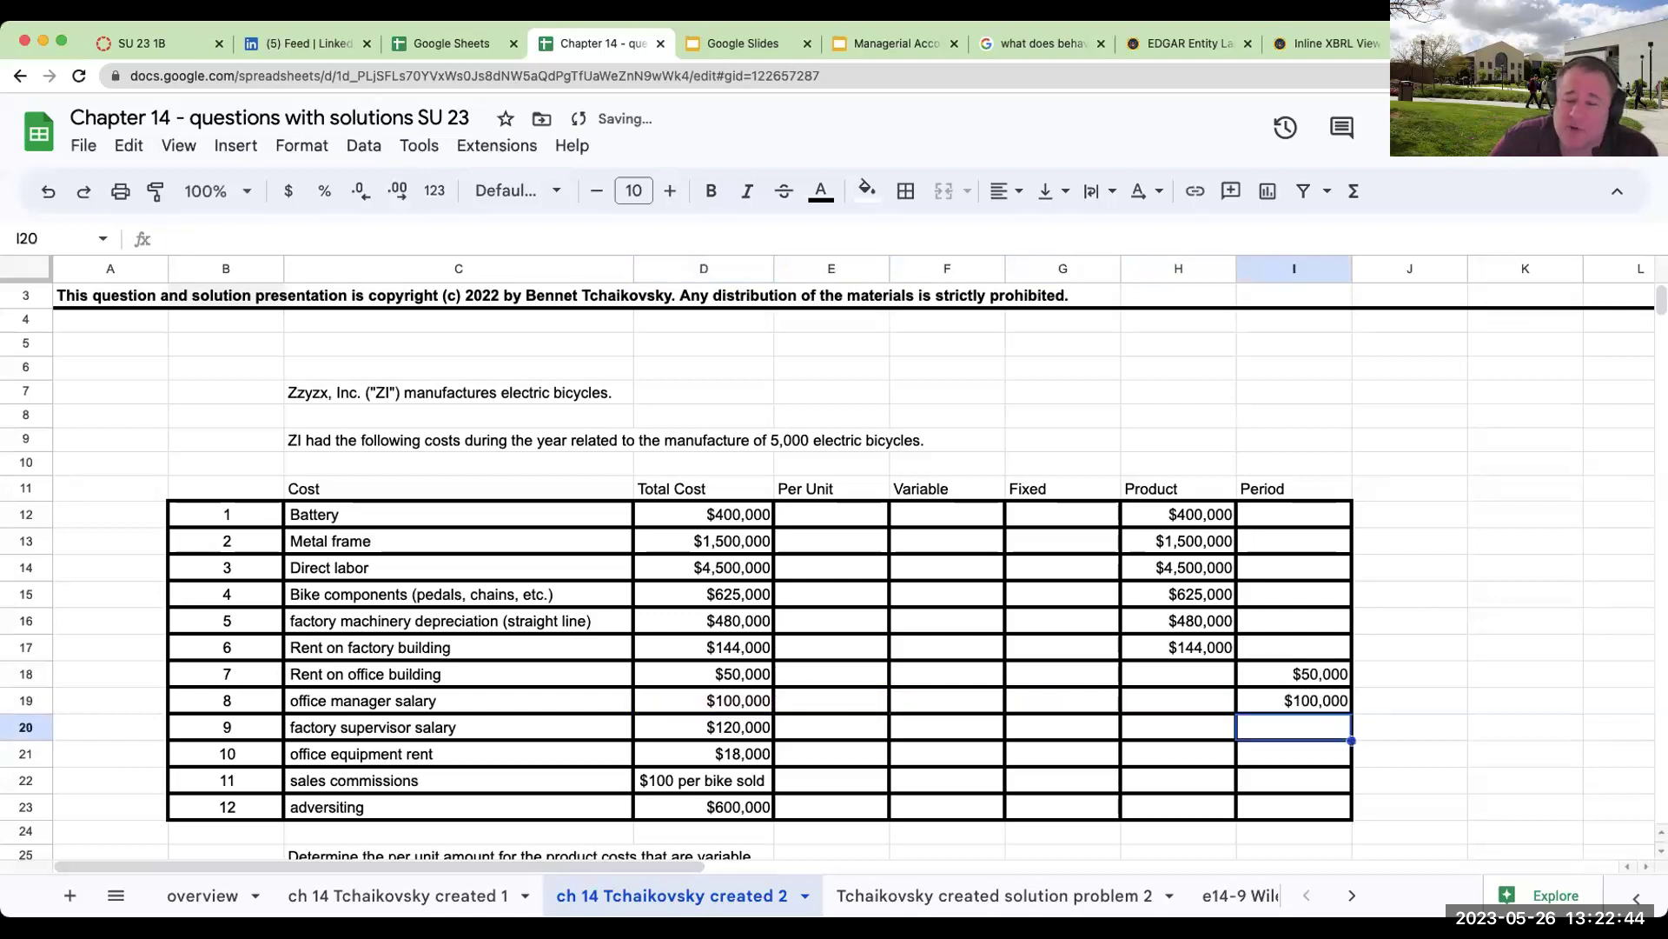
key(Left)
key(Left)
key(Left)
key(Left)
key(Left)
key(Left)
key(Left)
key(Left)
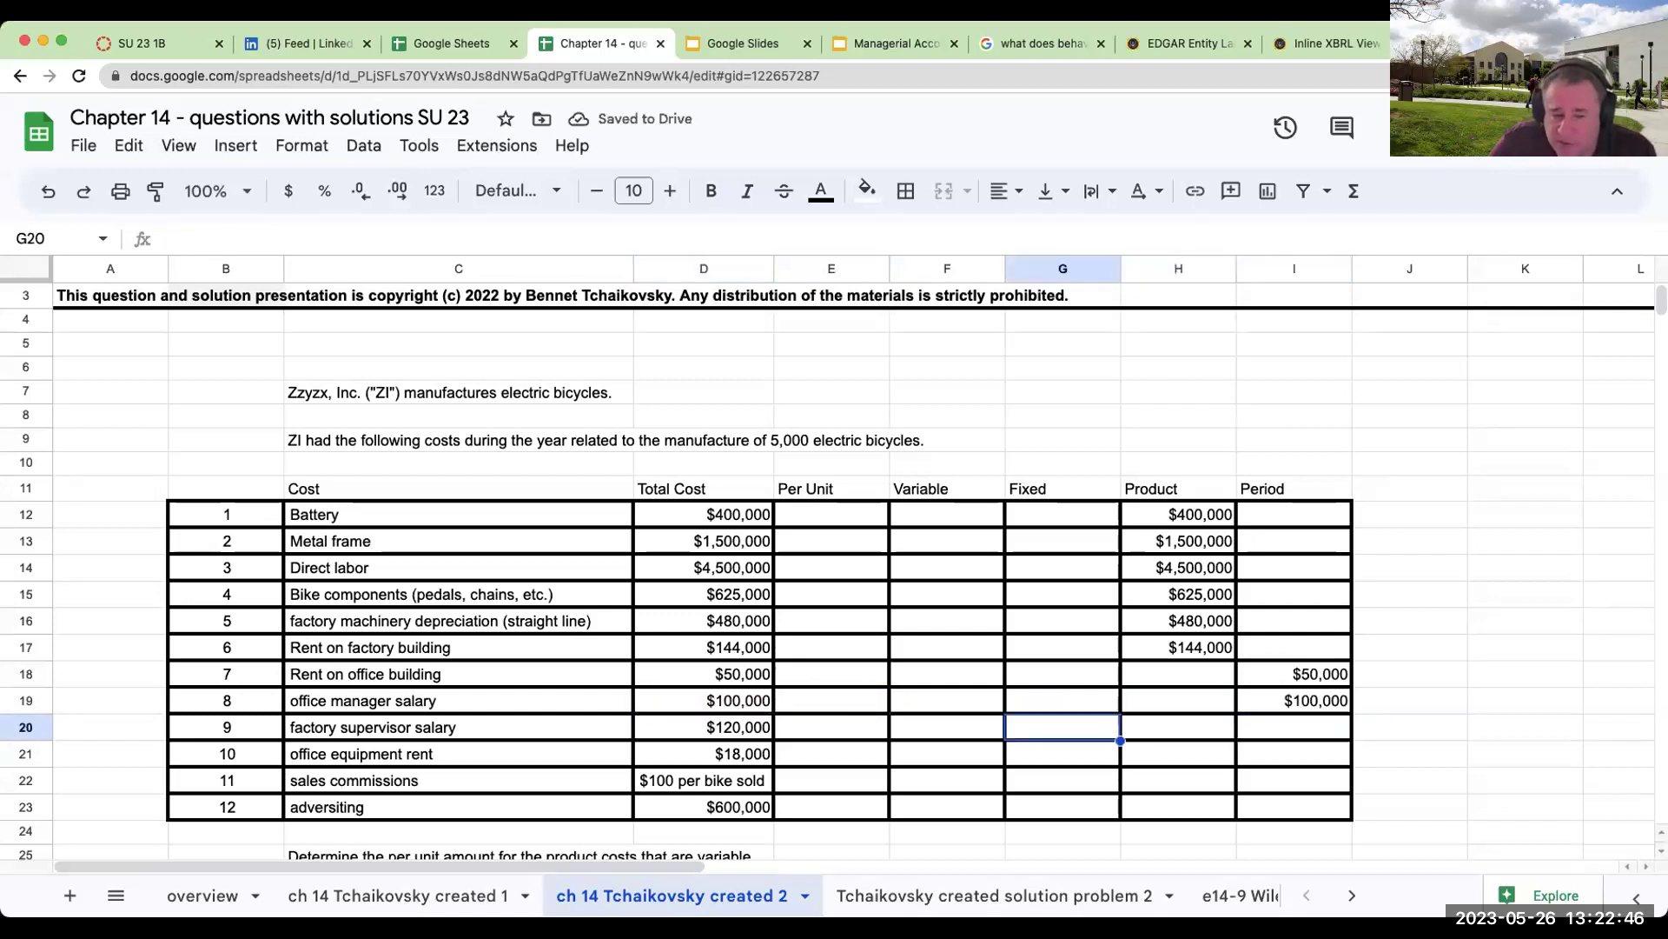
key(Right)
key(Right)
key(Right)
key(Right)
key(Right)
key(Right)
key(Right)
text(=)
key(Left)
key(Left)
key(Left)
key(Left)
key(Return)
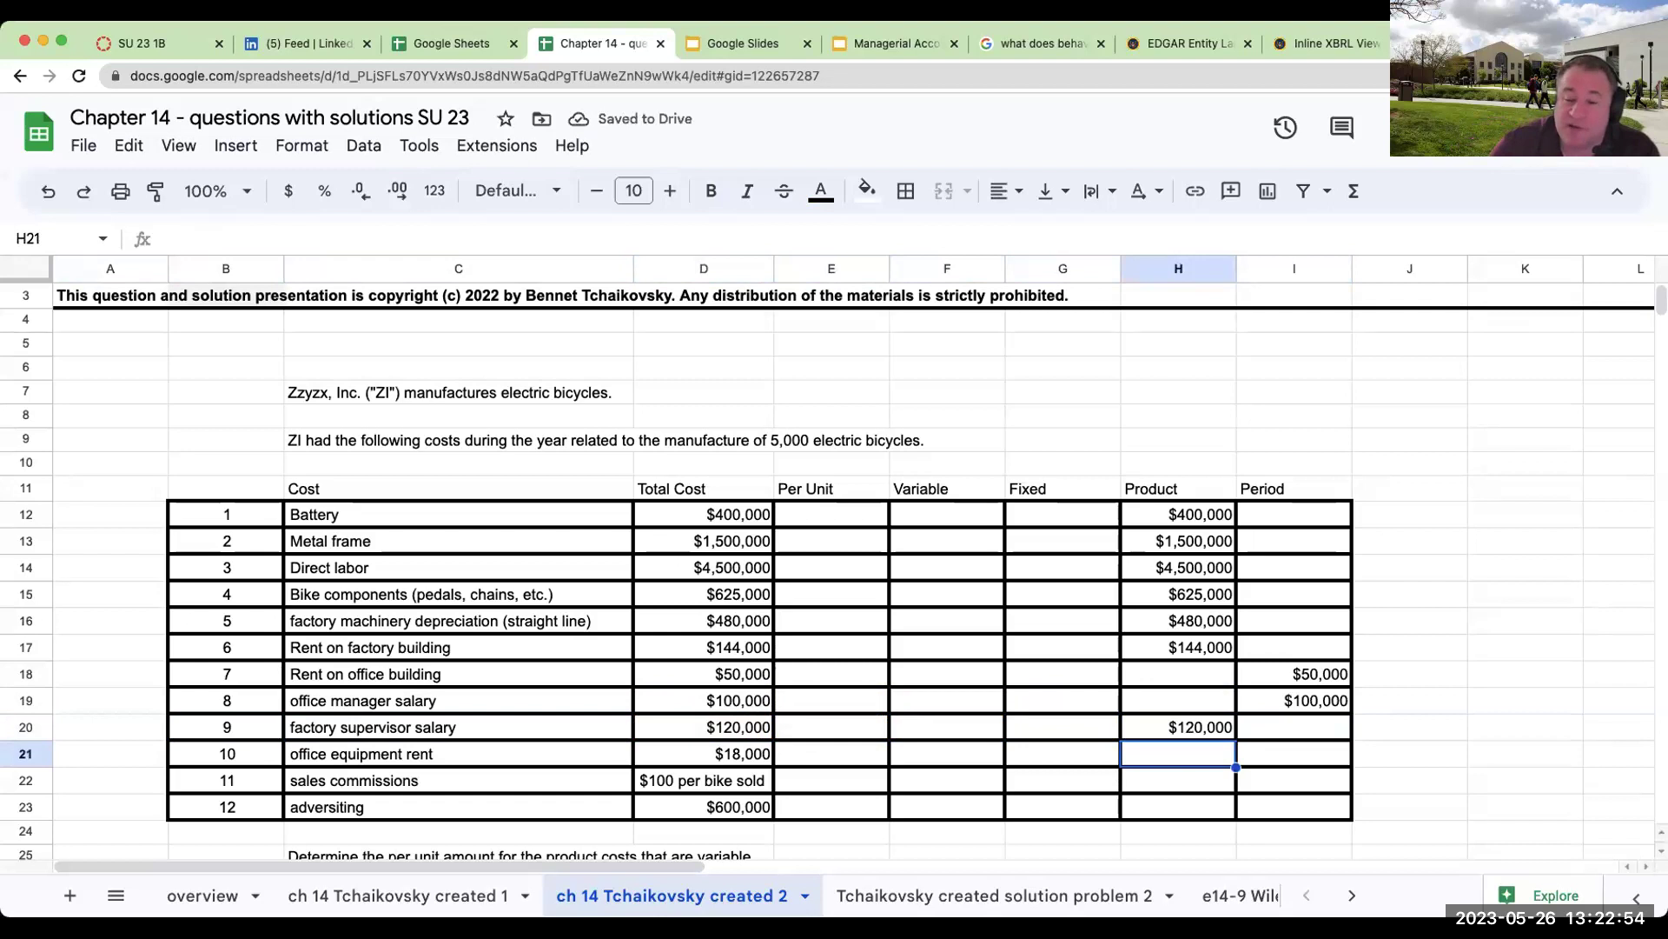
Step: Add office equipment rent, sales commissions and $600,000 advertising to the Period column
key(Right)
text(+)
key(Left)
key(Left)
key(Left)
key(Left)
key(Left)
key(Return)
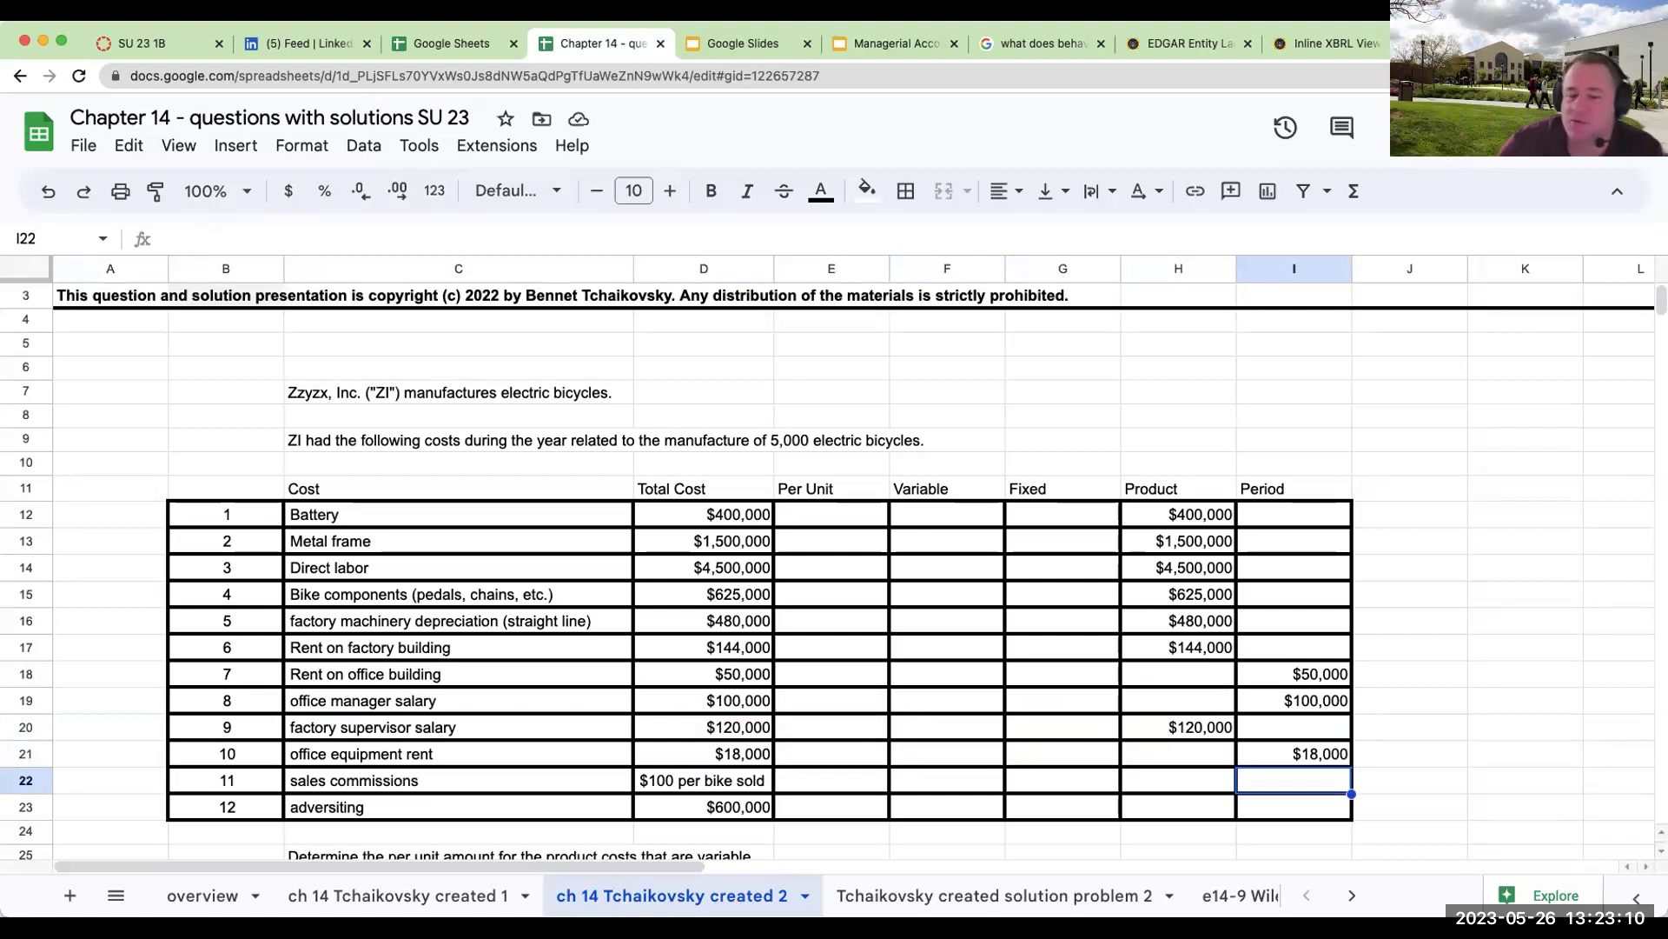
text(=)
key(Left)
key(Left)
key(Left)
key(Left)
key(Left)
key(Return)
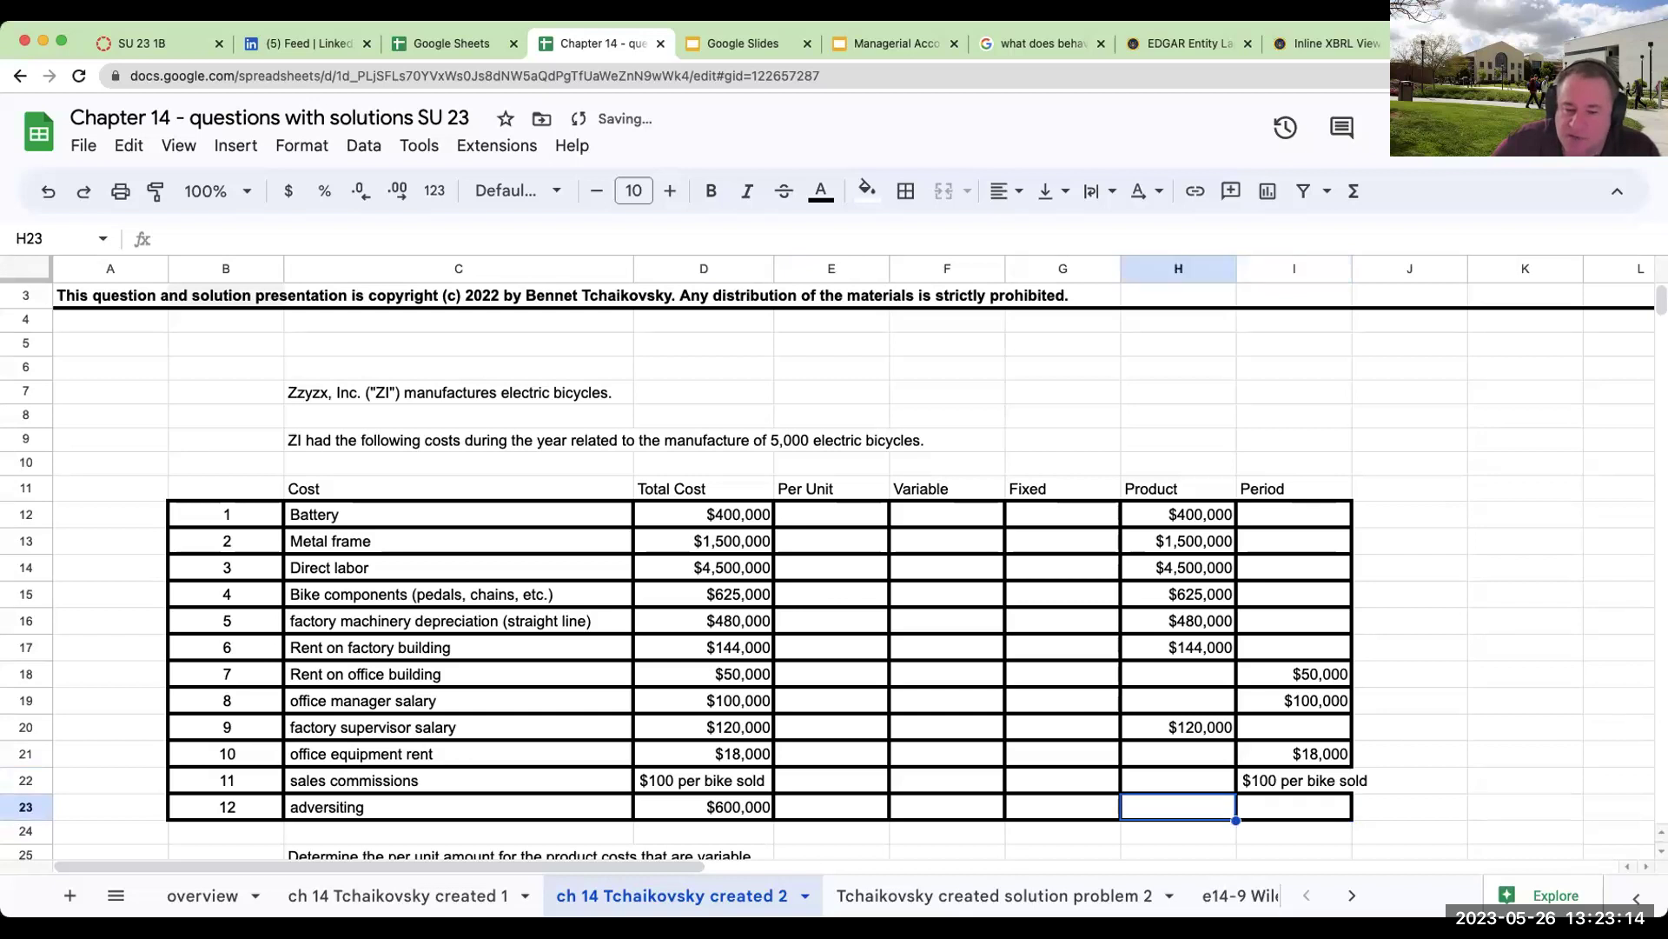
text(=)
key(Left)
key(Left)
key(Left)
key(Left)
key(Left)
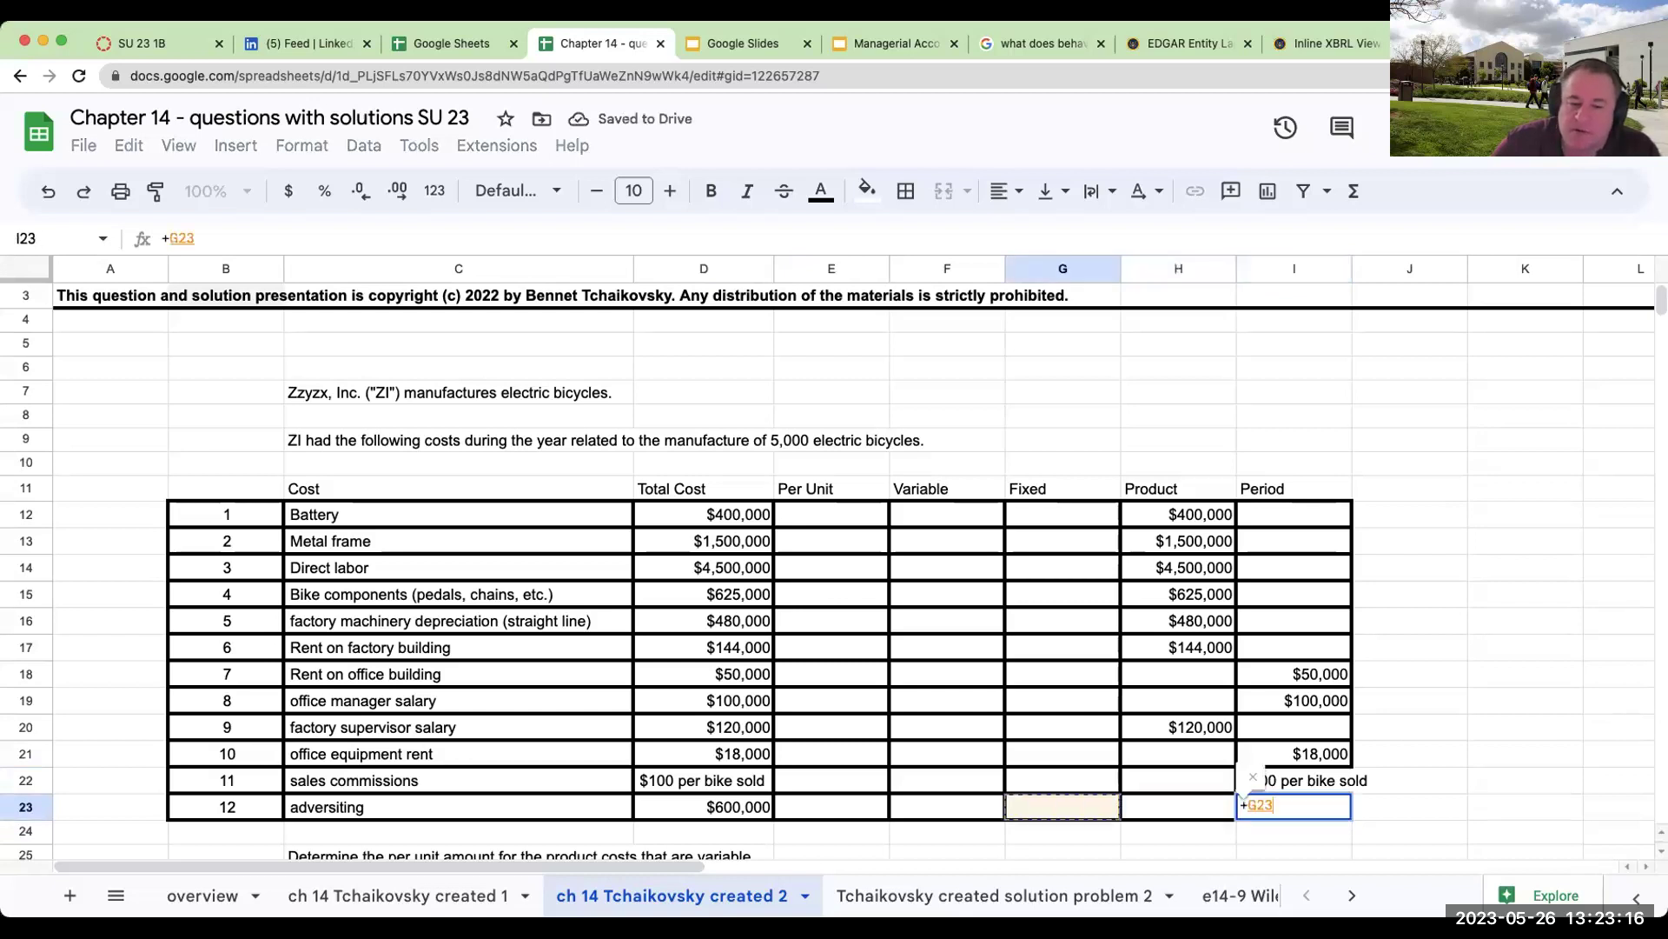
key(Return)
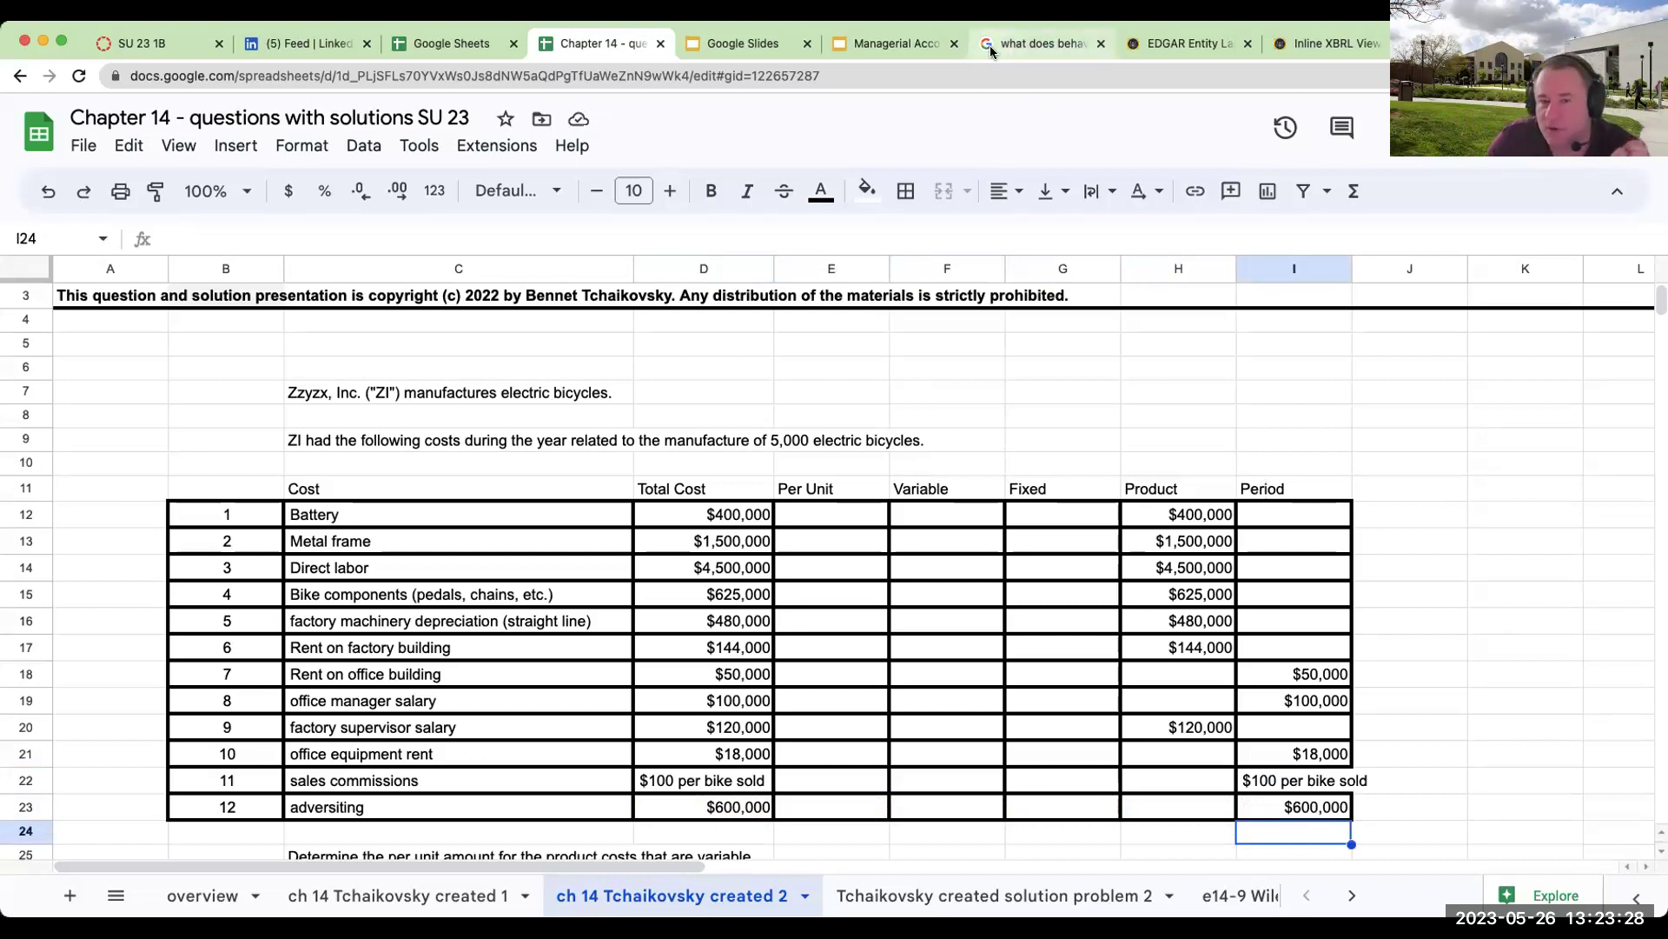
click(1354, 54)
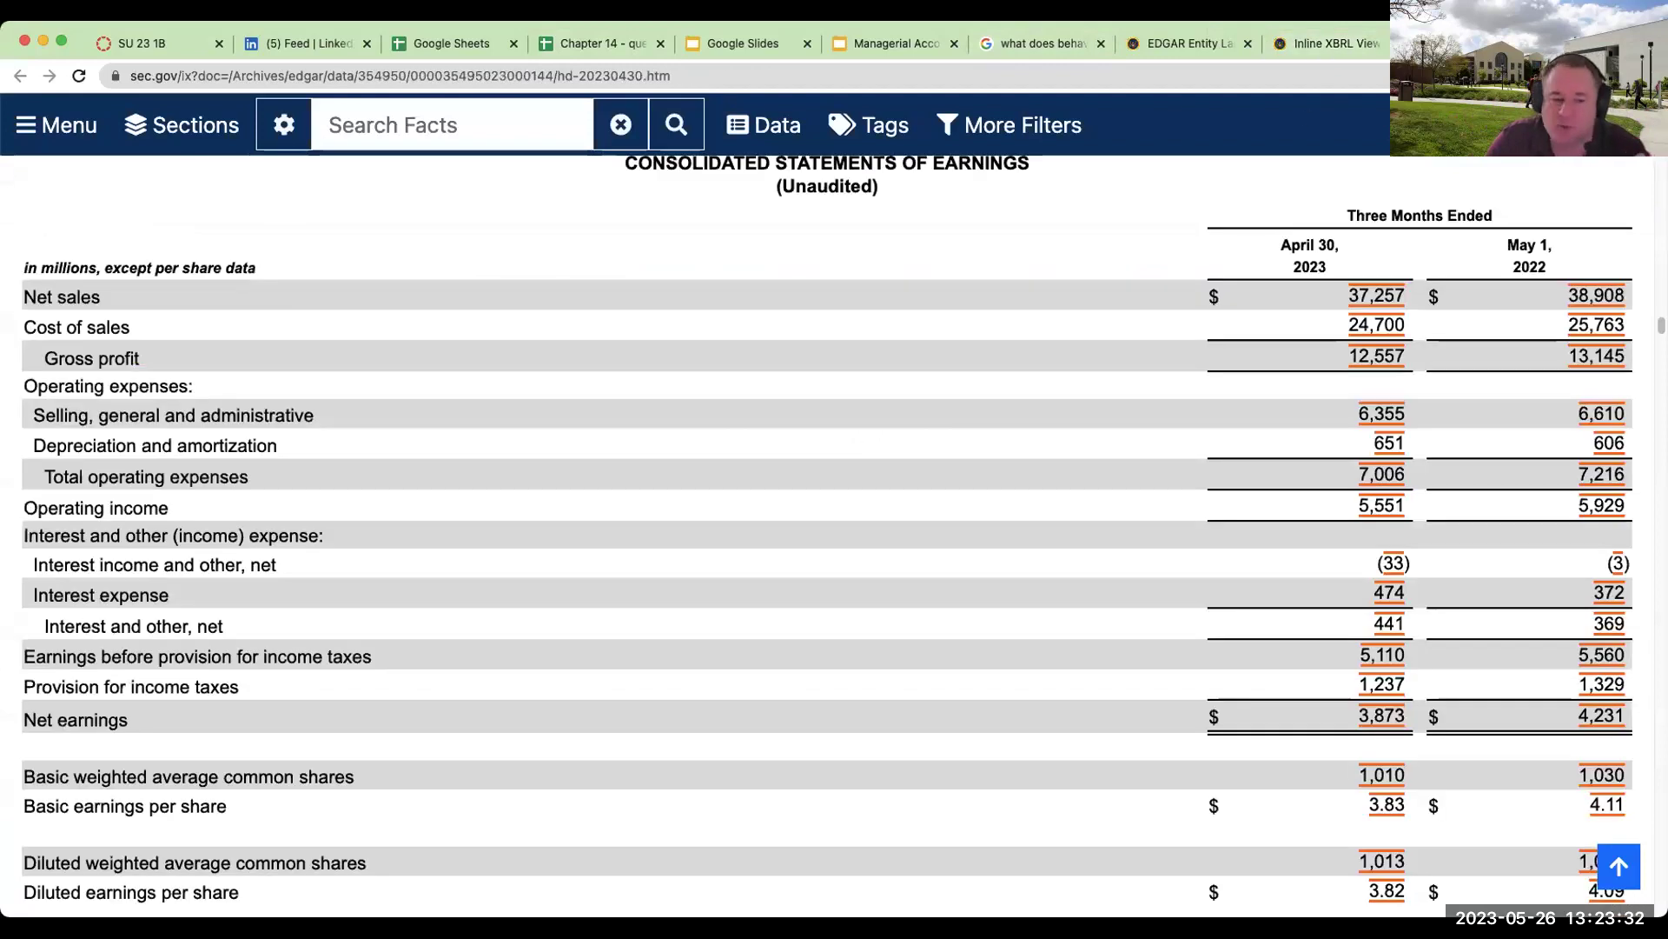
key(ctrl+Tab)
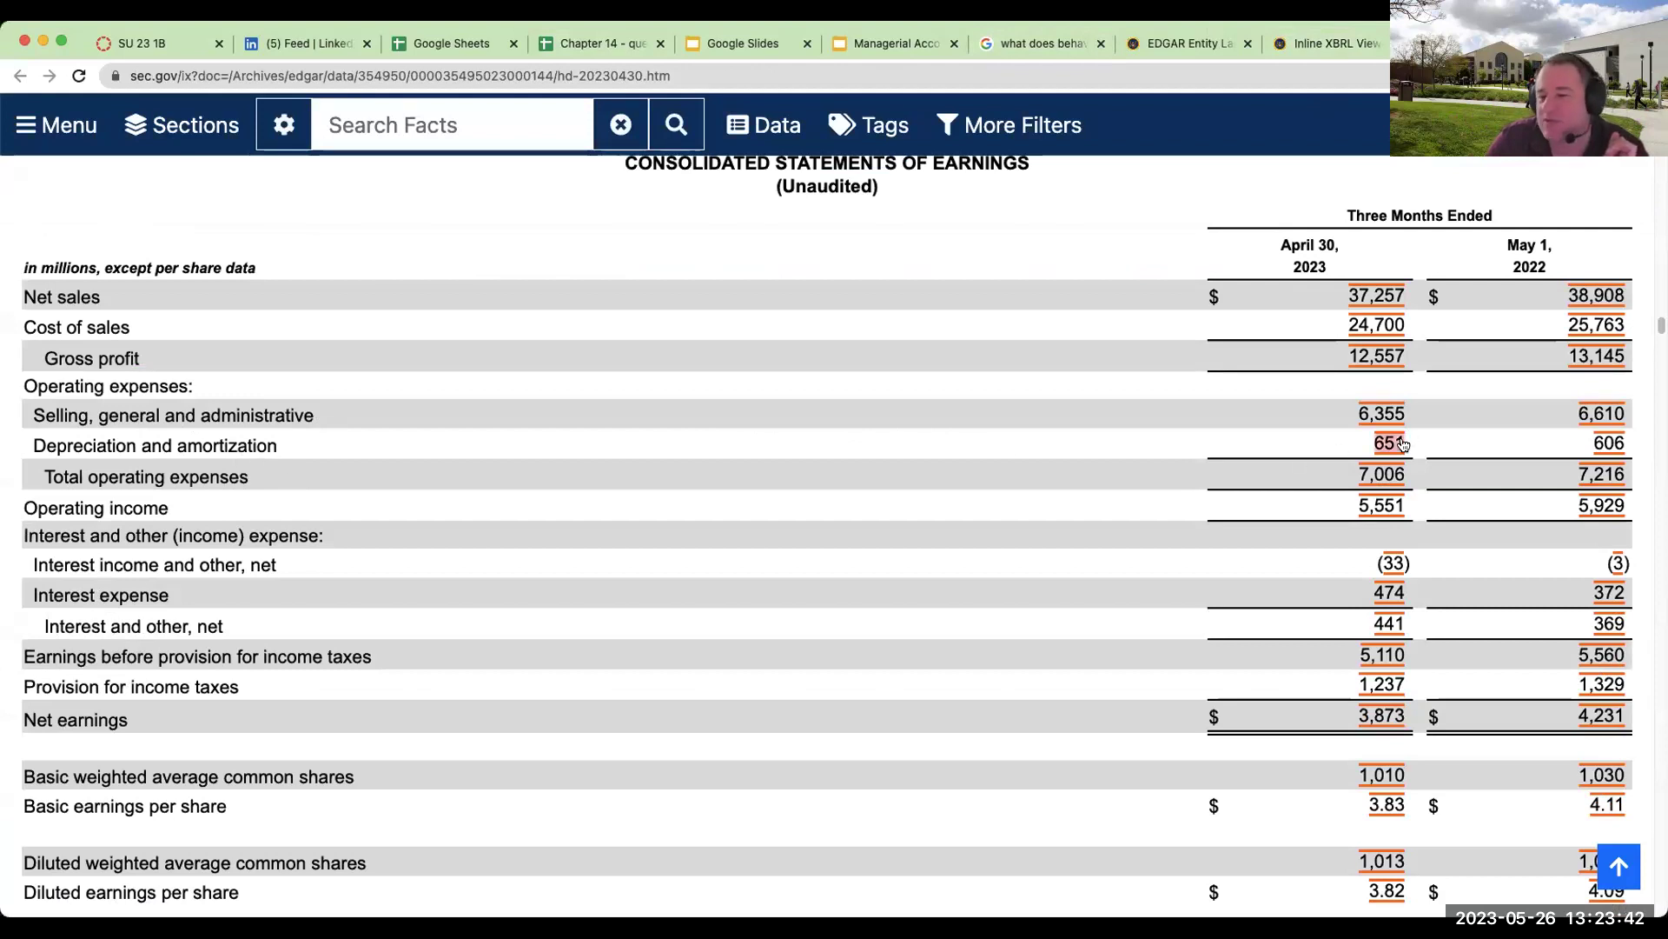
click(1330, 43)
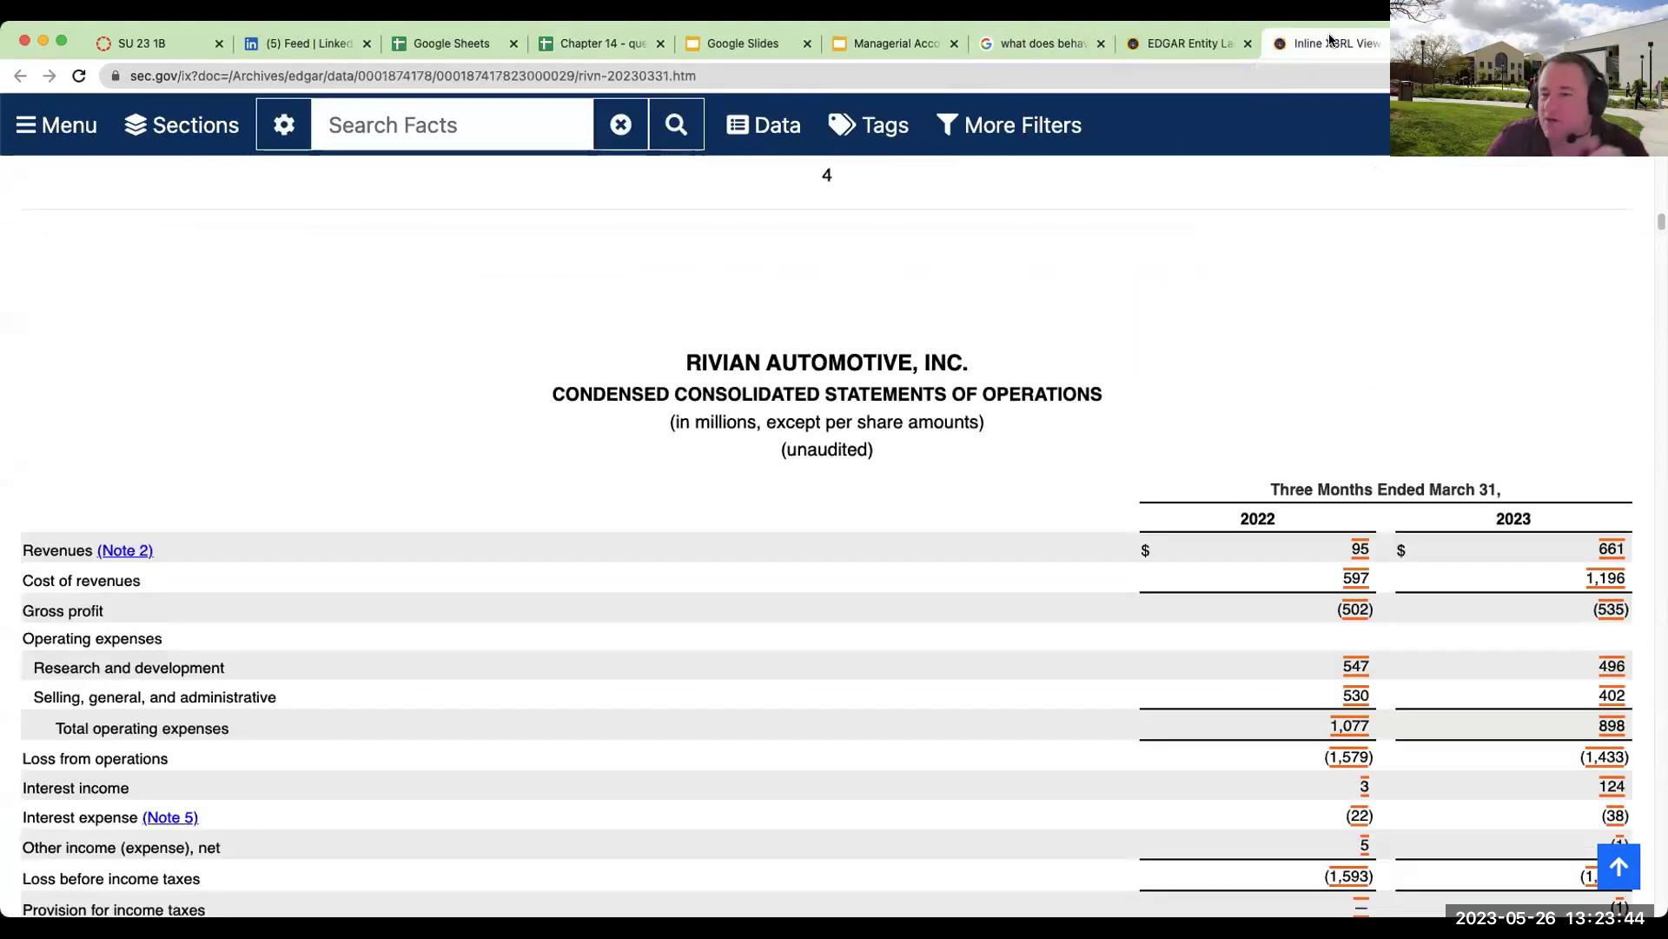
click(895, 44)
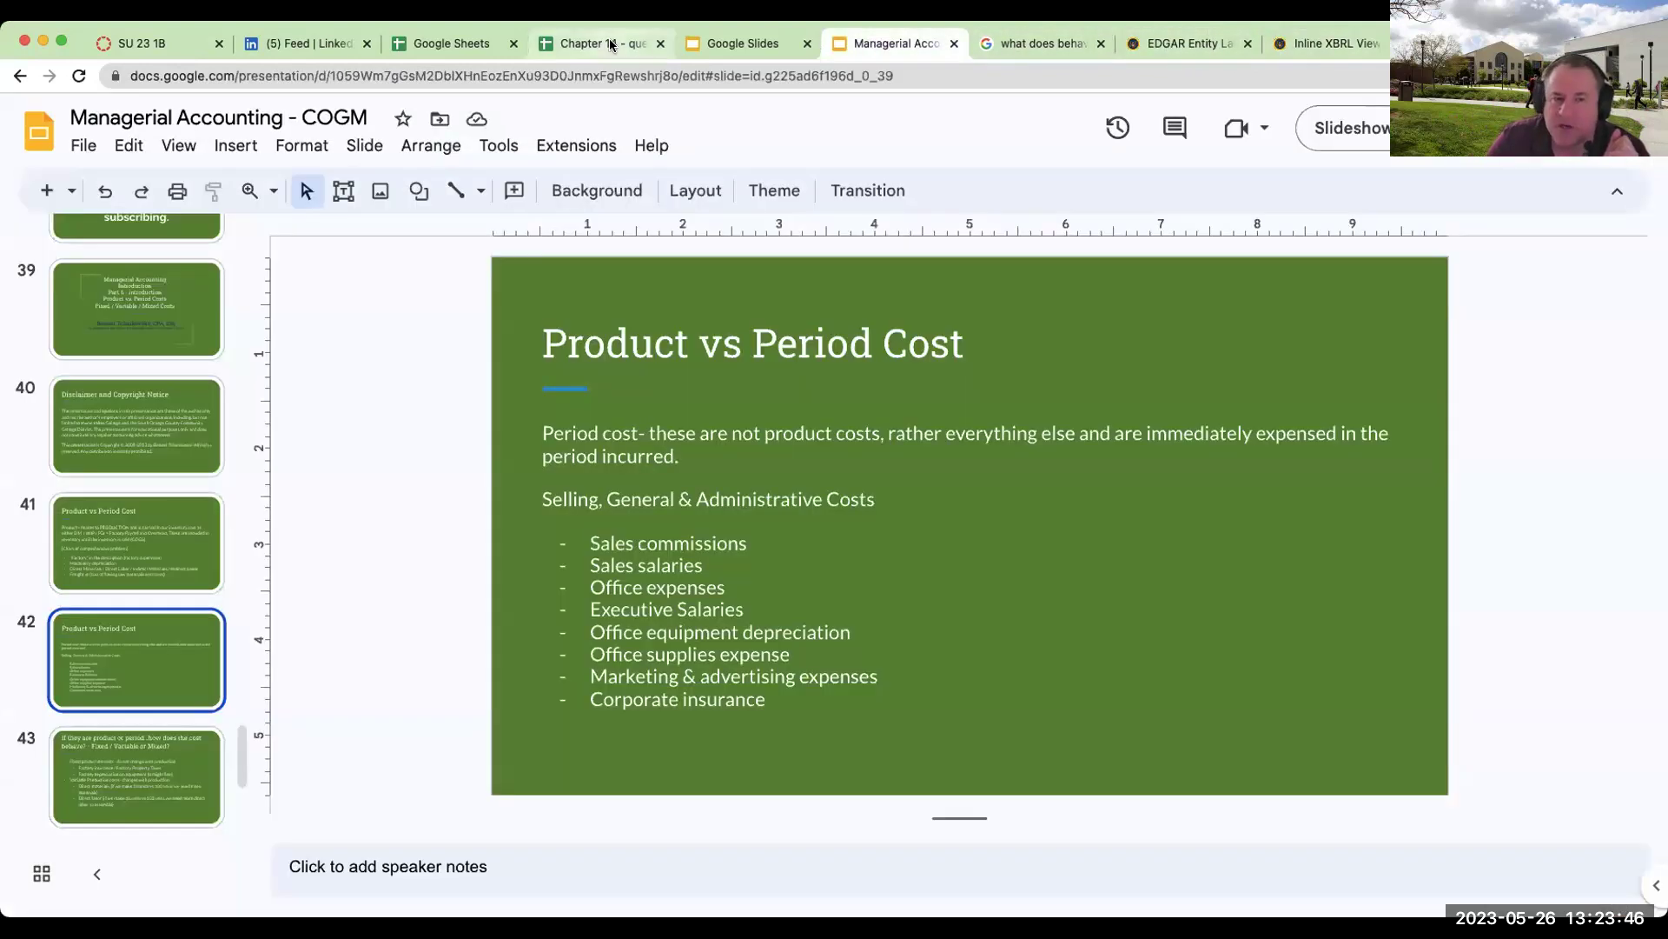
click(608, 43)
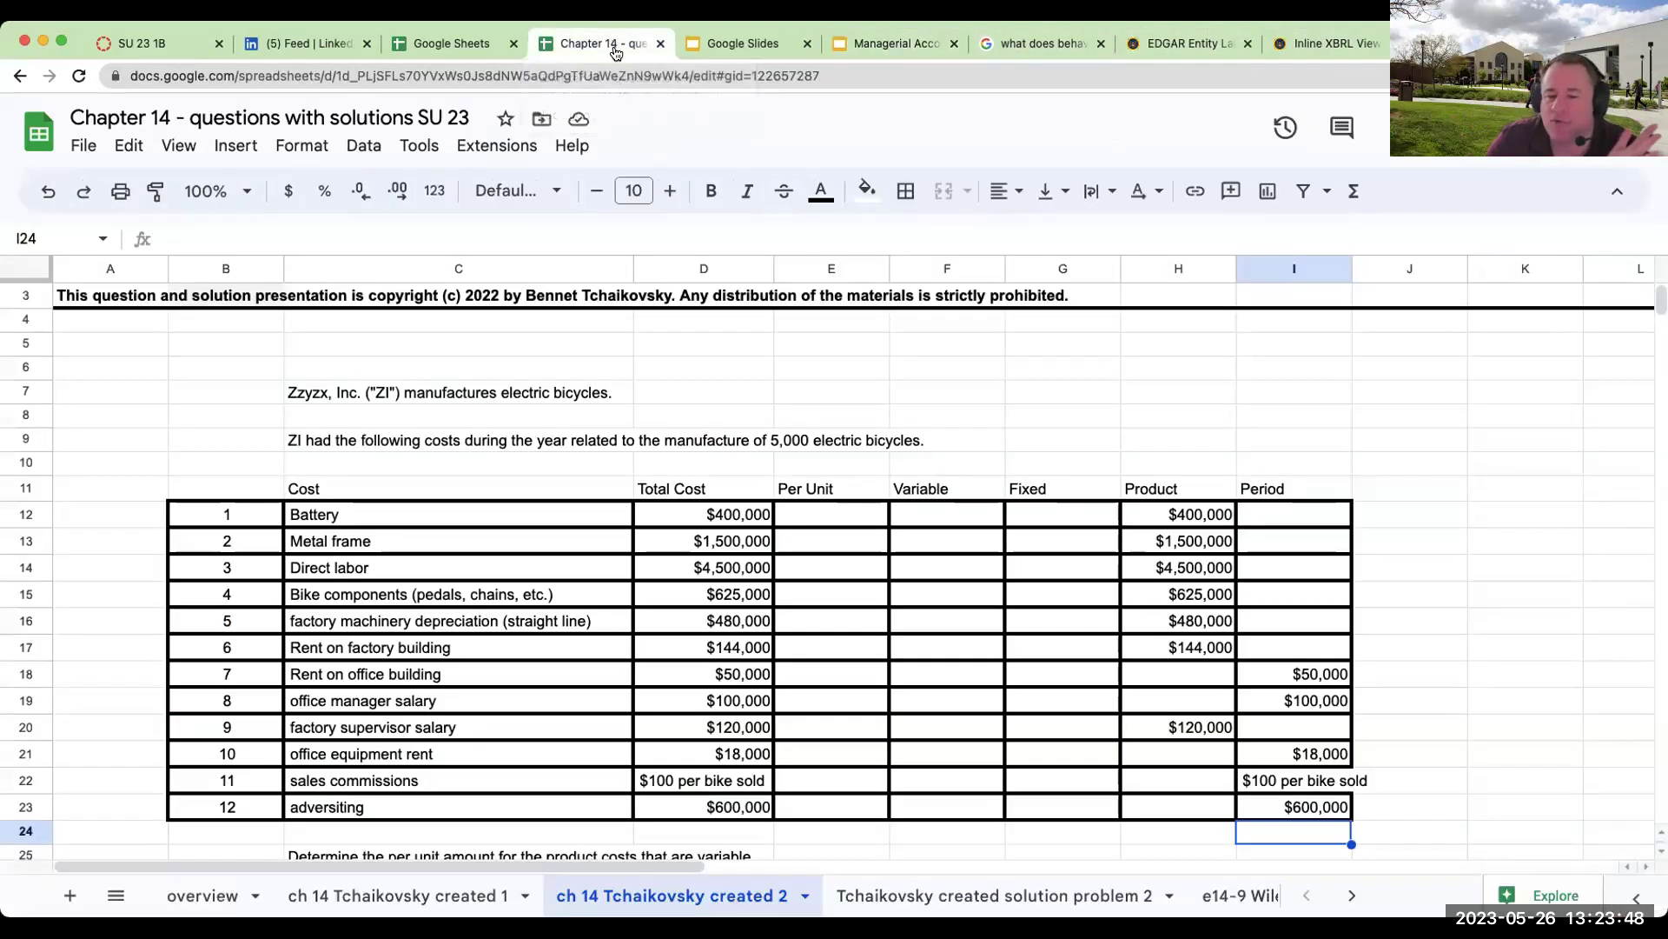
scroll(1344, 494, down, 3)
scroll(1242, 487, up, 2)
click(1178, 462)
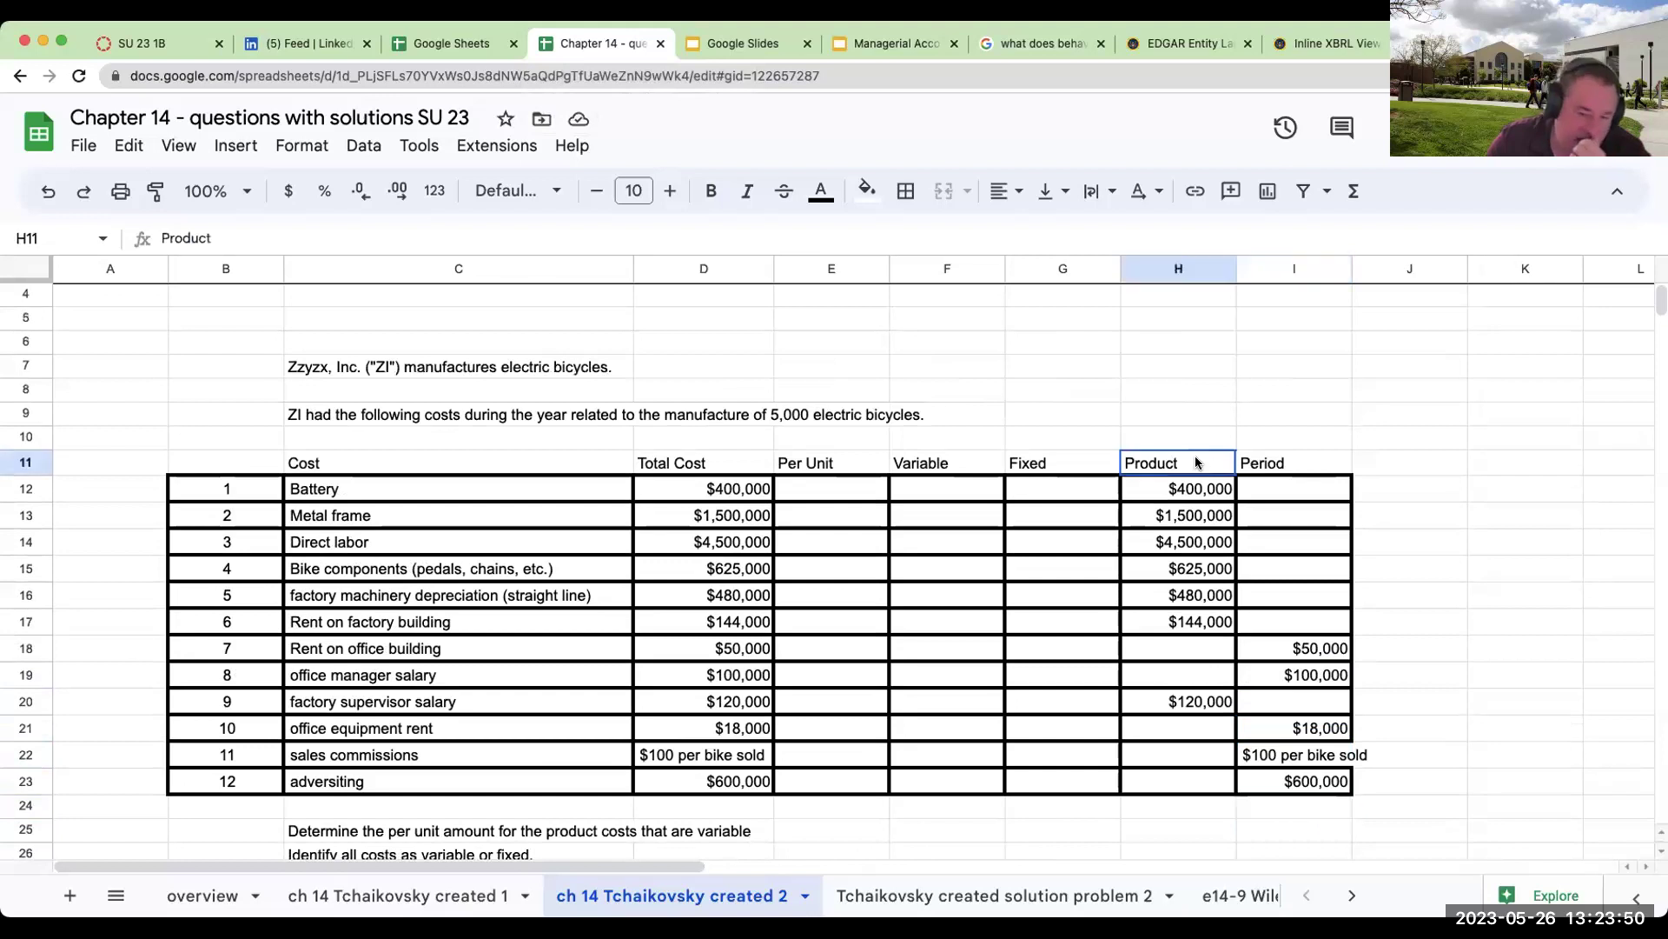
click(1314, 470)
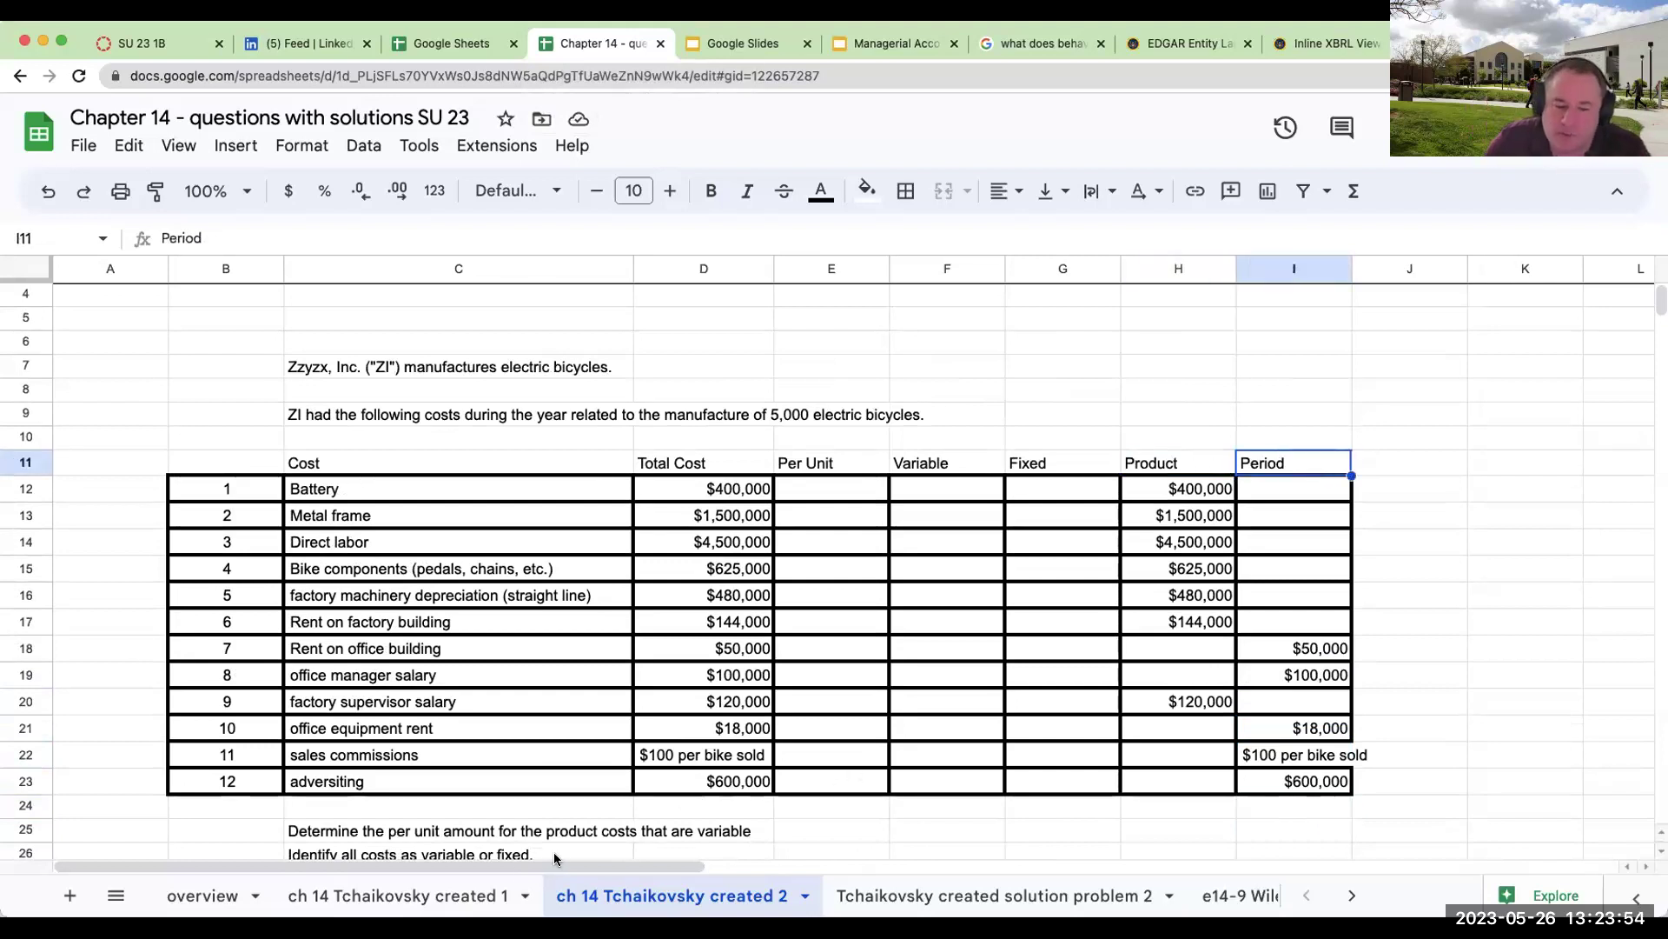
Step: Review the $1,736 finished goods and cost of goods sold entries on sheet 1, then return to the slides
click(443, 897)
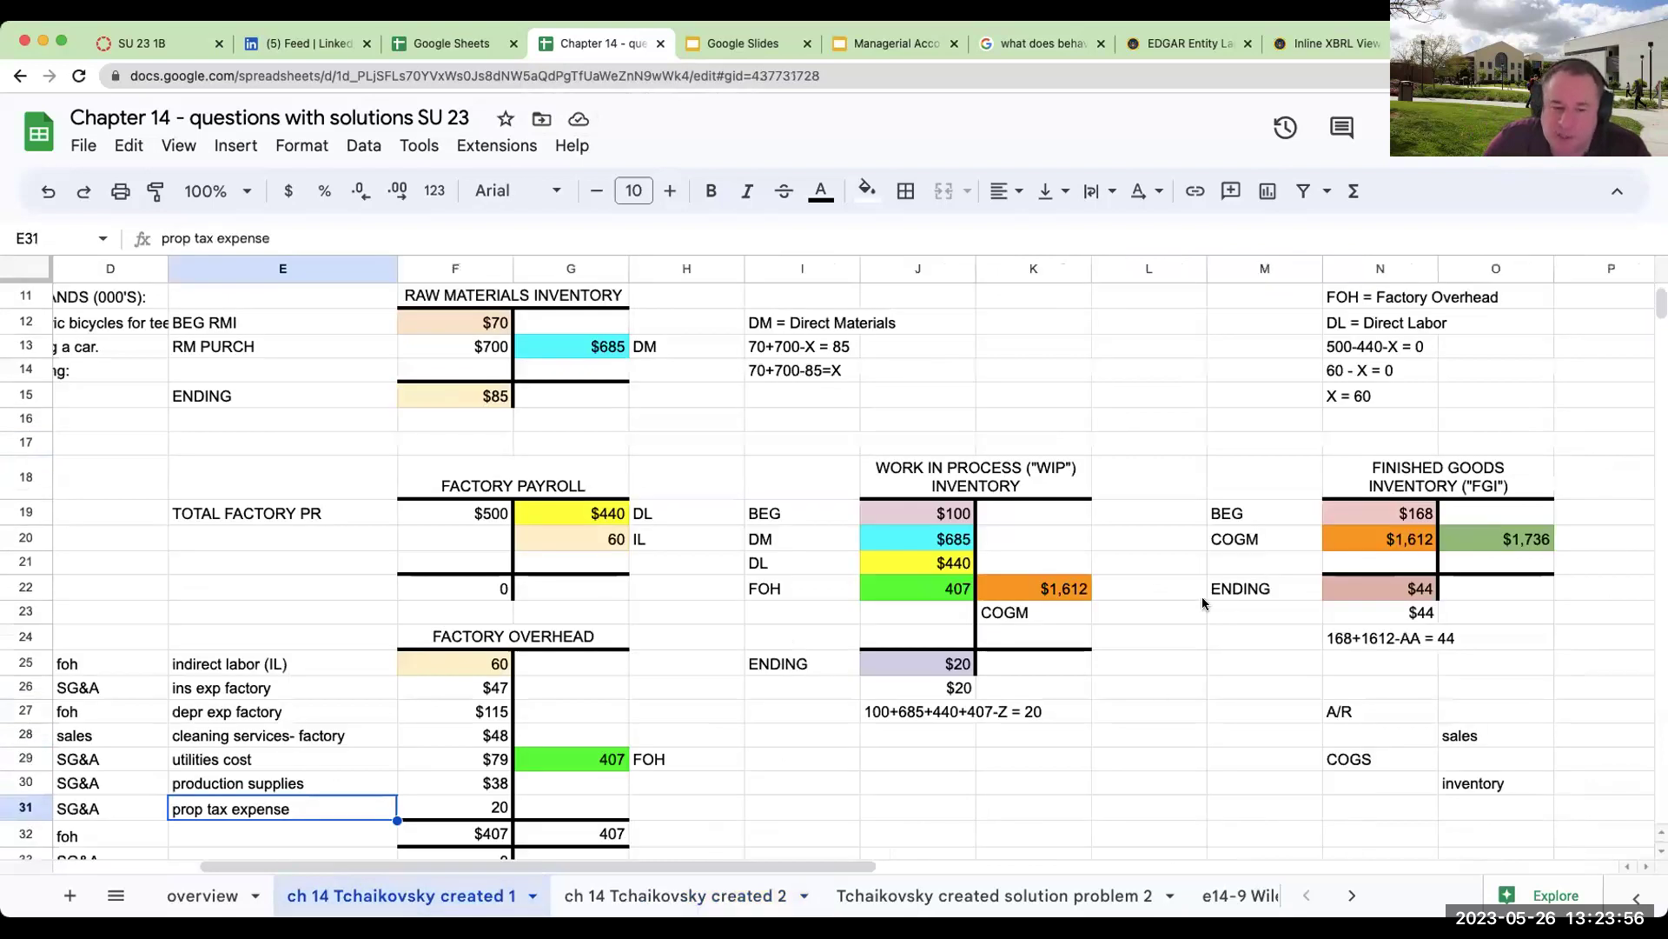
click(1448, 633)
scroll(1448, 634, right, 3)
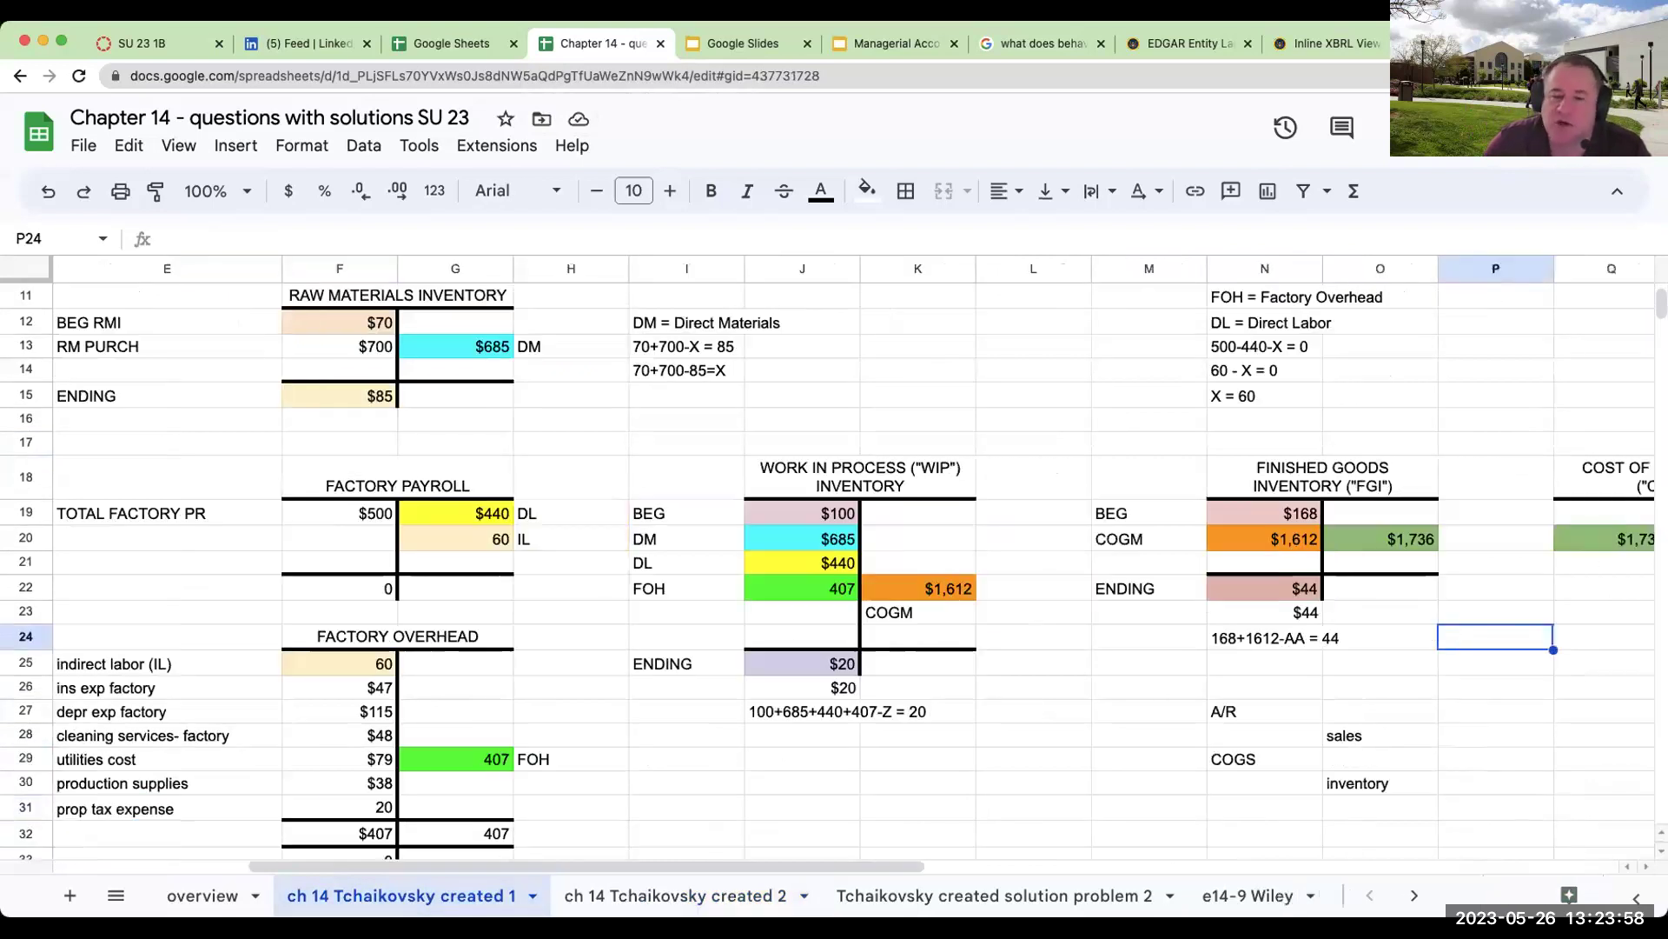
key(Up)
key(Up)
key(Up)
key(Up)
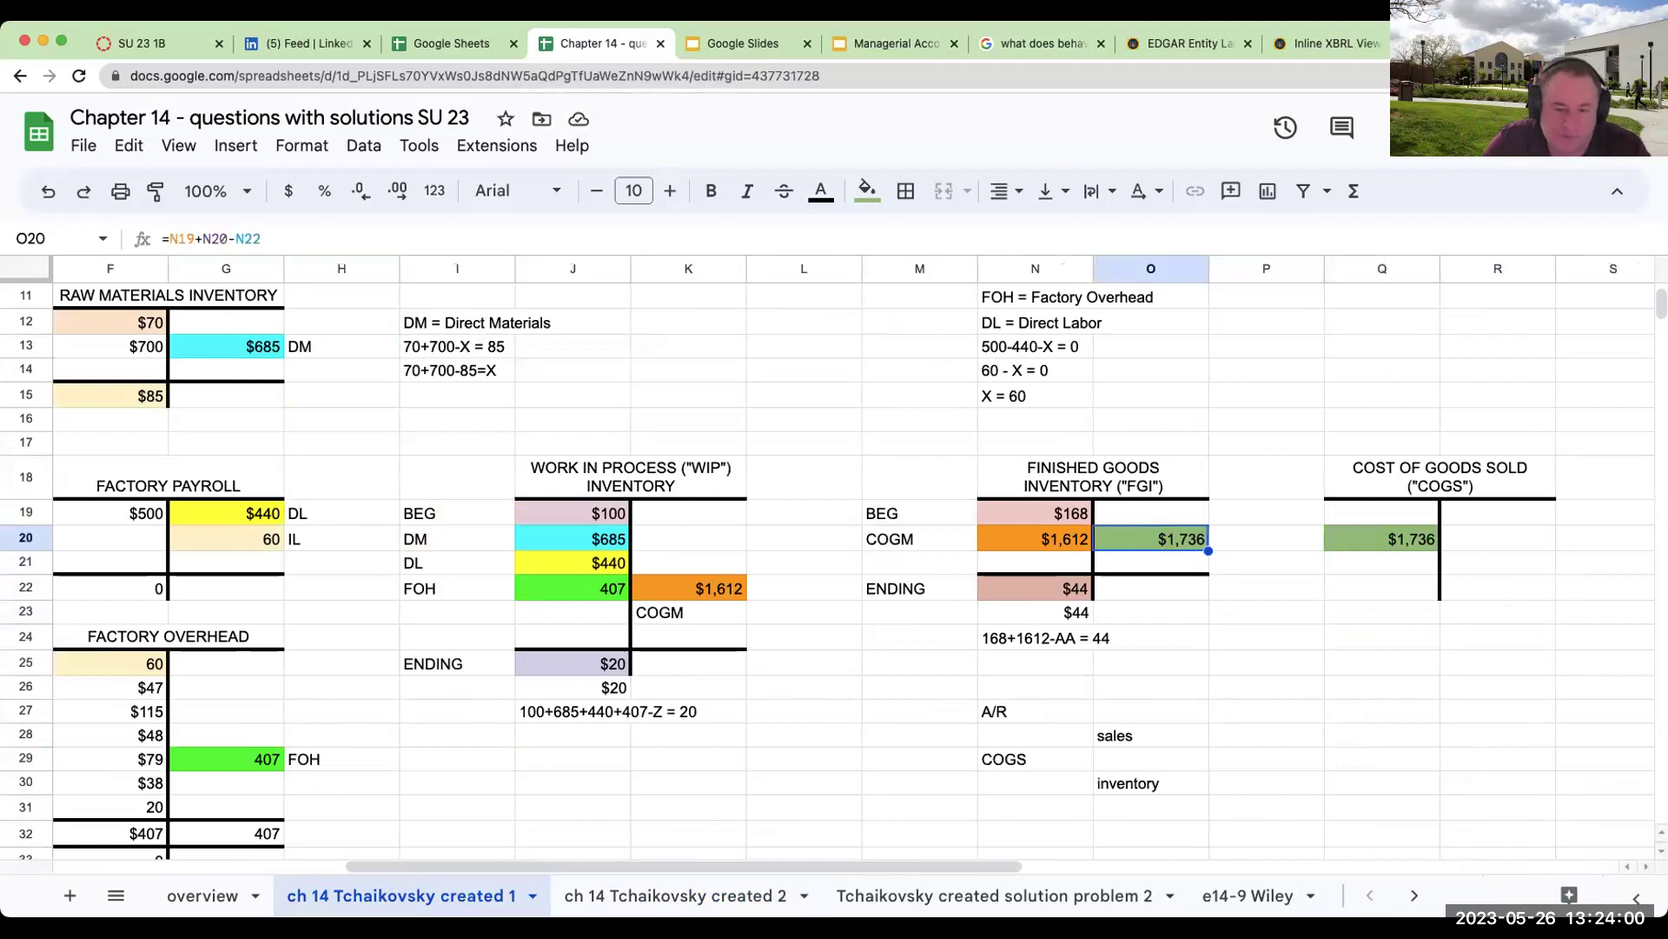
click(1382, 539)
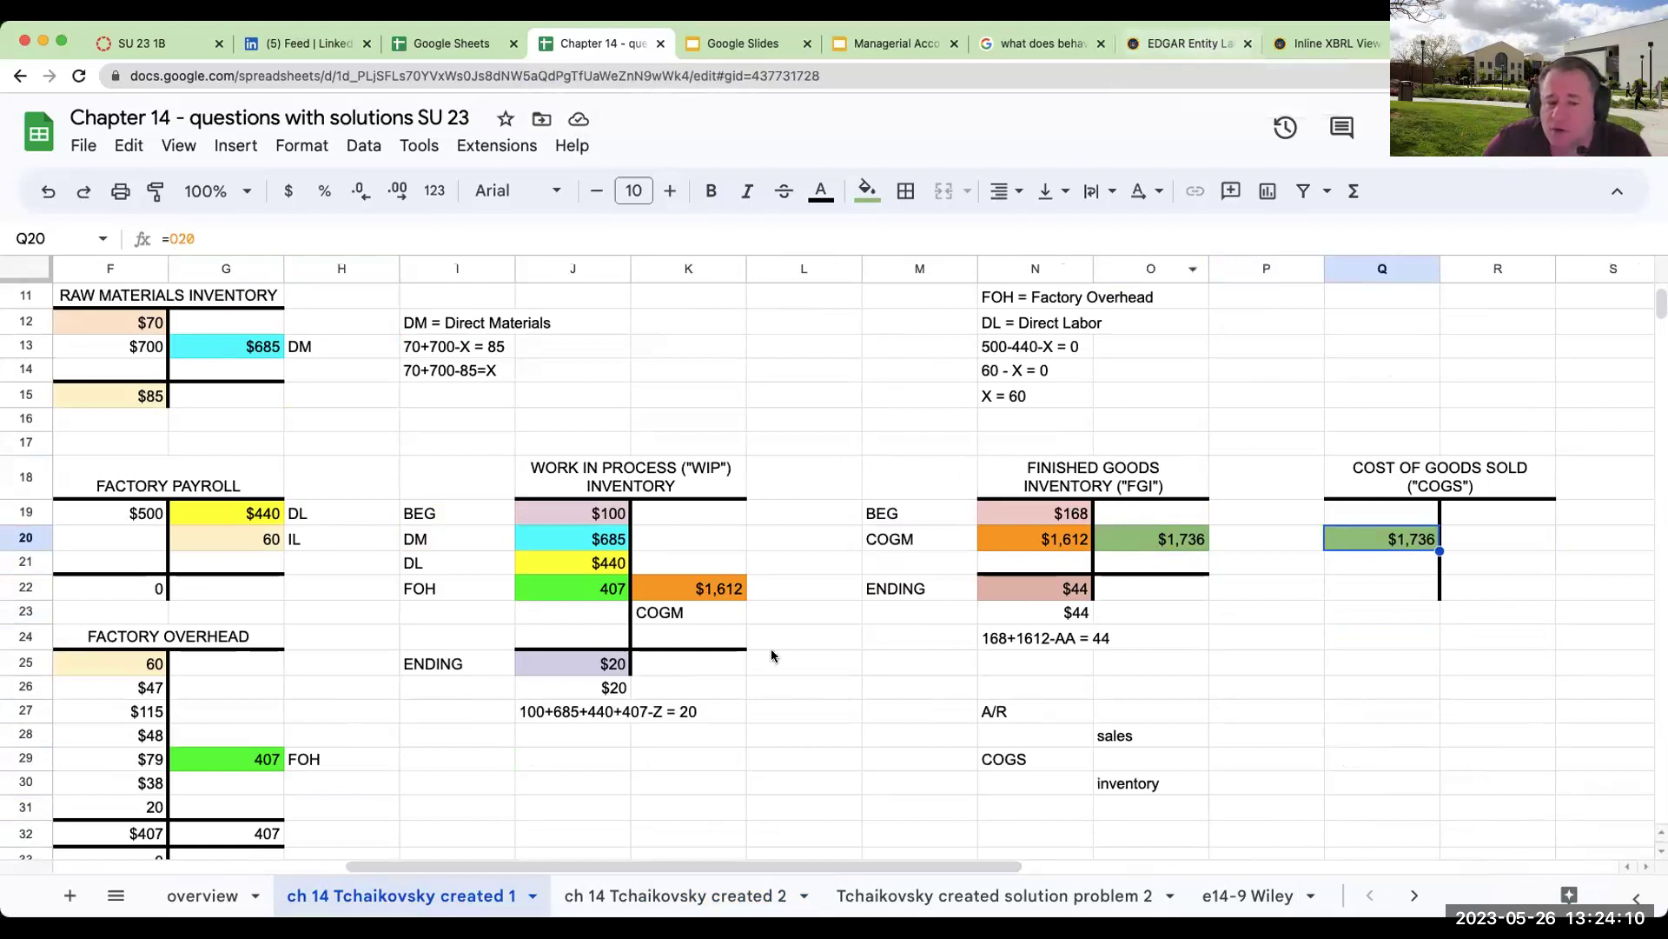
click(912, 44)
Step: Go from slide 43 on production cost behaviour to slide 44 on SG&A costs
scroll(152, 575, down, 2)
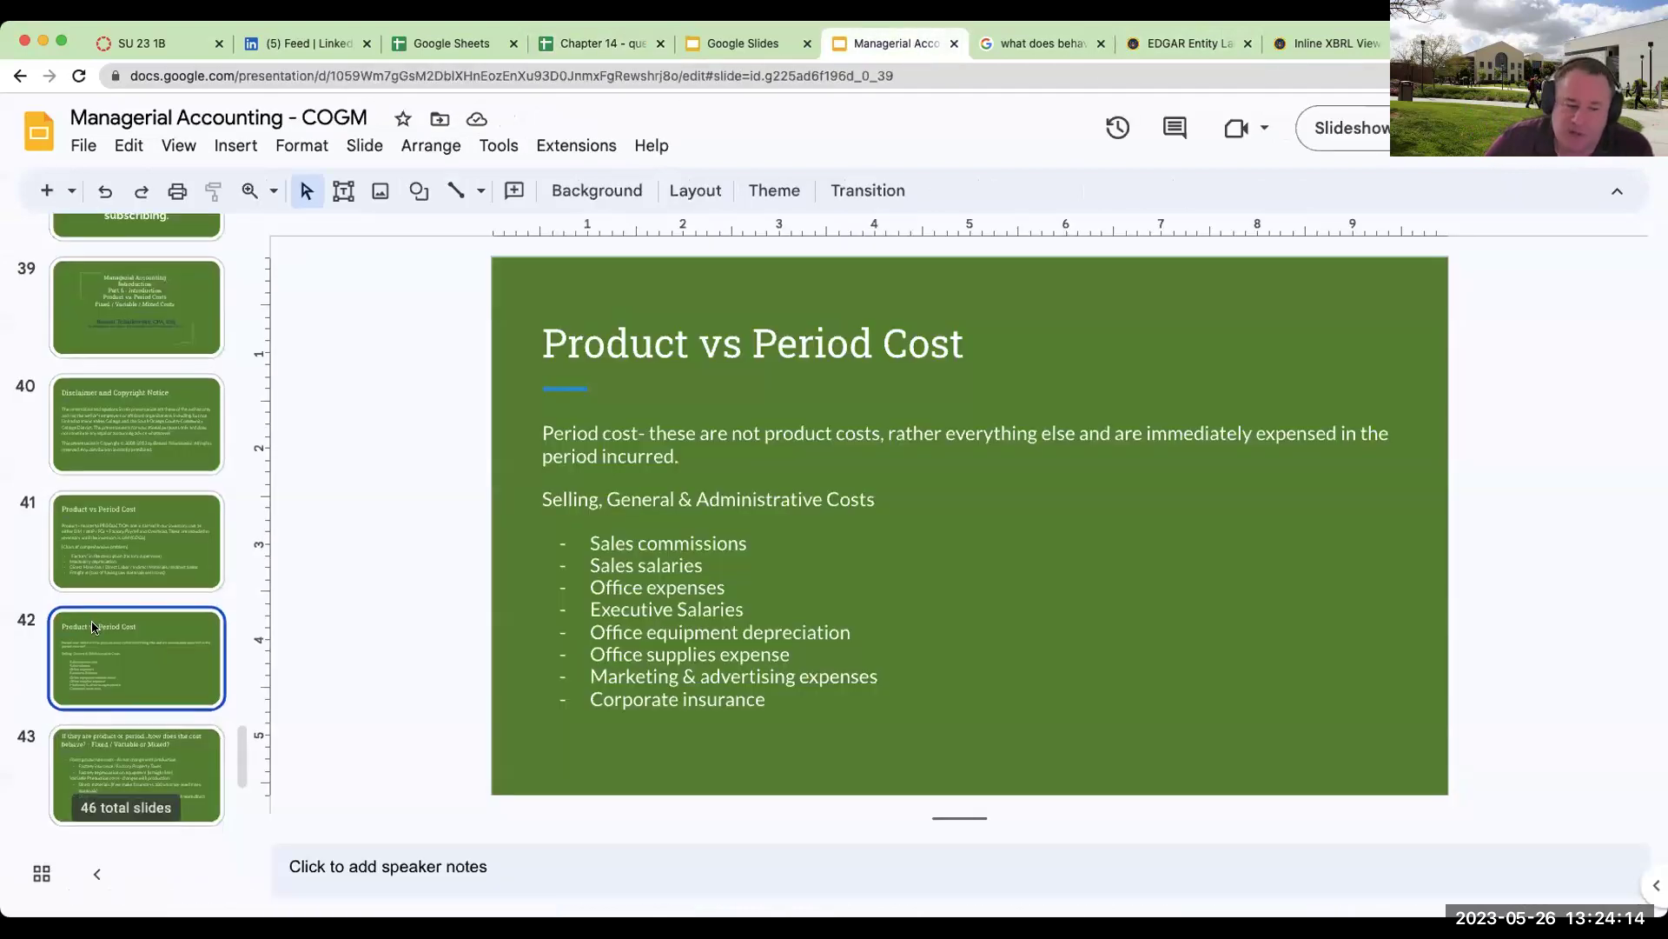
click(100, 637)
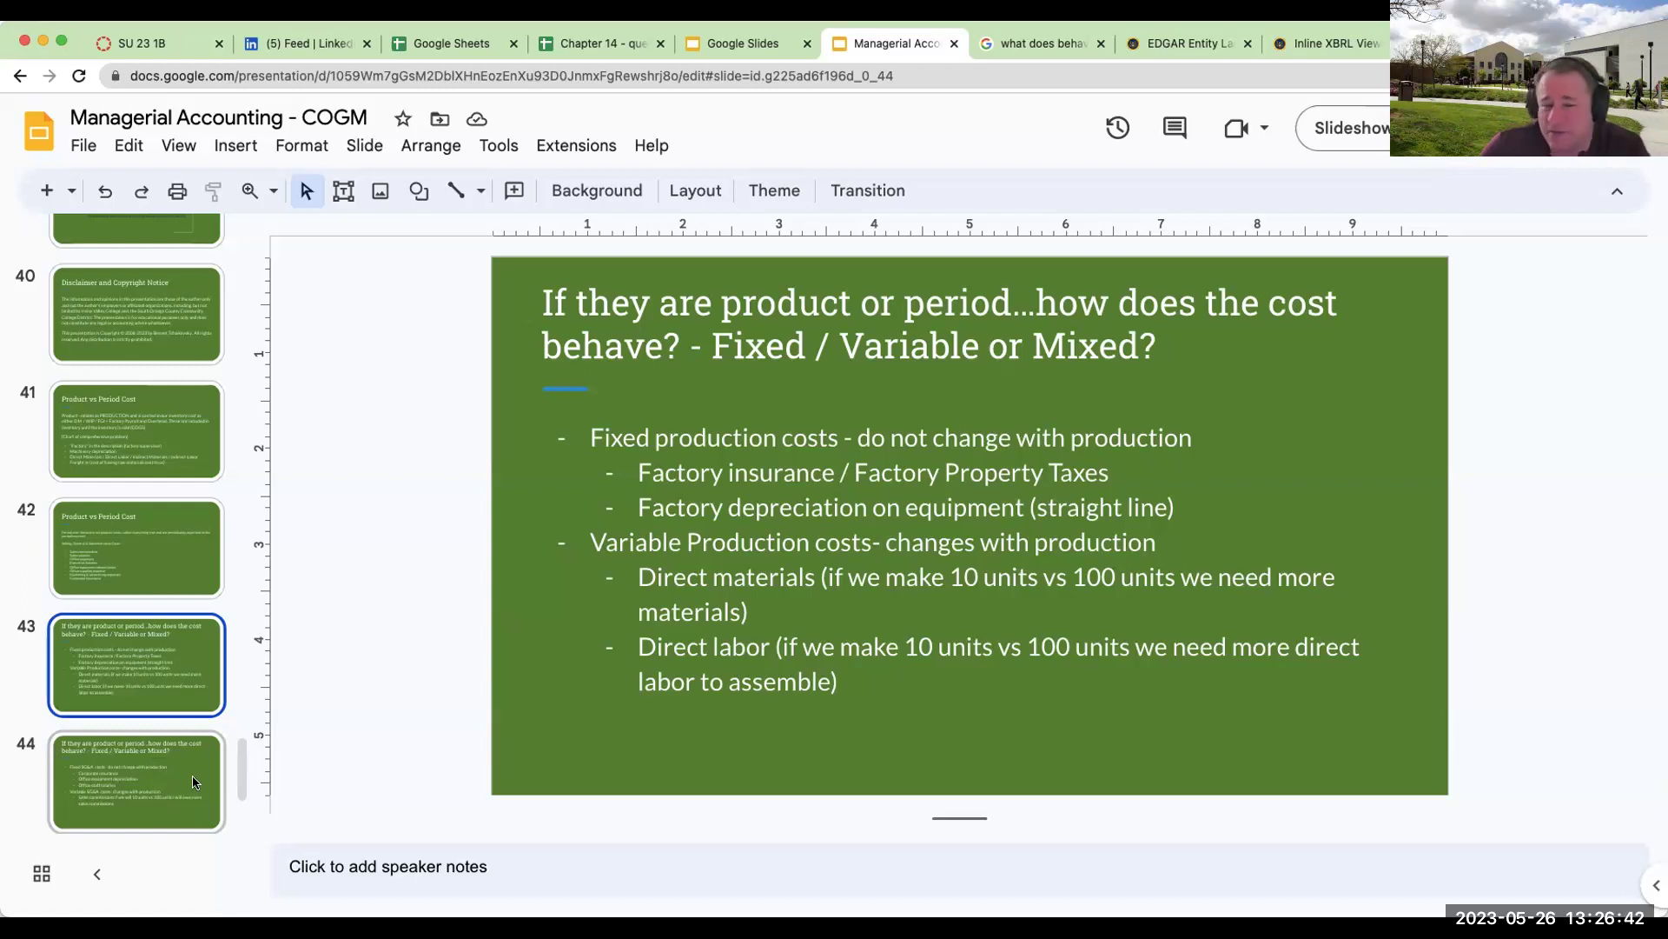
click(193, 782)
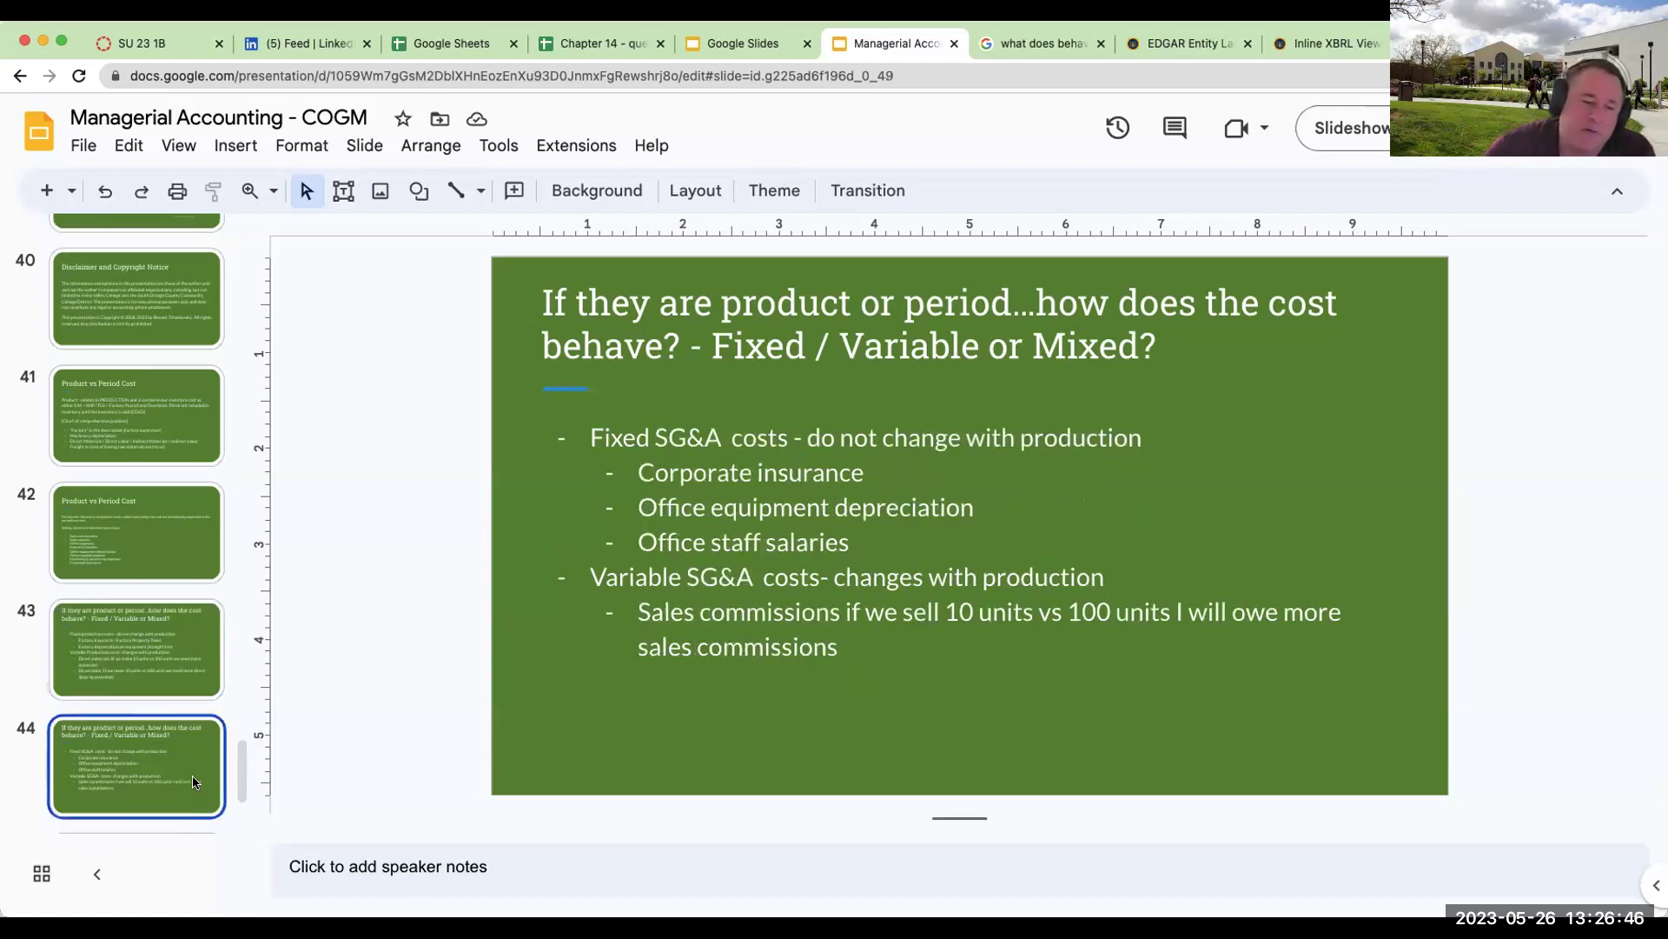
Step: Page through slides 43–45 to the cost classification example, then return to the Chapter 14 spreadsheet
click(132, 647)
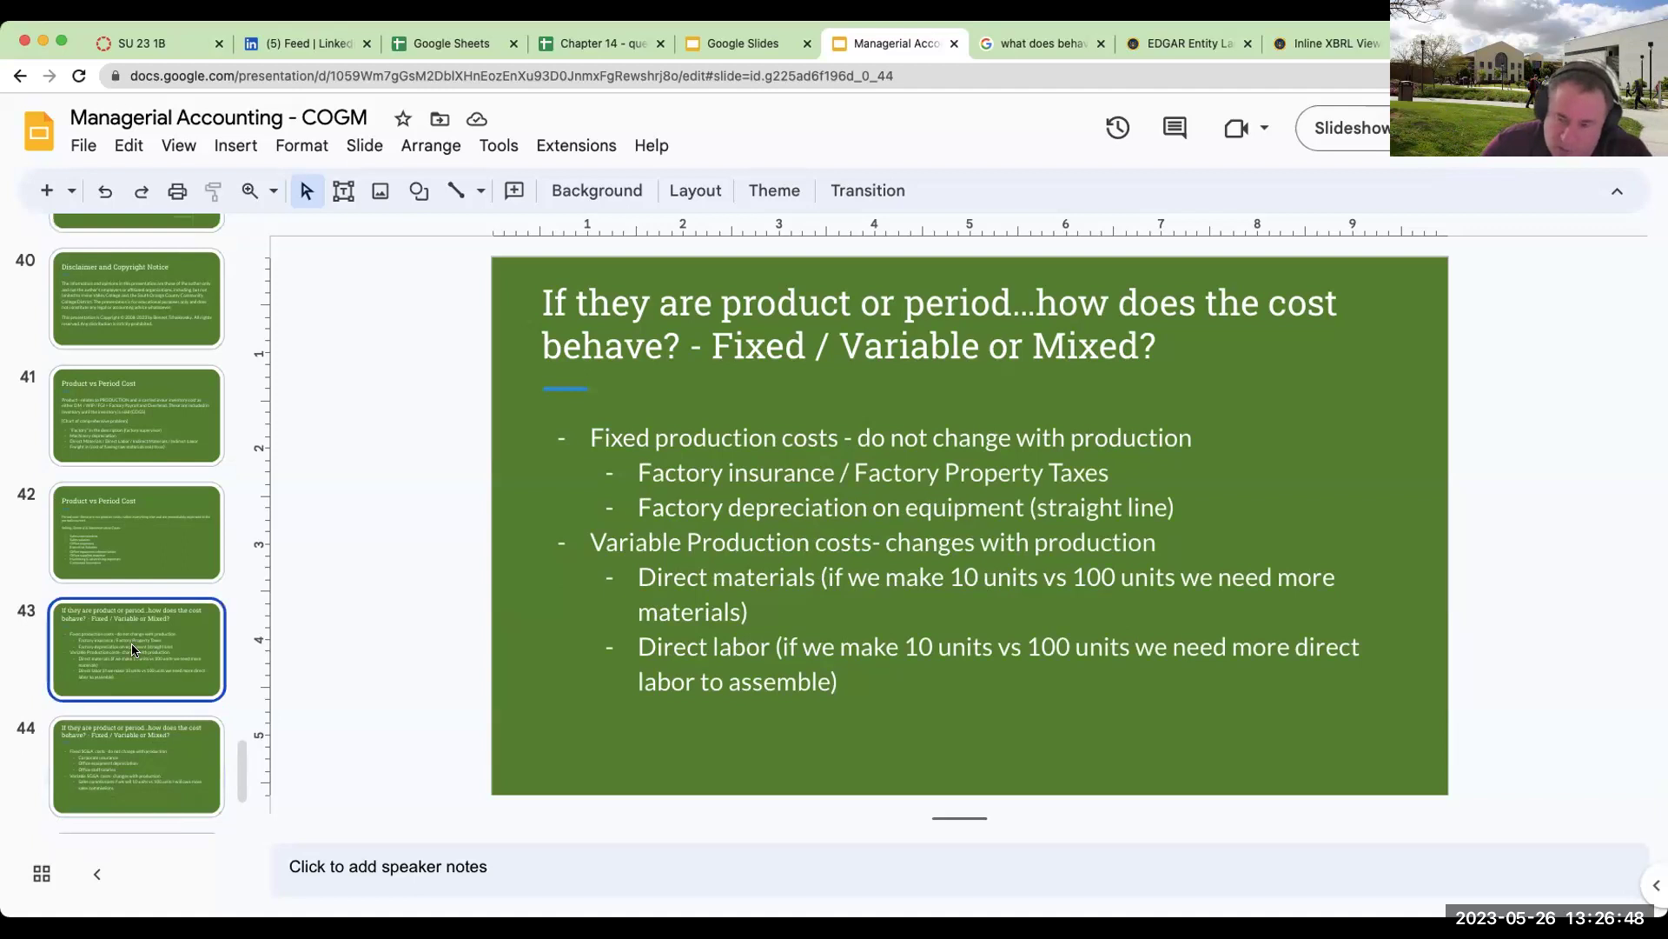
click(148, 752)
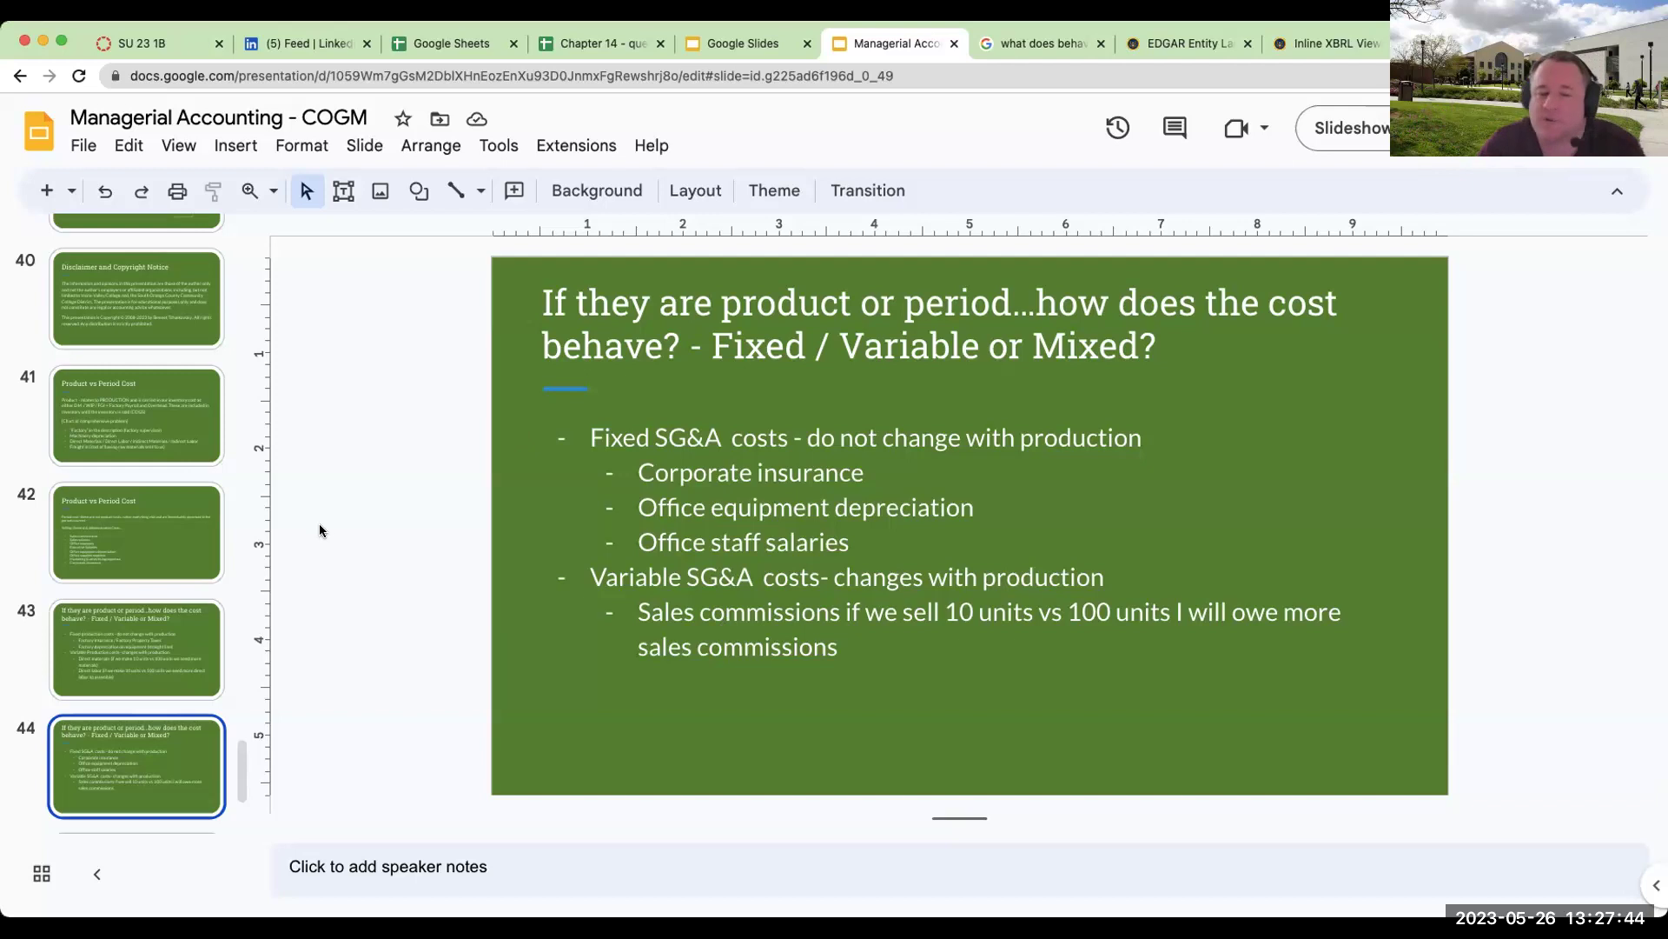
scroll(157, 570, down, 3)
click(168, 664)
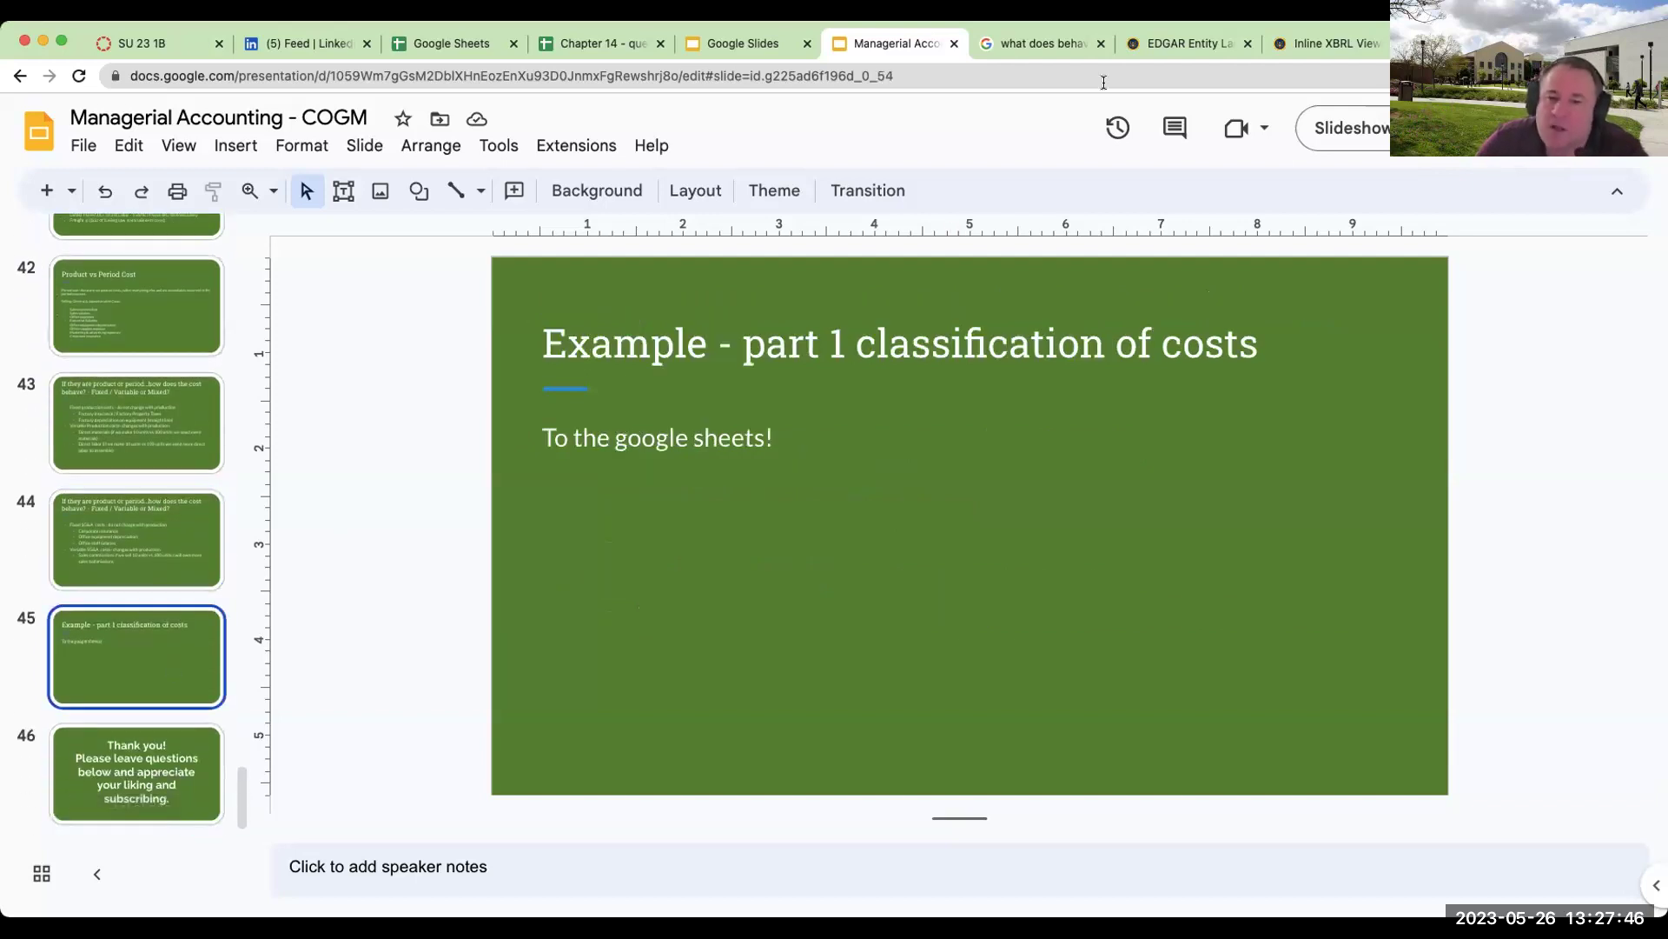
click(591, 44)
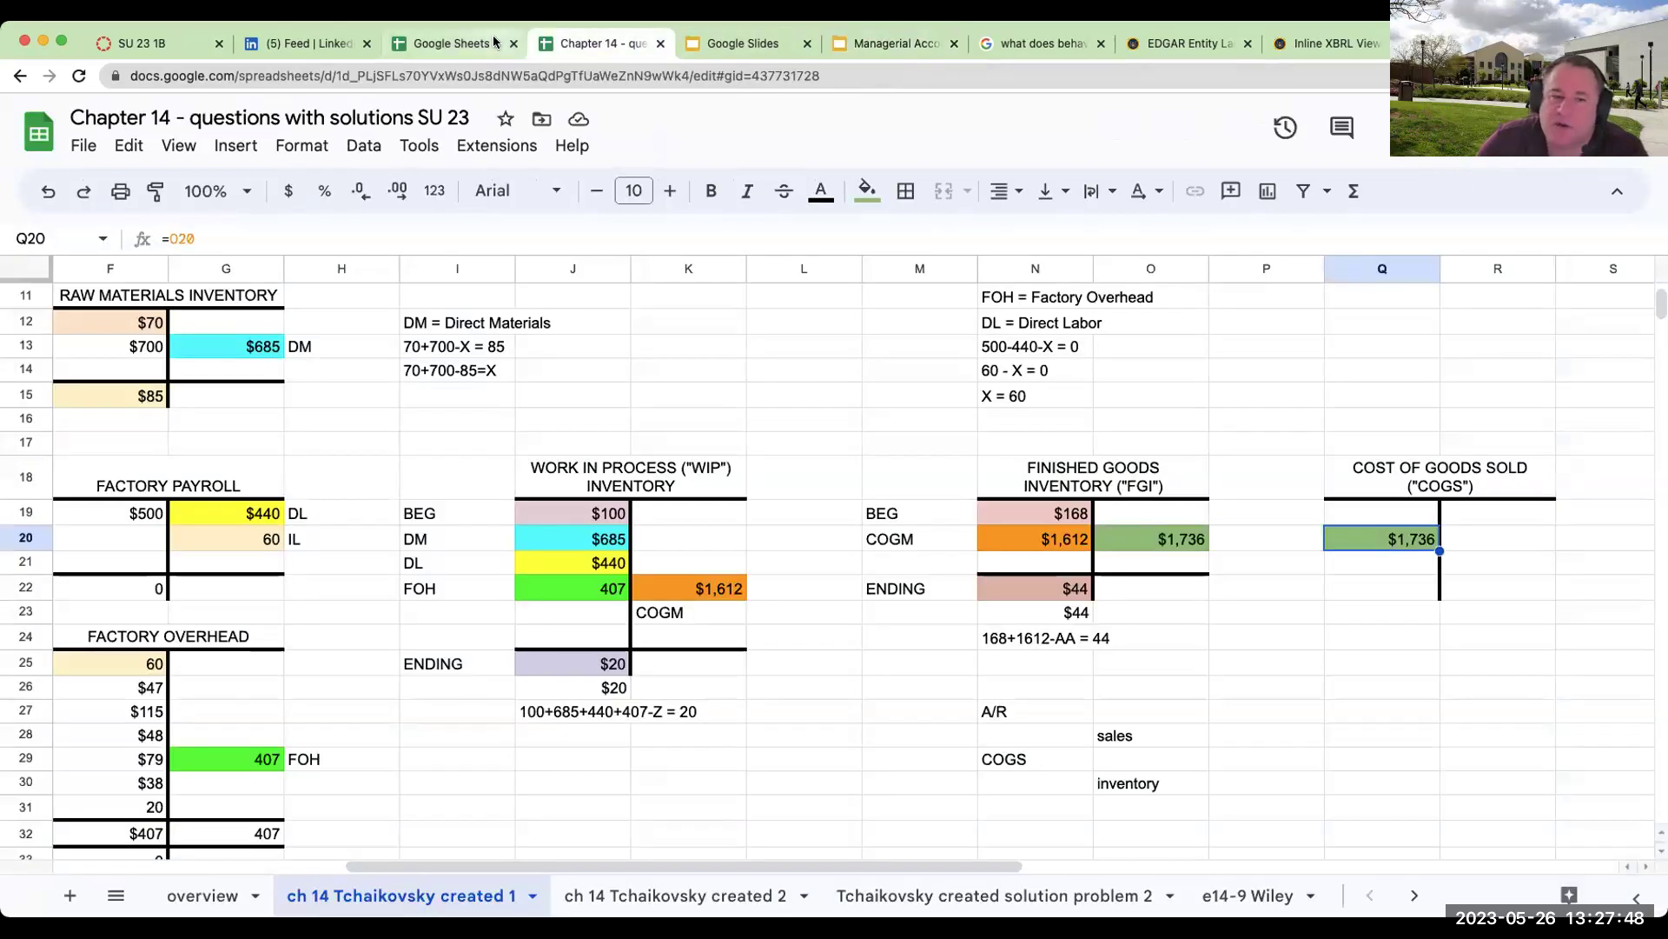
Step: On the 'ch 14 Tchaikovsky created 2' sheet, enter =H12 as the battery's Variable cost
click(675, 895)
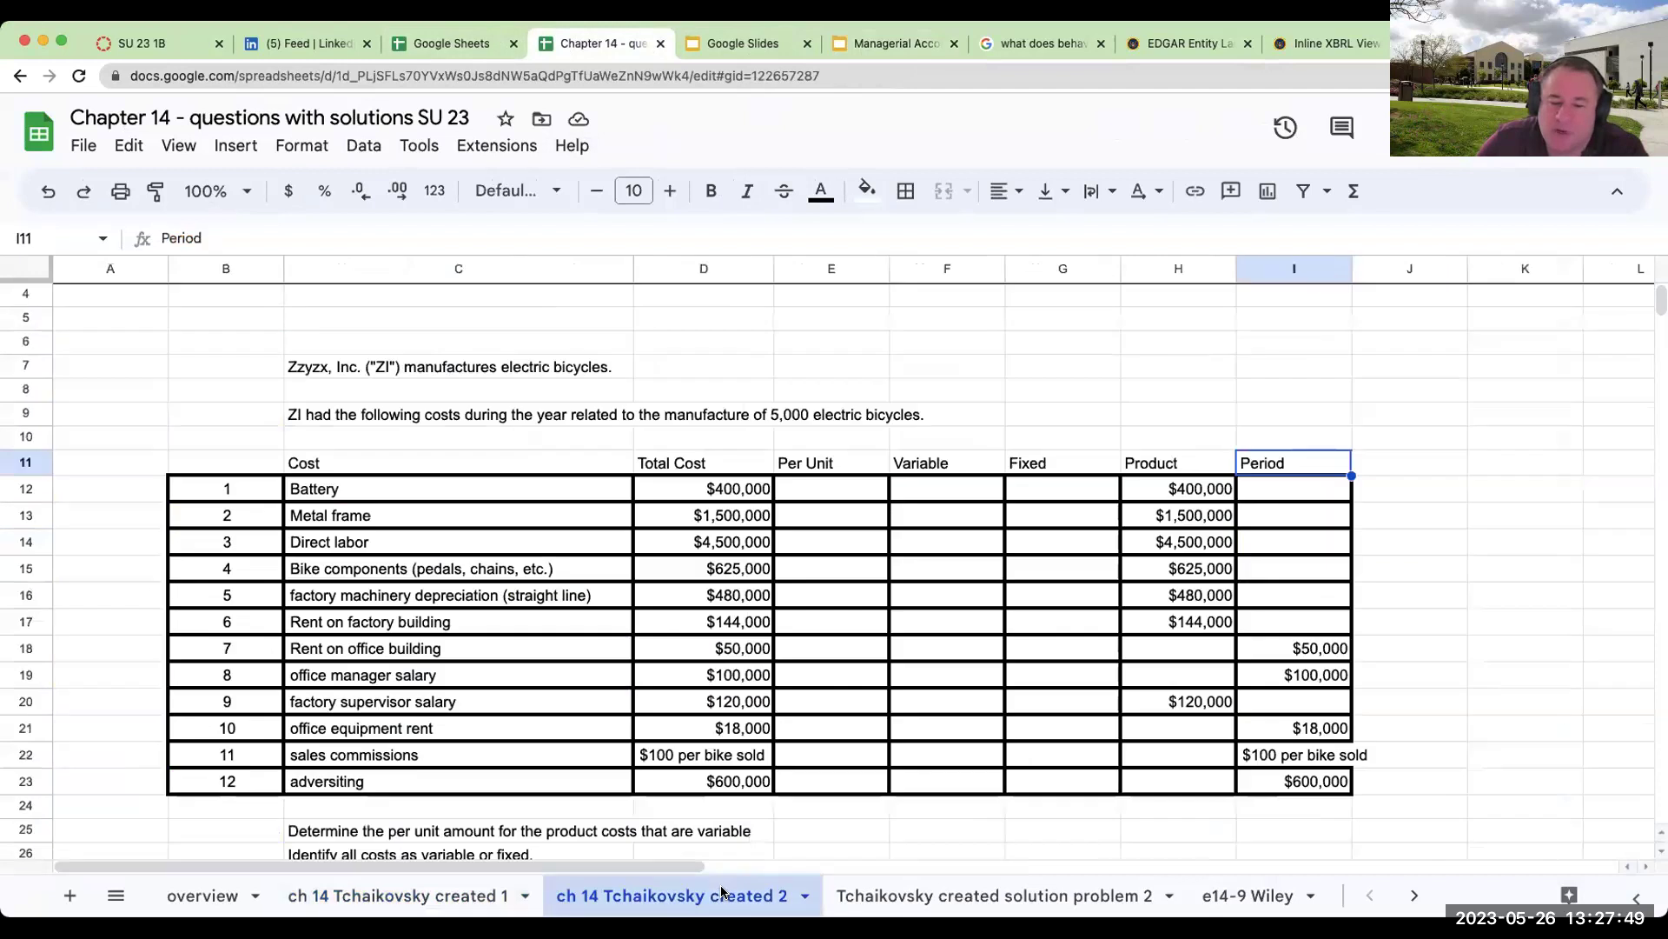
click(952, 487)
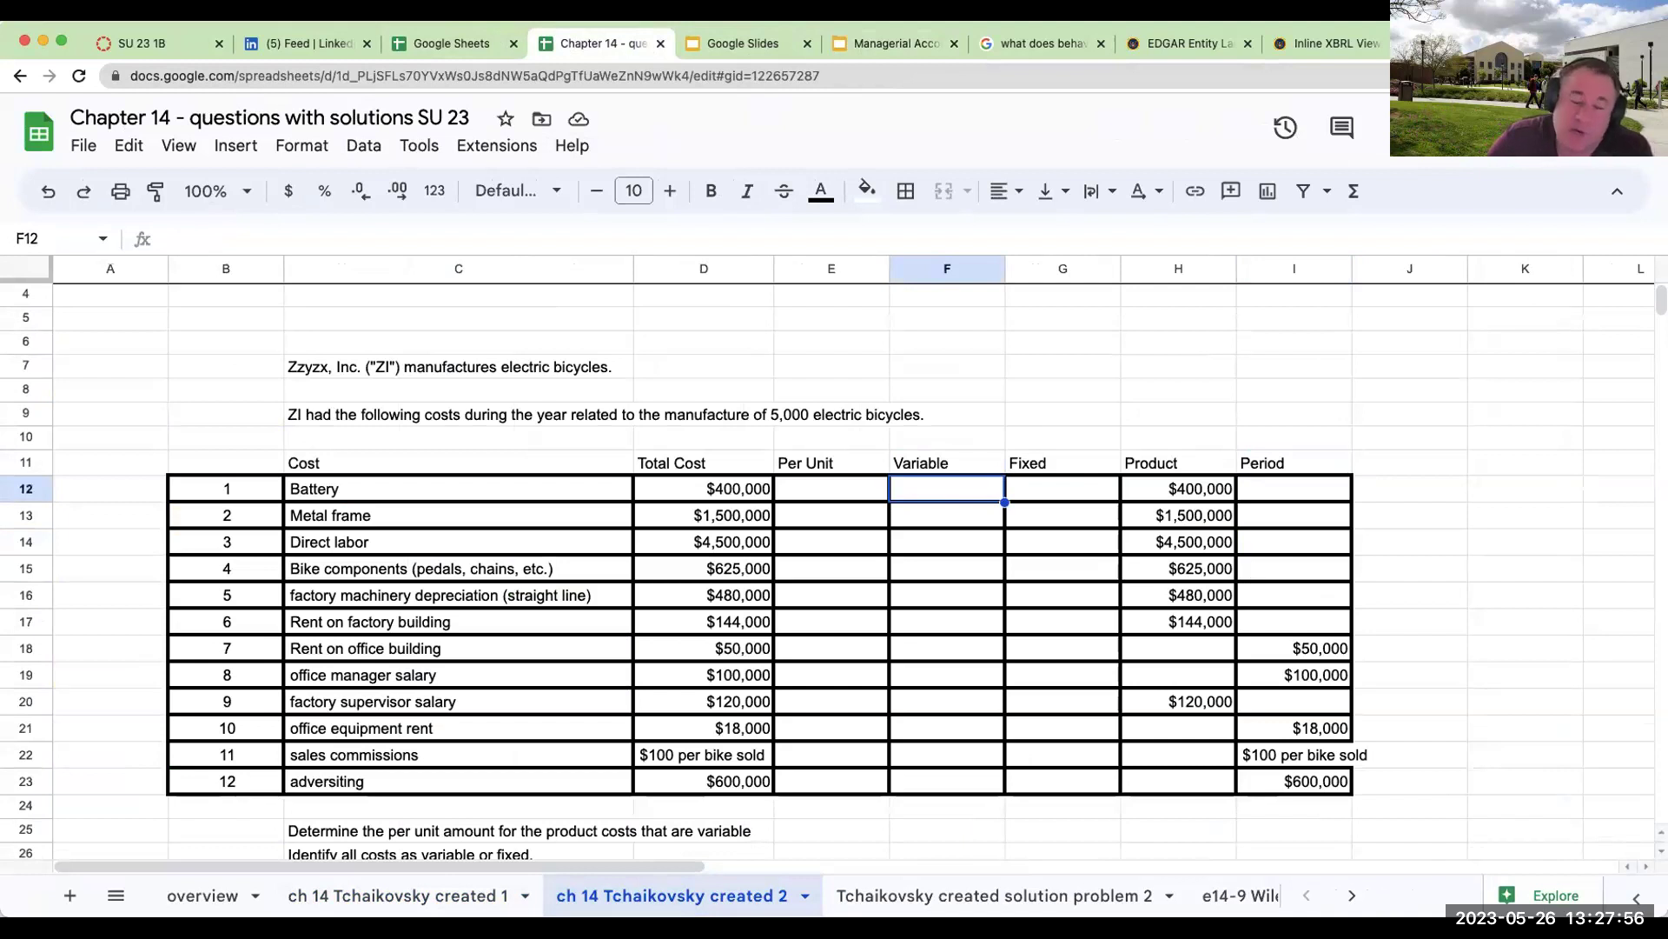
click(782, 423)
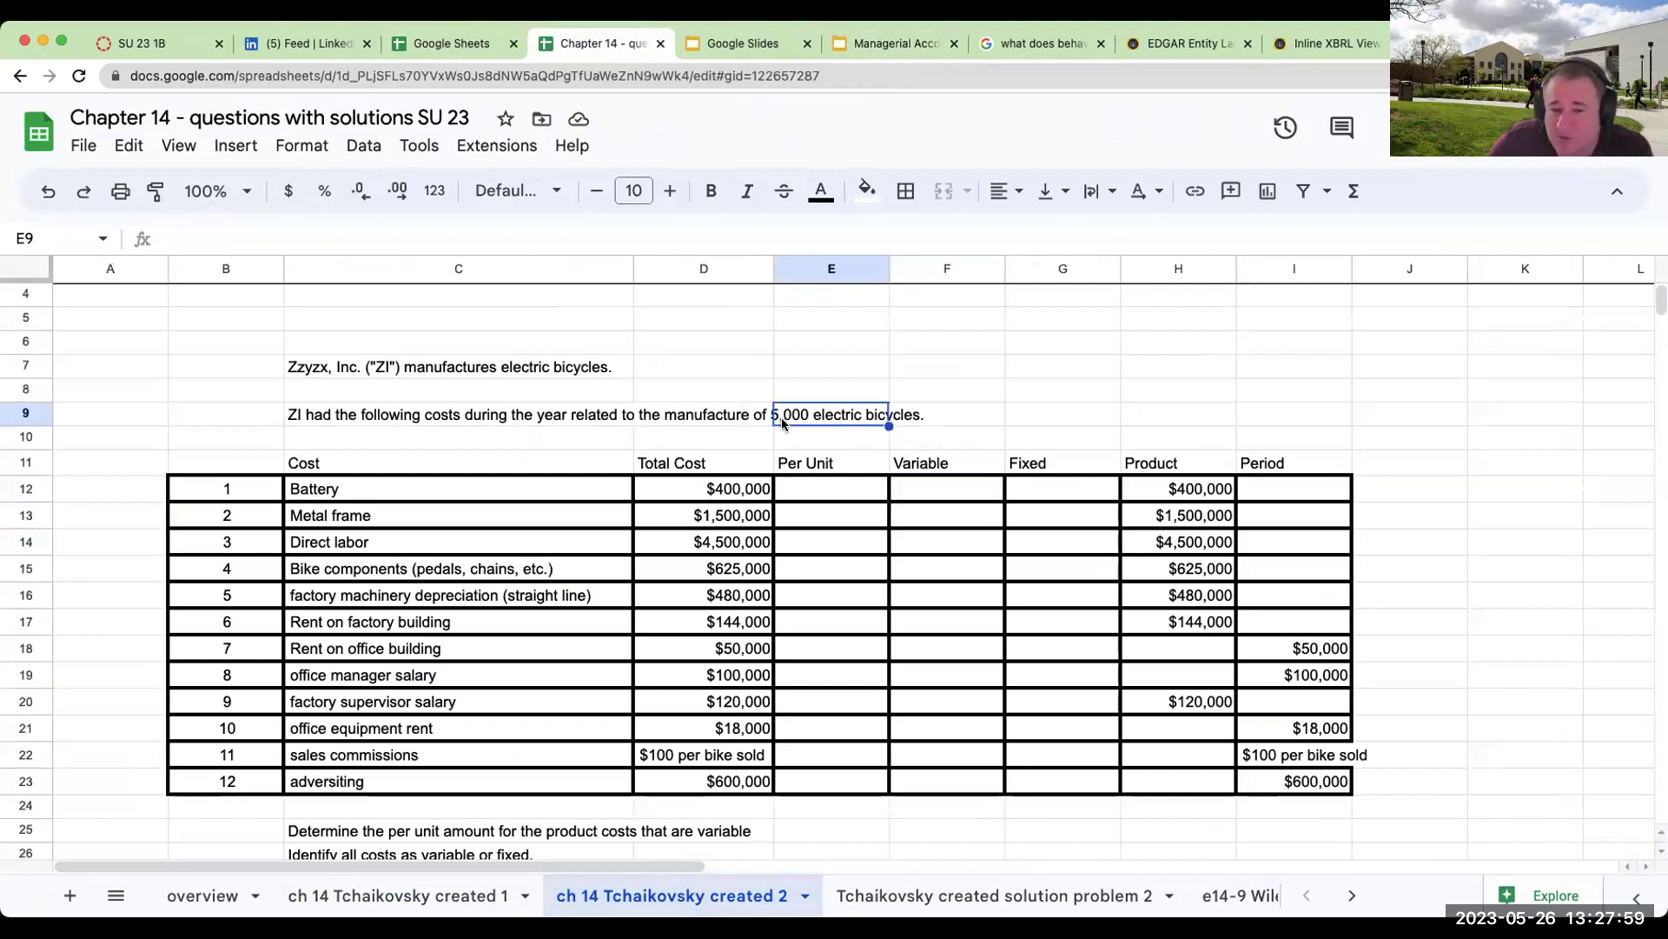
click(989, 495)
text(=h12)
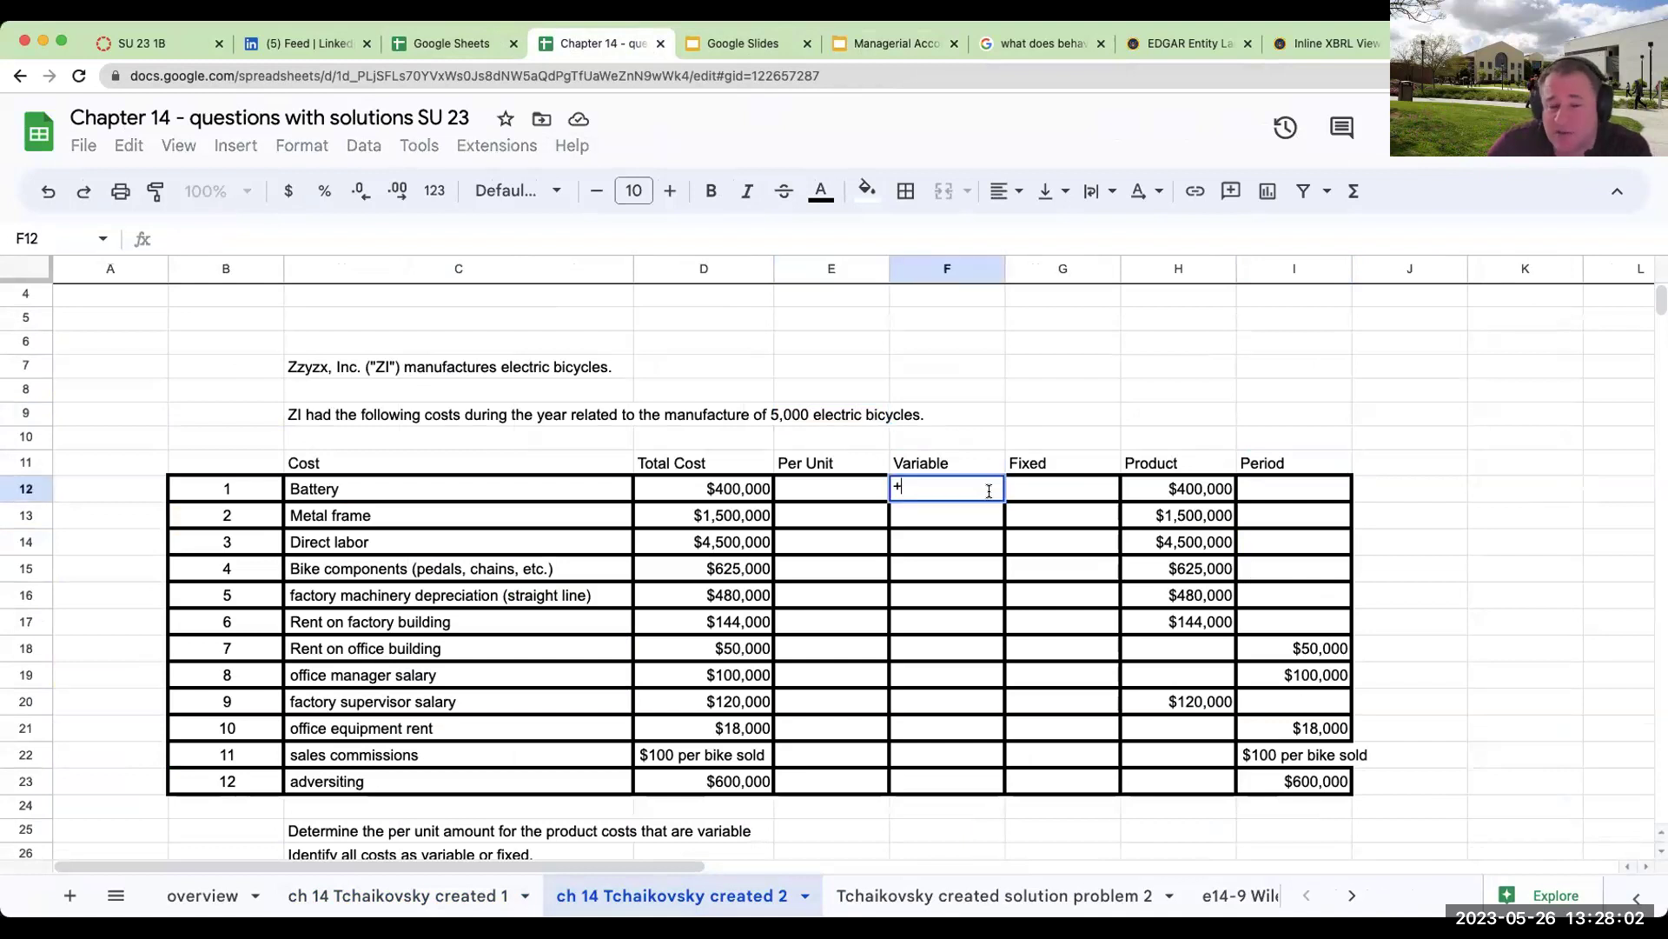
key(Return)
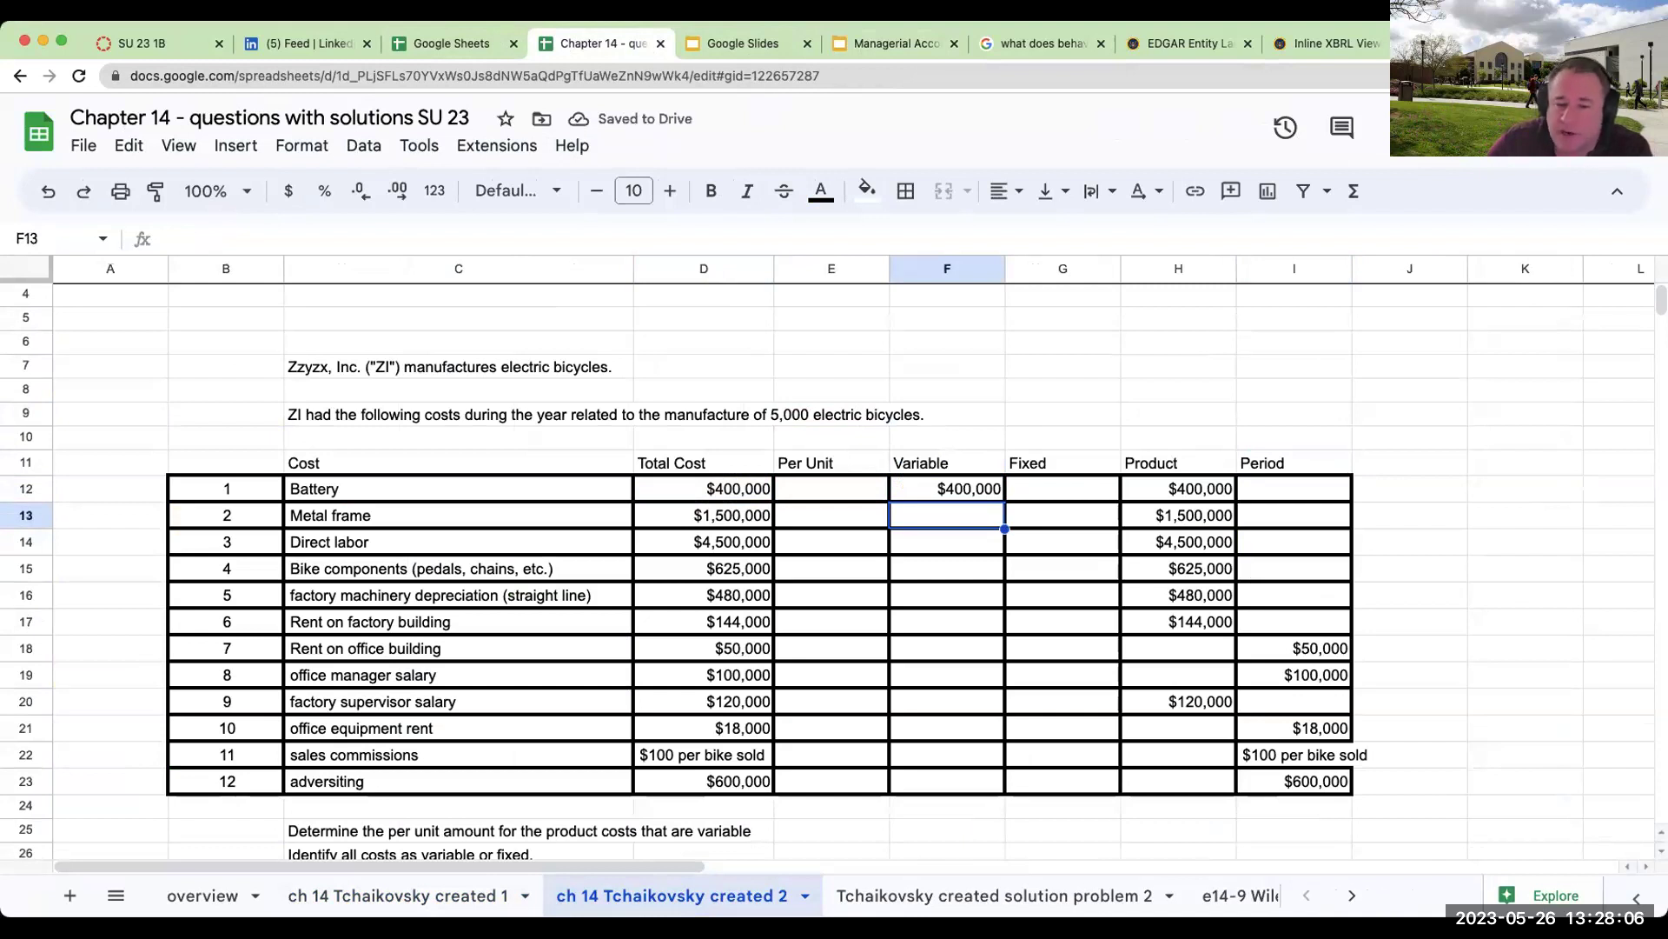
Step: Enter =D13, =D14 and =D15 as Variable costs for metal frame, direct labor and bike components
key(Left)
key(Left)
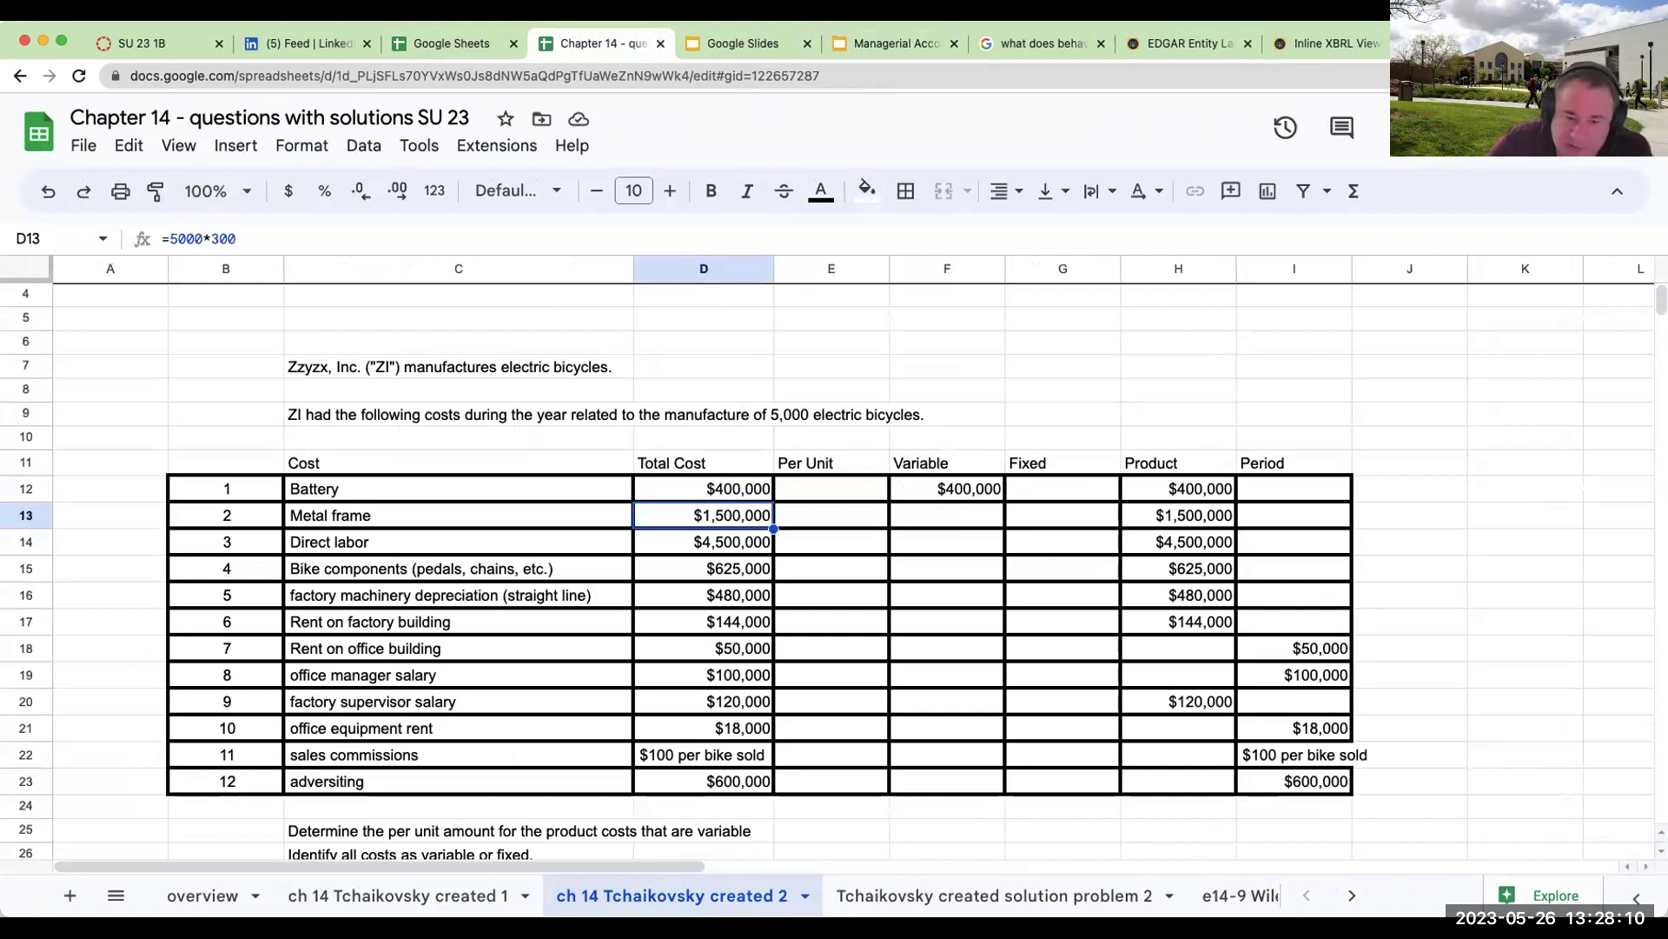
key(Right)
key(Right)
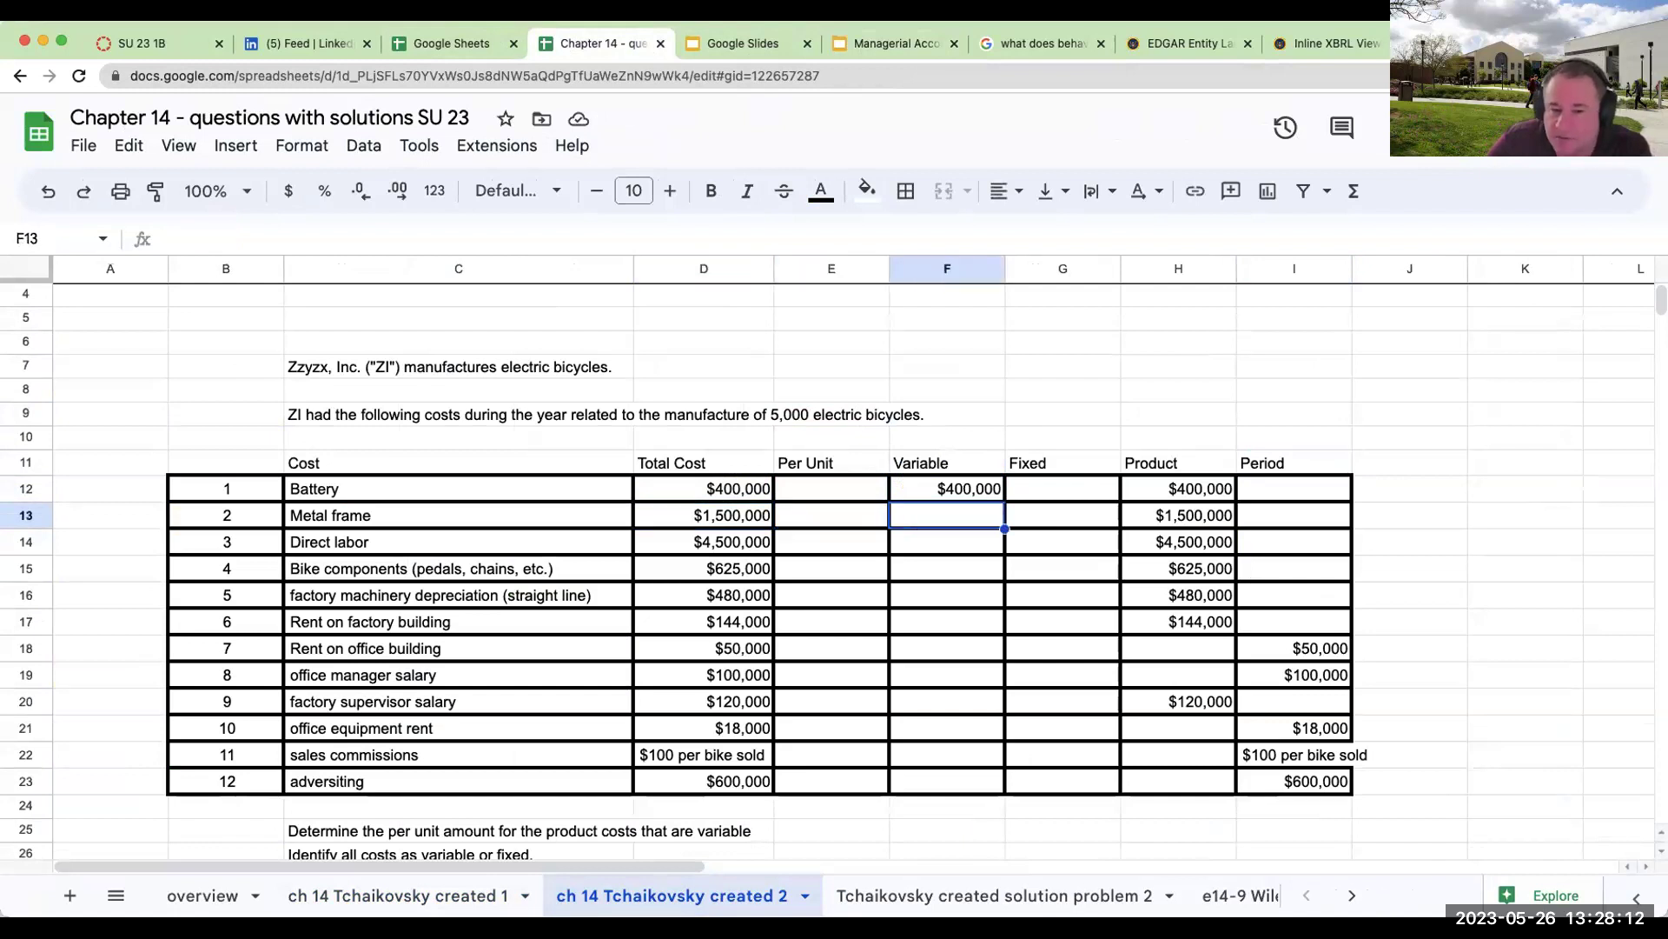
text(=D13)
key(Return)
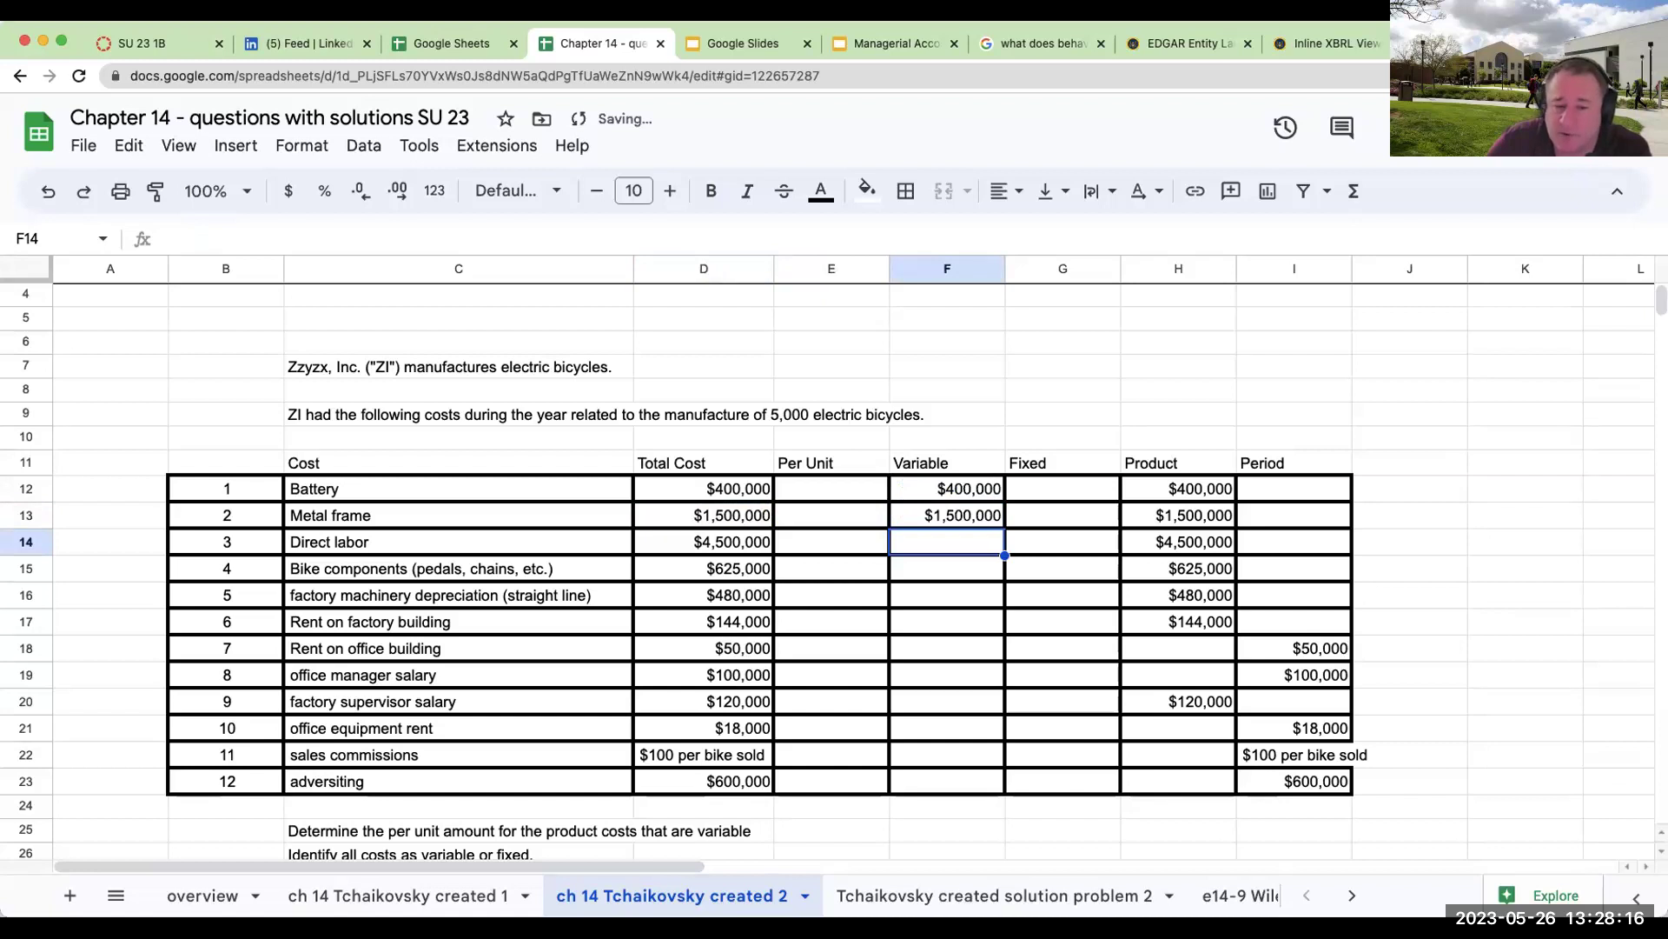
text(=D14)
key(Return)
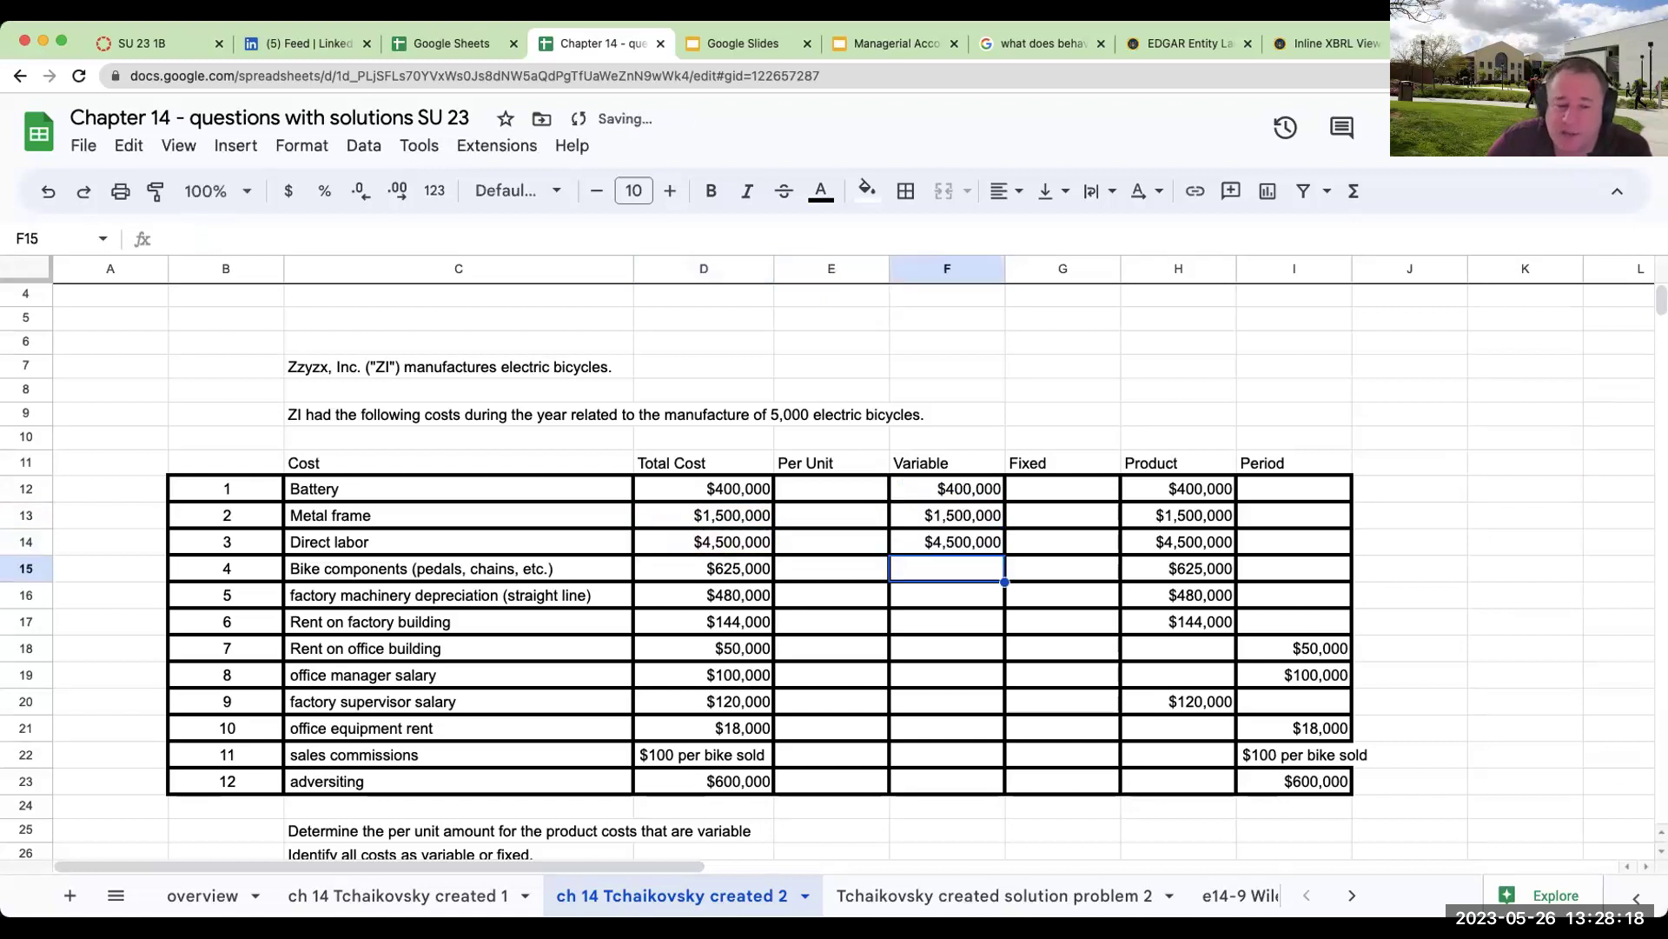
text(=D15)
key(Return)
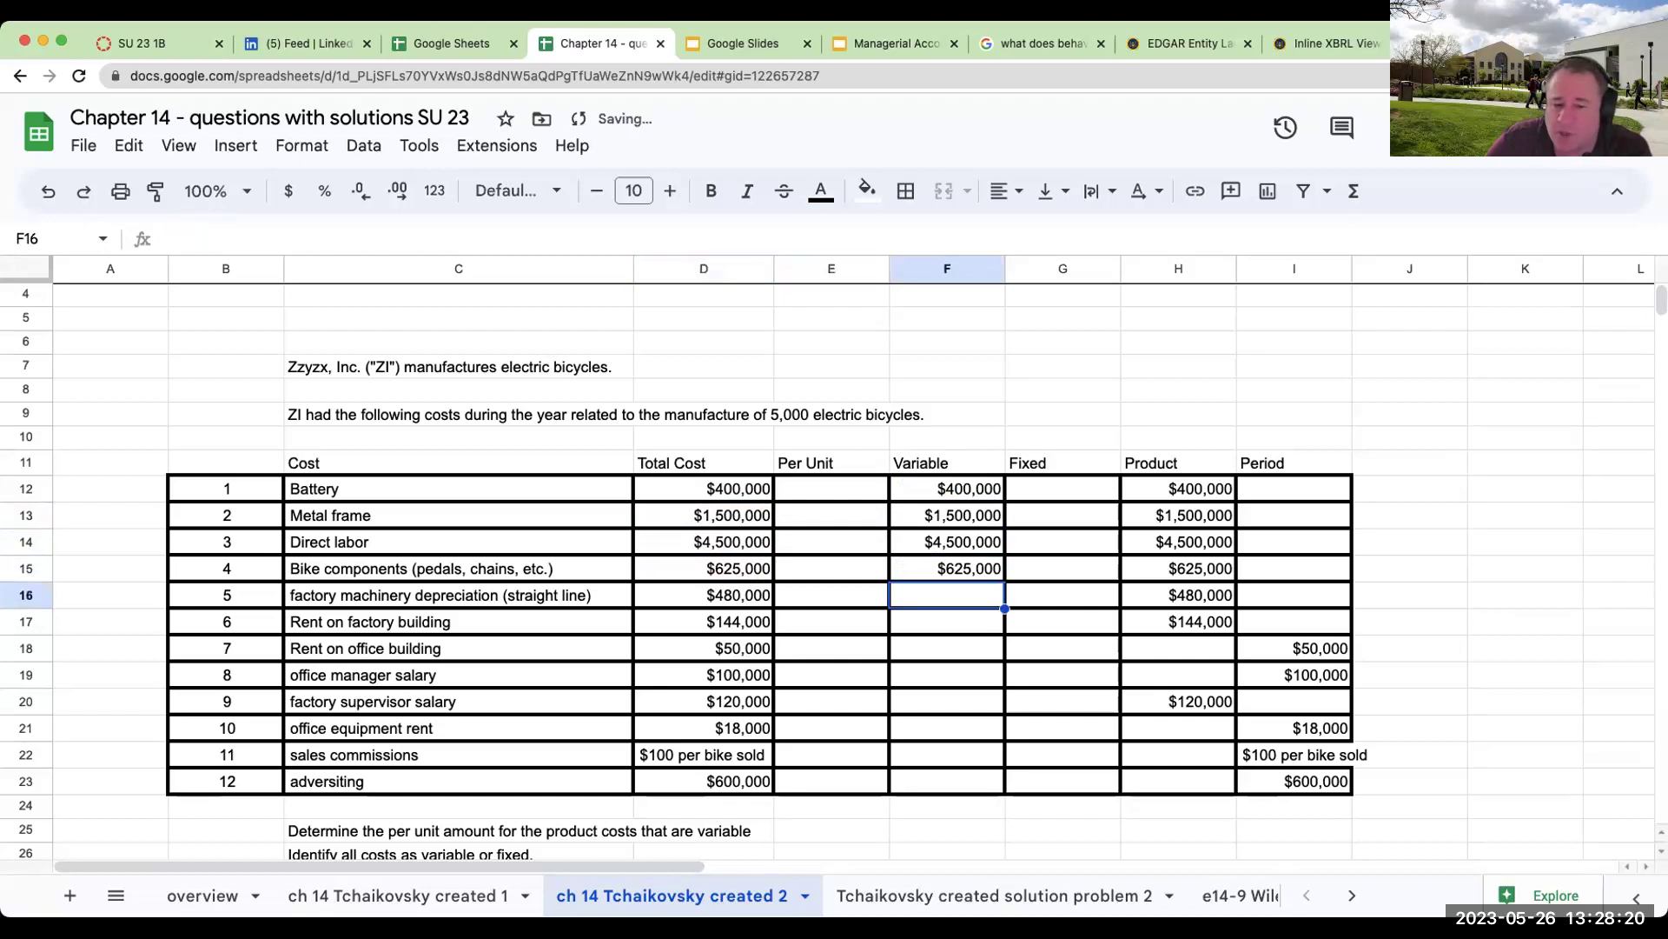
click(947, 569)
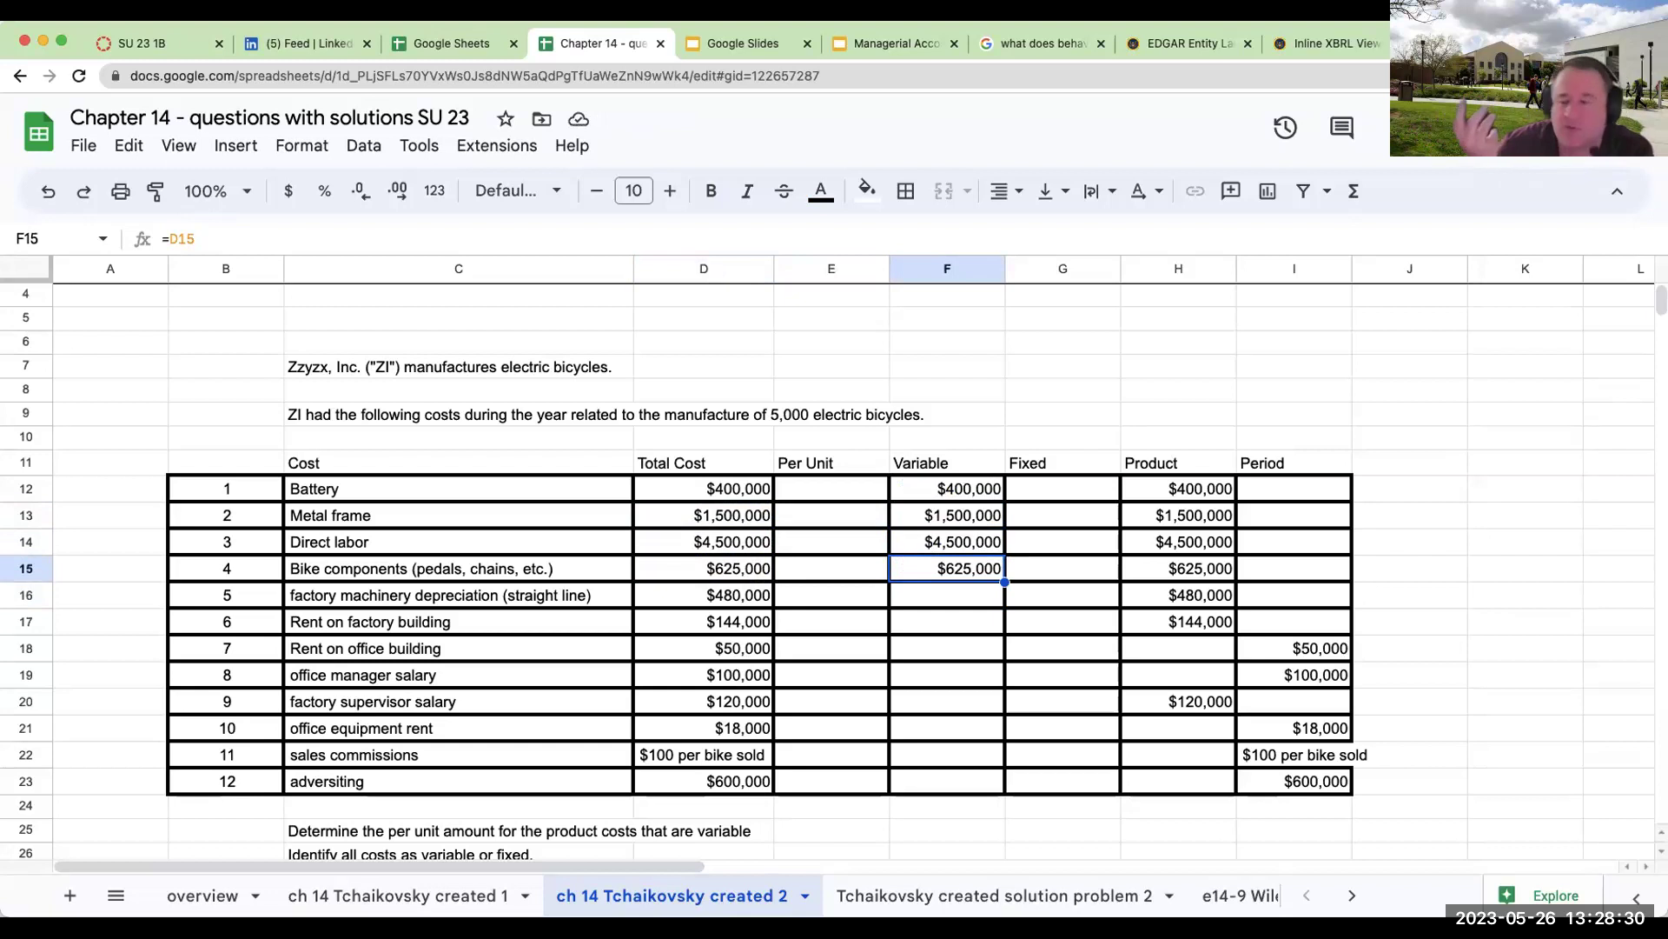
click(947, 594)
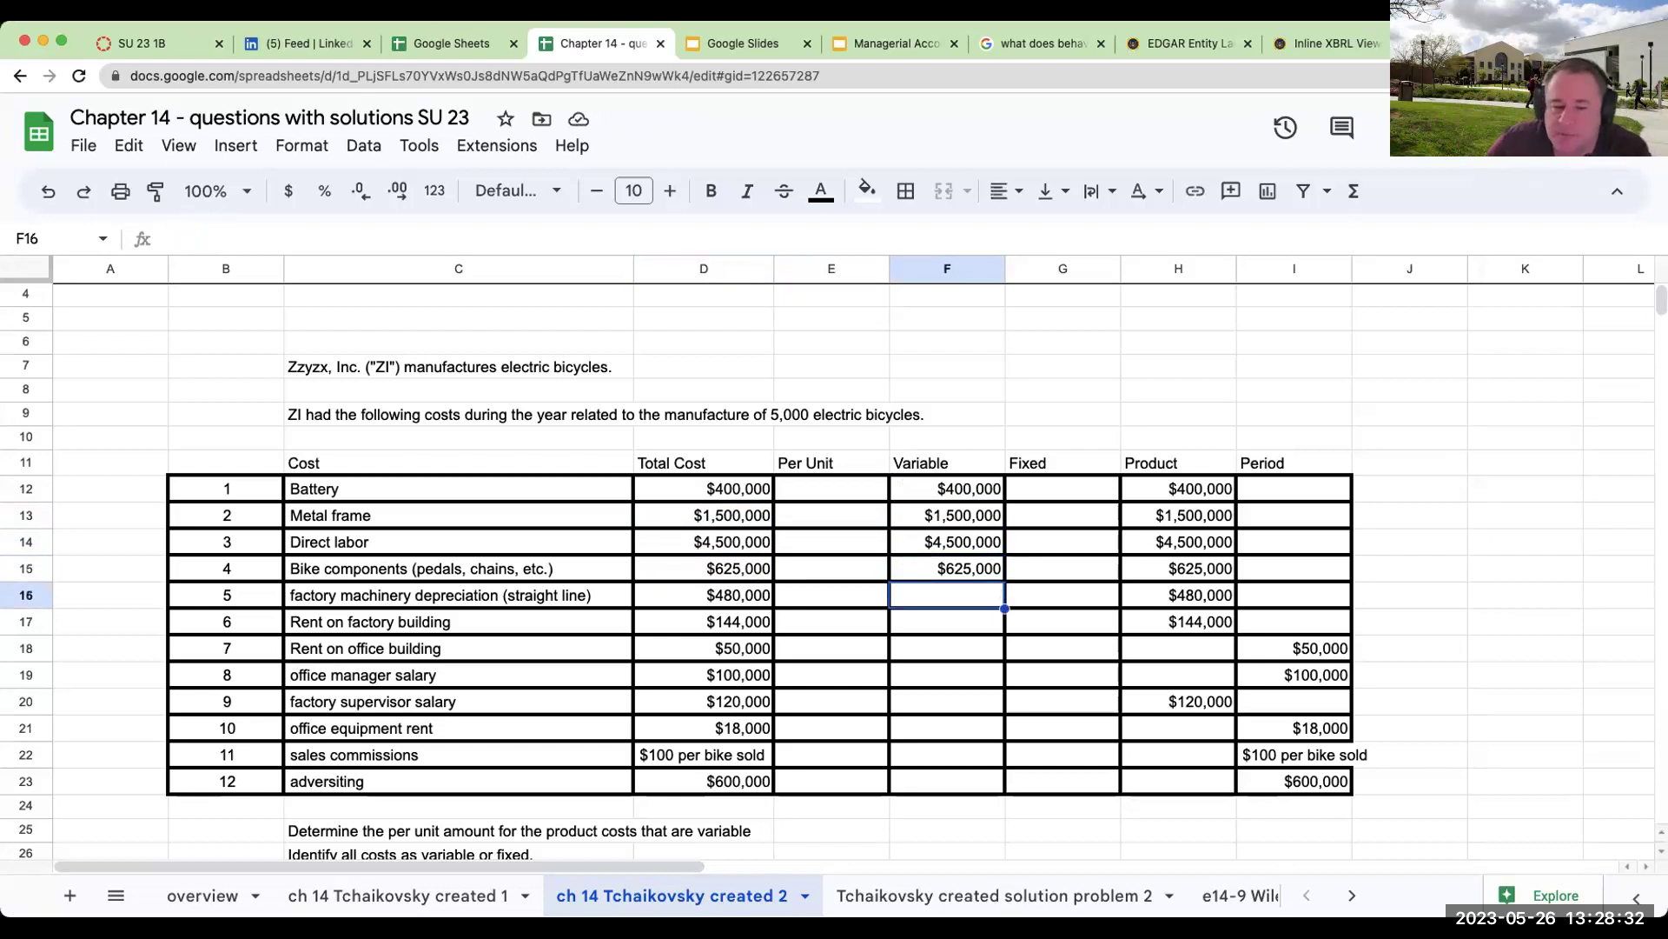
Step: Reference machinery depreciation, factory rent and office building rent totals in the Fixed column
click(1062, 595)
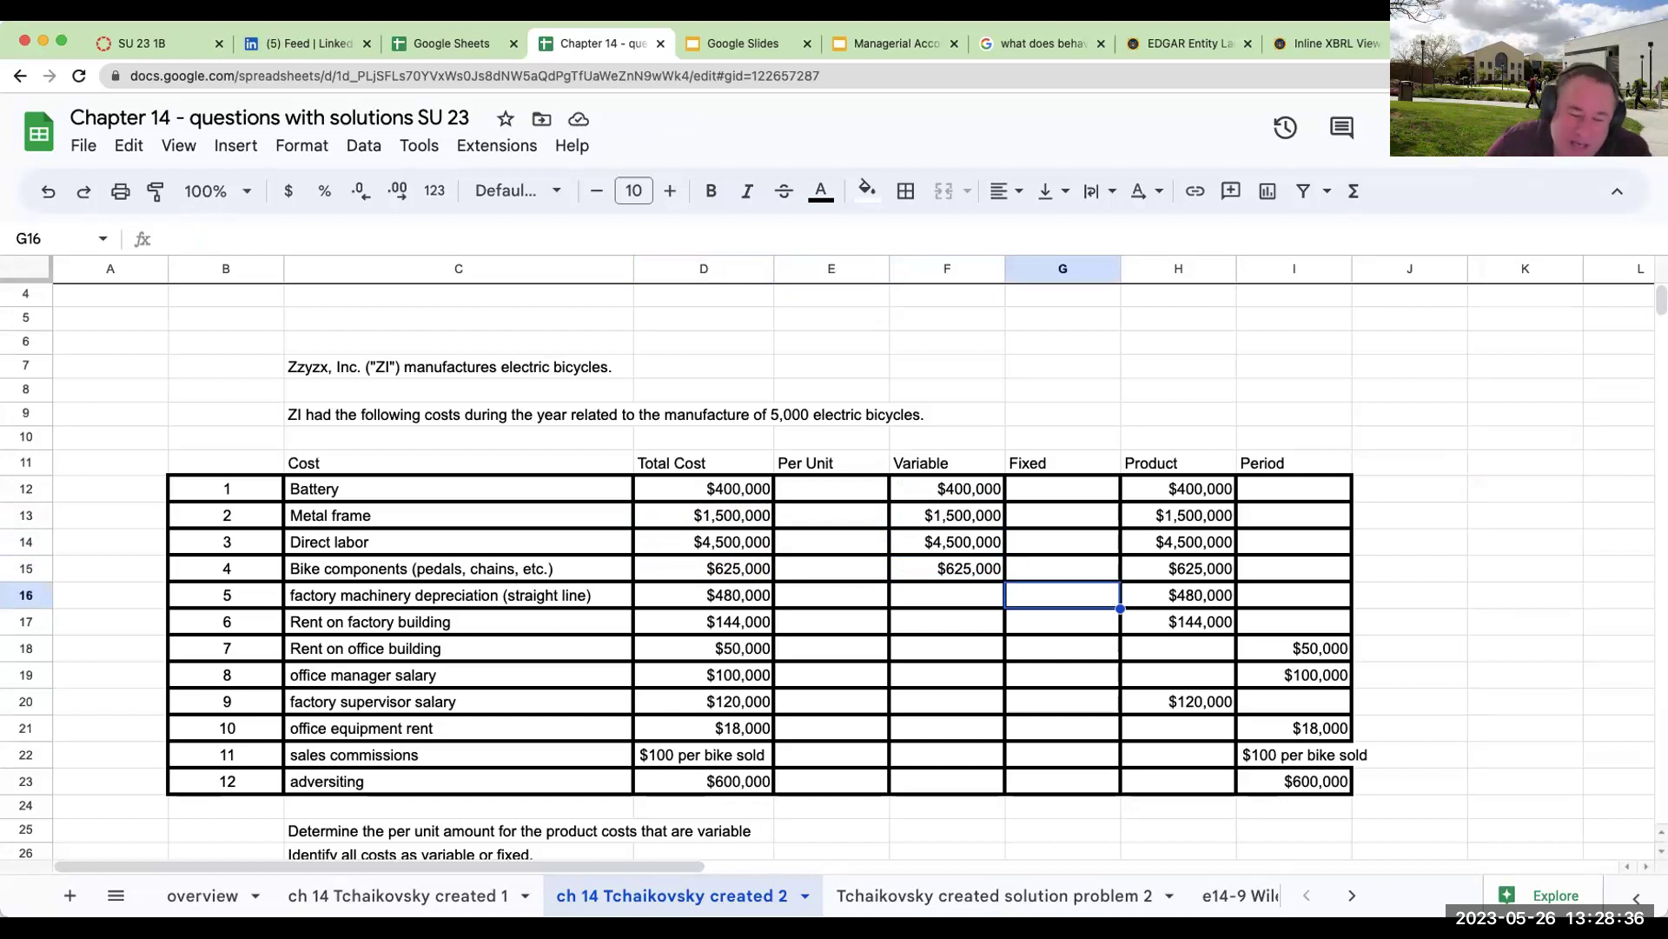
text(+)
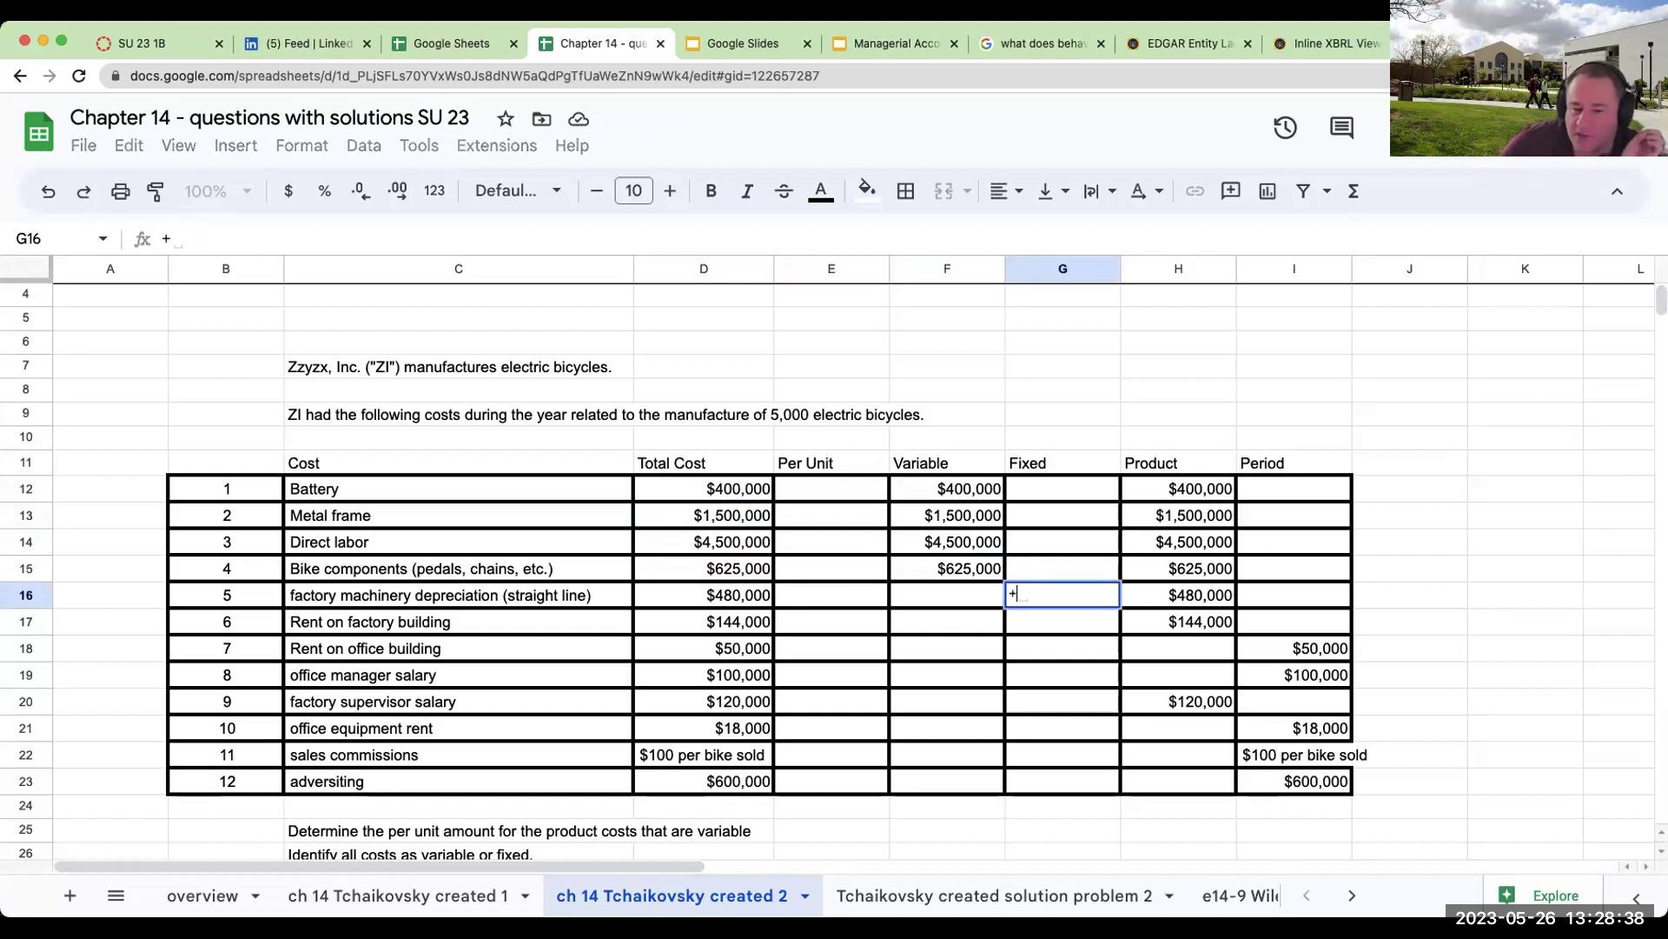
key(Left)
key(Left)
key(Left)
key(Return)
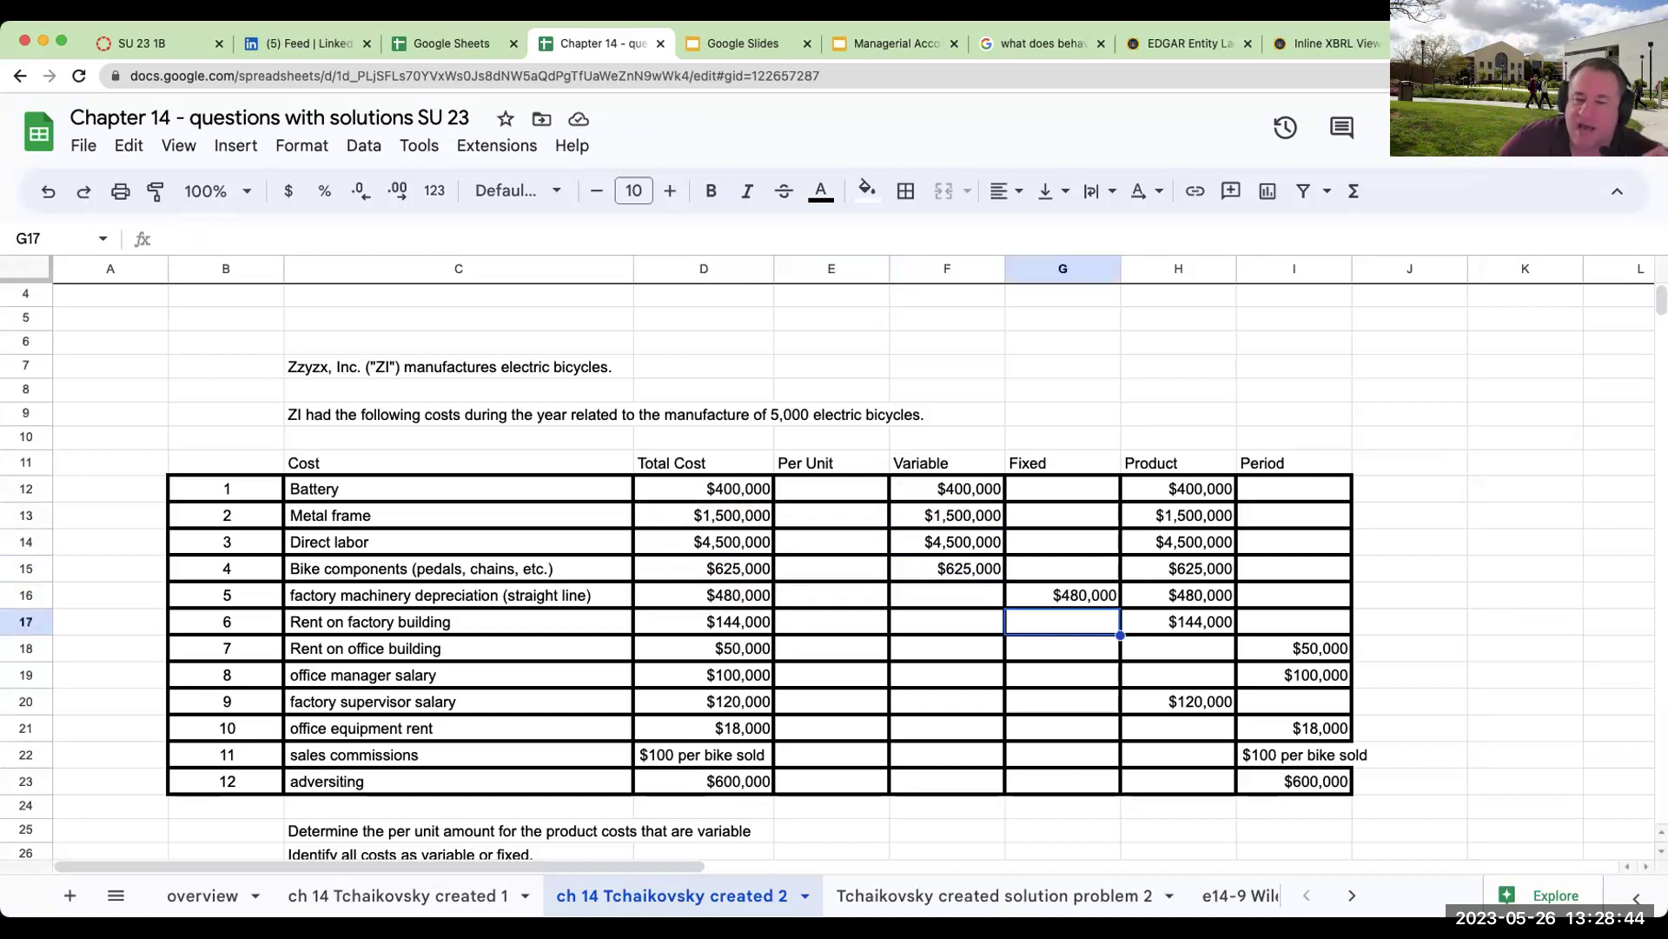
text(+)
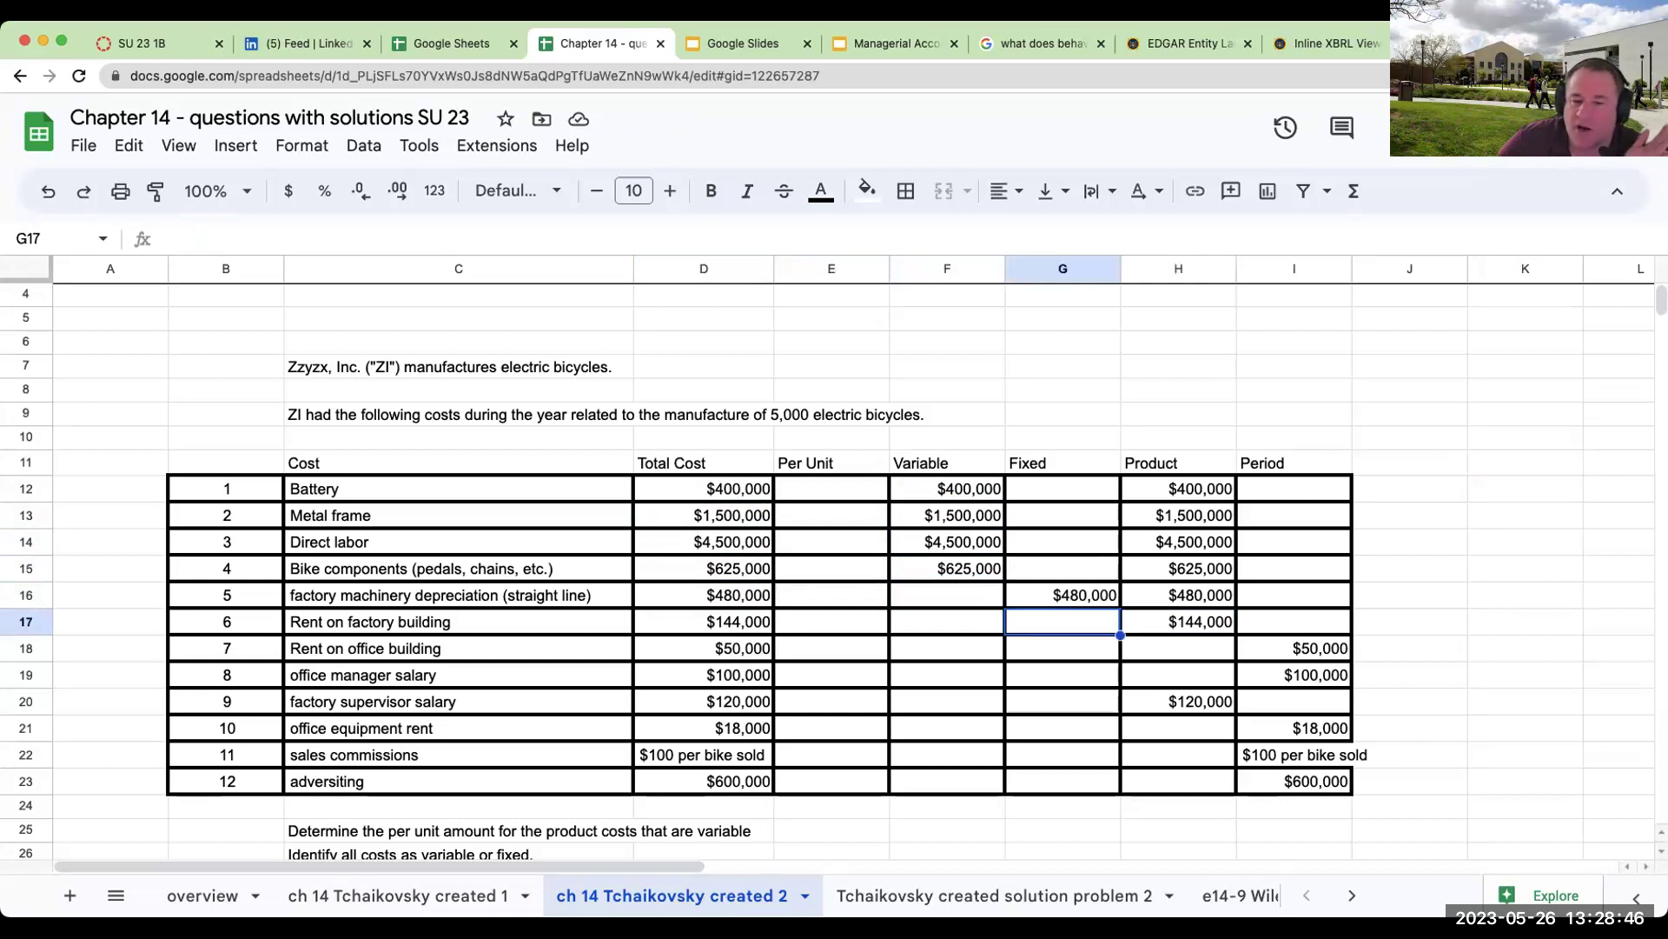
key(Left)
key(Left)
key(Return)
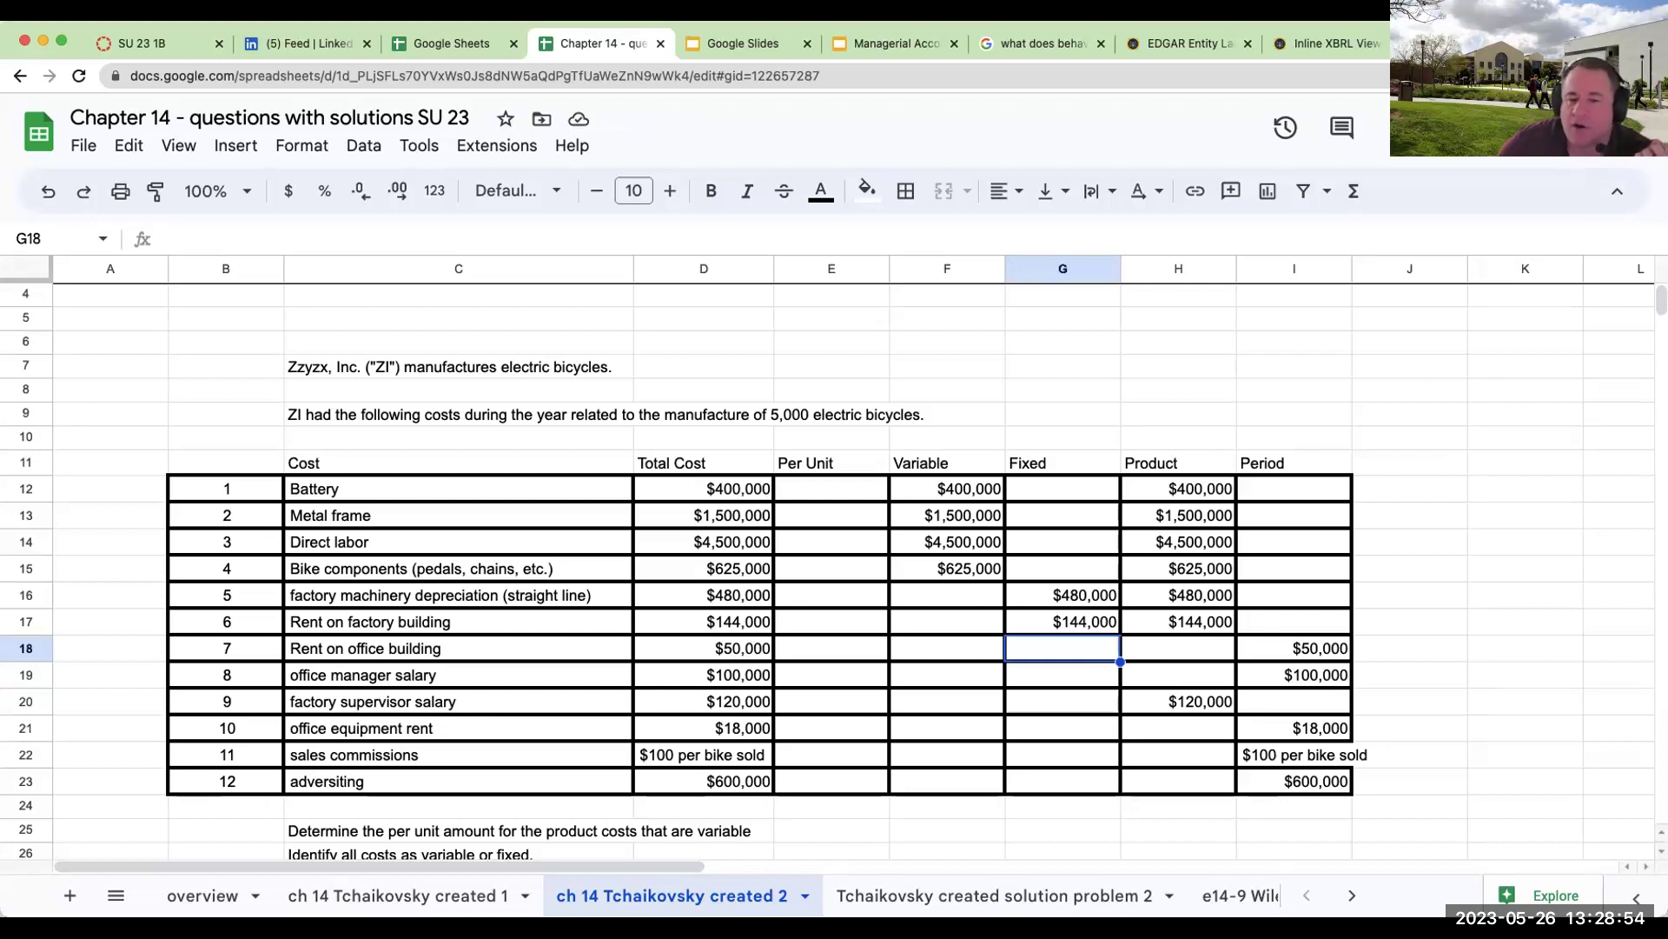
text(+)
key(Left)
key(Left)
key(Left)
key(Return)
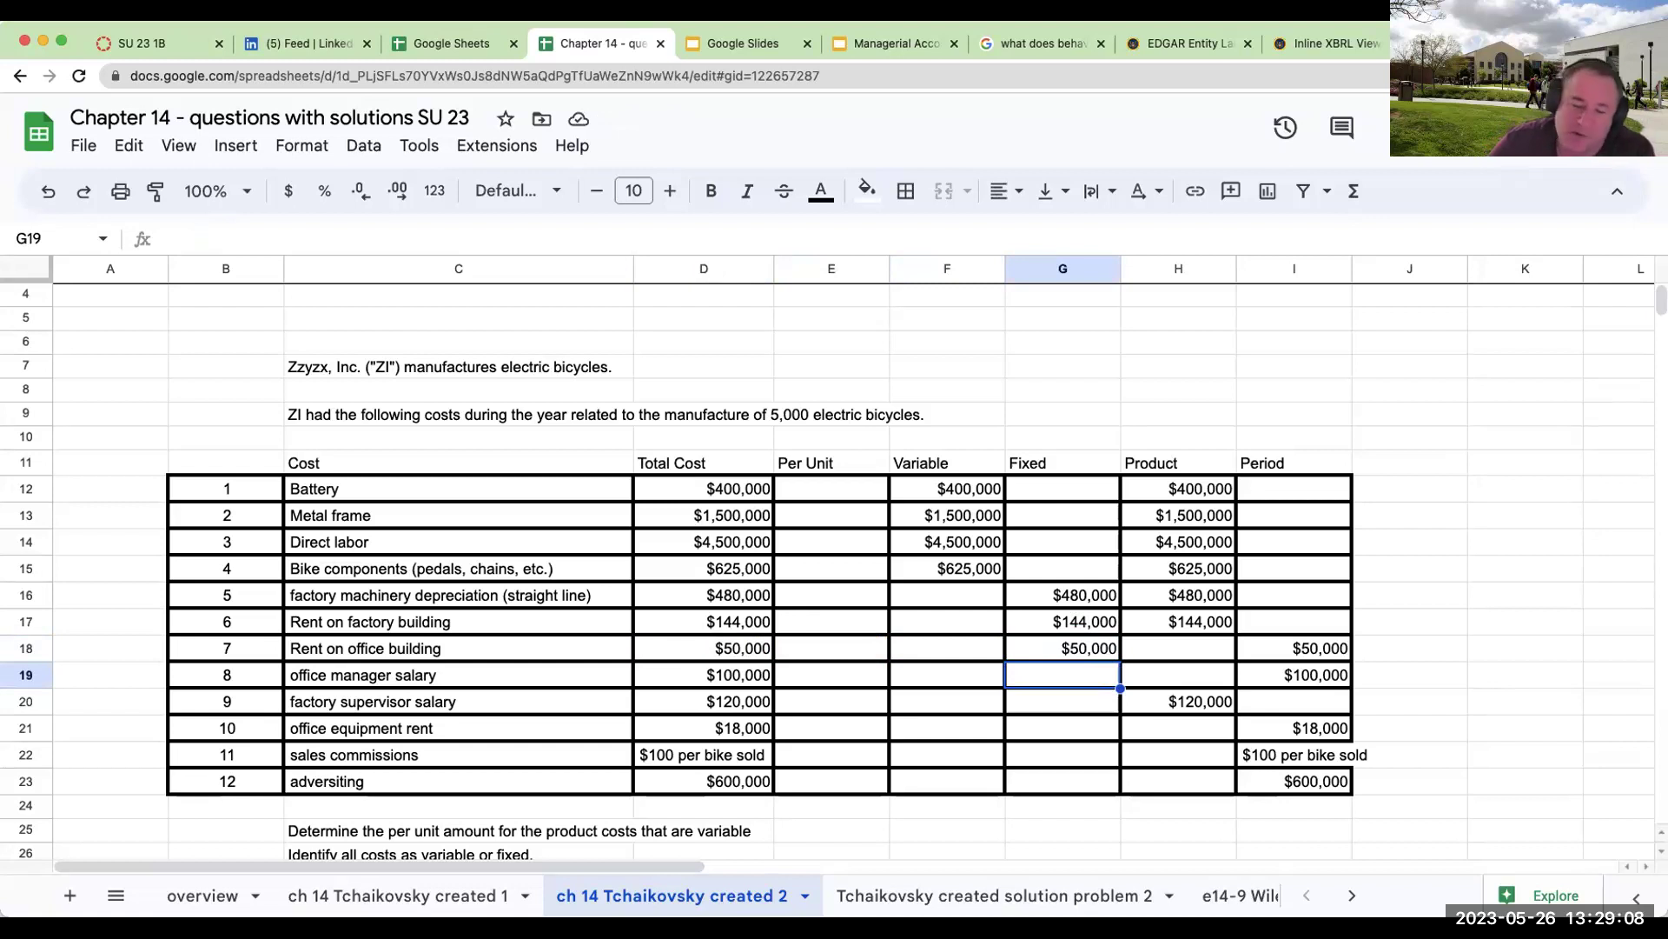
Step: Add office manager salary, factory supervisor salary (=d20) and office equipment rent (=d21) as Fixed
click(1062, 701)
click(1062, 675)
text(=)
key(Left)
key(Left)
key(Left)
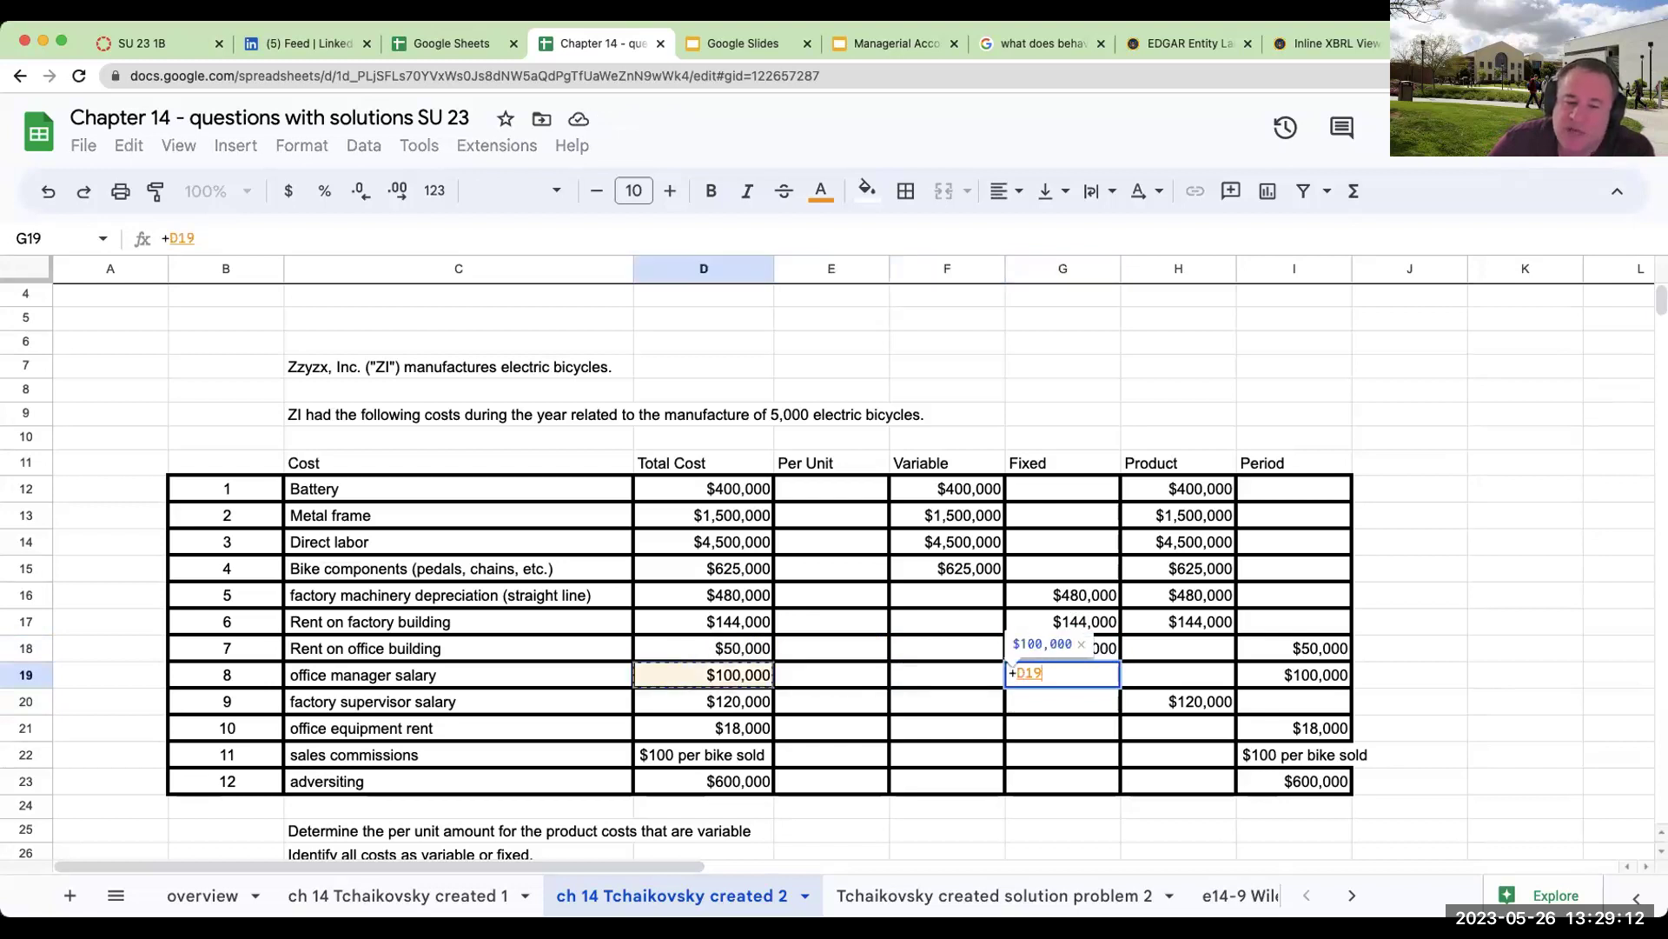
key(Return)
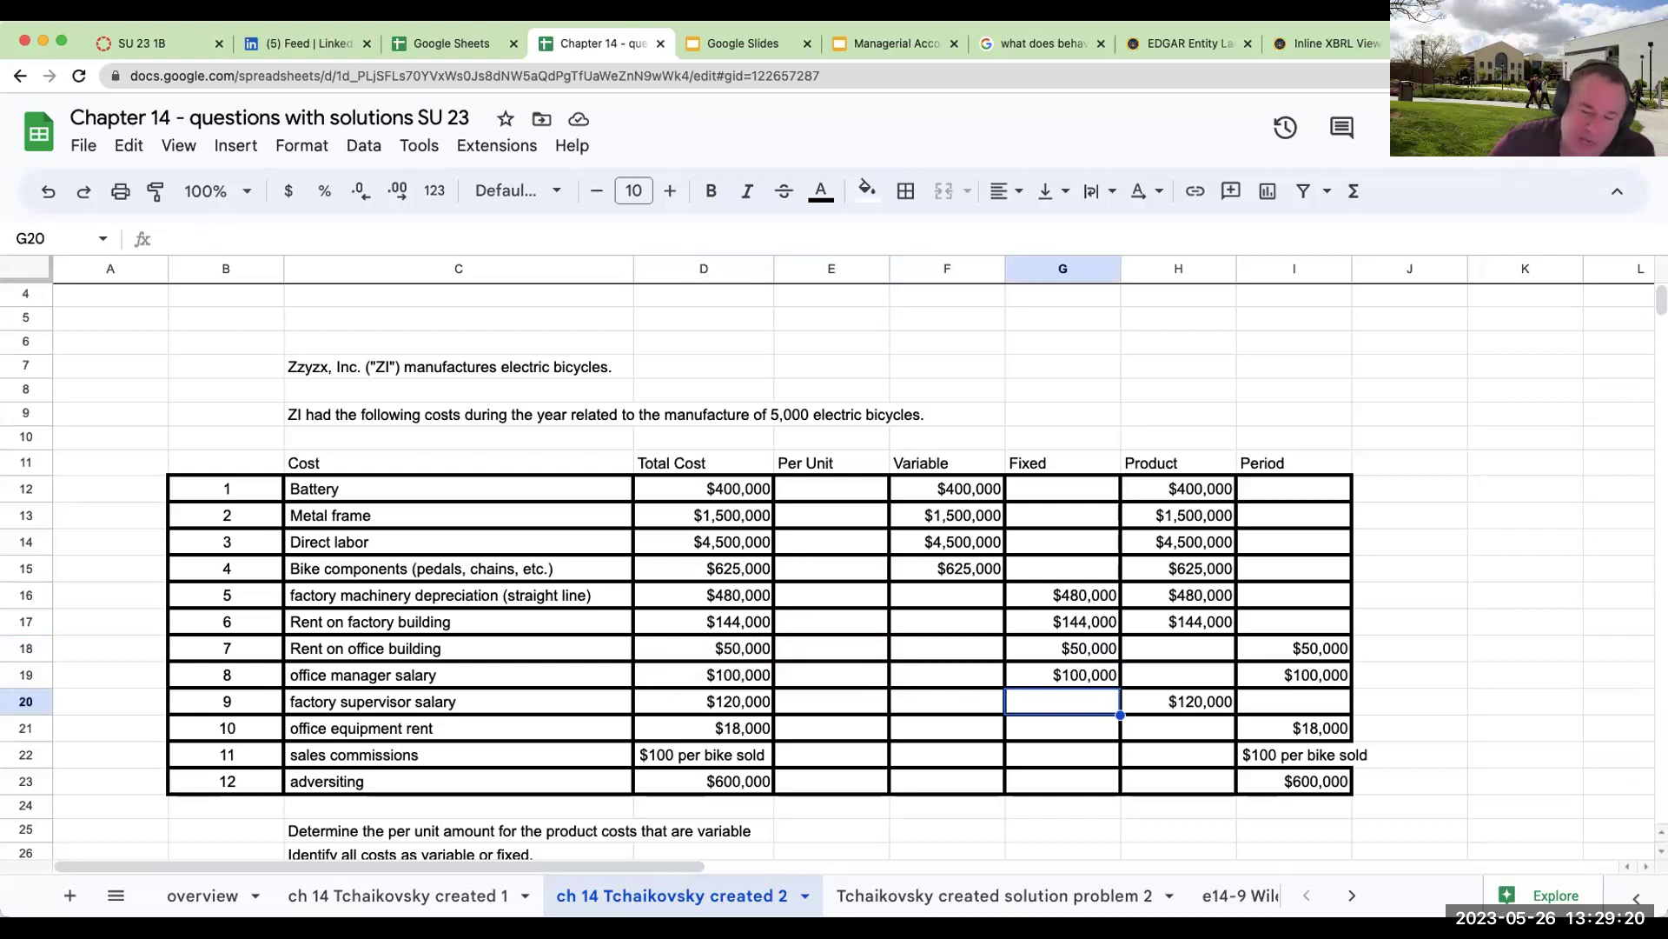
text(=d20)
key(Return)
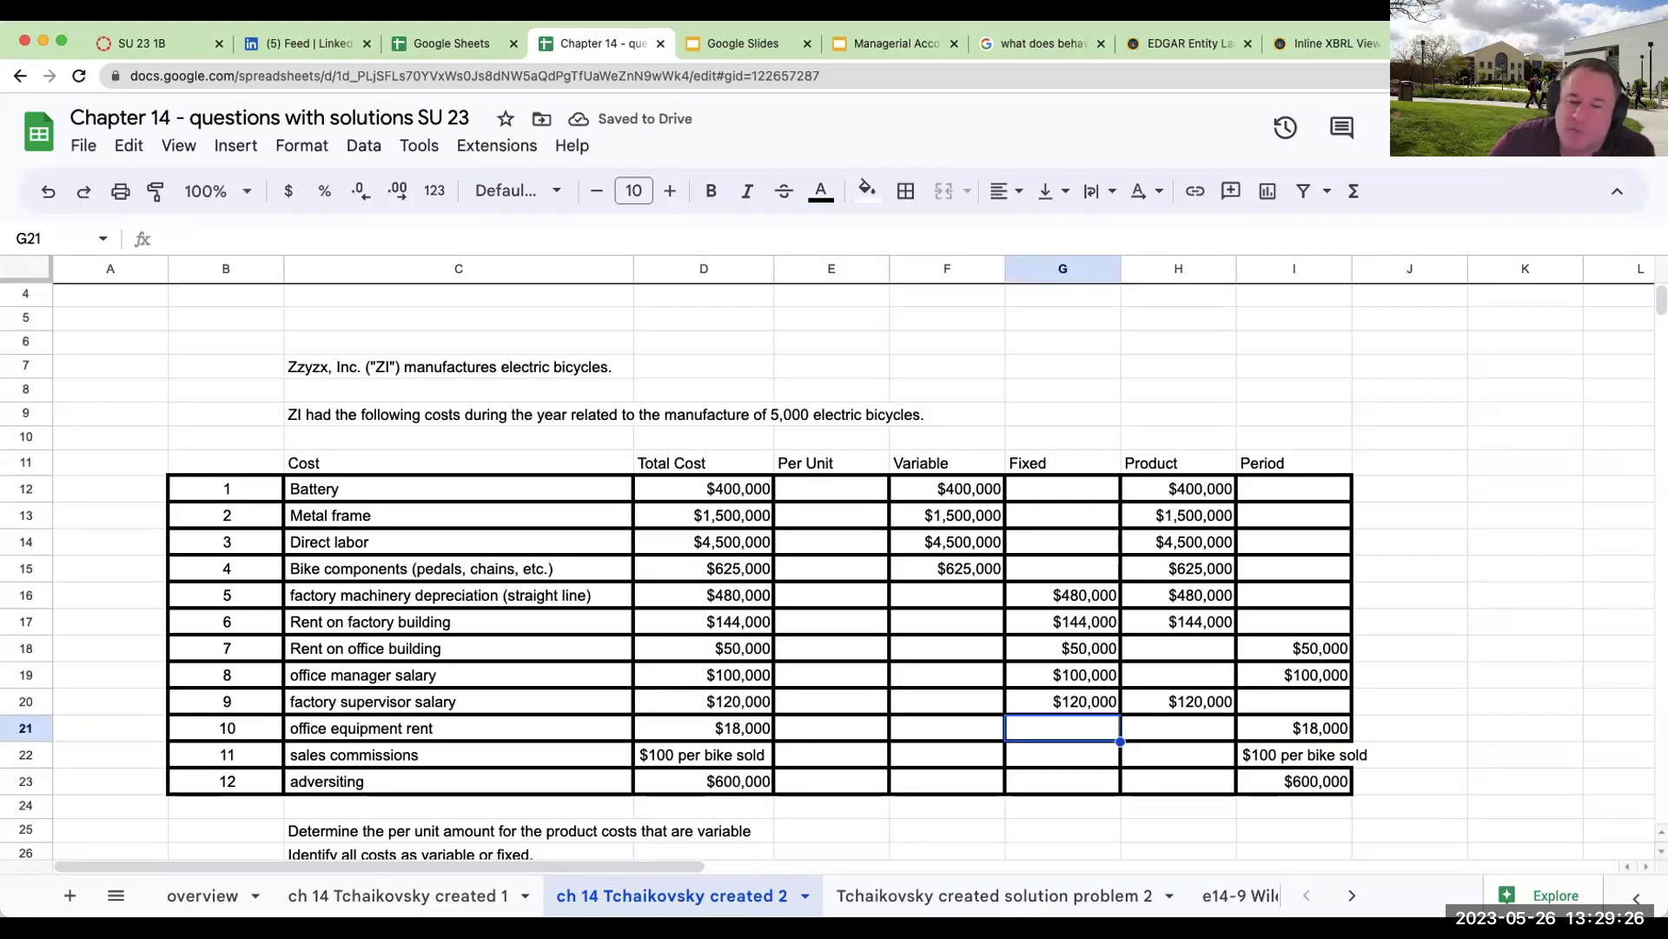
text(=d21)
key(Return)
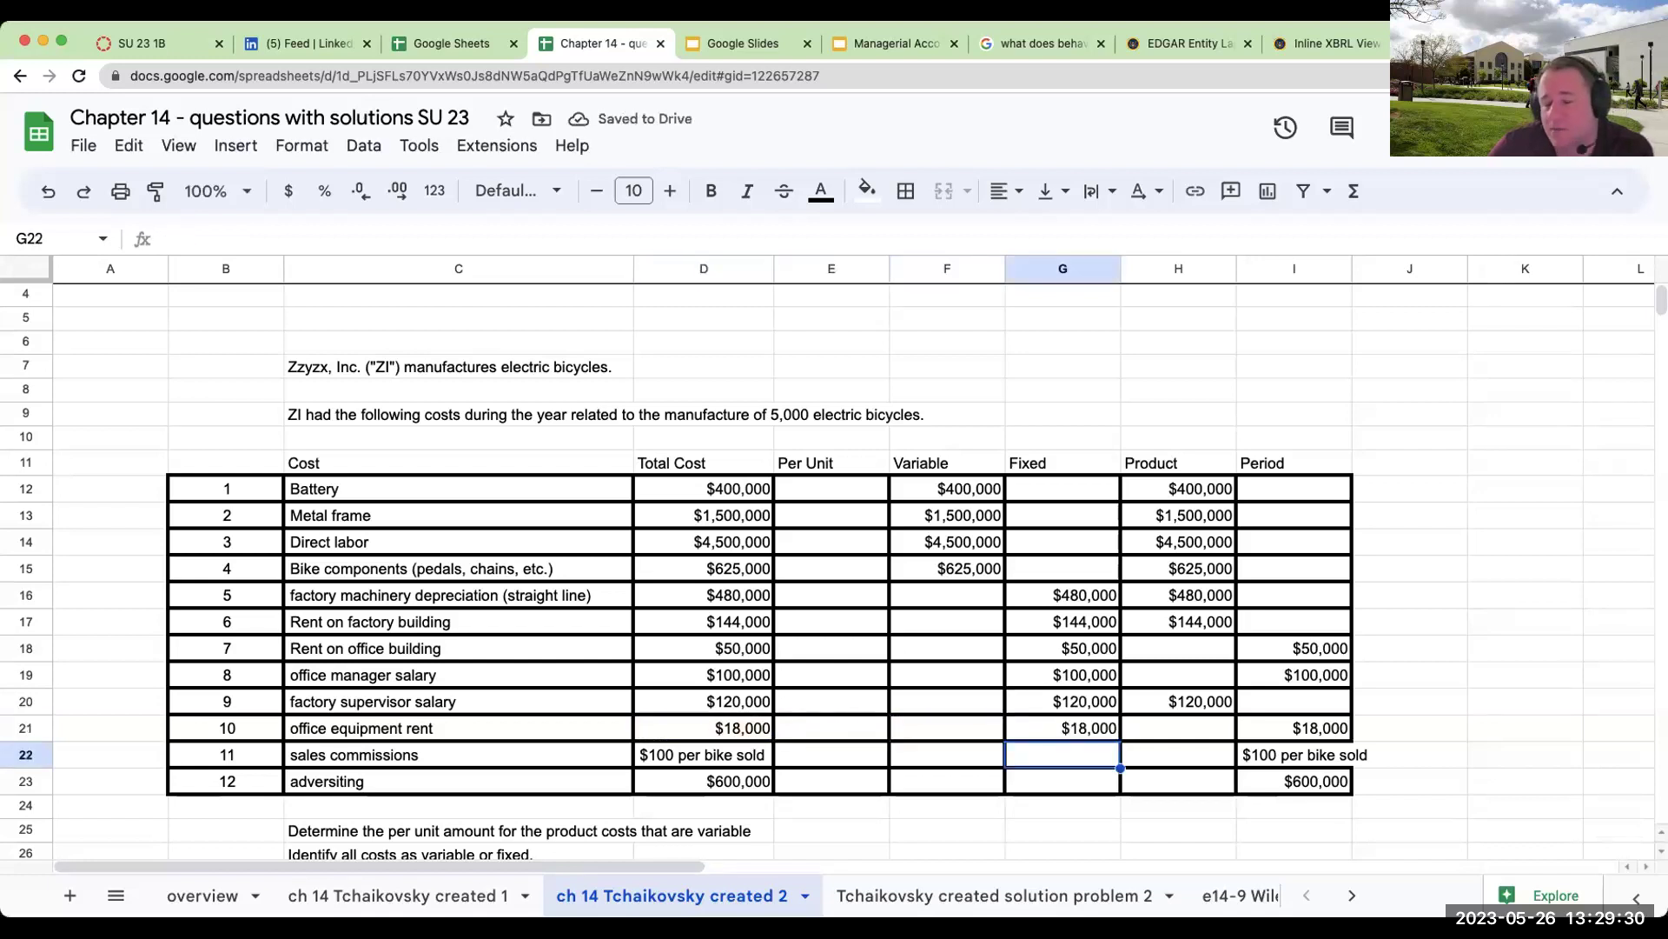
Step: Enter =d22 for sales commissions under Variable and =d23 for advertising under Fixed
click(947, 754)
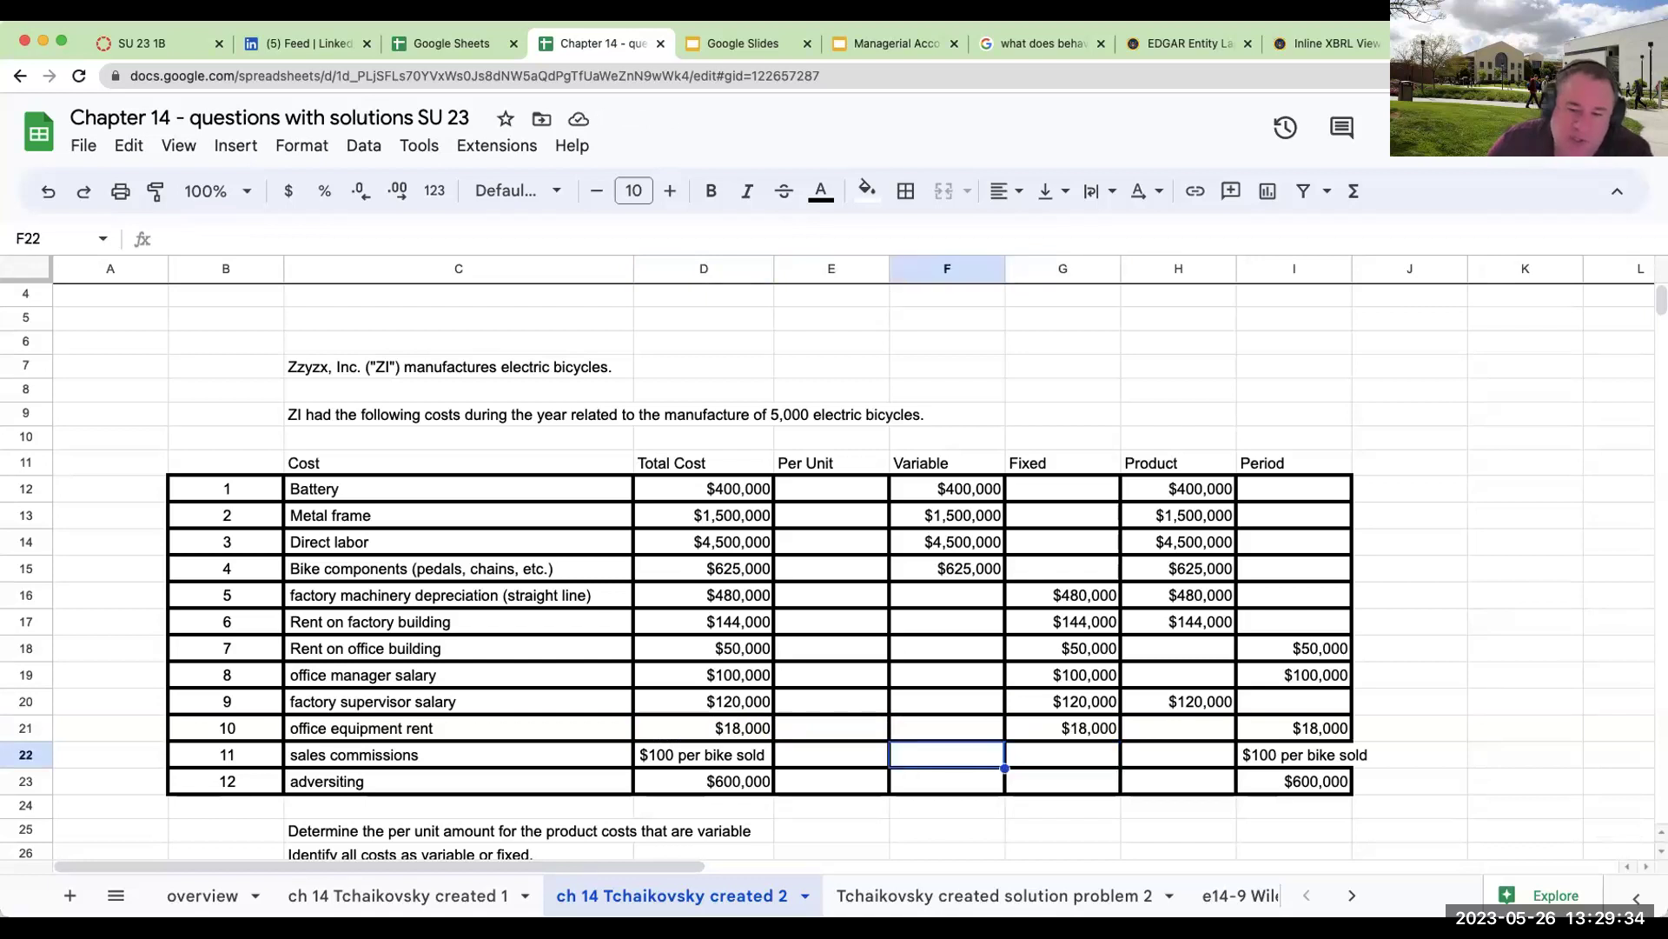
key(Right)
key(Right)
key(Right)
key(Left)
key(Left)
key(Left)
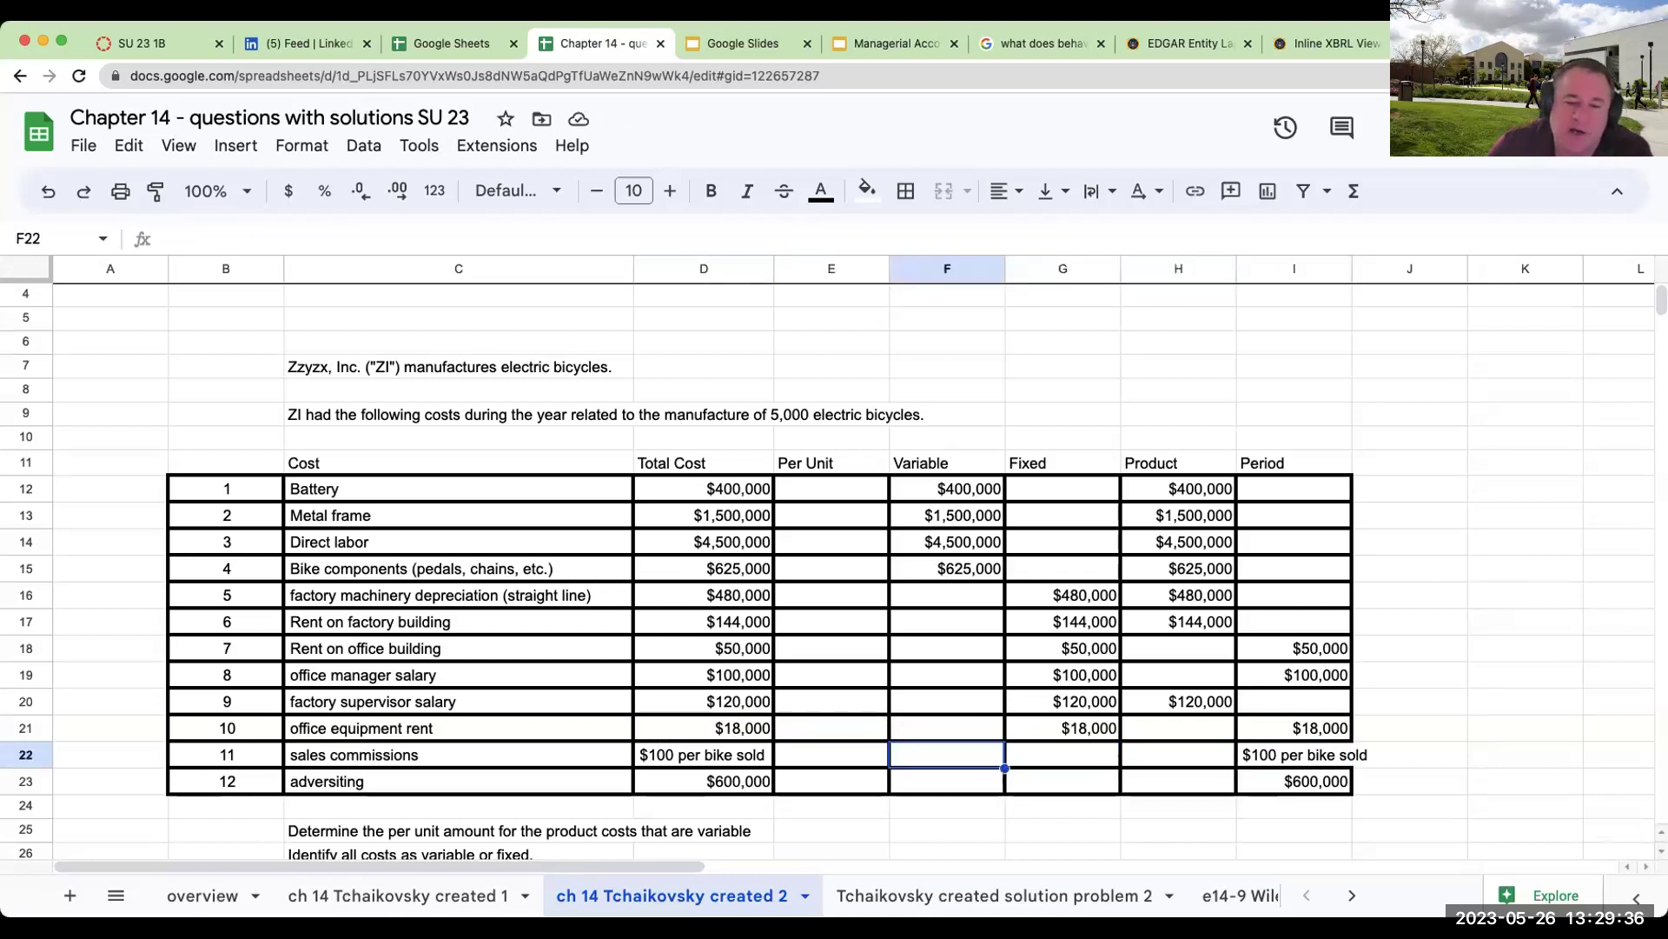
text(=d22)
key(Return)
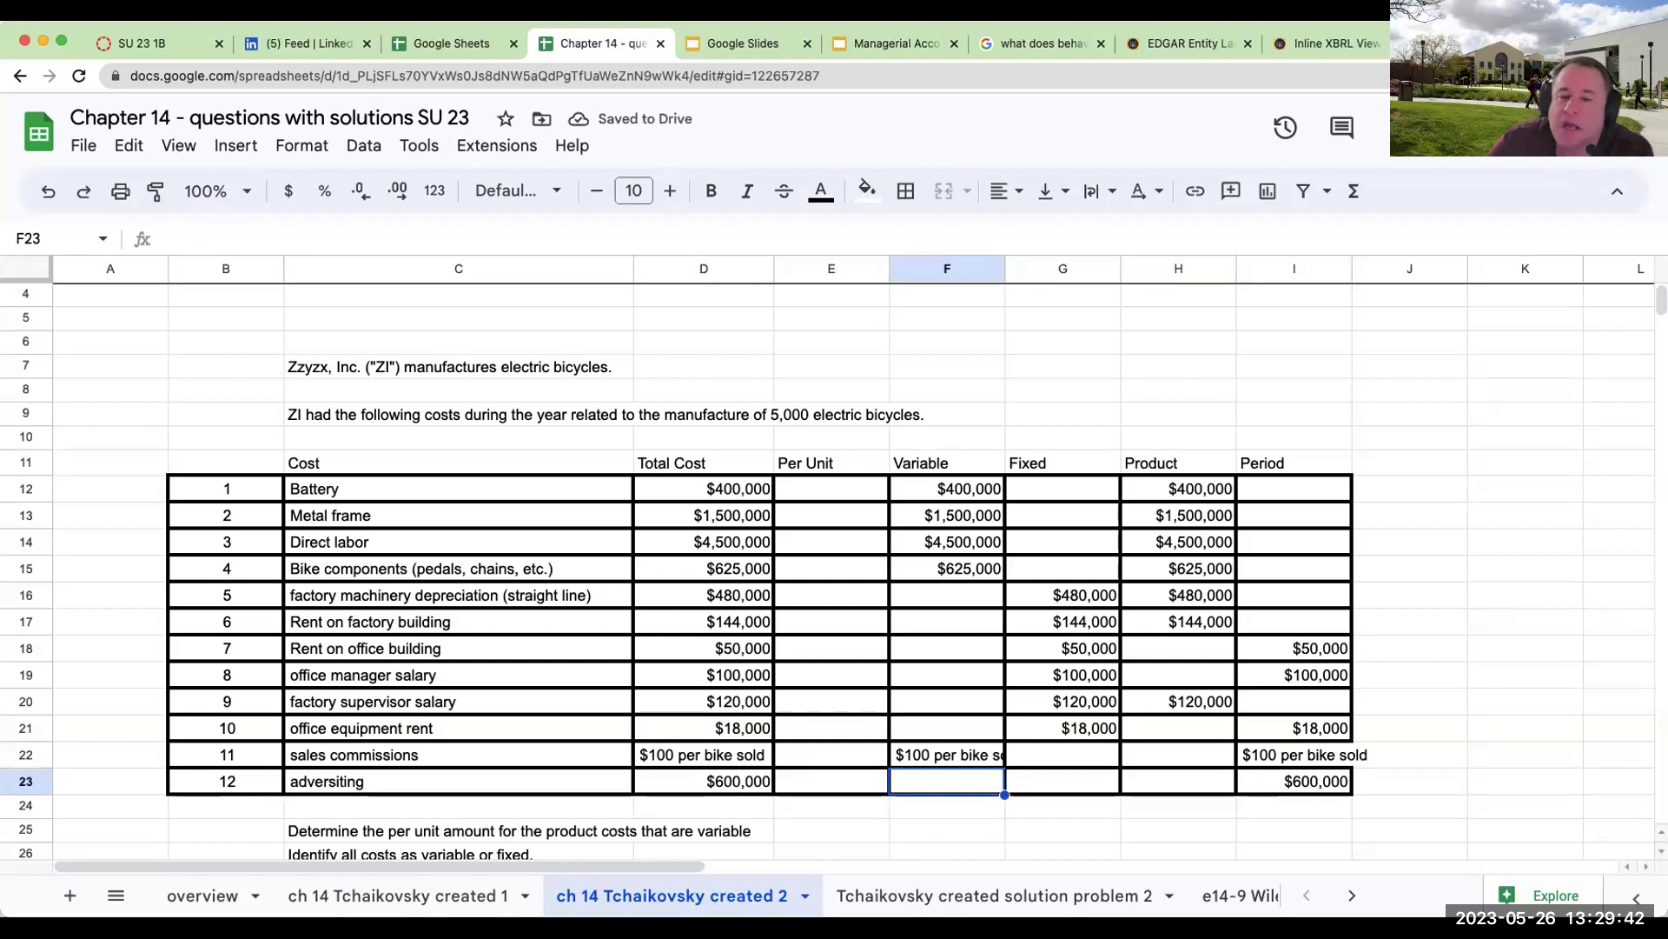
click(1062, 780)
text(=d23)
key(Return)
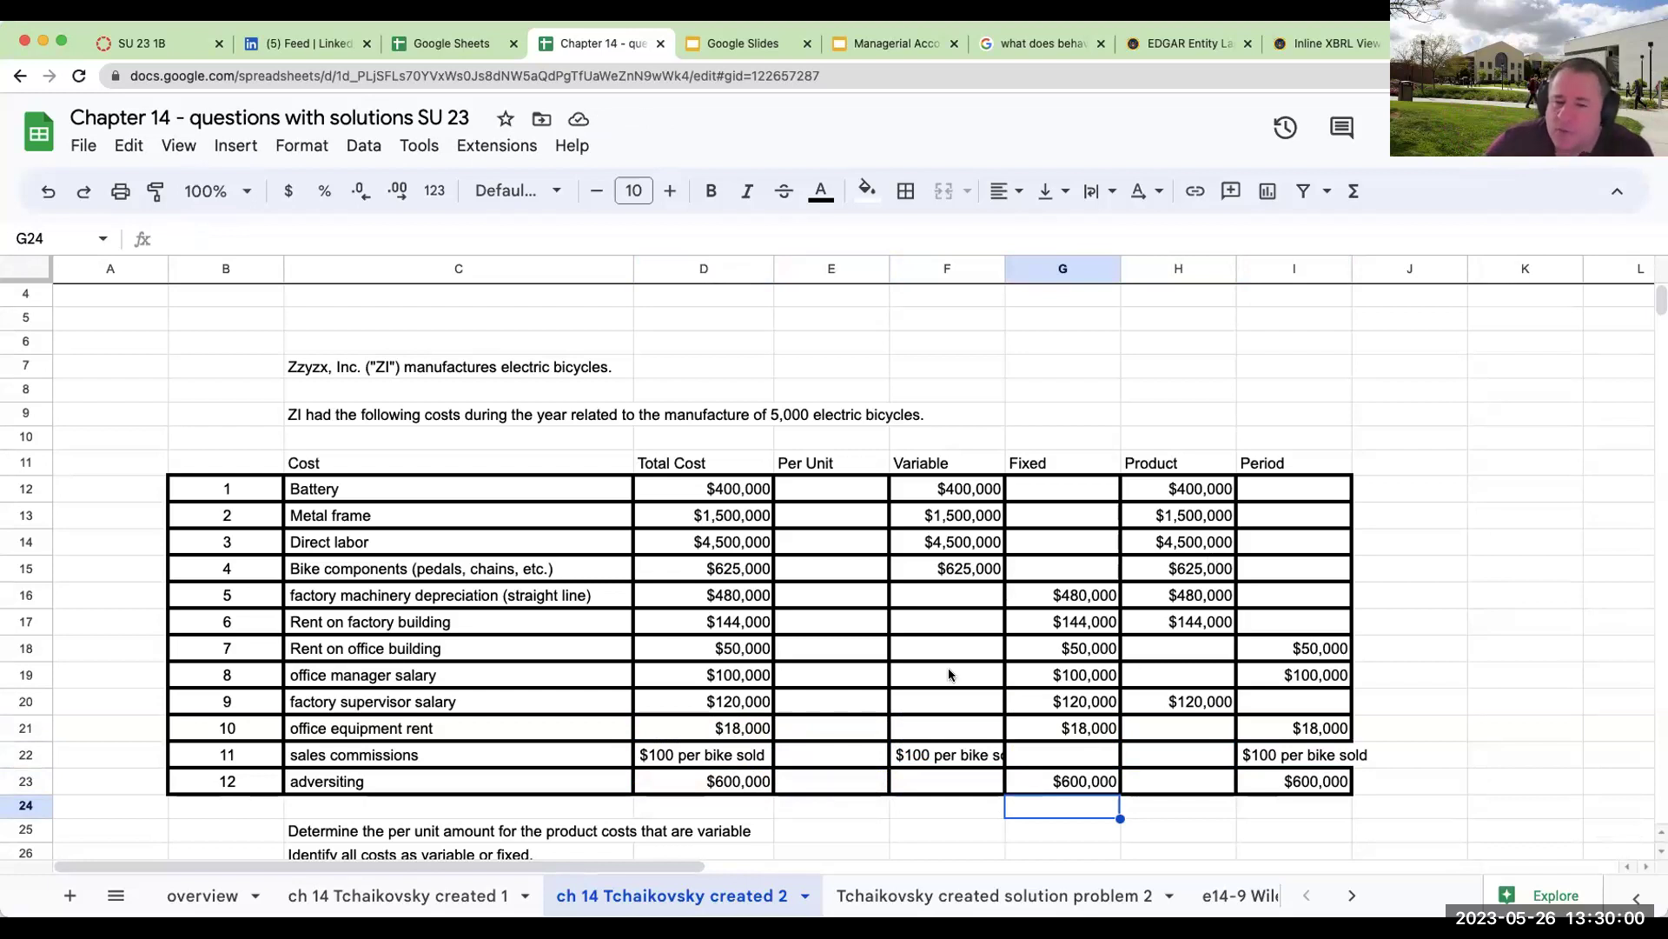
scroll(950, 674, down, 2)
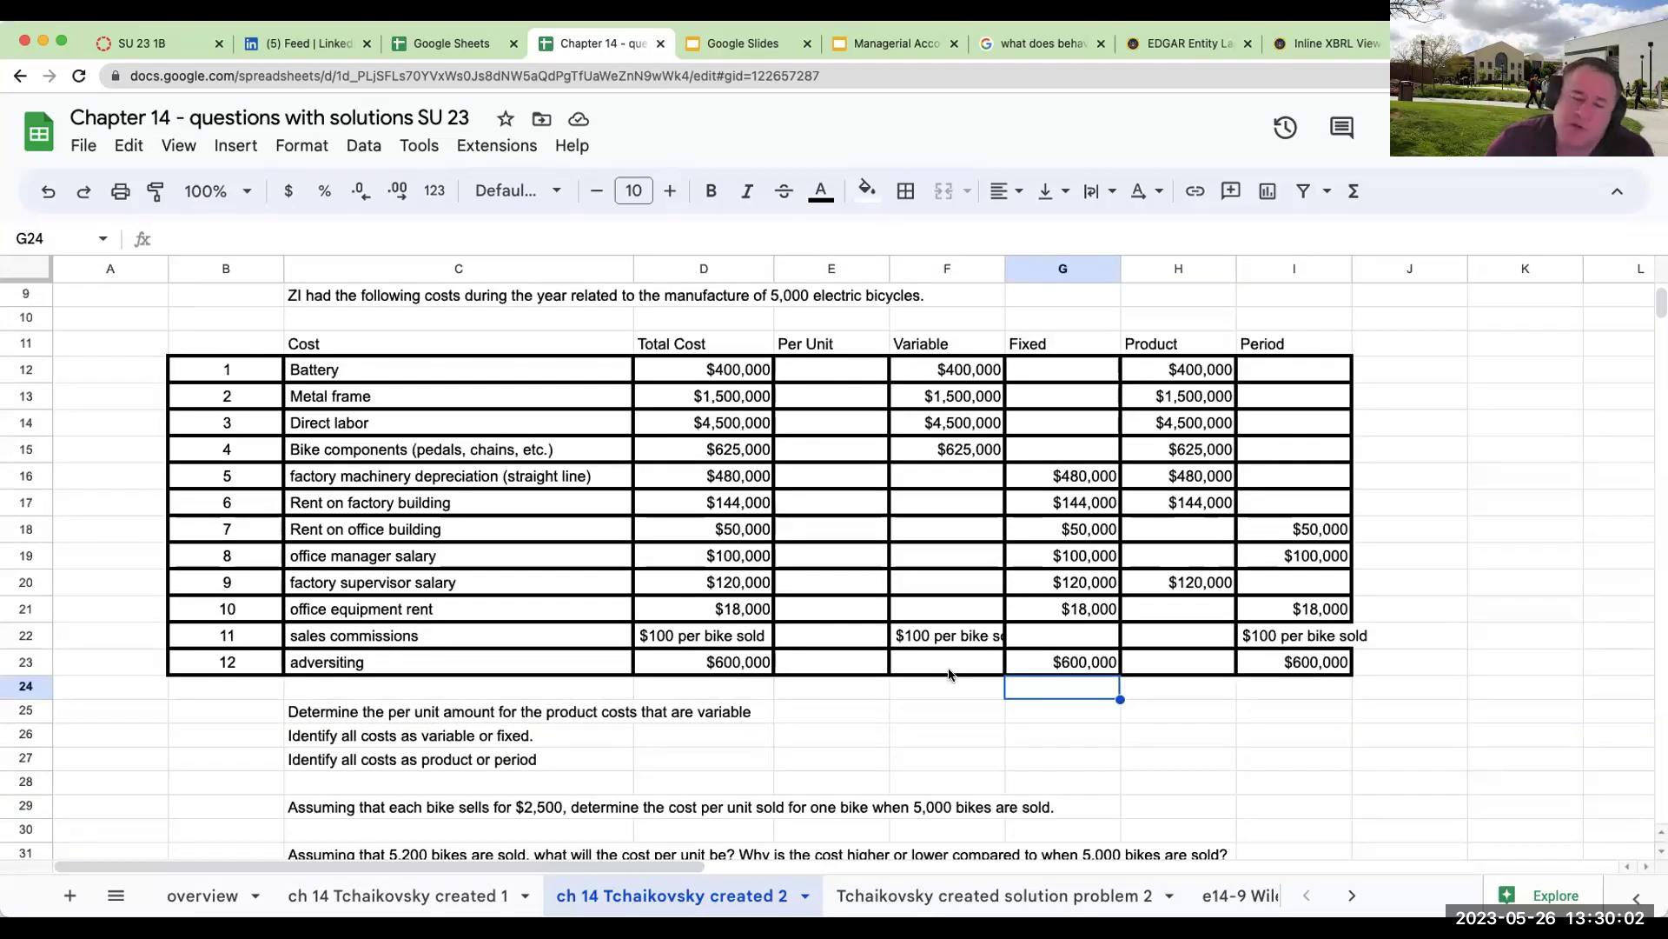
scroll(950, 673, up, 3)
scroll(981, 582, down, 1)
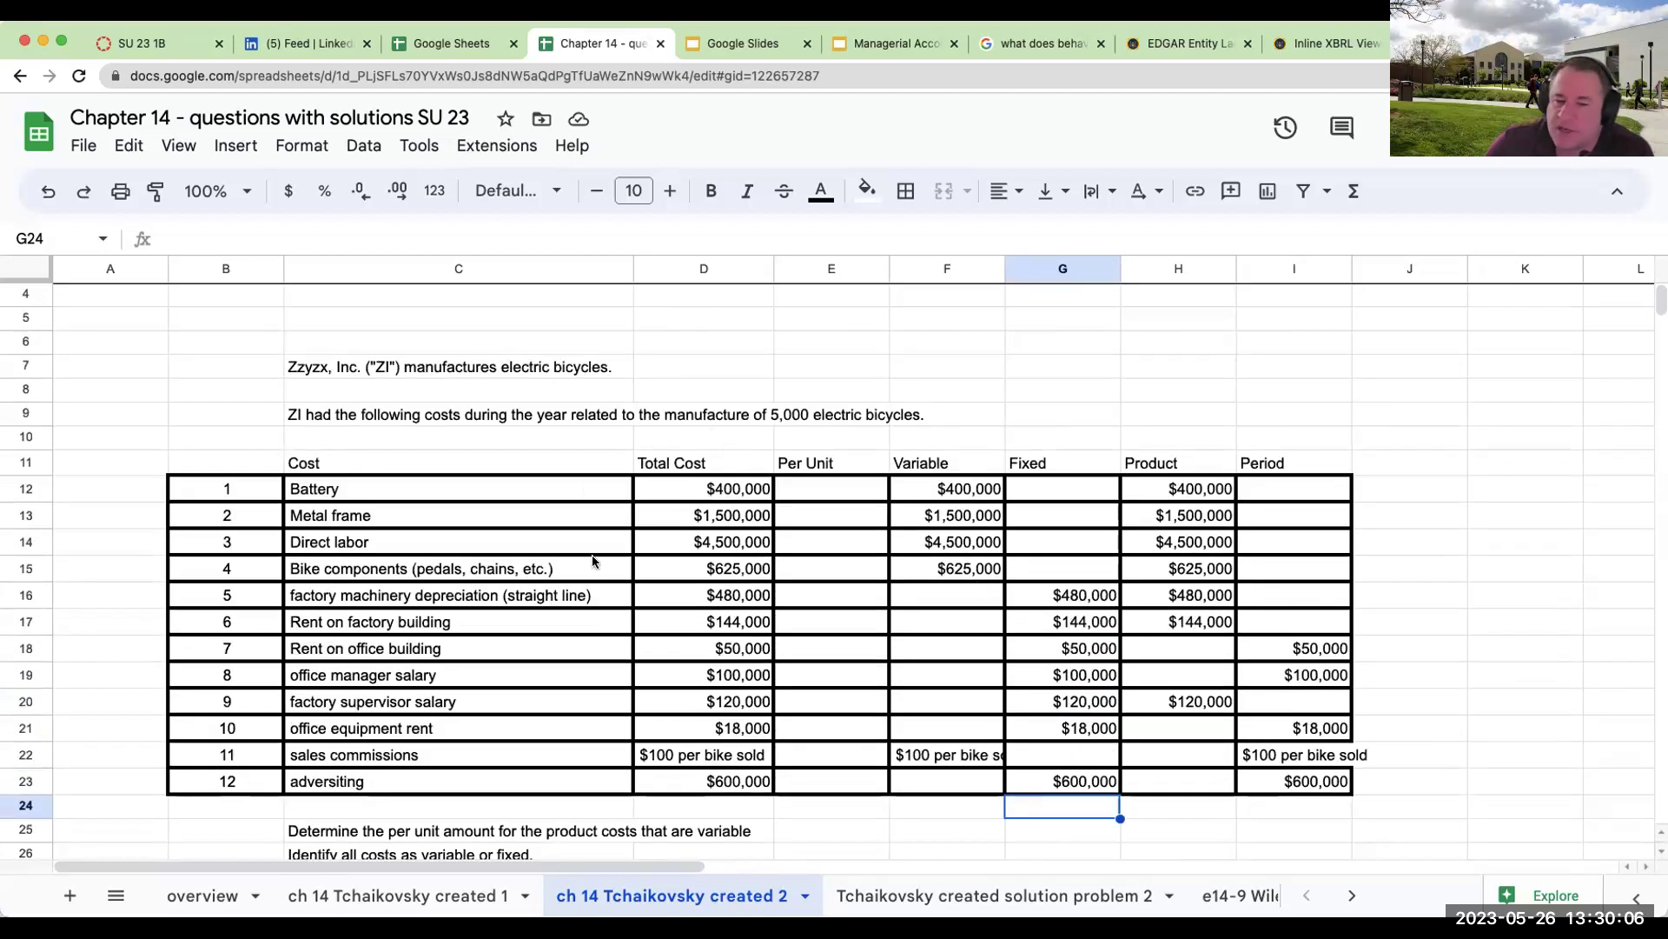
scroll(608, 613, down, 4)
click(358, 531)
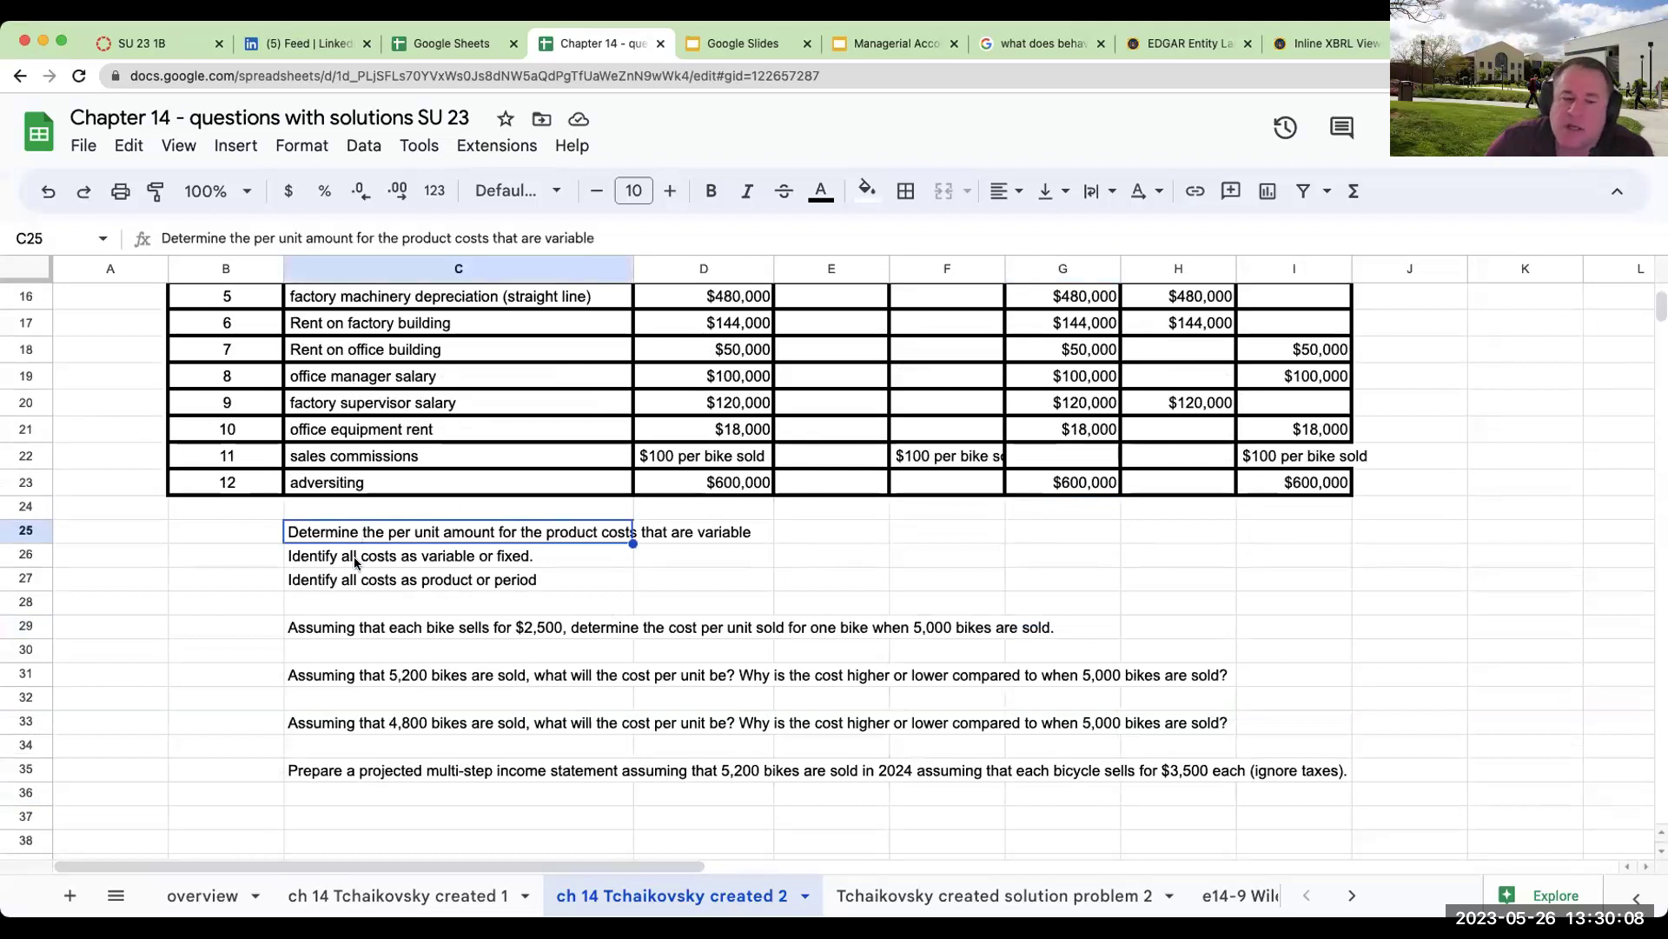
click(355, 560)
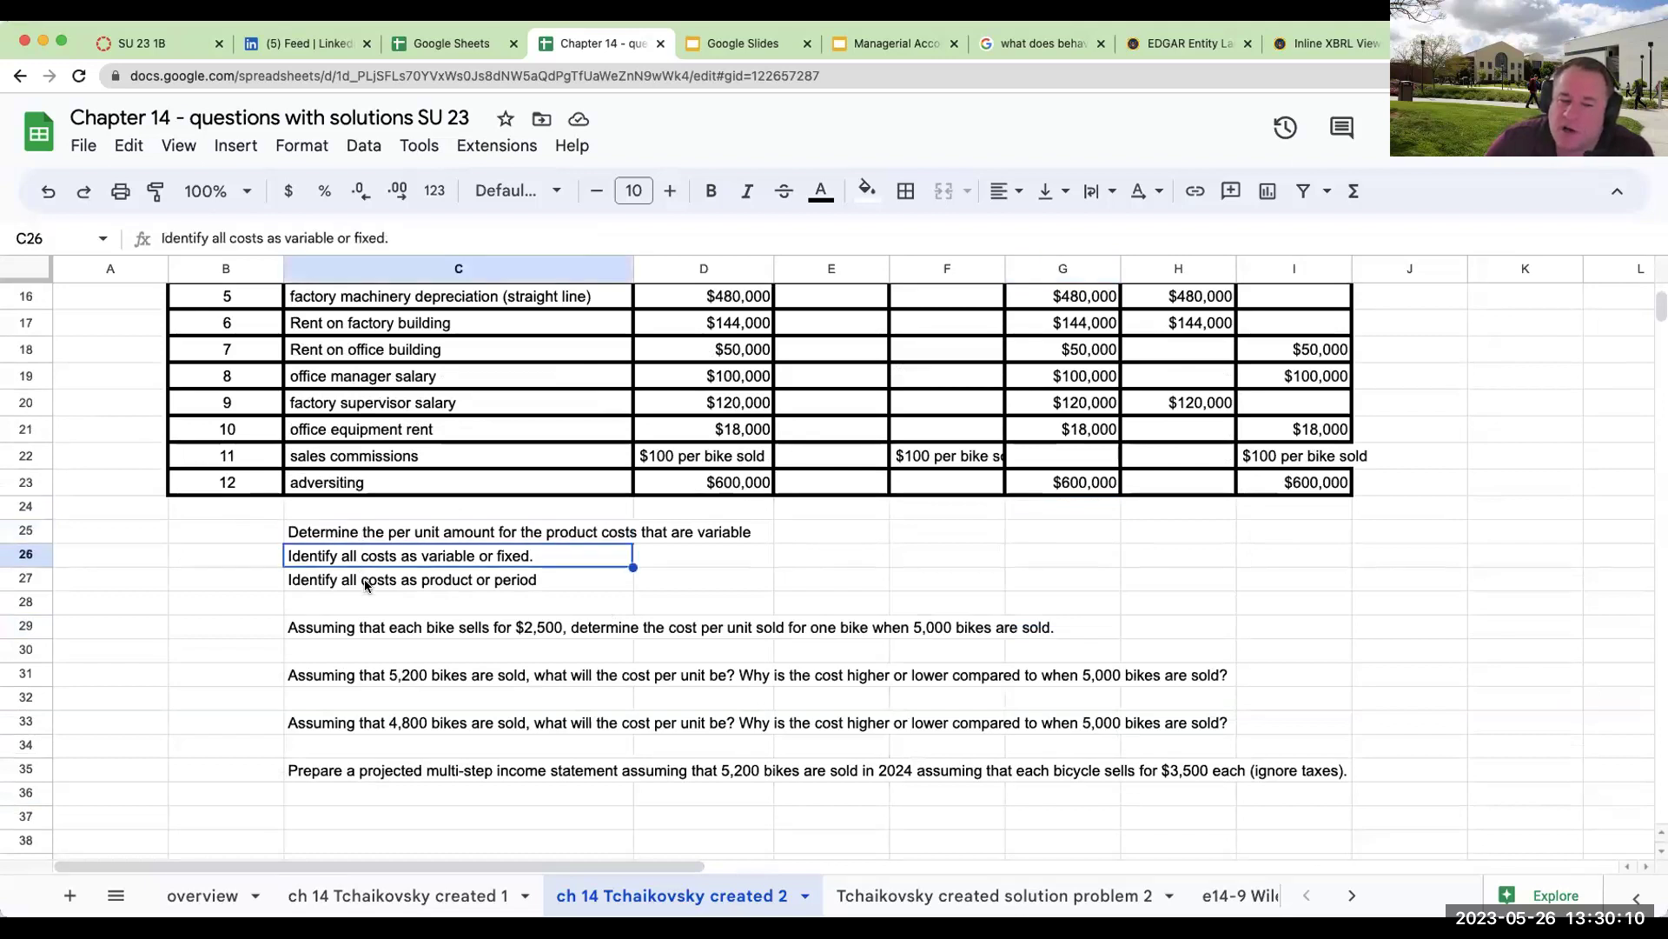
click(365, 585)
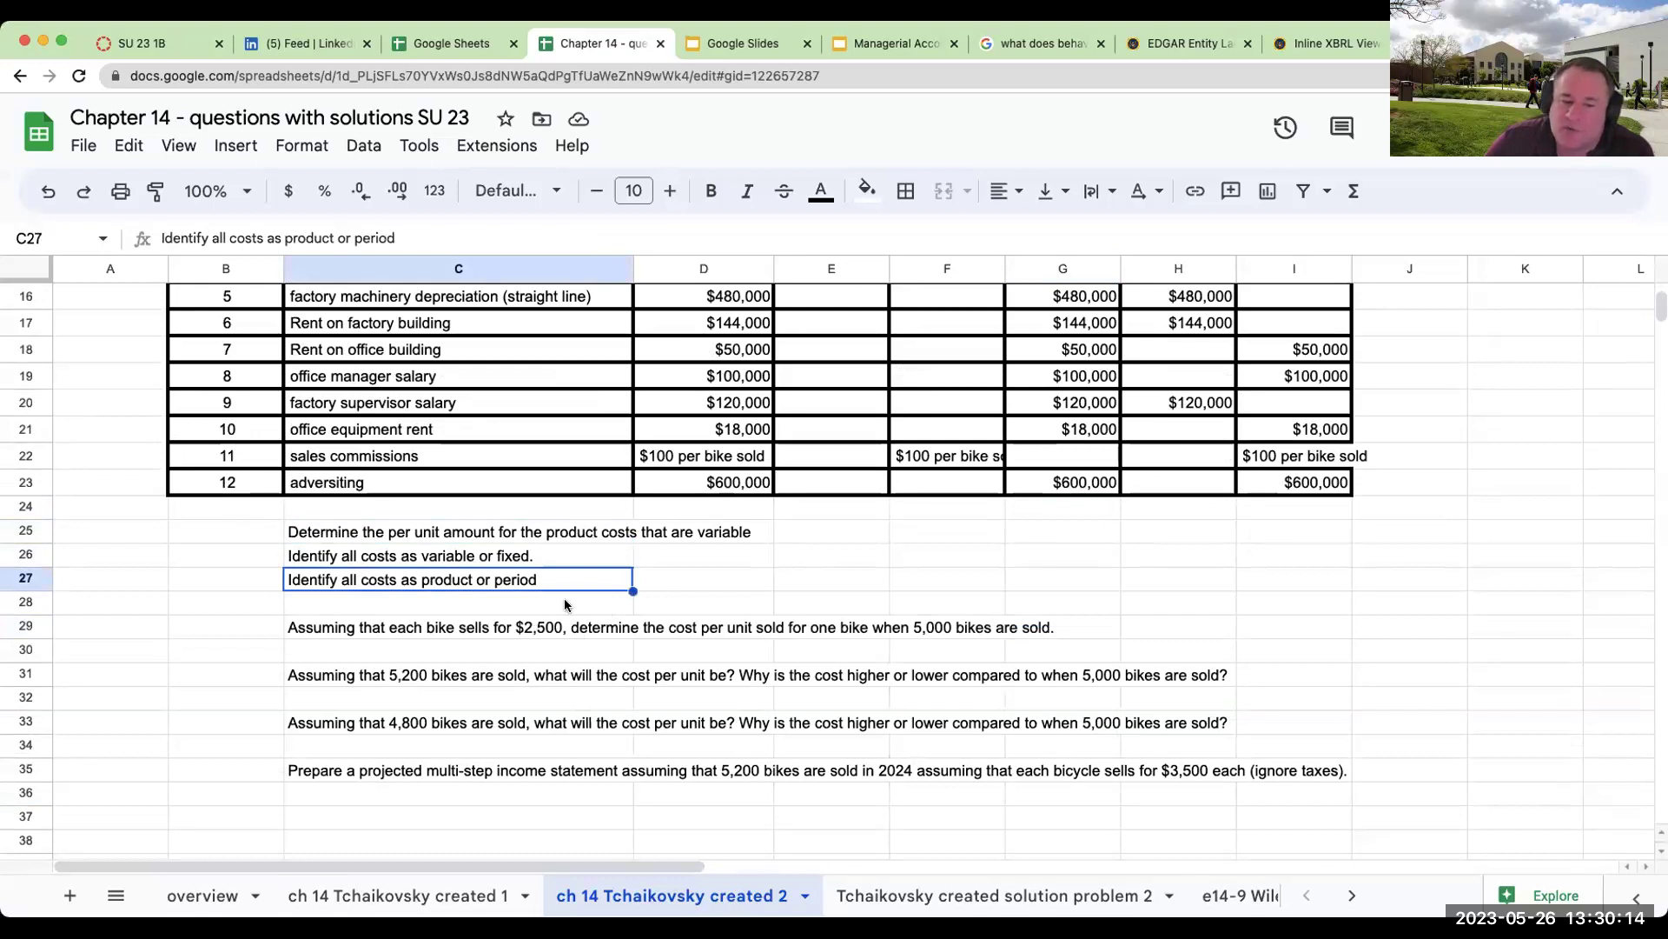
scroll(565, 598, up, 1)
click(402, 590)
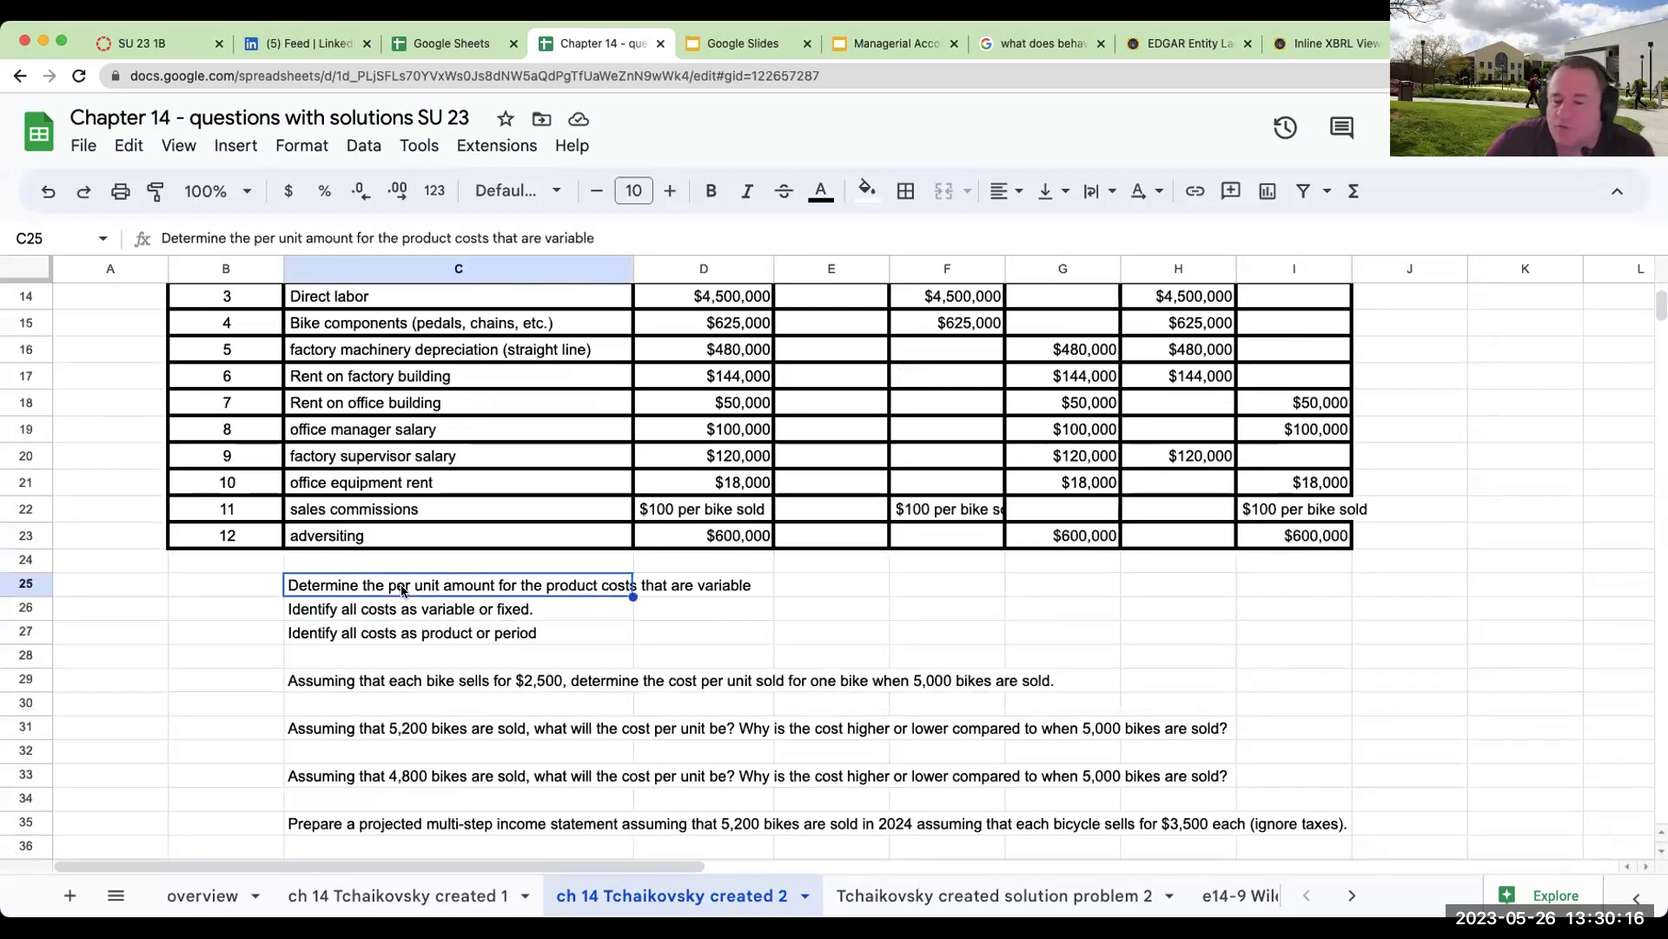
scroll(403, 590, up, 4)
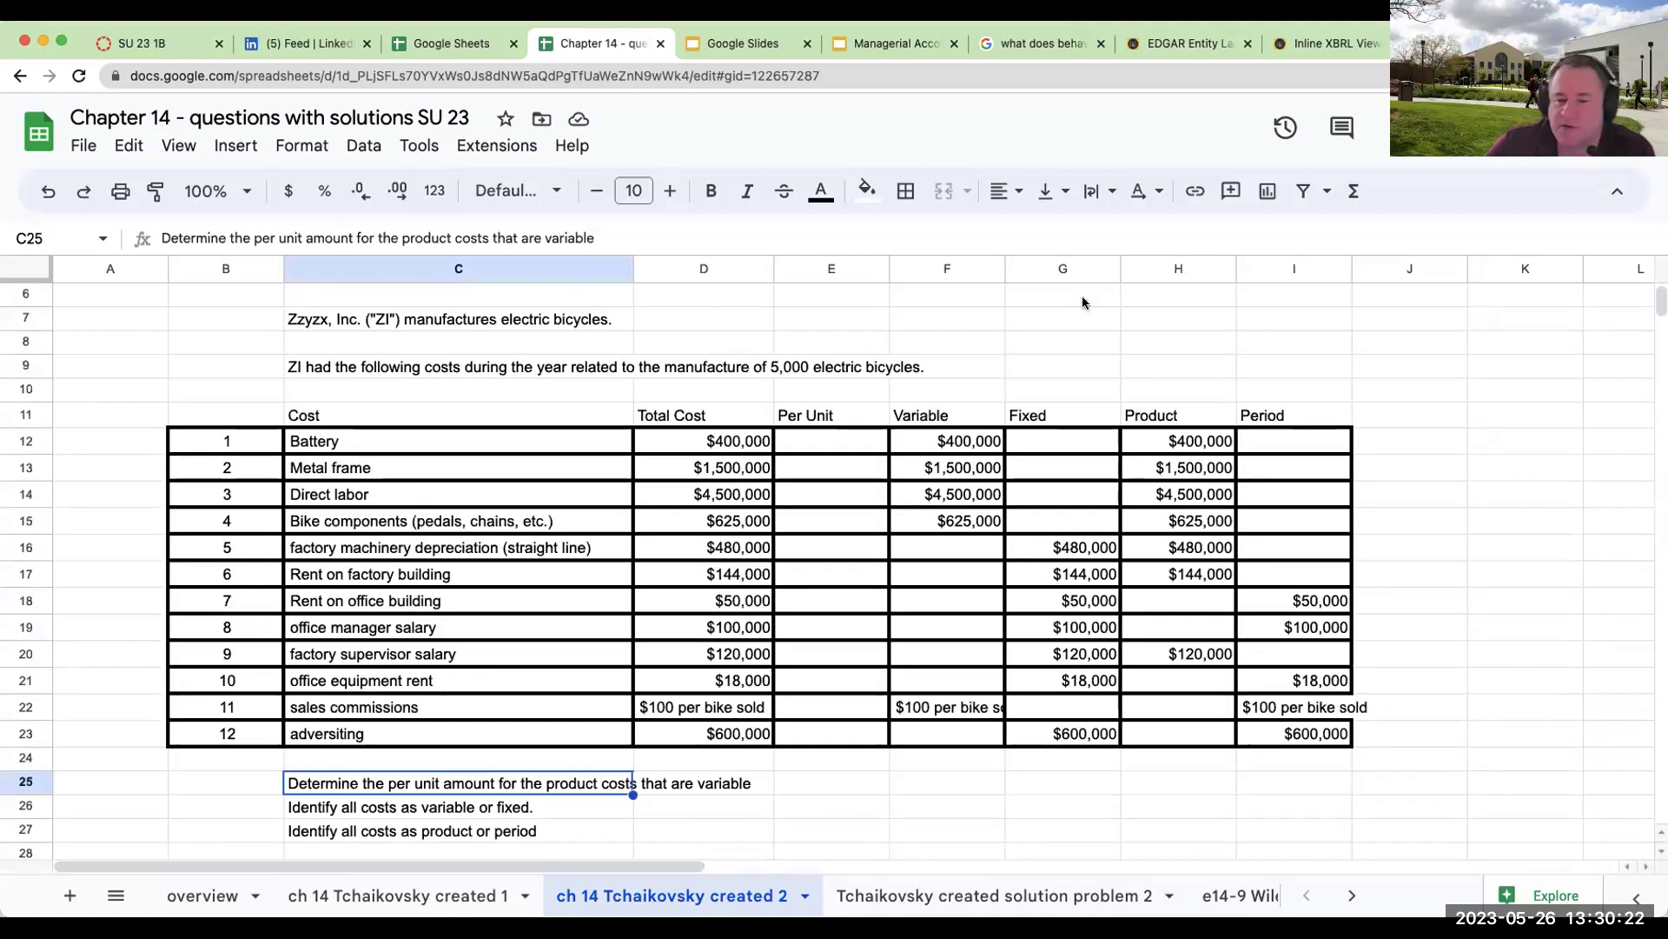
click(850, 439)
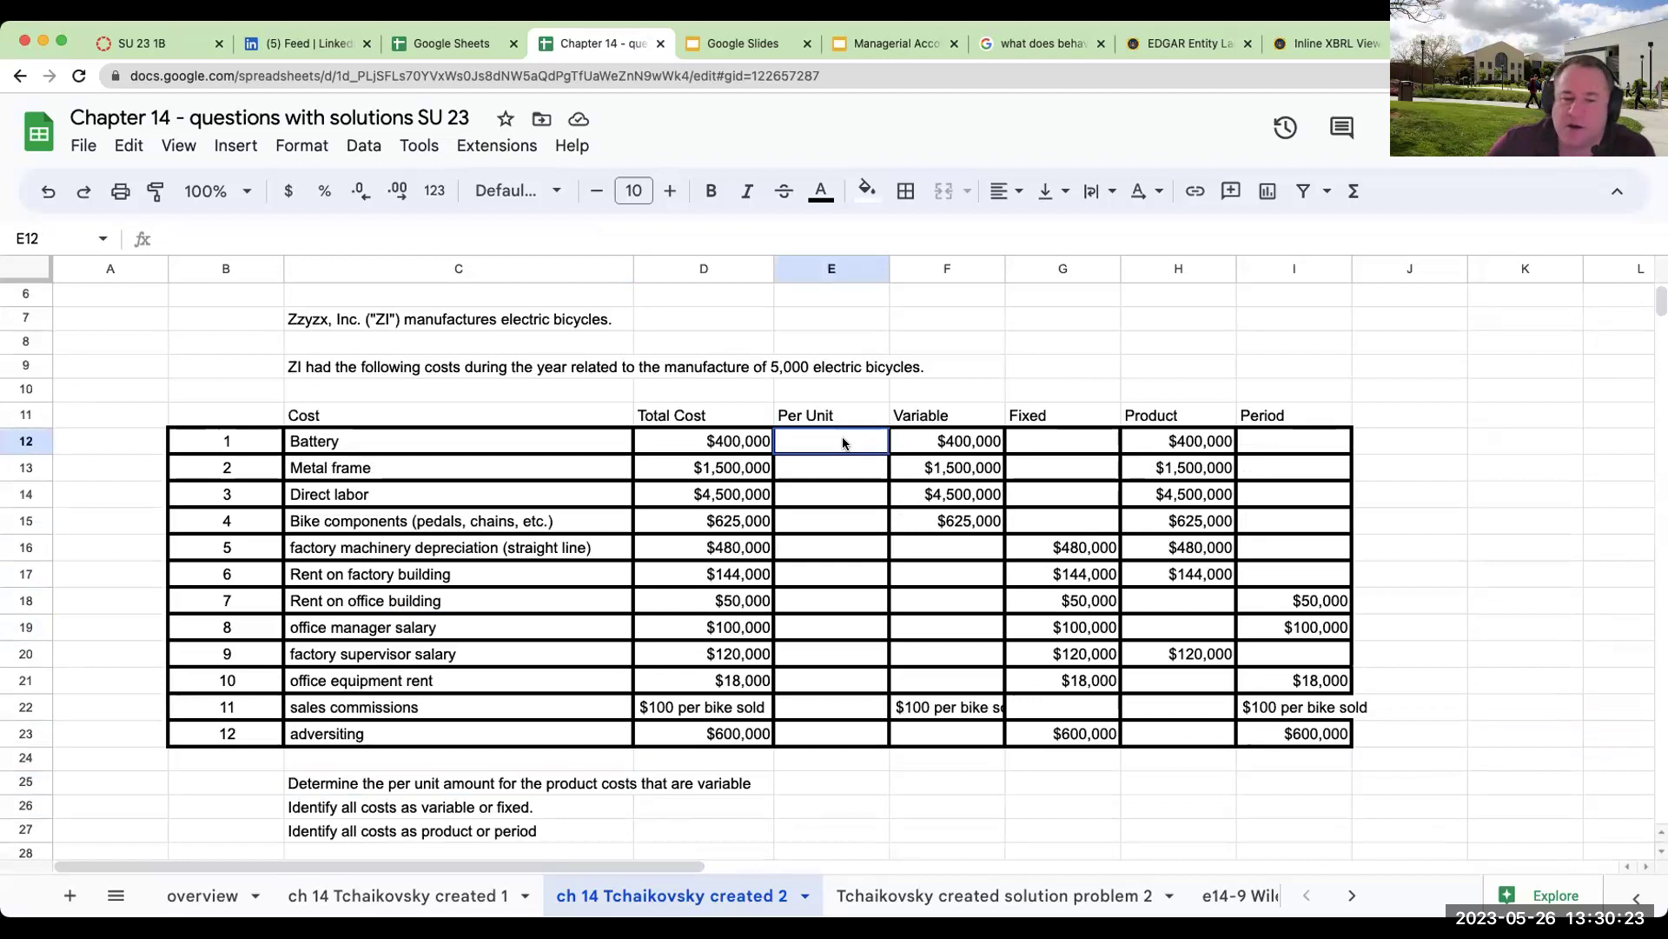
Step: Fill the variable product costs in F12:F15 with yellow
click(952, 447)
drag(969, 439, 974, 519)
click(866, 190)
click(946, 287)
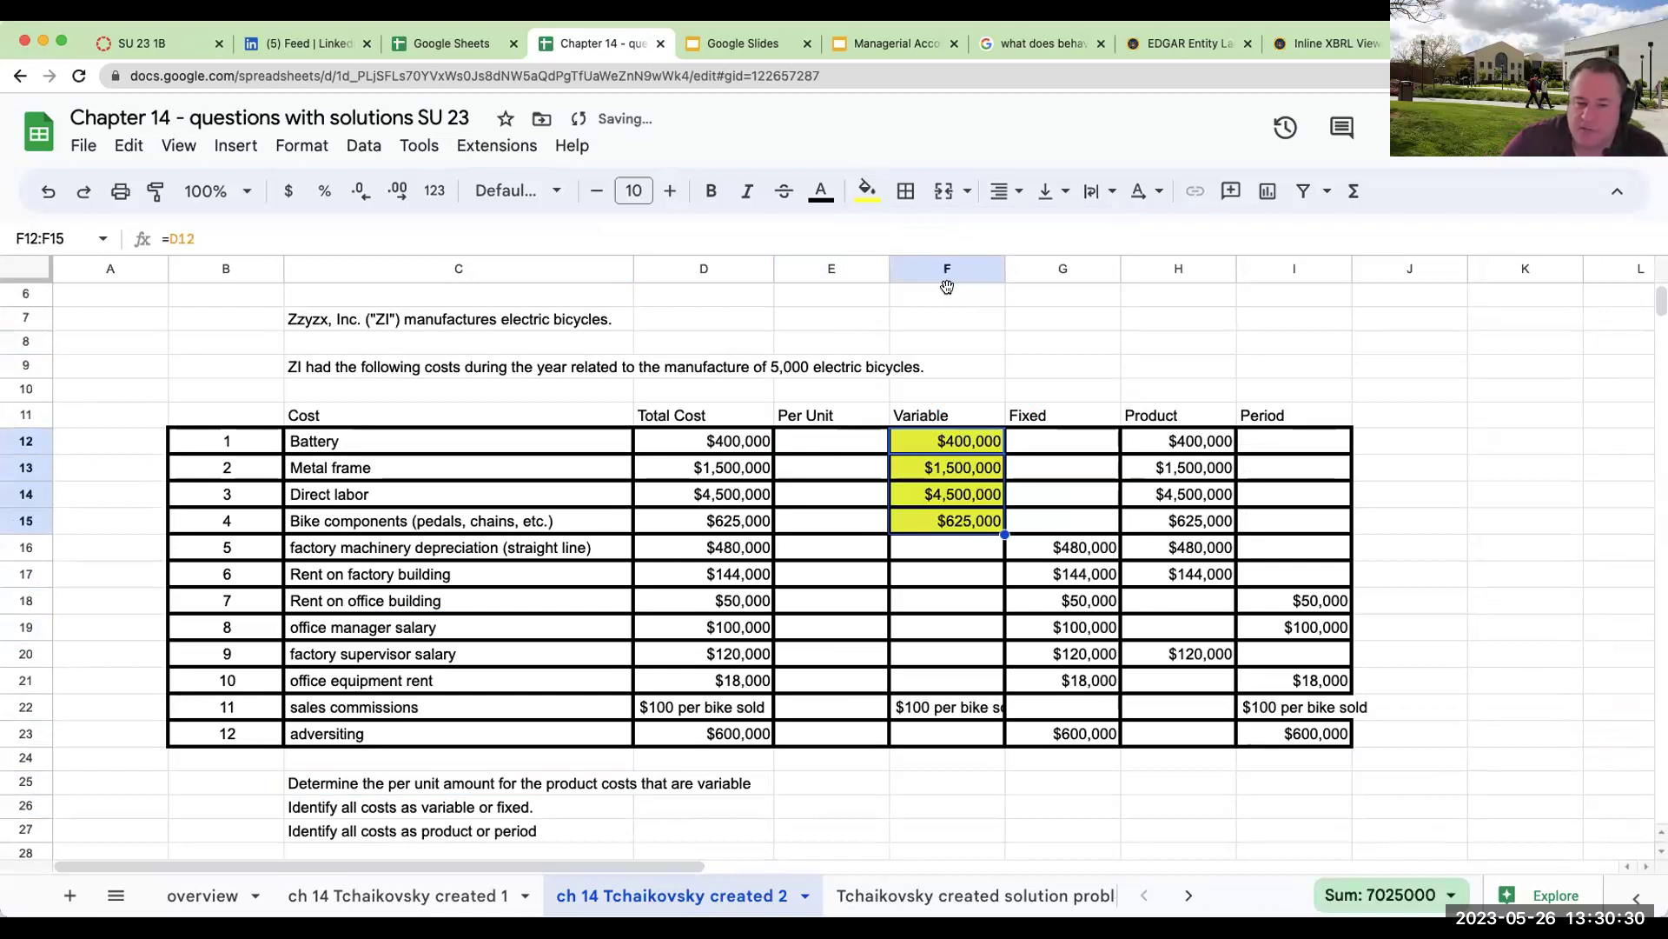
click(822, 531)
Step: Put a formula in K12 referencing the Battery's $400,000 total
click(817, 440)
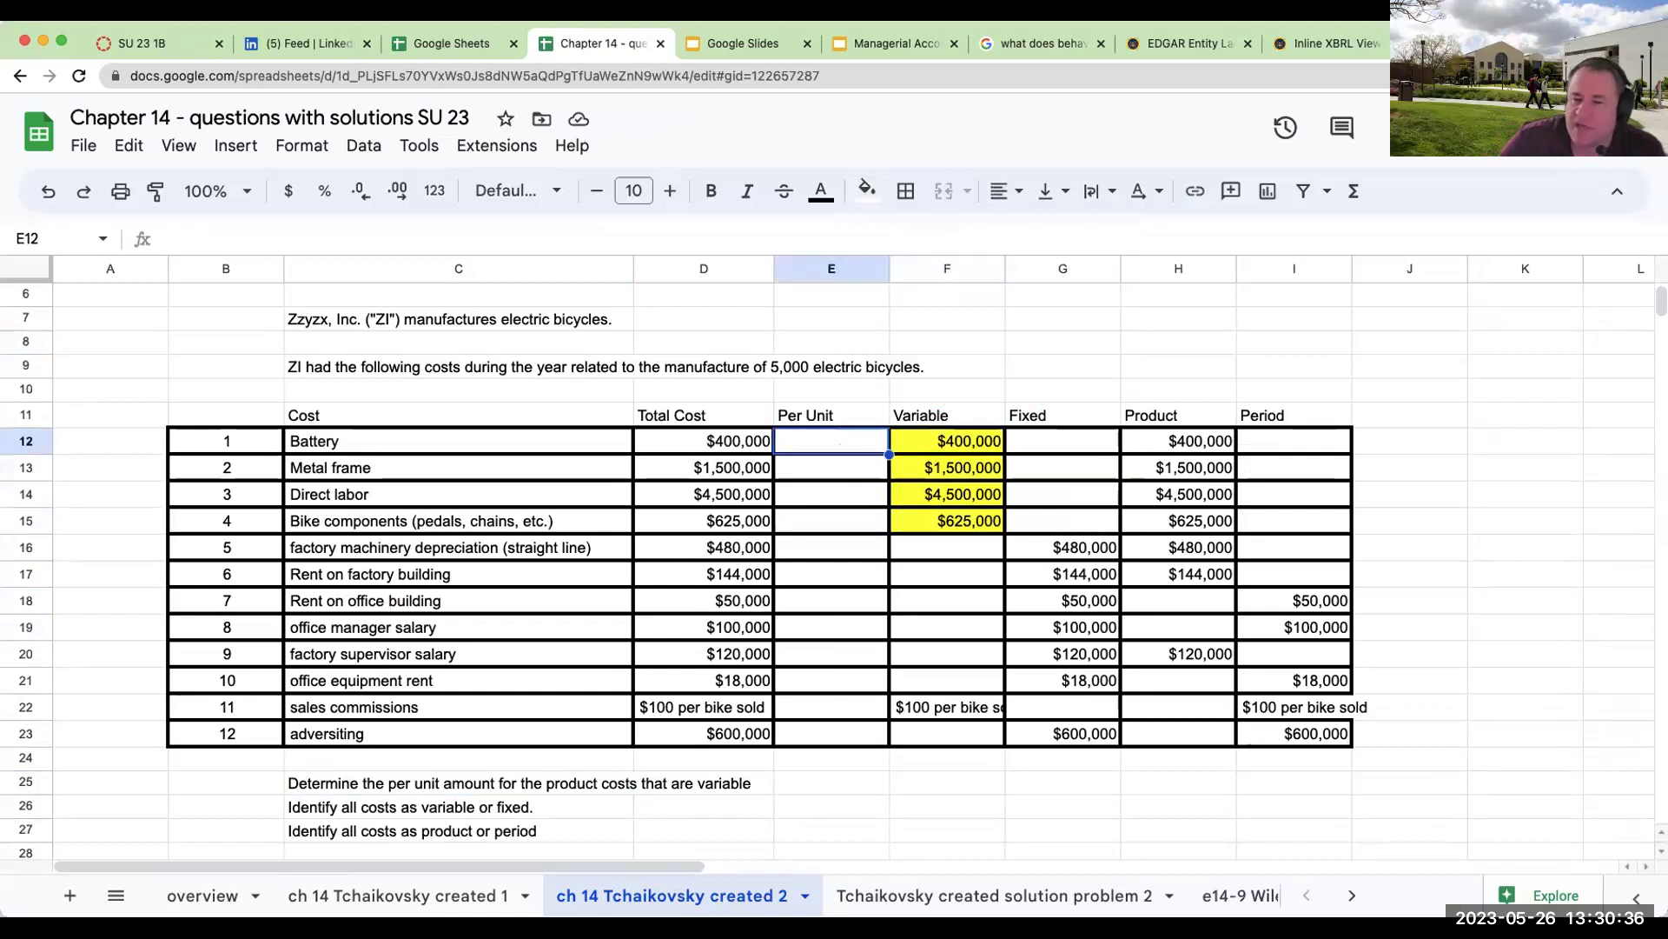
key(Right)
key(Right)
key(Right)
key(Right)
key(Right)
key(Right)
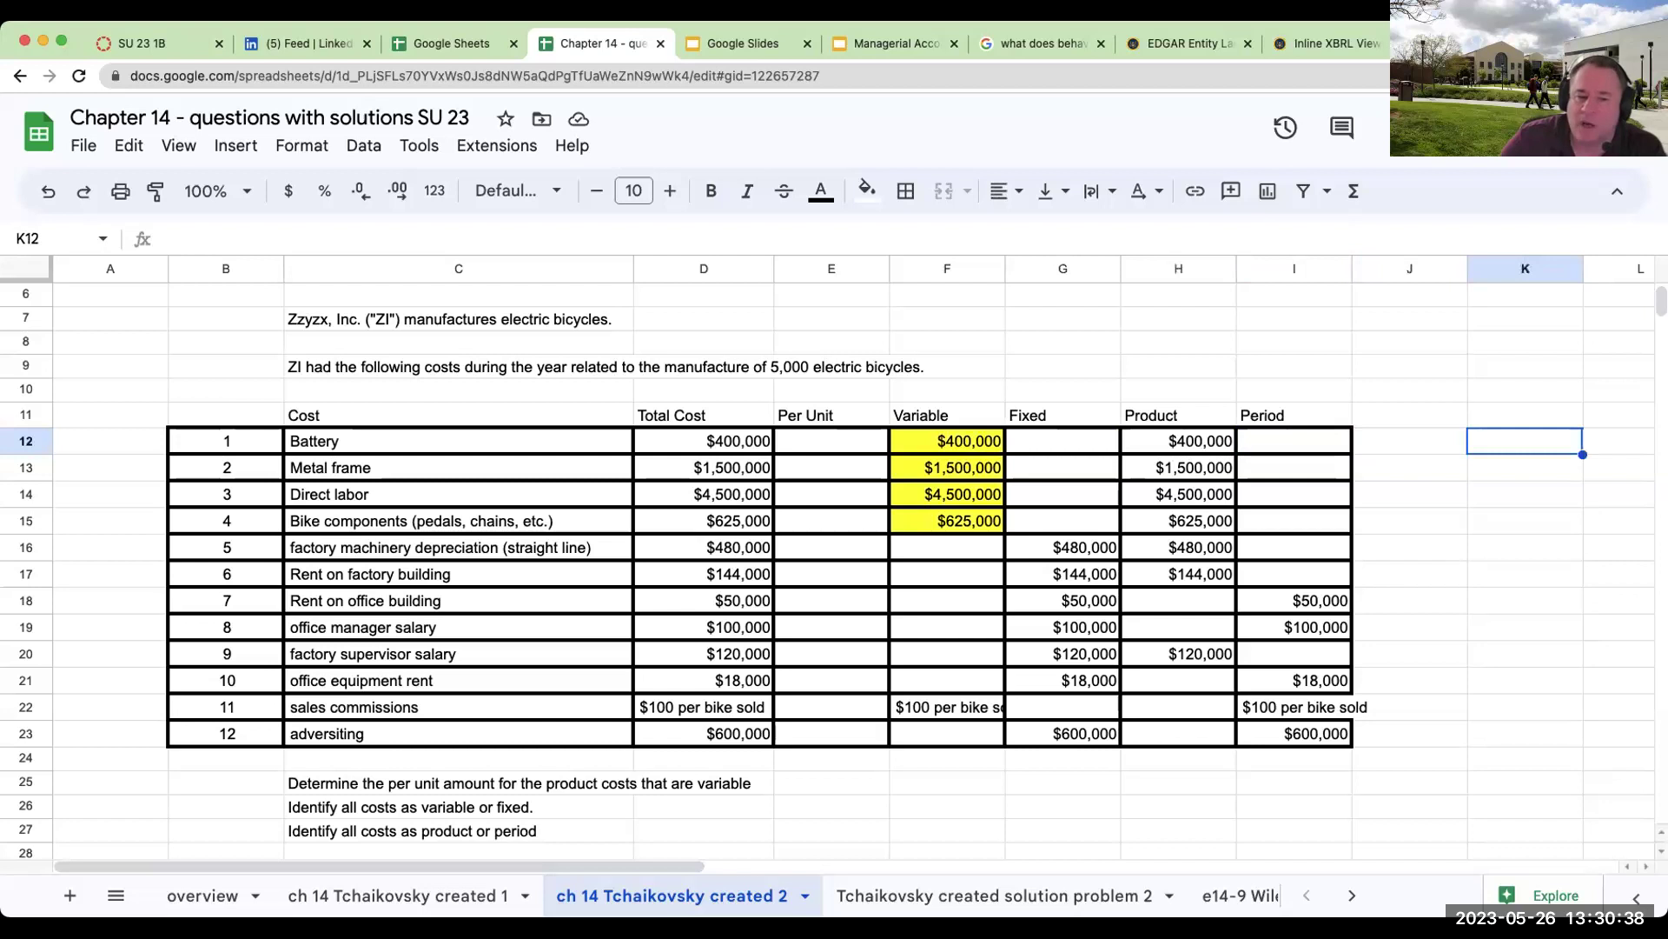
text(=)
key(Left)
key(Left)
key(Left)
key(Left)
key(Left)
key(Left)
key(Left)
key(Return)
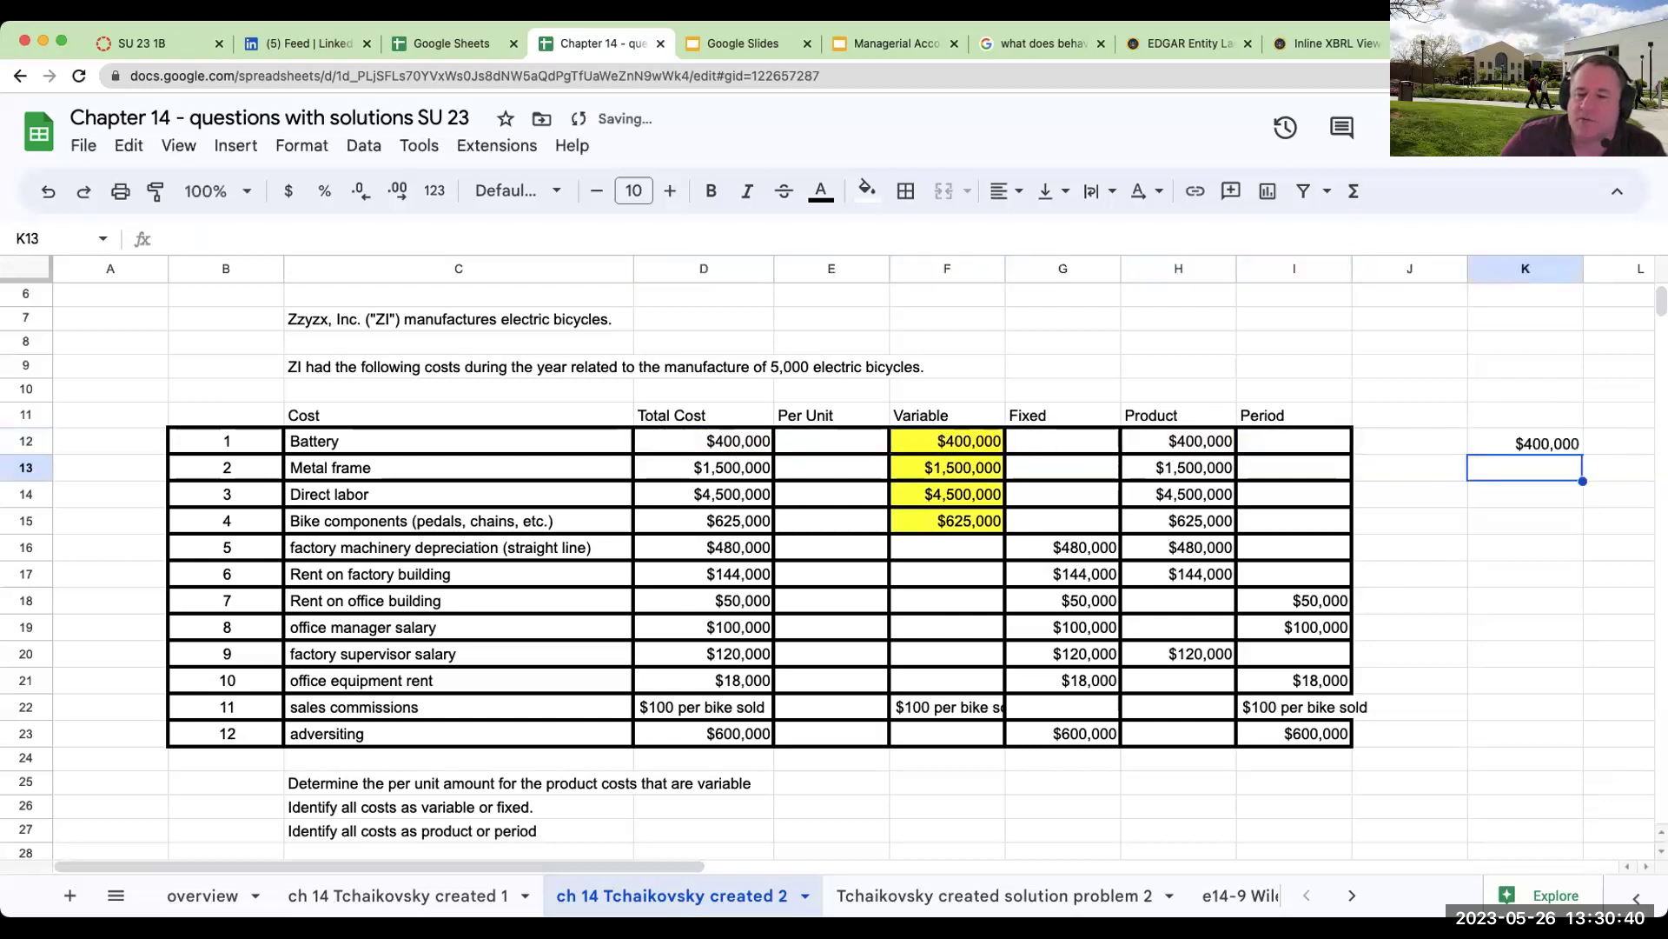
scroll(834, 556, right, 2)
click(1294, 441)
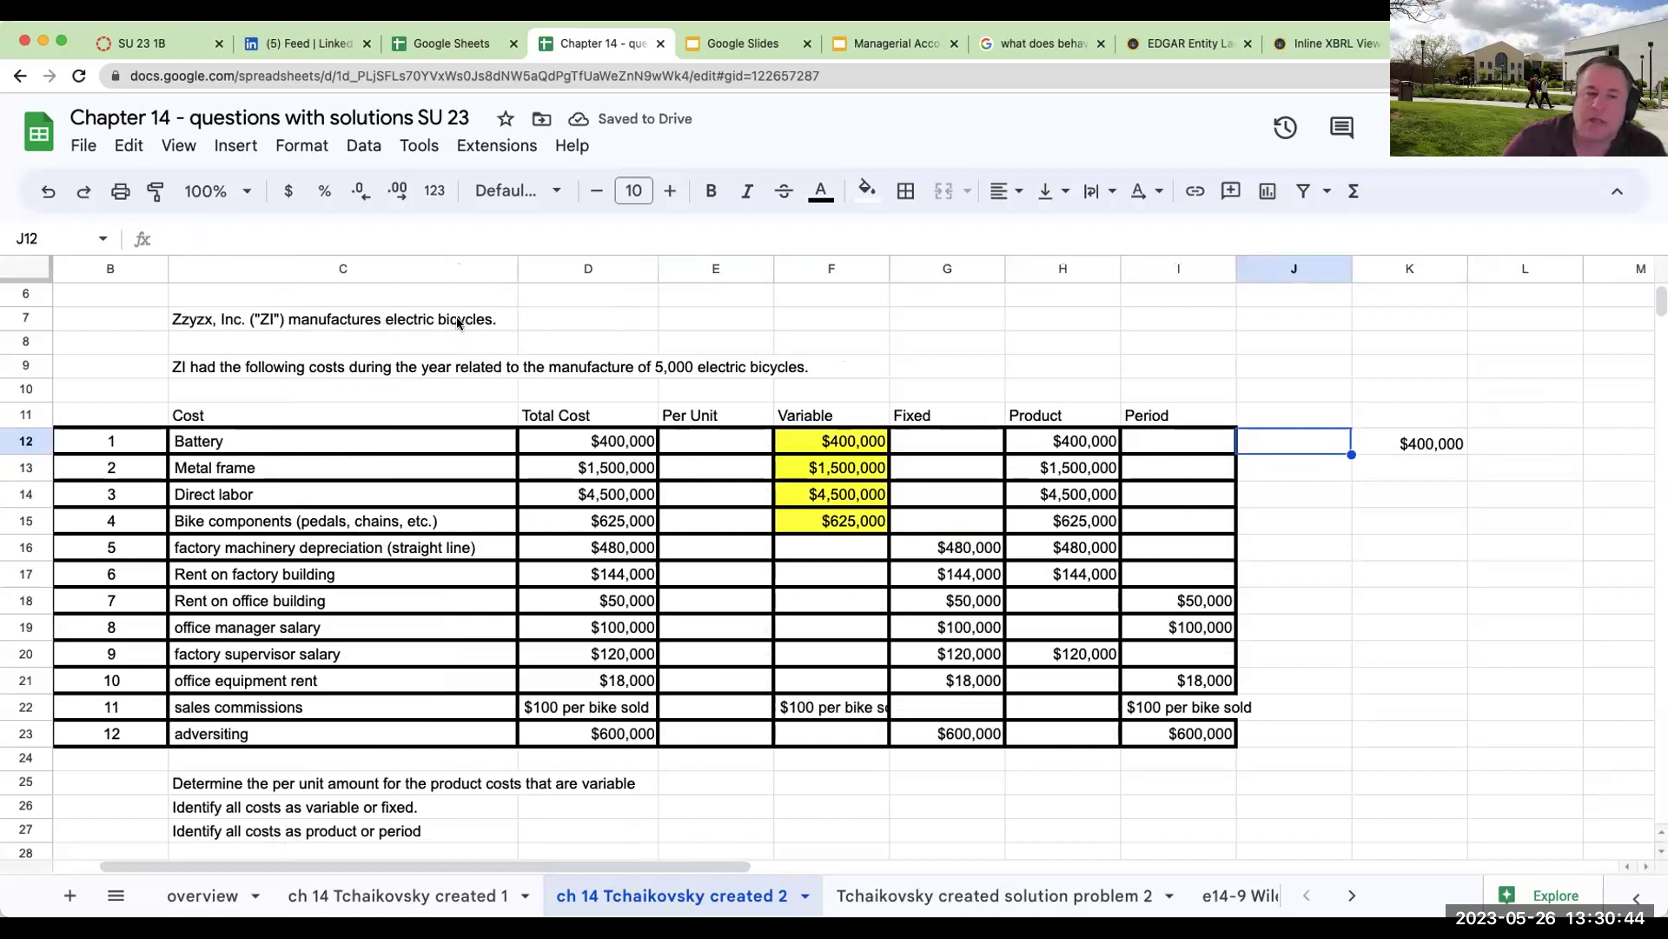
Step: Enter 5000 bikes in K13, compute =K12/K13 in L12, and record 80 as Battery's per-unit cost
click(281, 361)
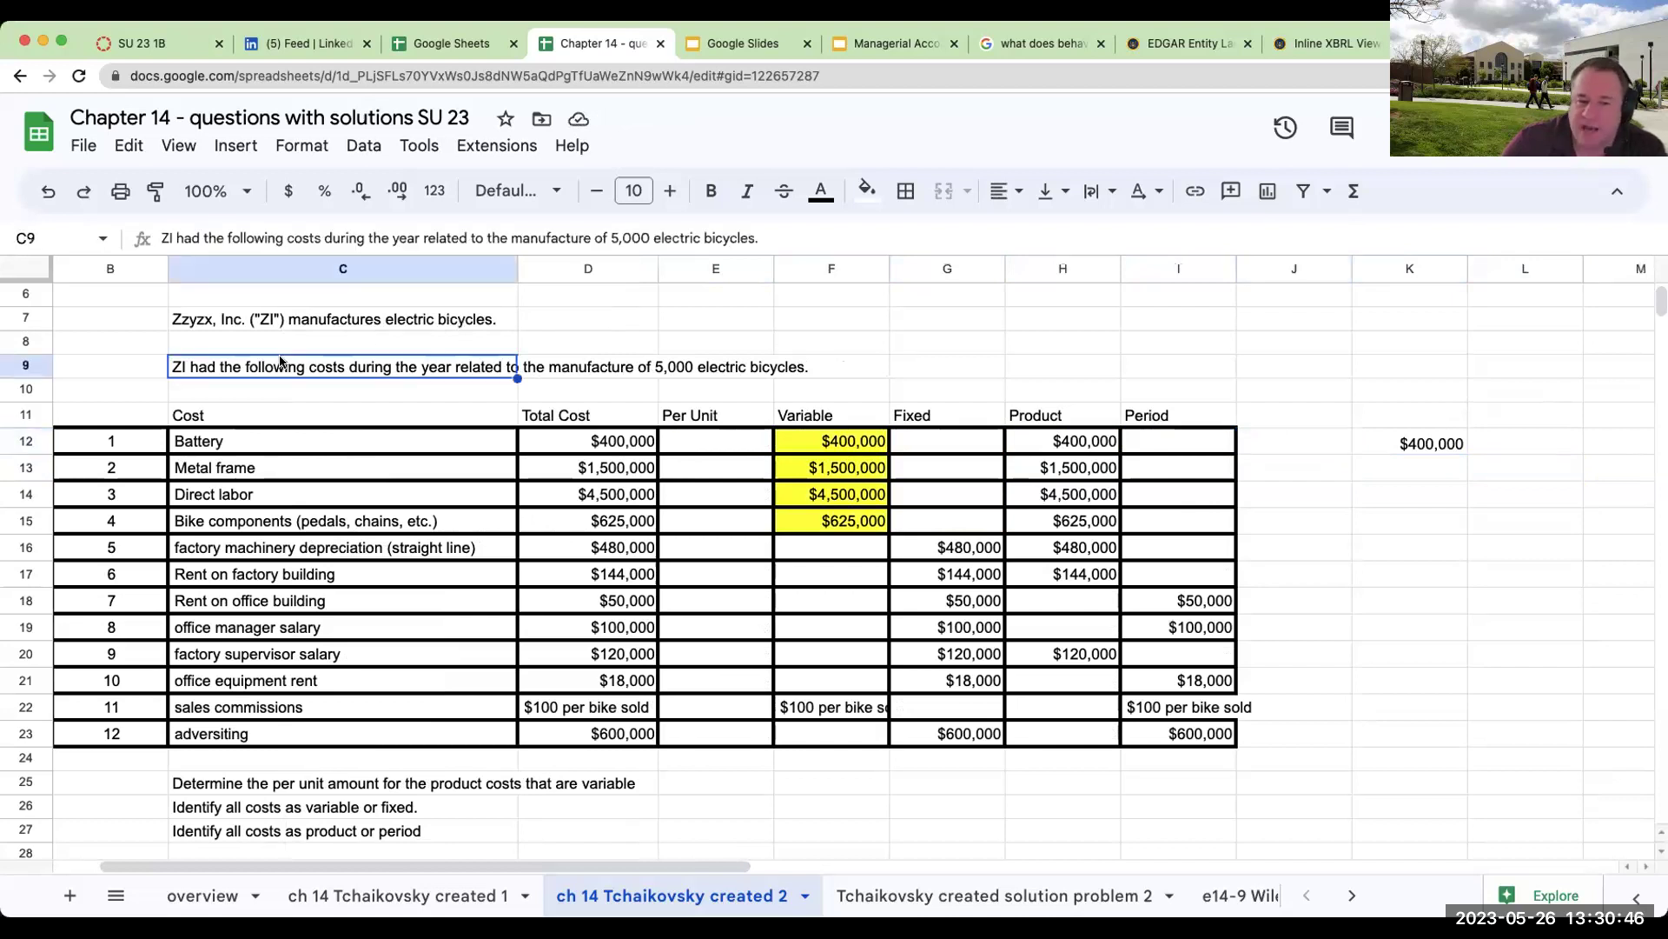
click(1421, 480)
text(5000)
key(Return)
key(Right)
key(Up)
key(Up)
text(+)
key(Left)
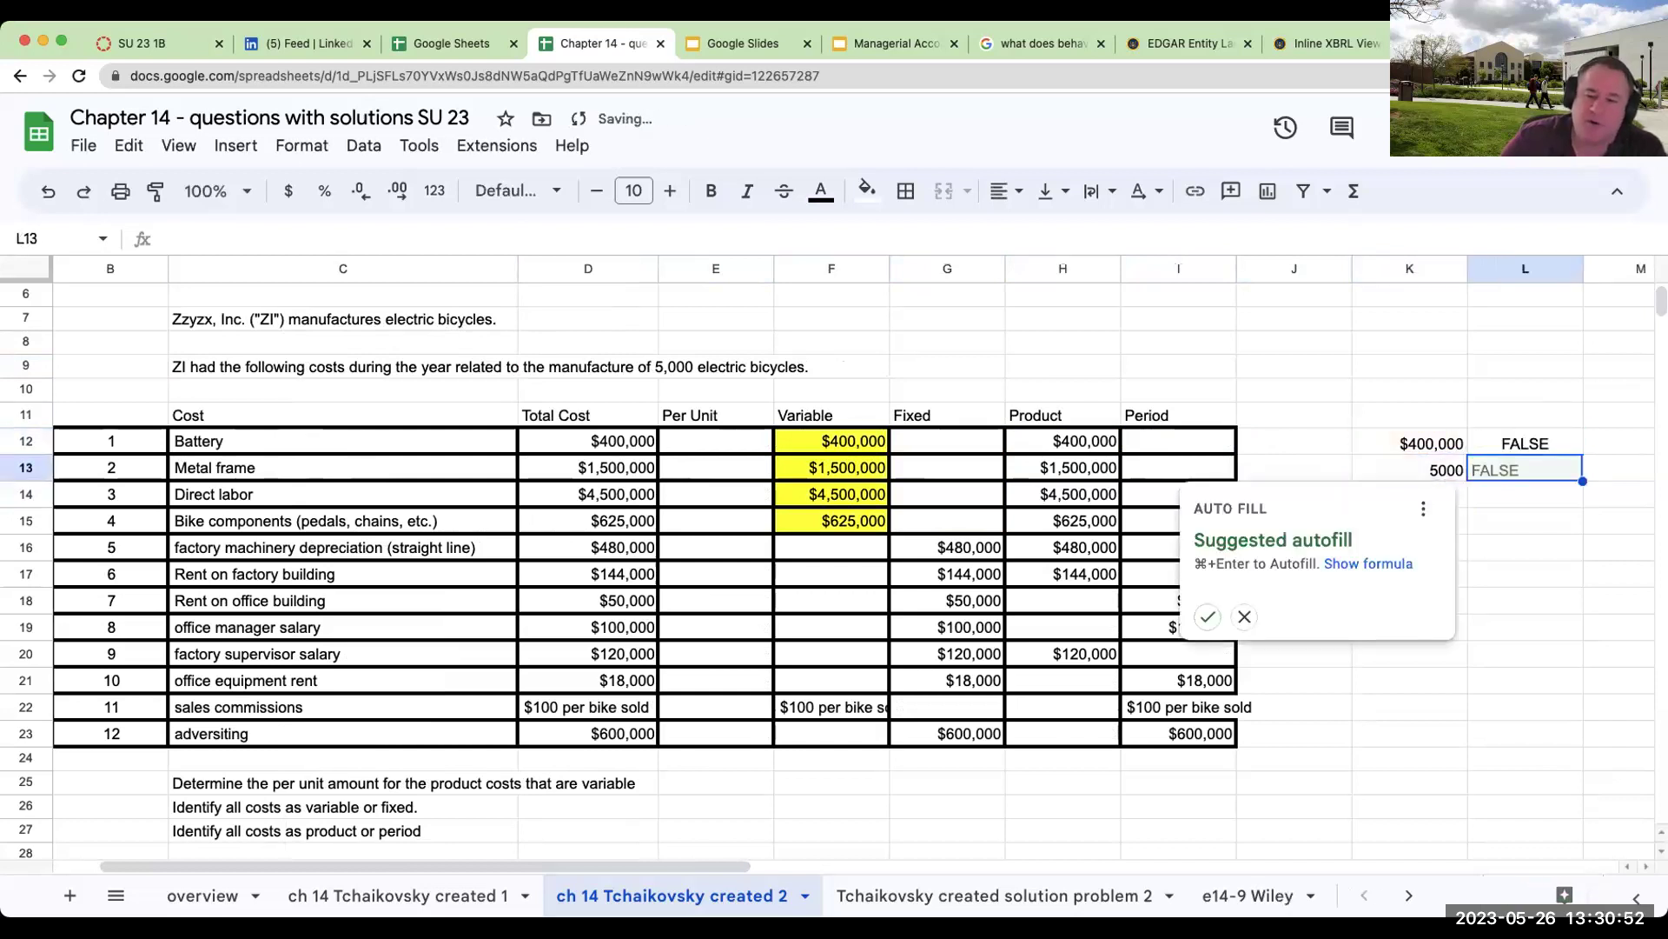
text(/)
key(Left)
key(Down)
key(Return)
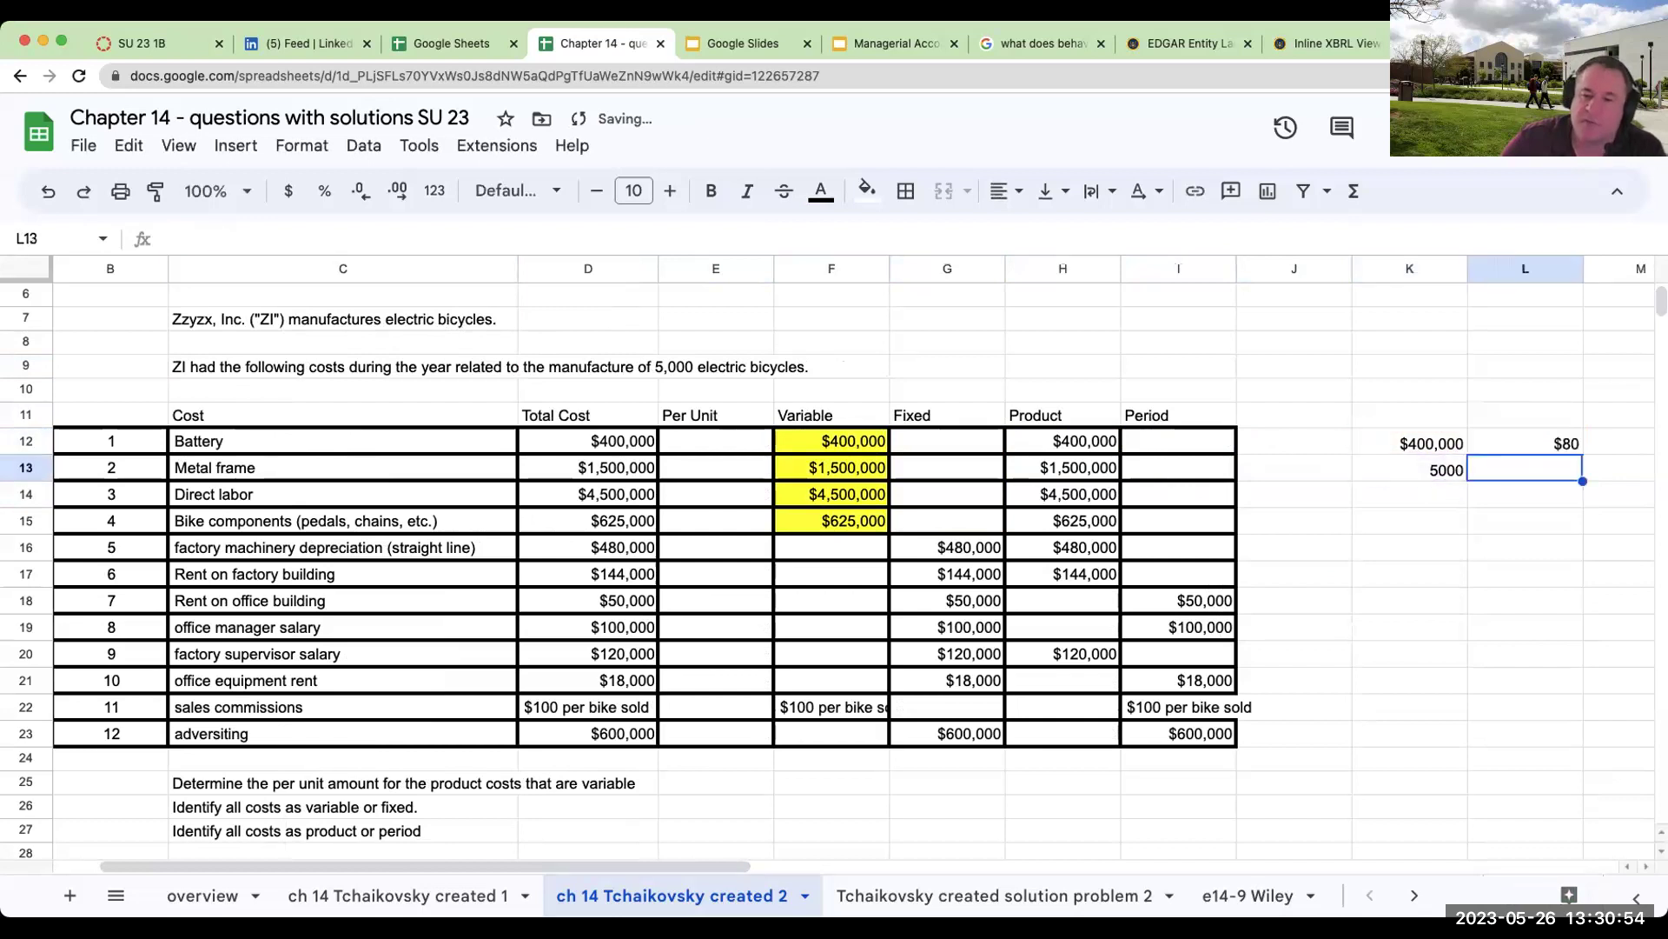
click(642, 443)
text(80)
key(Return)
Step: Compute Metal frame's $1,500,000 divided by 5000 in L15 and record 300 as its per-unit cost
key(Right)
key(Right)
key(Right)
key(Right)
key(Down)
key(Down)
key(Right)
key(Right)
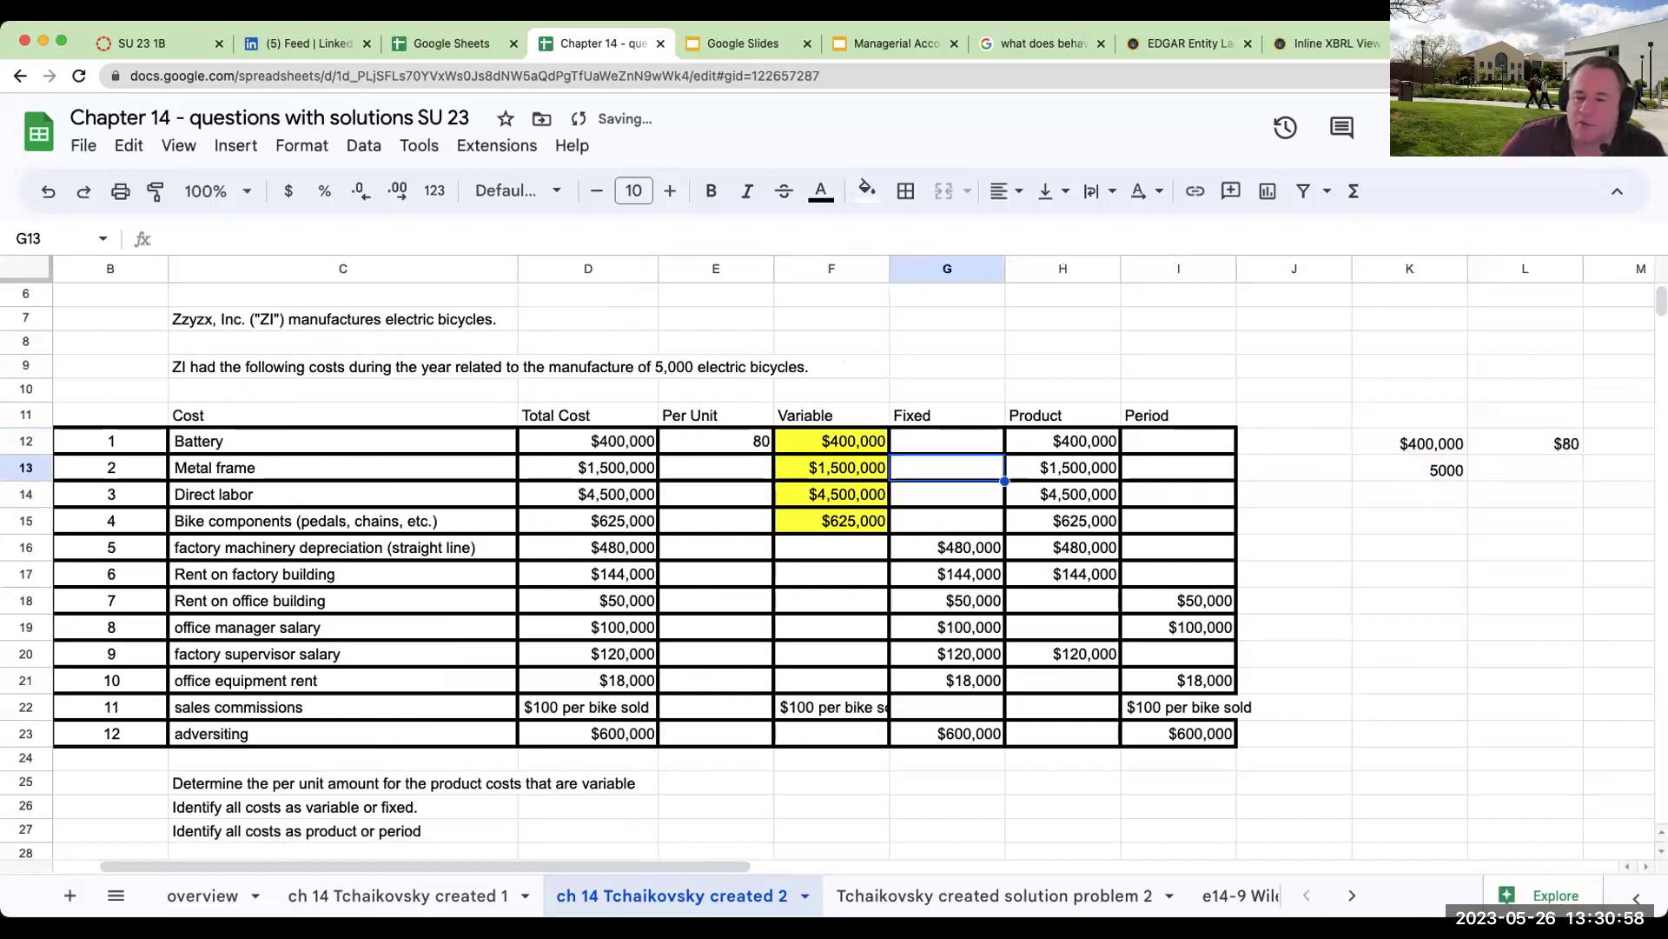
text(+)
key(Left)
key(Left)
key(Left)
key(Left)
key(Left)
key(Left)
key(Left)
key(Up)
key(Up)
key(Return)
text(+)
key(Up)
key(Up)
key(Up)
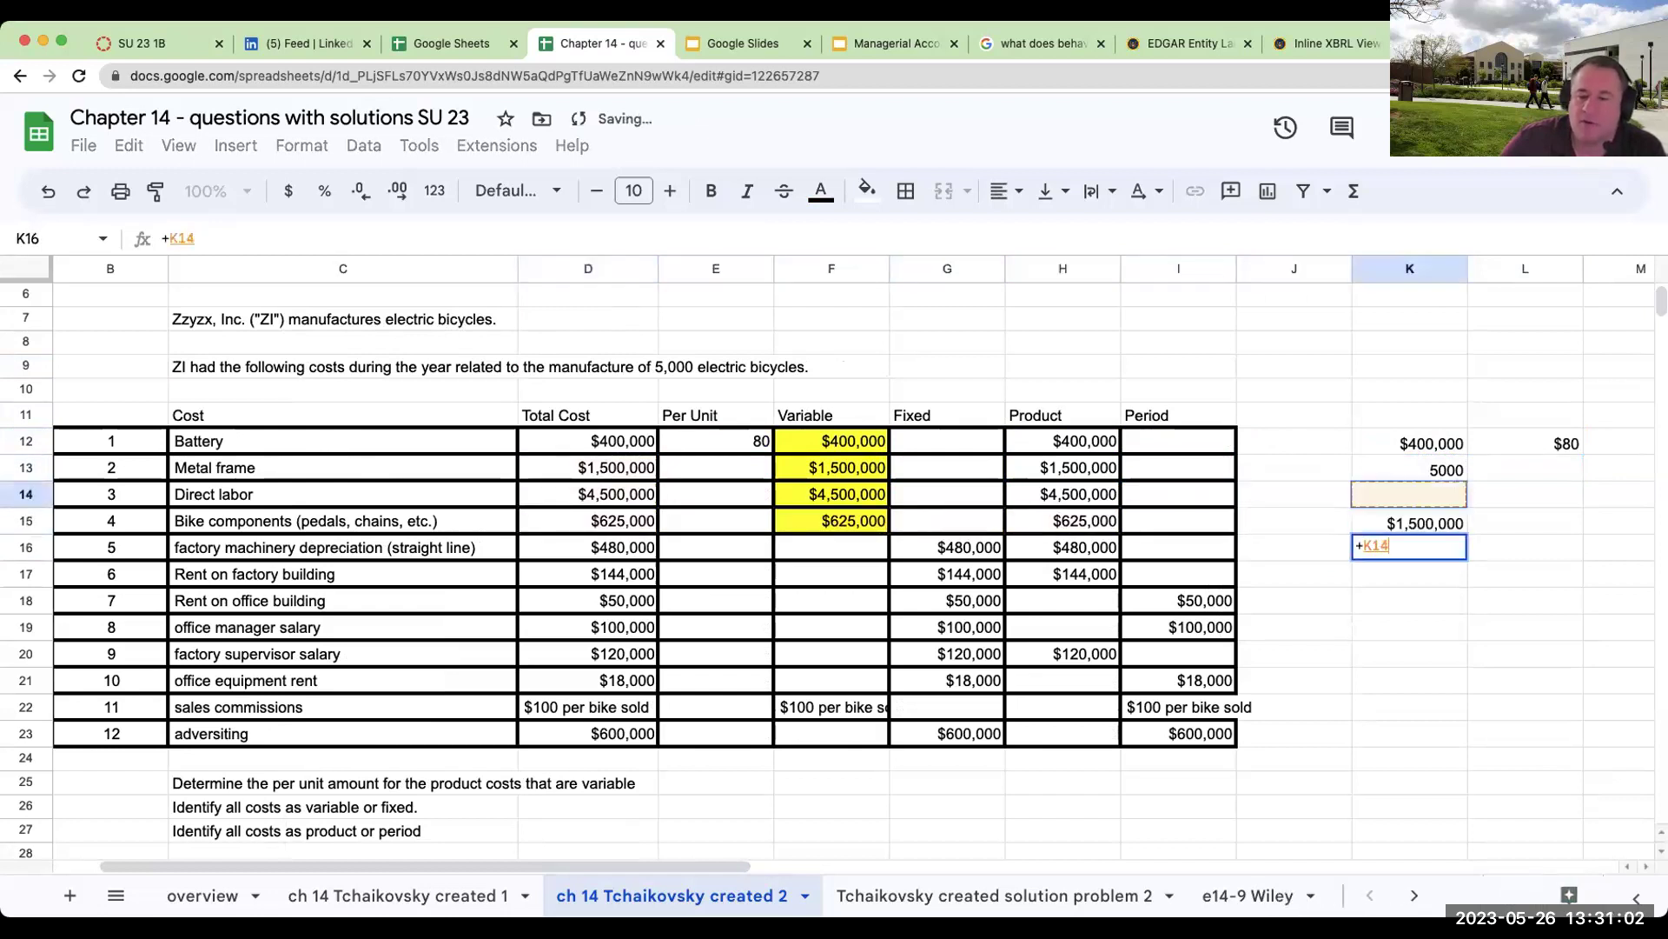
key(Return)
key(Up)
key(Up)
key(Right)
text(+)
key(Left)
text(/)
key(Down)
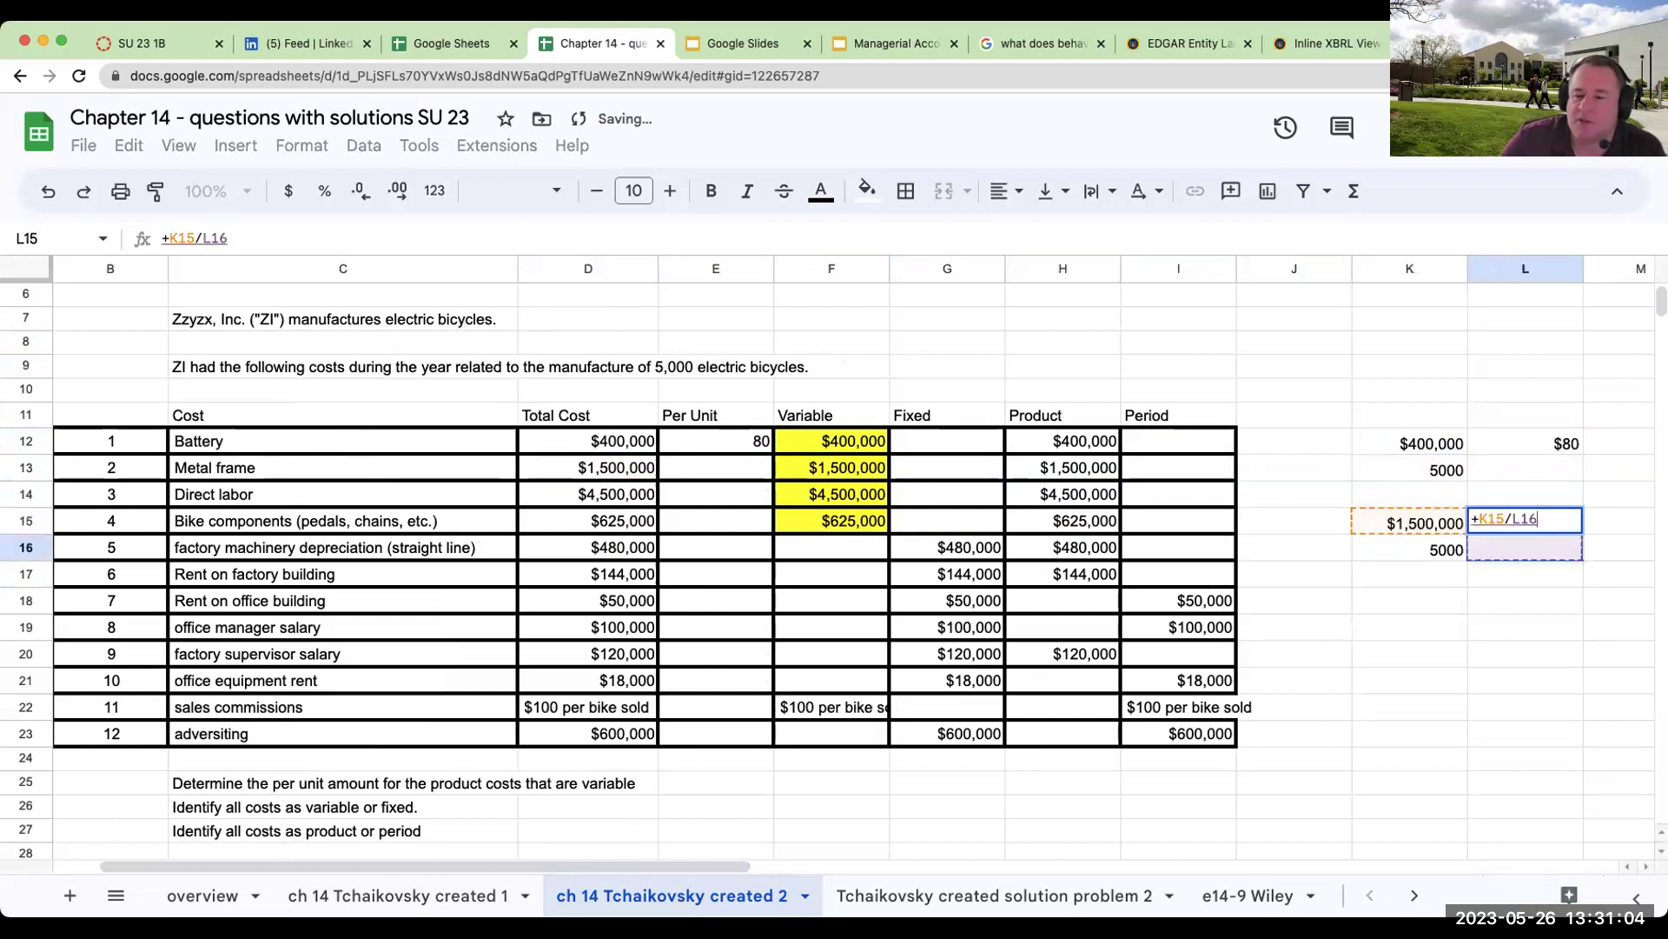
key(Left)
key(Return)
click(694, 469)
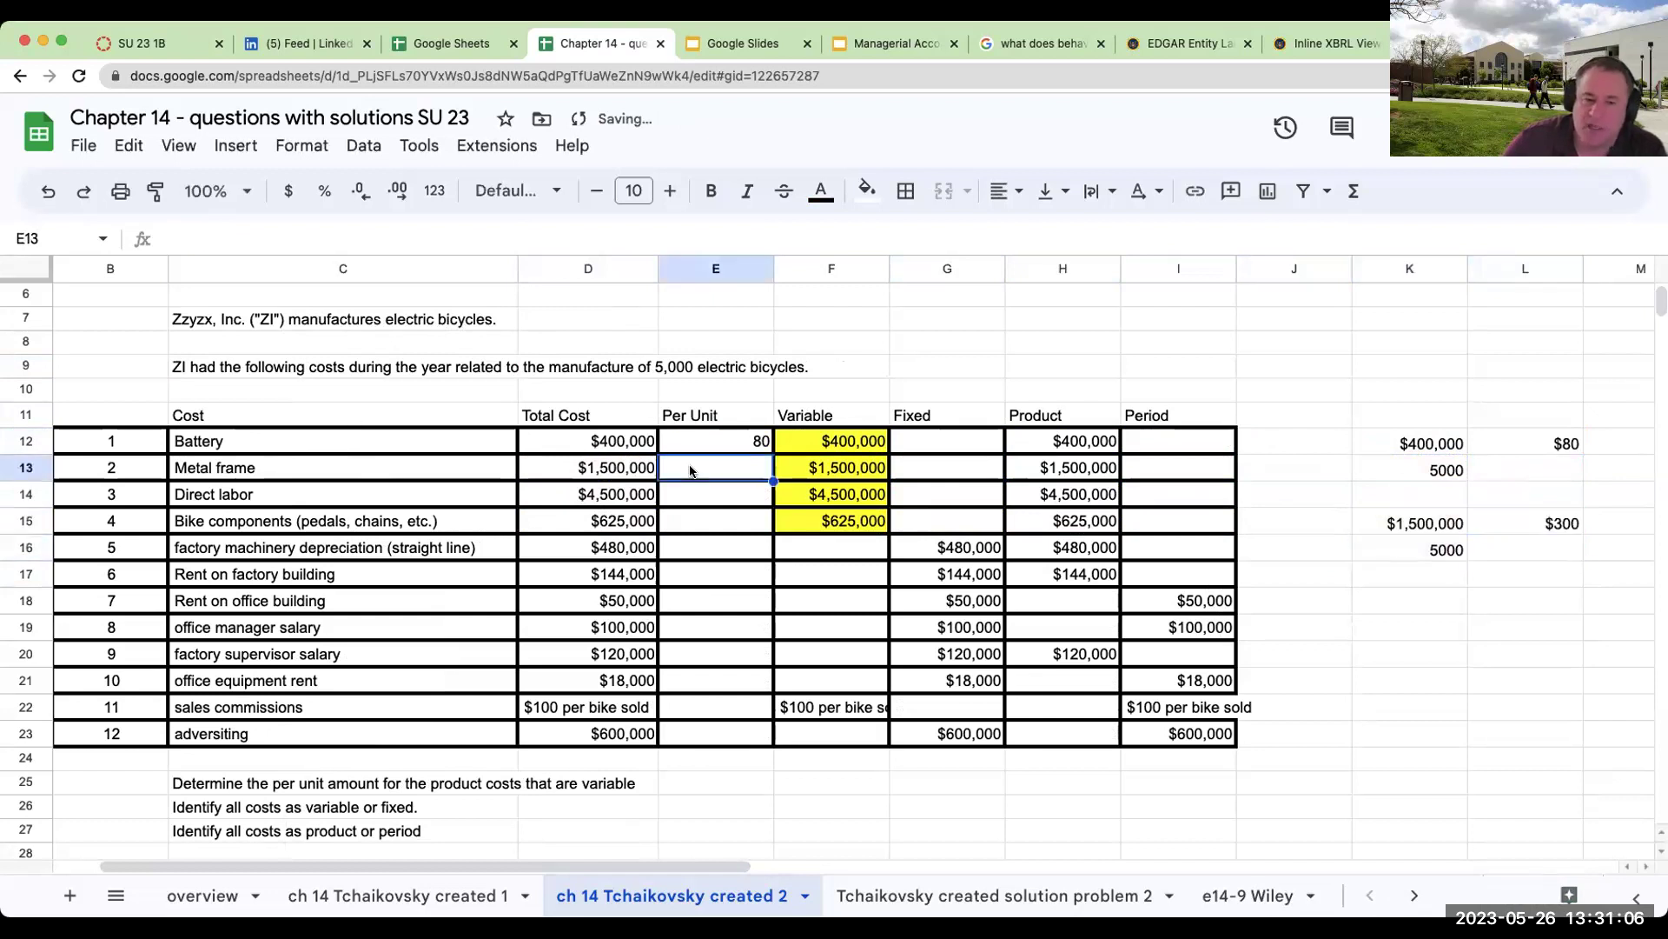
text(300)
key(Return)
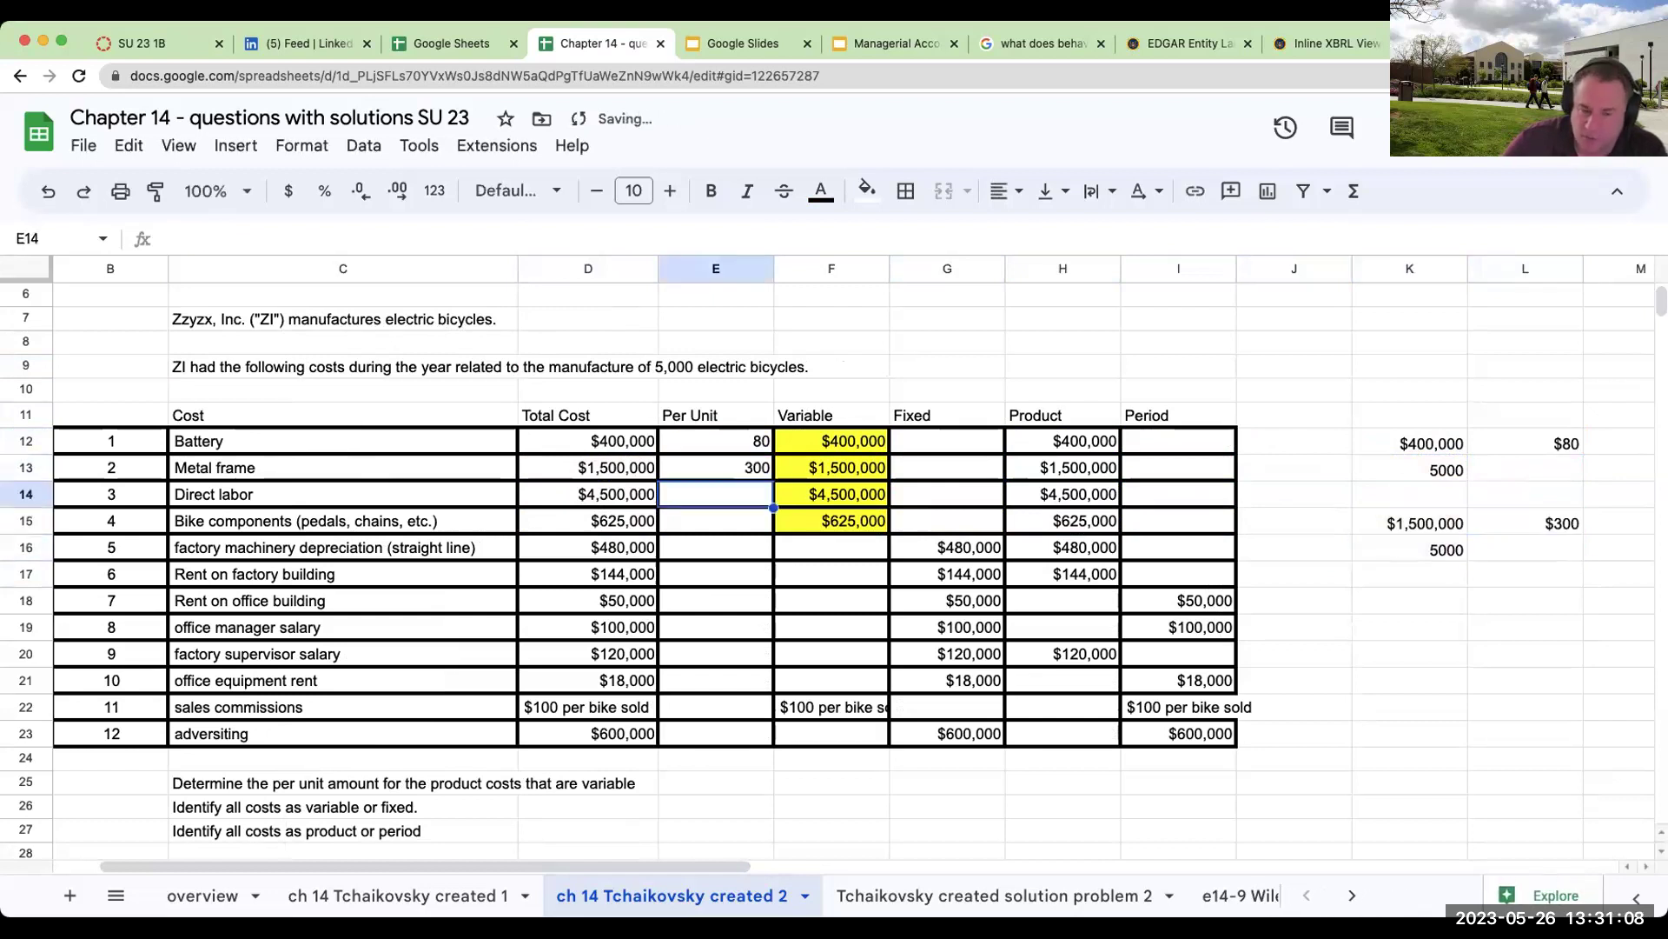
Step: Link K18 to the $4,500,000 Direct labor total (=D14) and enter 5000 bikes in K19
click(1414, 598)
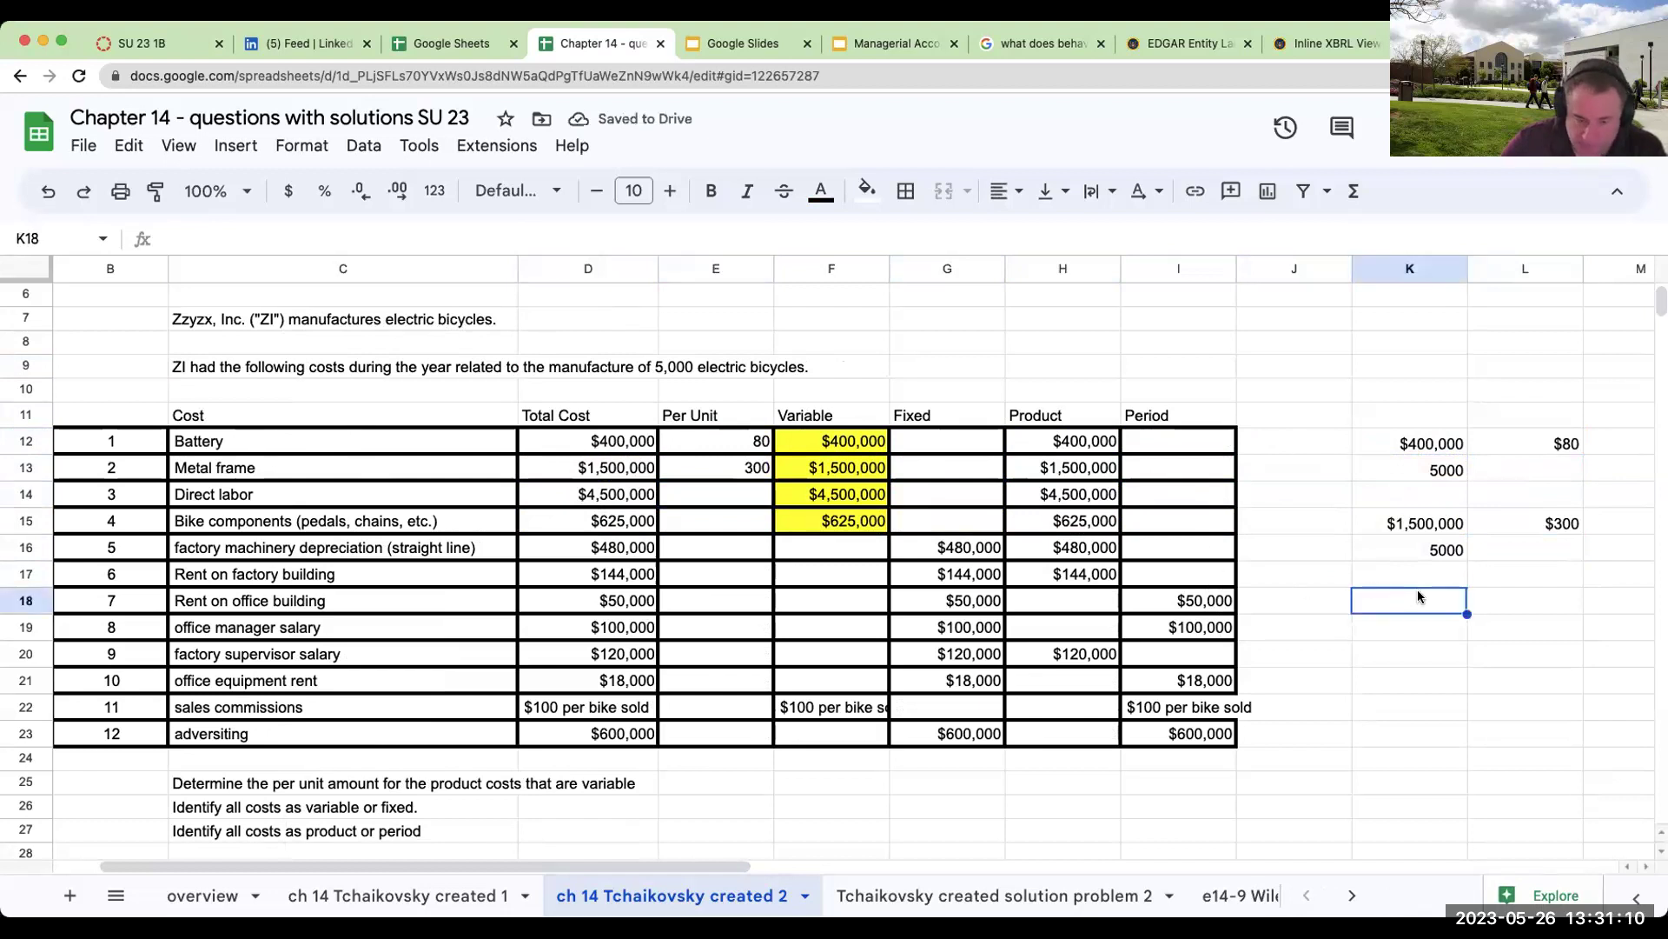
text(+)
key(Left)
key(Left)
key(Left)
key(Left)
key(Left)
key(Left)
key(Up)
key(Up)
Step: Compute Direct labor per unit in L18 as =K18/K19, giving $900
key(Left)
key(Up)
key(Up)
key(Return)
text(5000)
key(Return)
click(1525, 600)
text(+)
key(Left)
text(/)
key(Down)
key(Left)
key(Return)
key(Up)
key(Left)
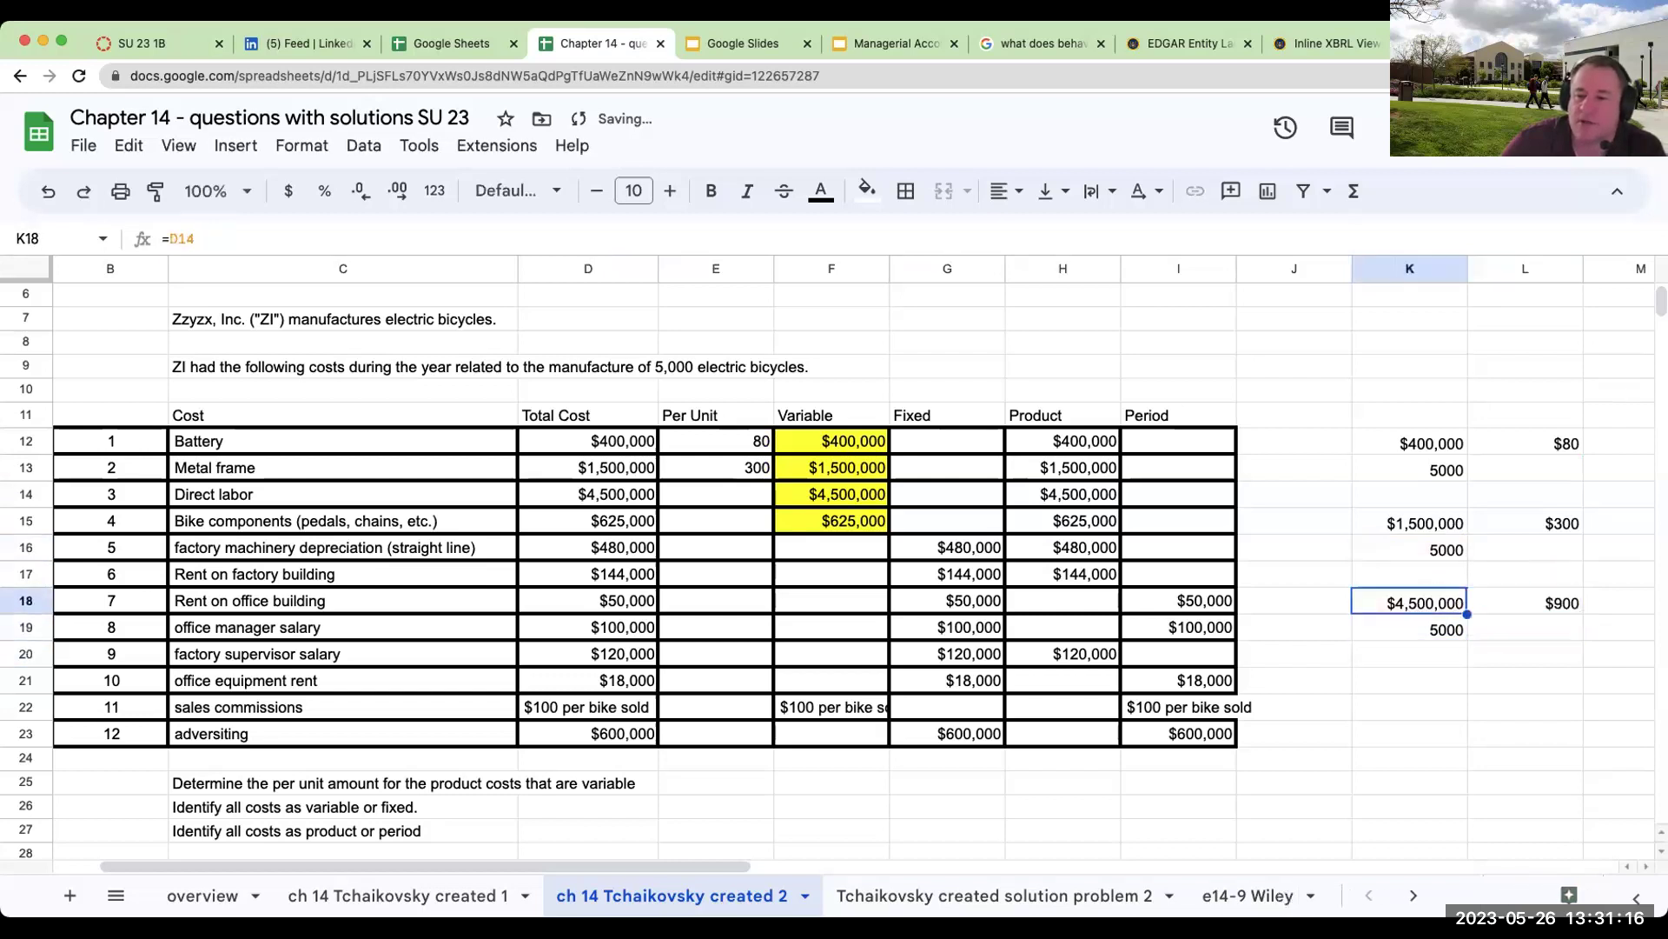
key(Left)
key(Left)
key(Left)
key(Left)
key(Left)
key(Up)
key(Left)
key(Up)
key(Up)
key(Up)
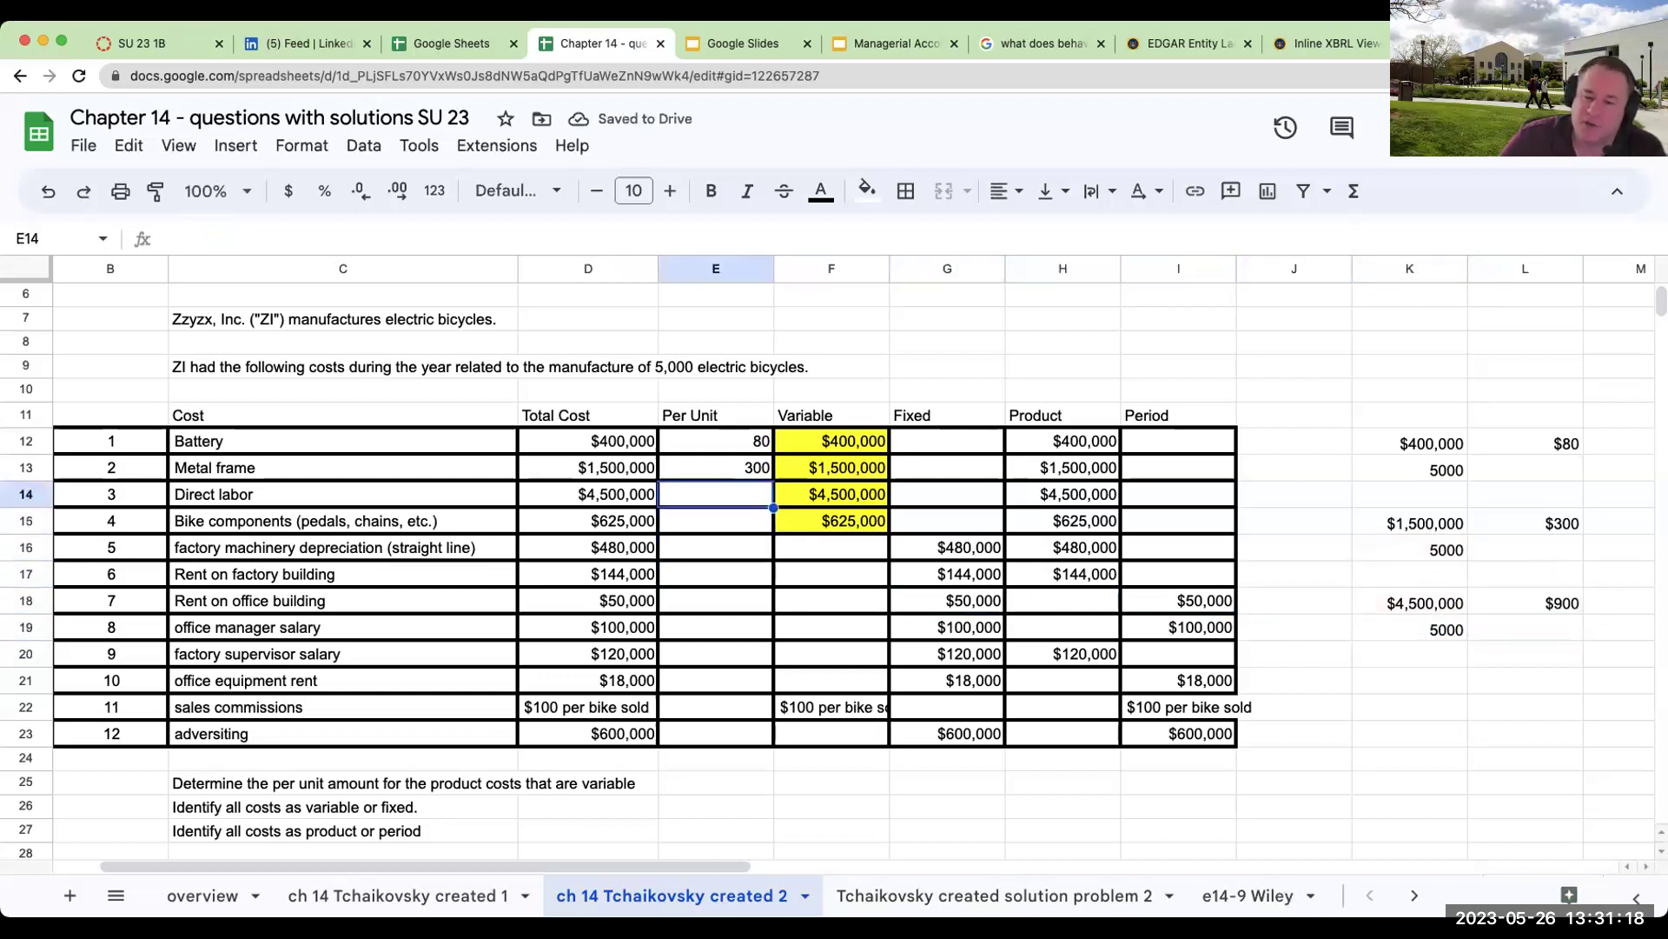
Step: Link Direct labor's Per Unit cell E14 to the $900 result in L18
text(+)
key(Right)
key(Right)
key(Right)
key(Right)
key(Right)
key(Right)
key(Down)
key(Right)
key(Down)
key(Down)
key(Down)
key(Return)
key(Down)
key(Down)
key(Right)
key(Right)
key(Right)
key(Right)
key(Right)
key(Down)
key(Down)
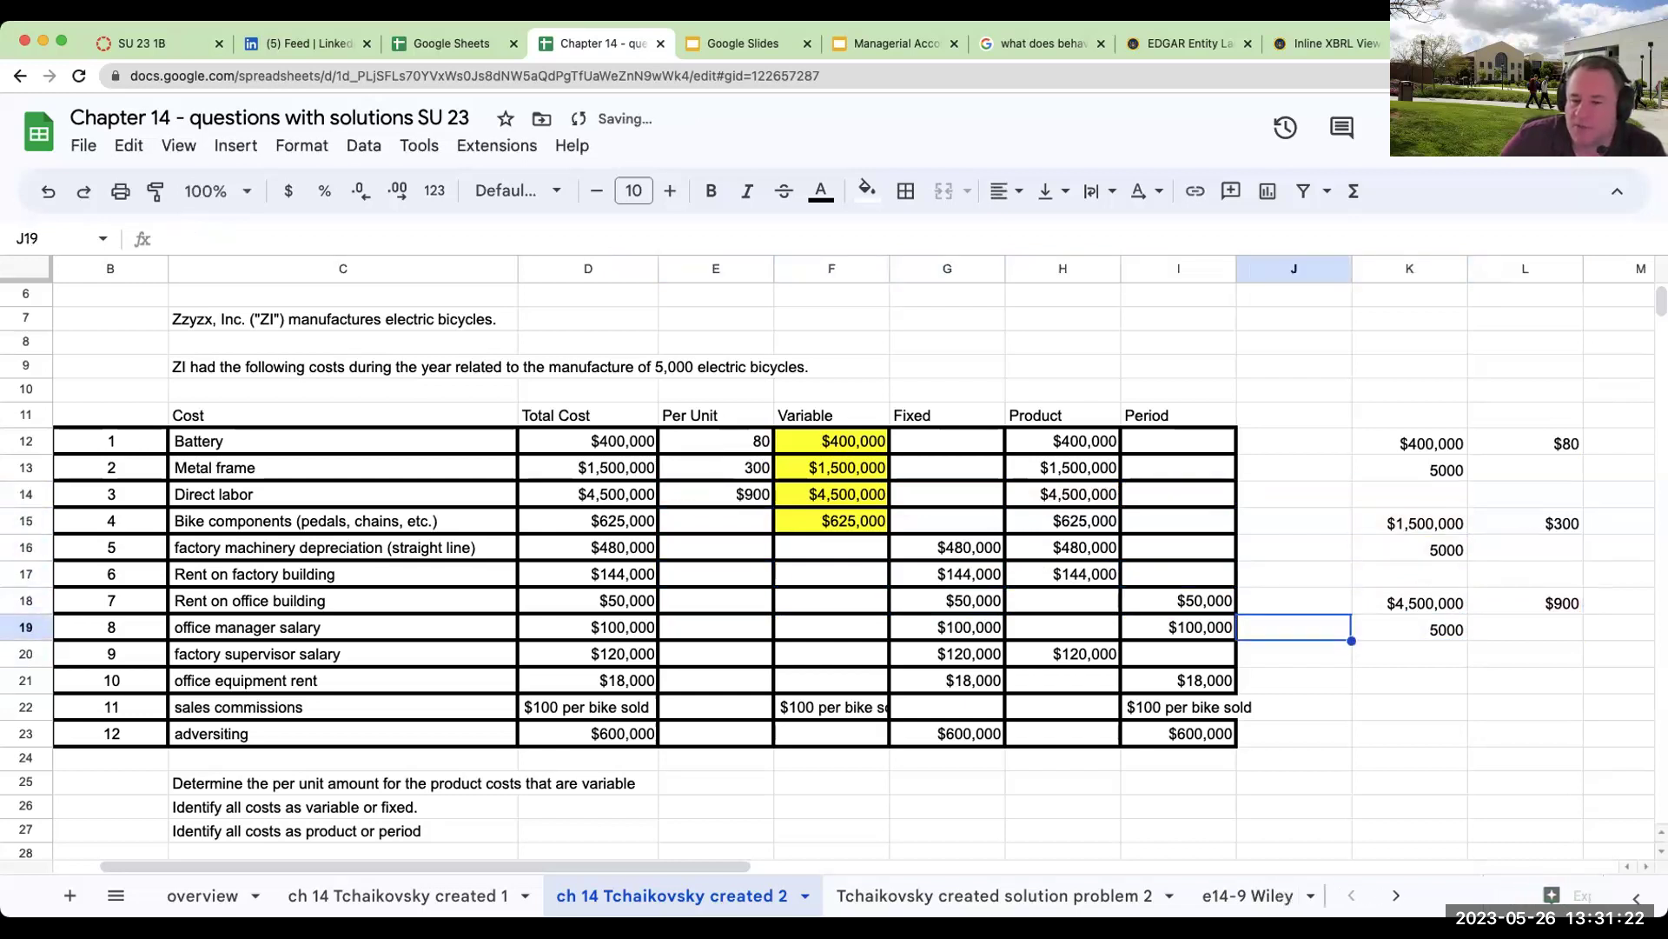
key(Right)
key(Down)
key(Down)
Step: Set K21 to the $625,000 components total (=D15) and K22 to the 5000 bike count (=K19)
text(+)
key(Left)
key(Left)
Step: Compute bike components per unit in L21 as =K21/K22, giving $125
key(Left)
key(Left)
key(Left)
key(Left)
key(Left)
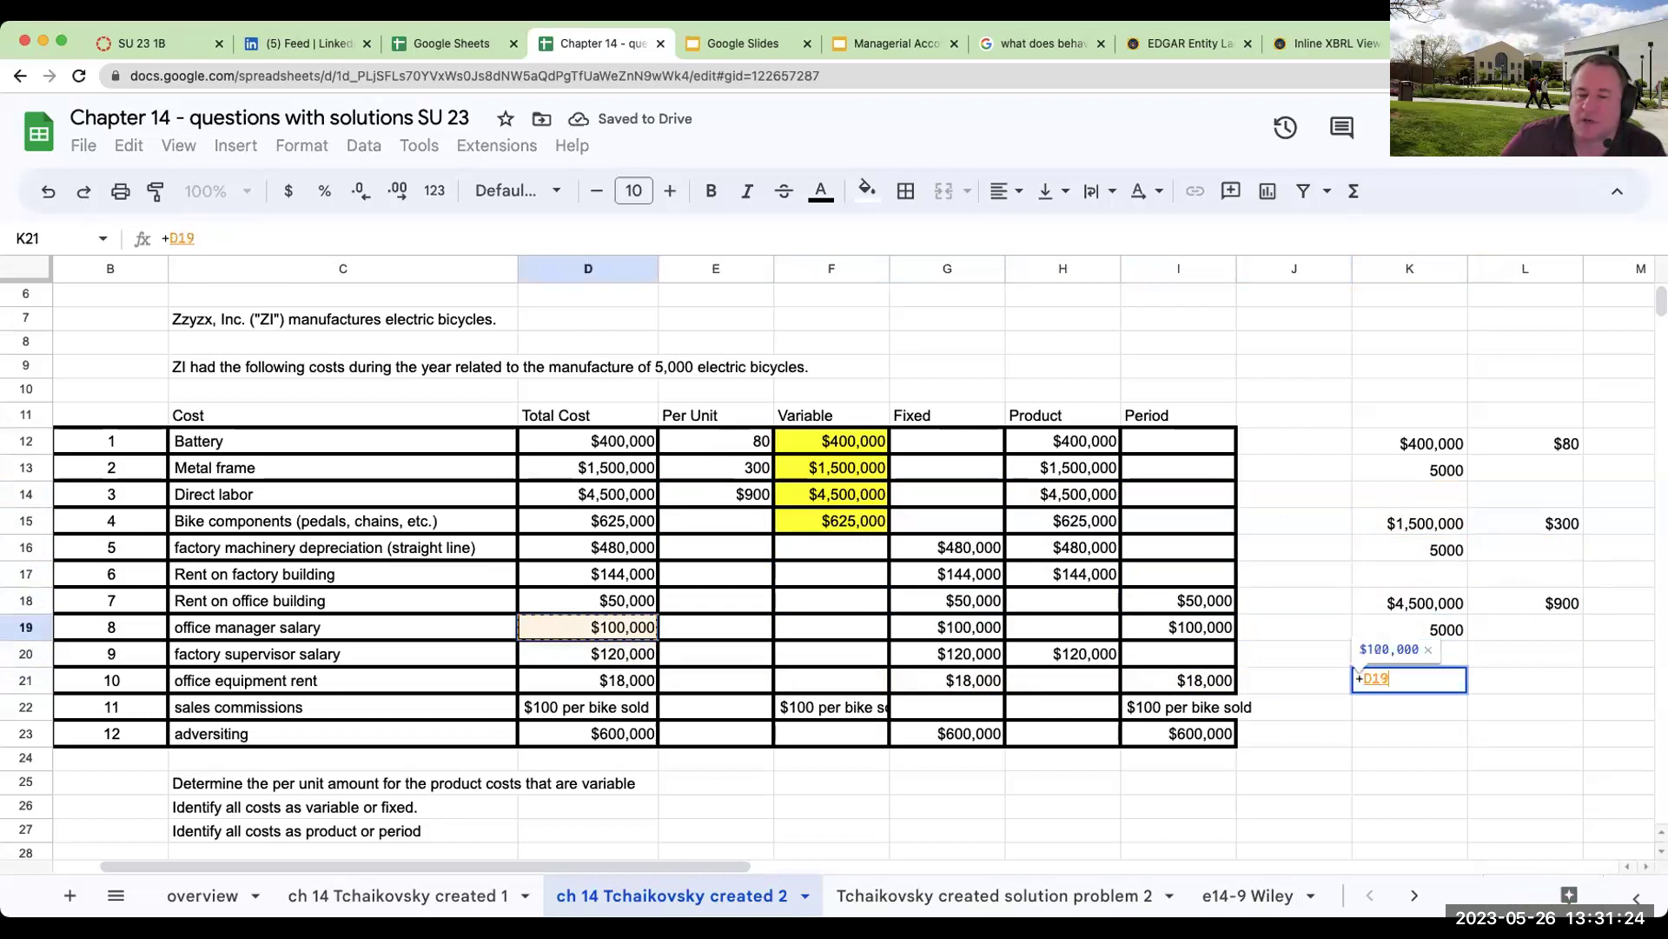
key(Up)
key(Up)
key(Up)
key(Up)
key(Up)
key(Up)
key(Return)
text(+)
key(Up)
key(Up)
key(Up)
key(Return)
key(Right)
key(Up)
key(Up)
text(+)
key(Left)
text(/)
key(Down)
key(Left)
key(Return)
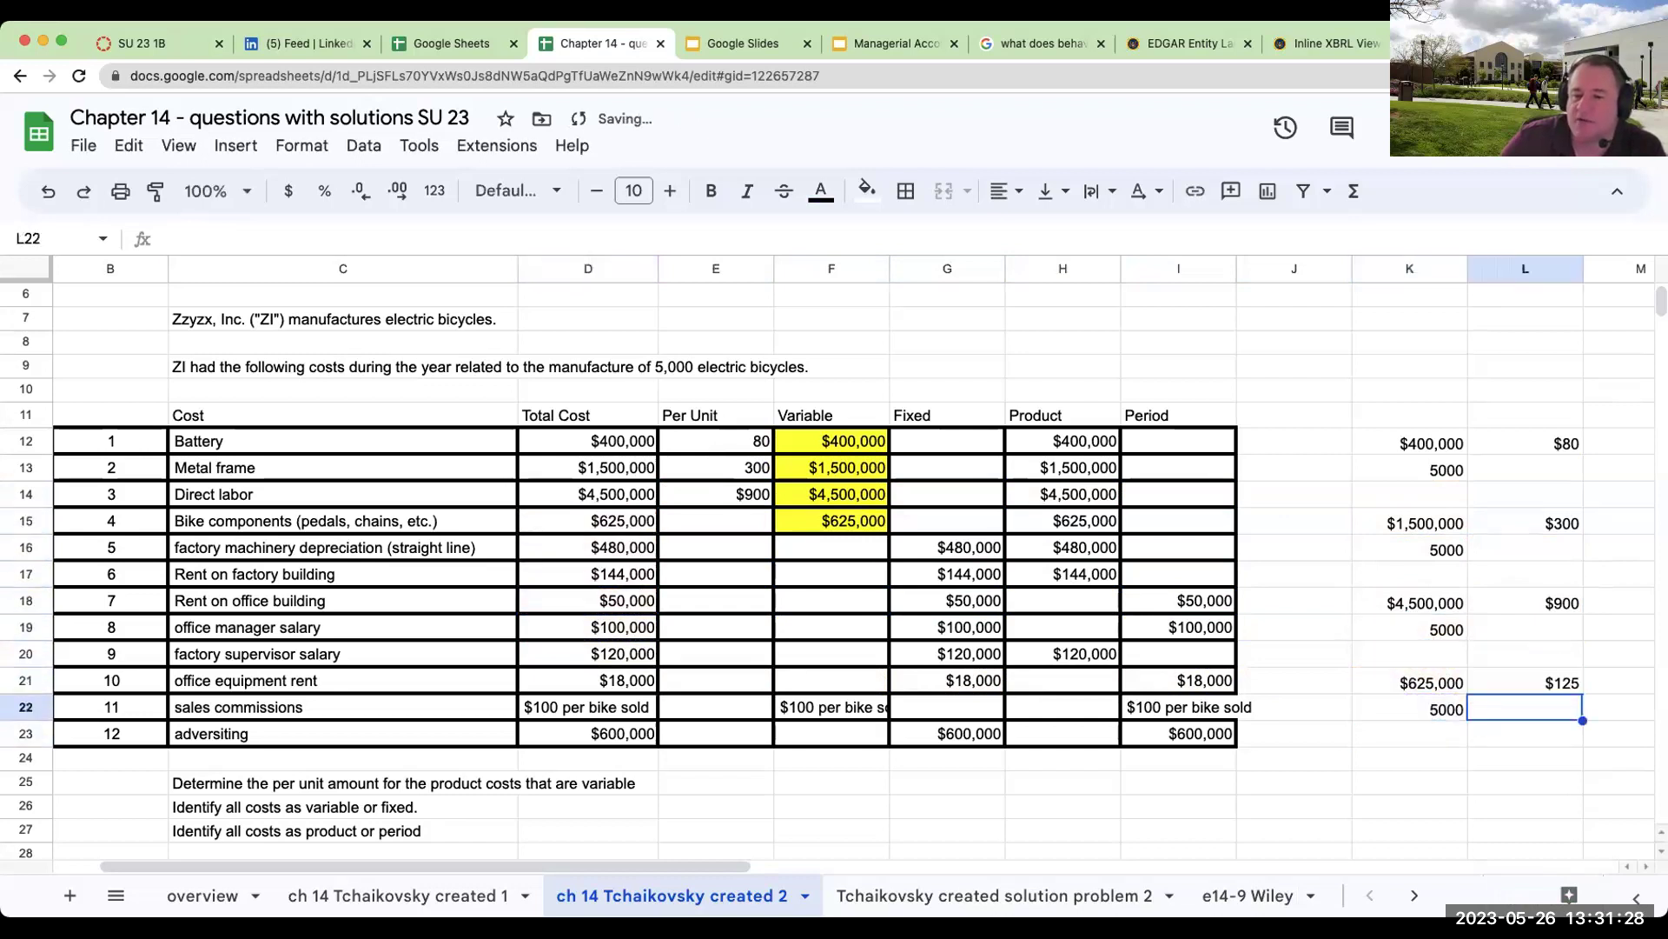
Step: Enter 125 as the Bike components per-unit cost in E15
click(745, 526)
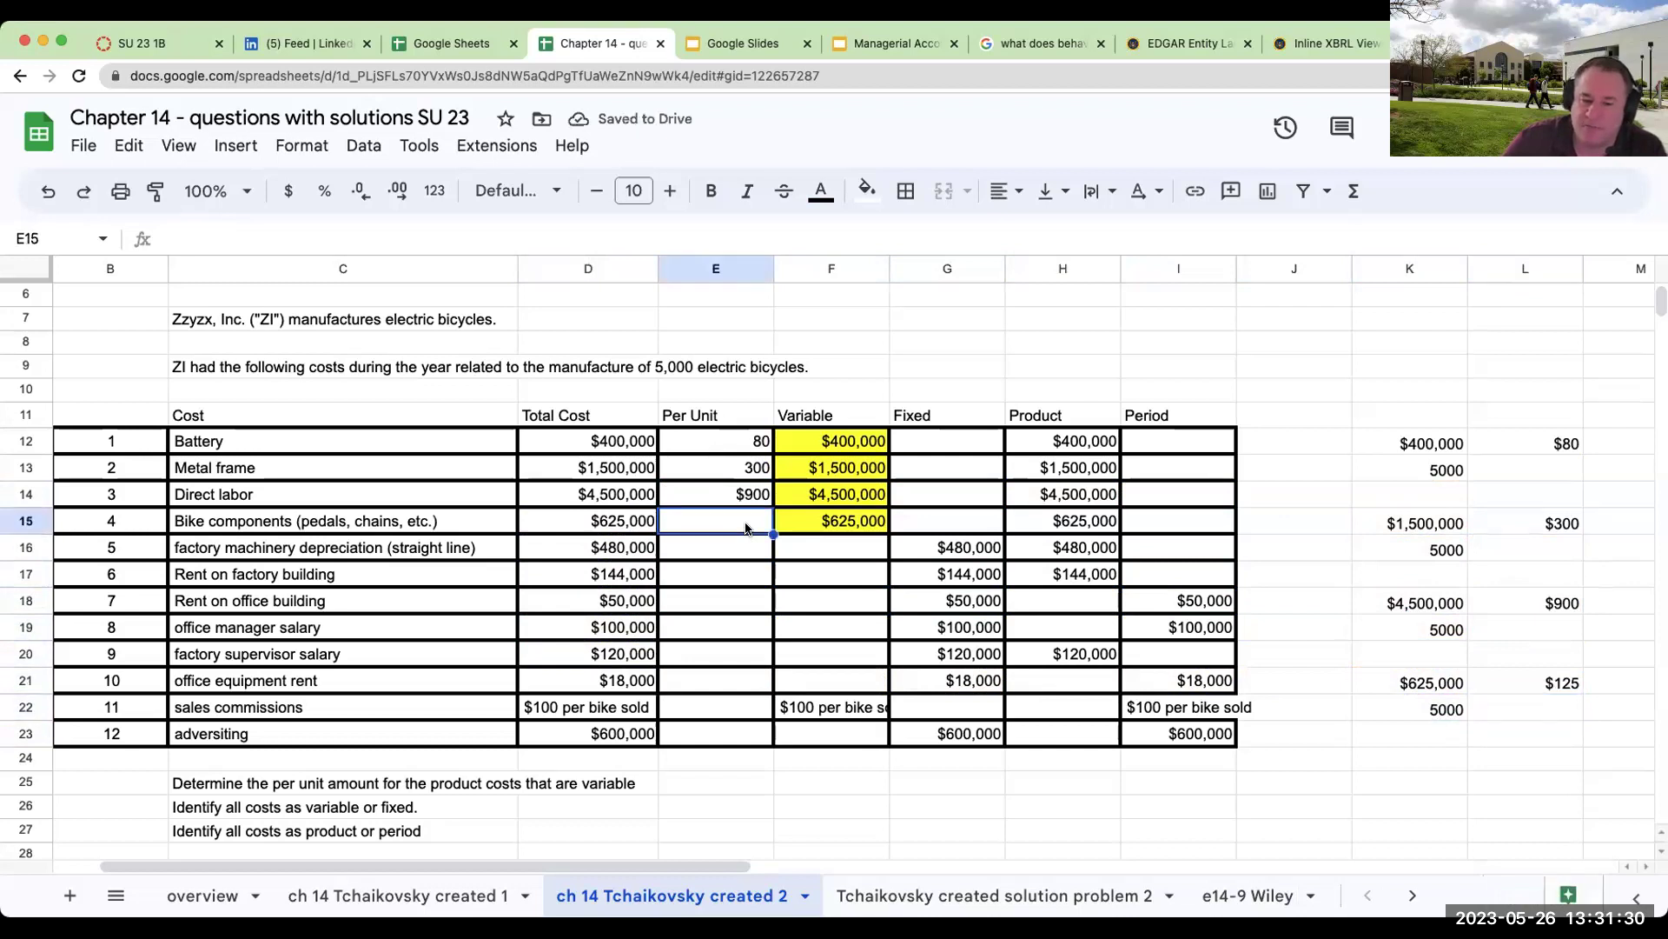
text(125)
key(Return)
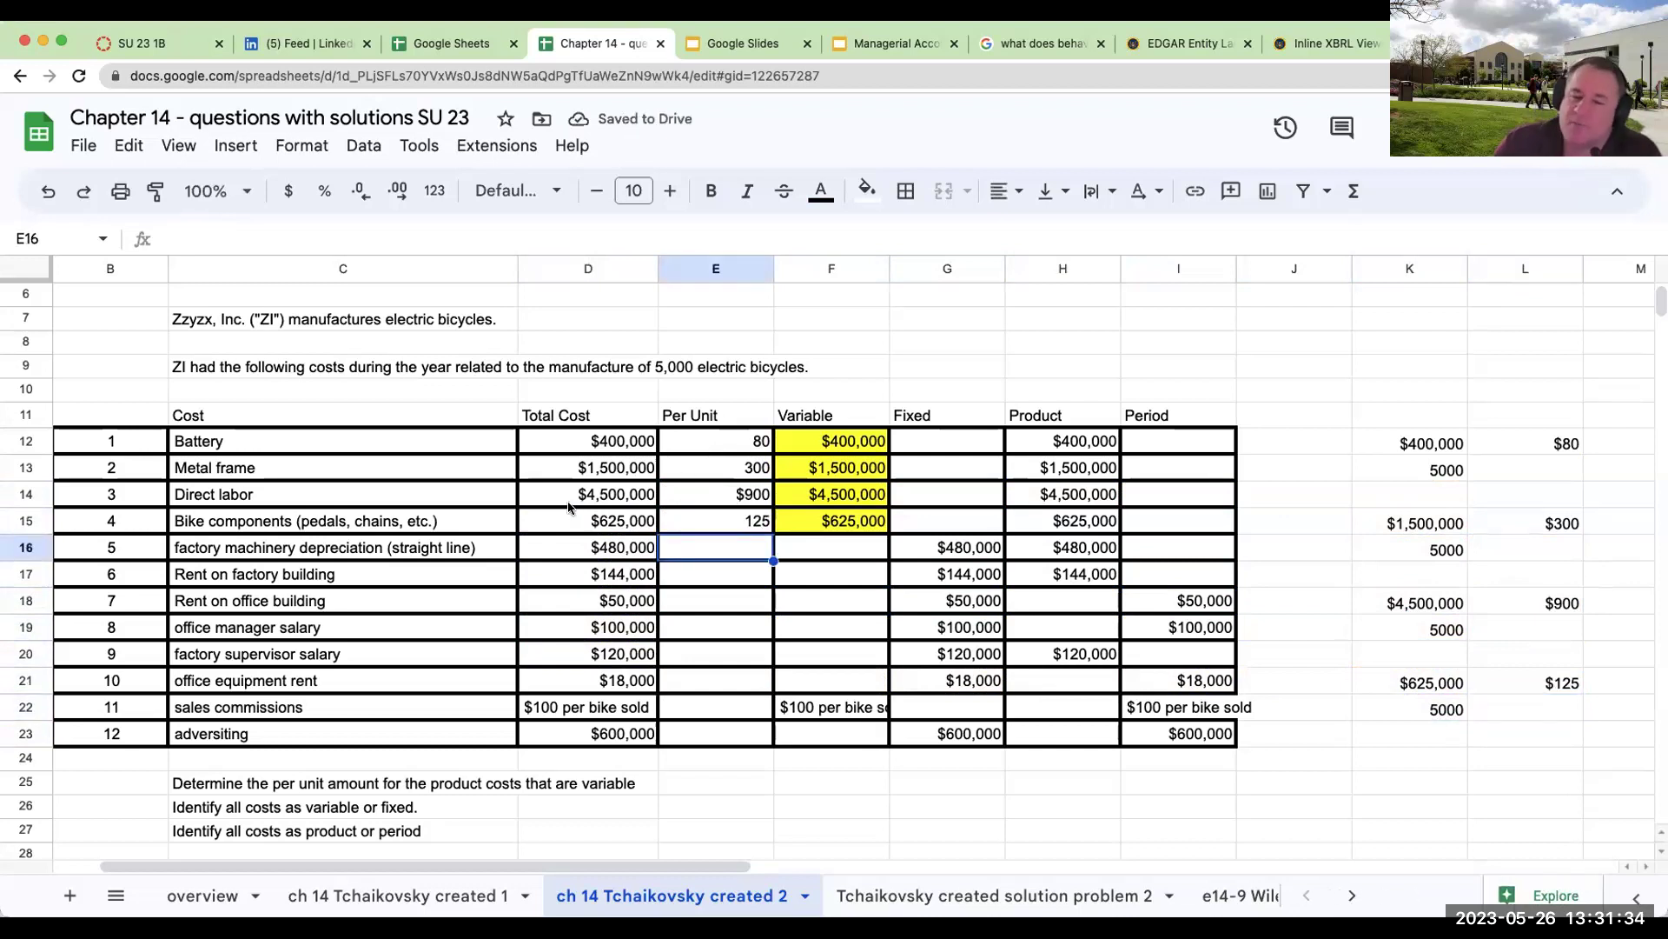
scroll(566, 501, down, 3)
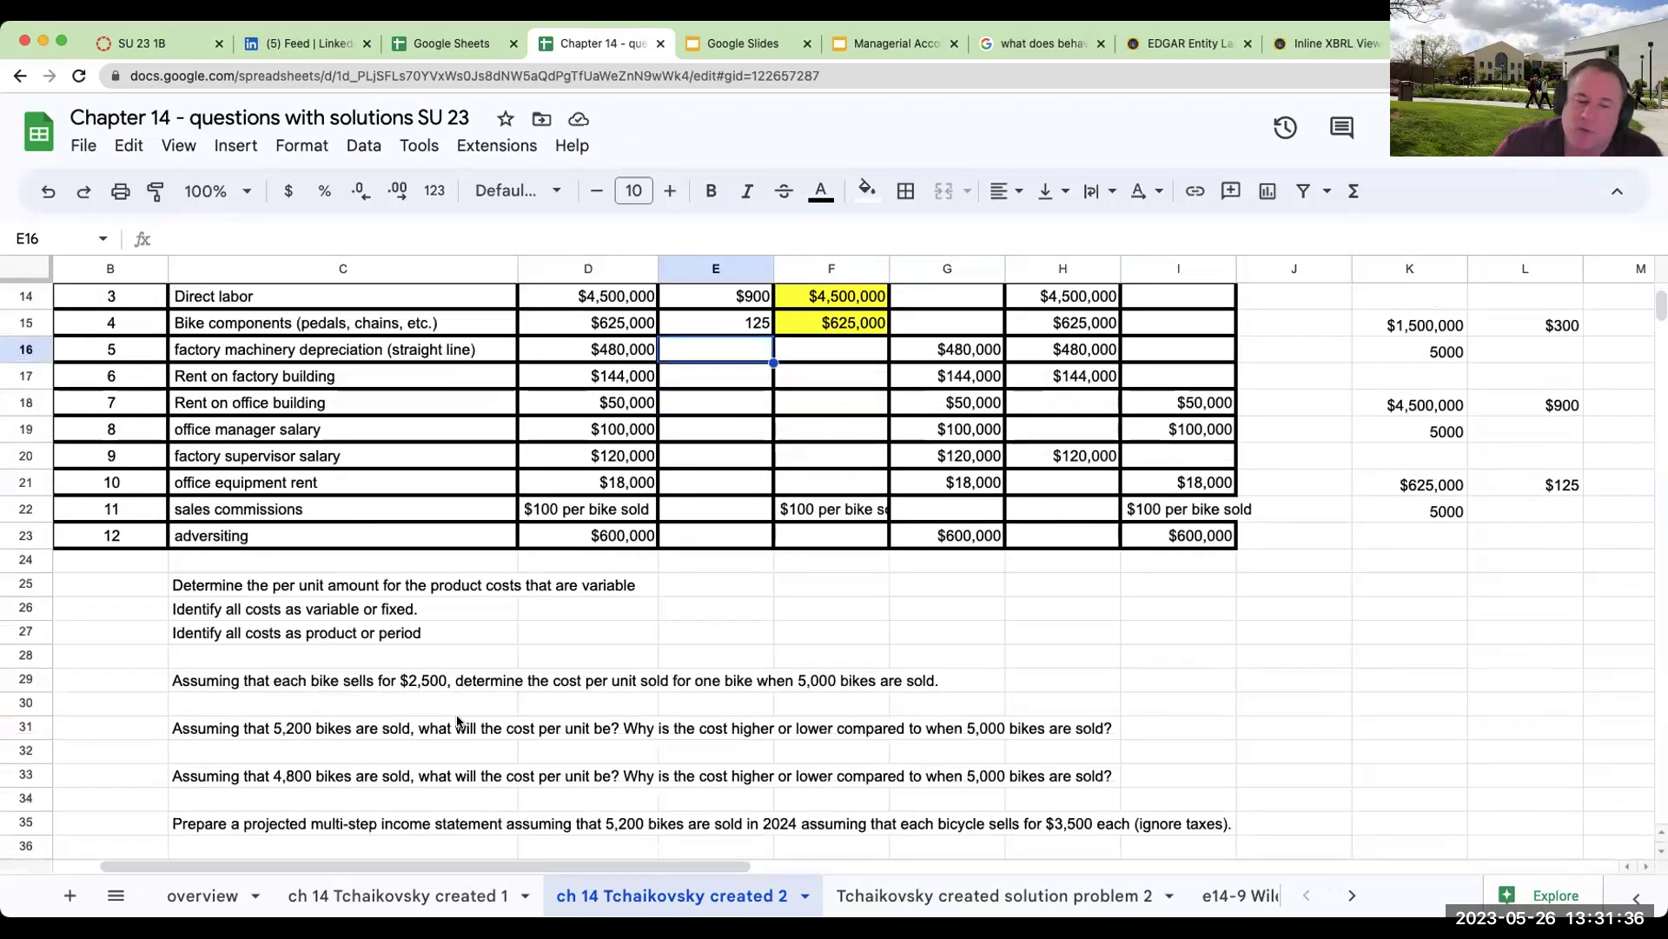
Step: Review the follow-up questions below the table, including the 5,200-bike cost question, then go to the Managerial Accounting - COGM deck
click(286, 691)
click(271, 728)
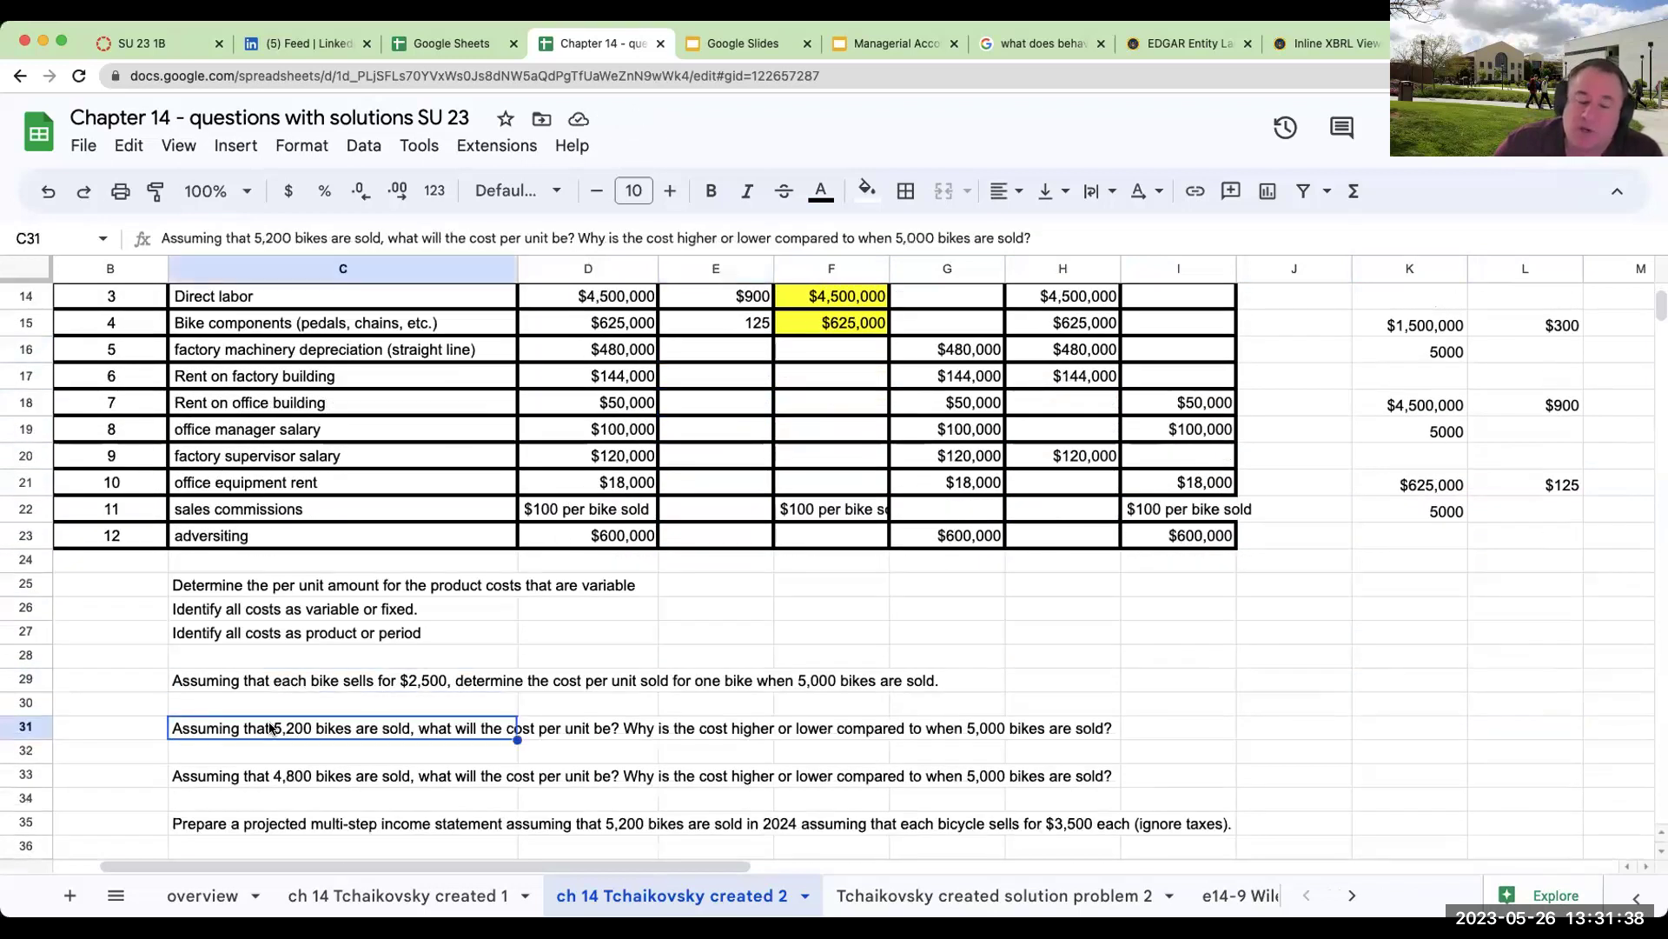
scroll(817, 520, up, 3)
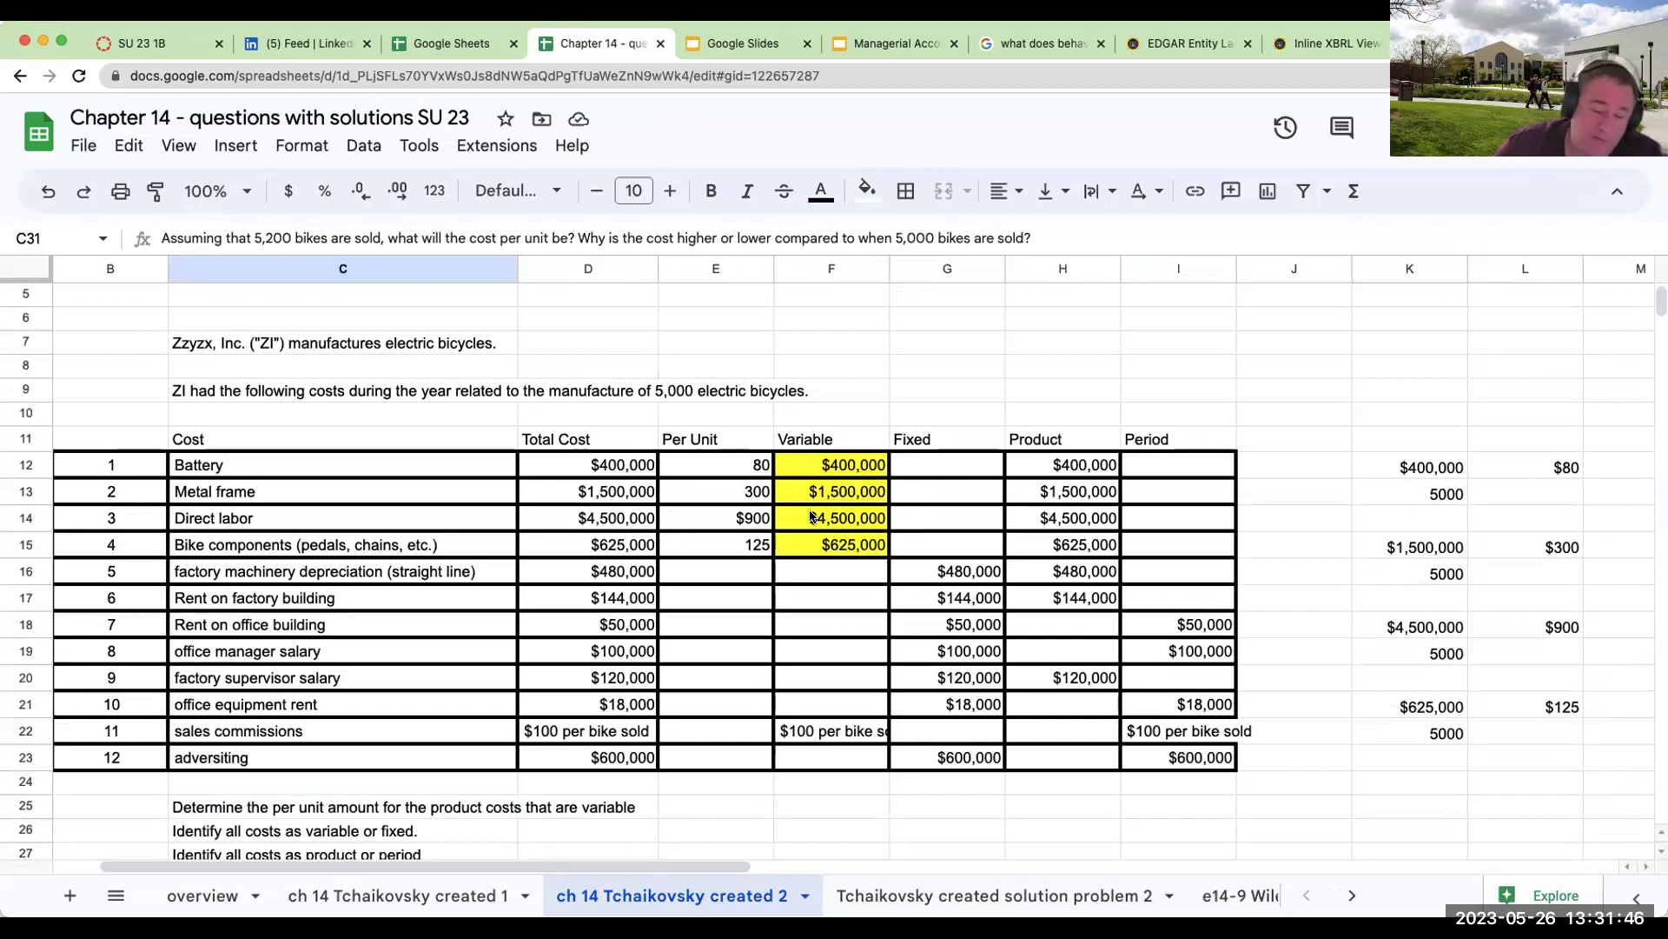
scroll(524, 534, down, 3)
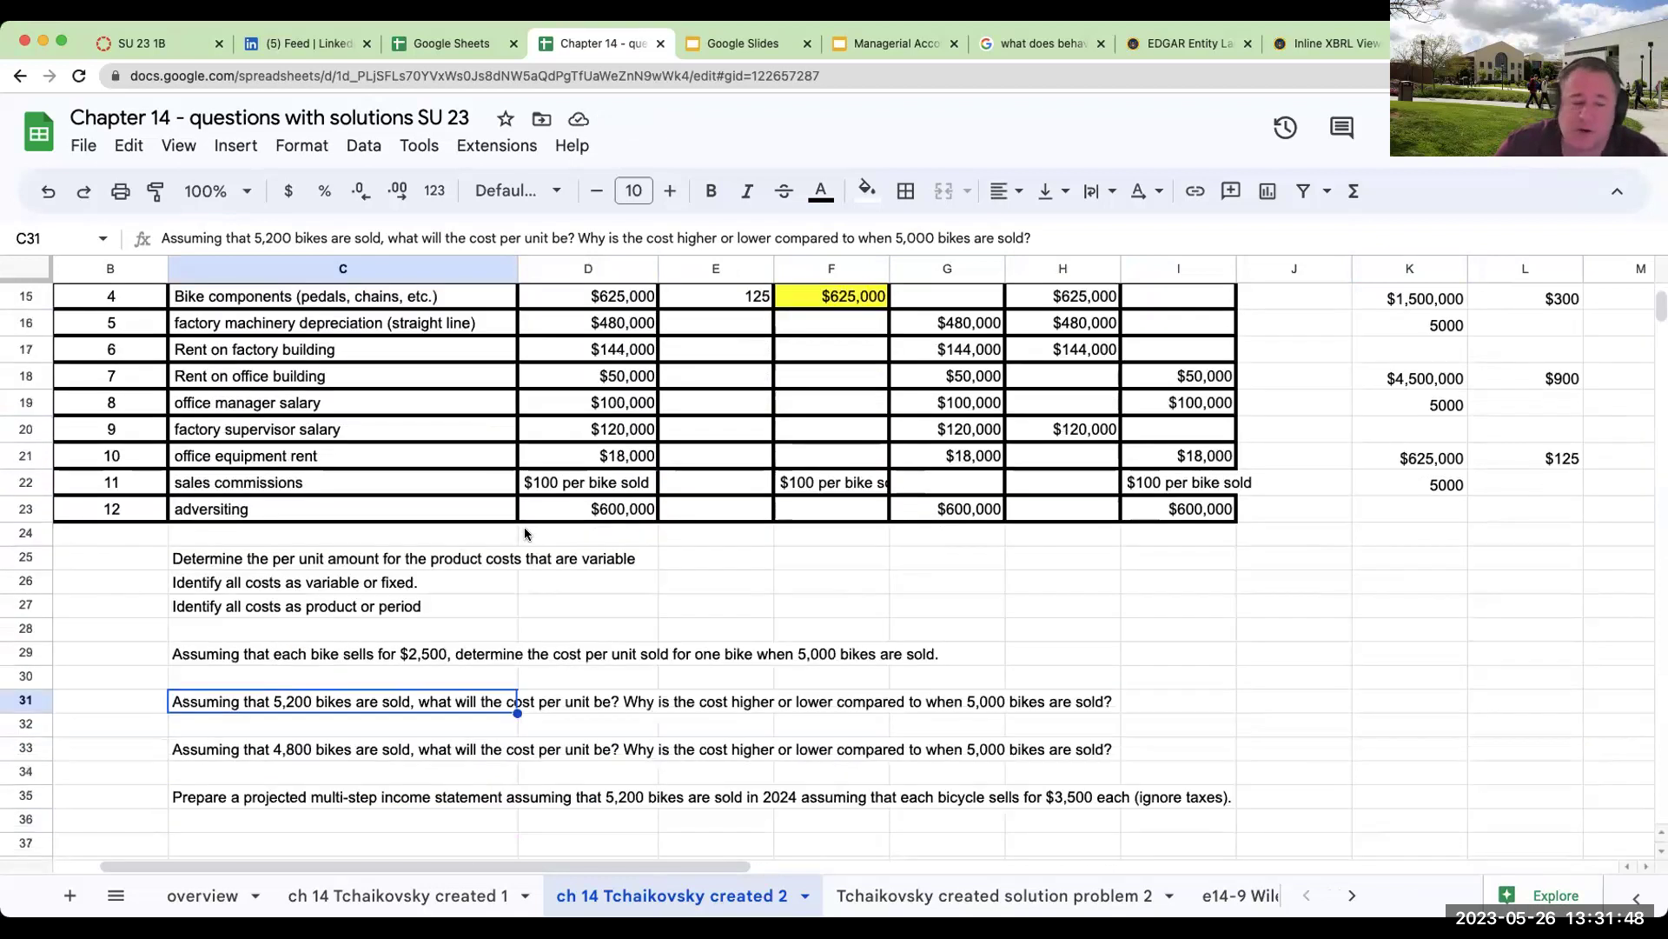
scroll(525, 534, down, 2)
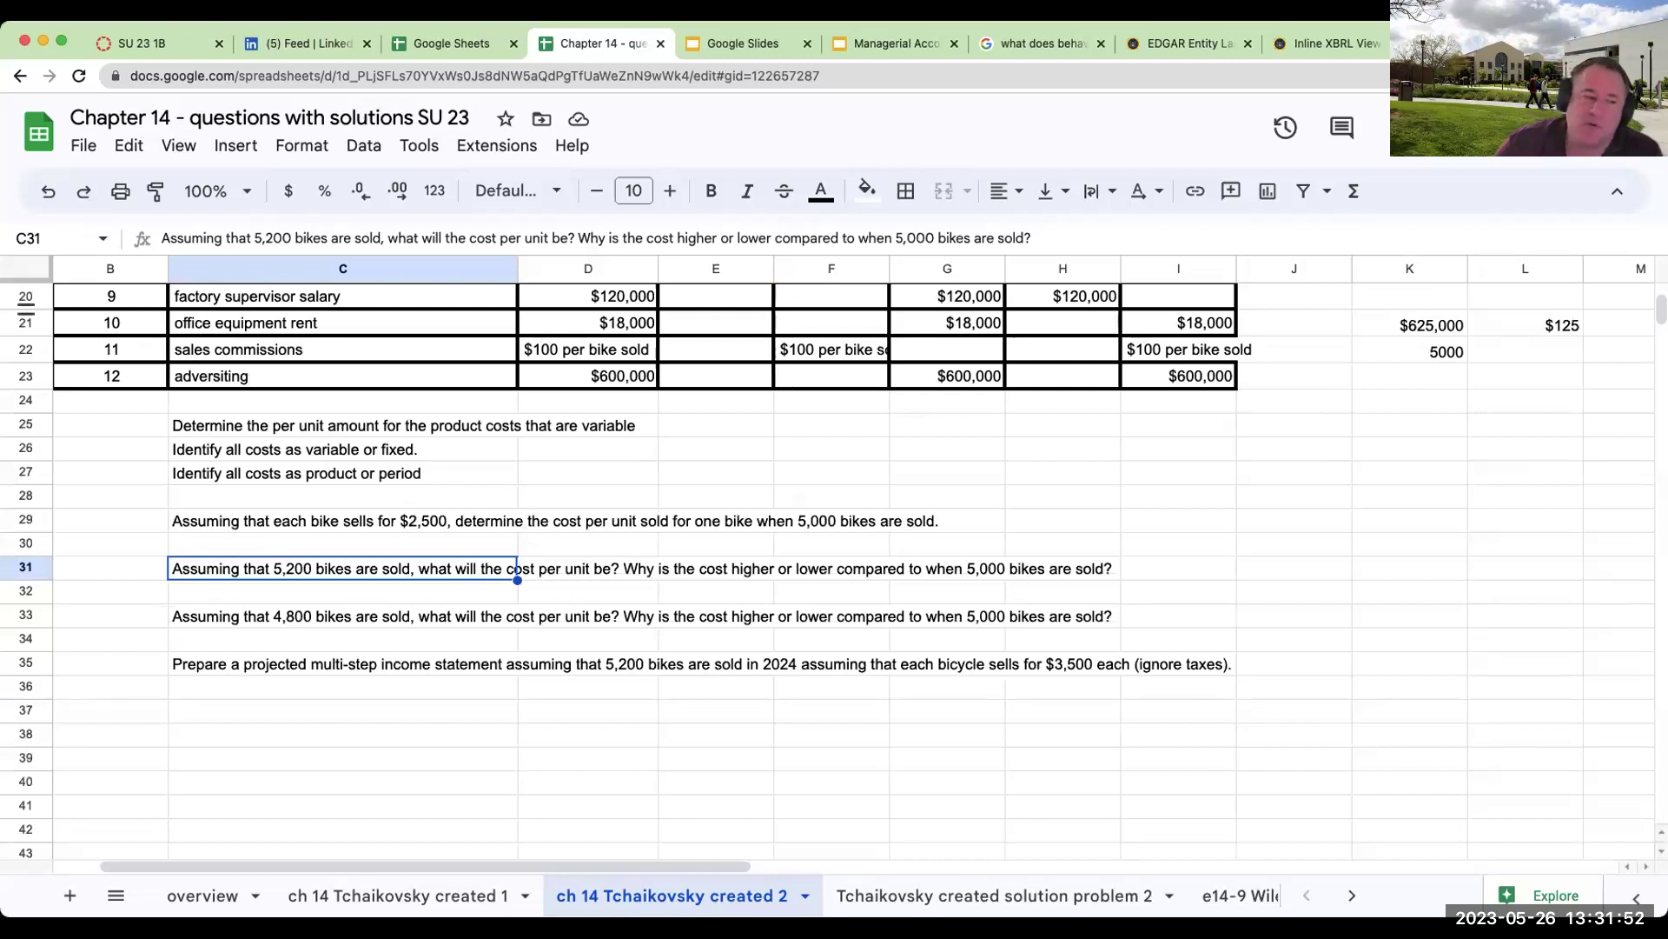
click(895, 43)
Step: Show slide 46, the closing thank-you slide inviting questions
click(122, 768)
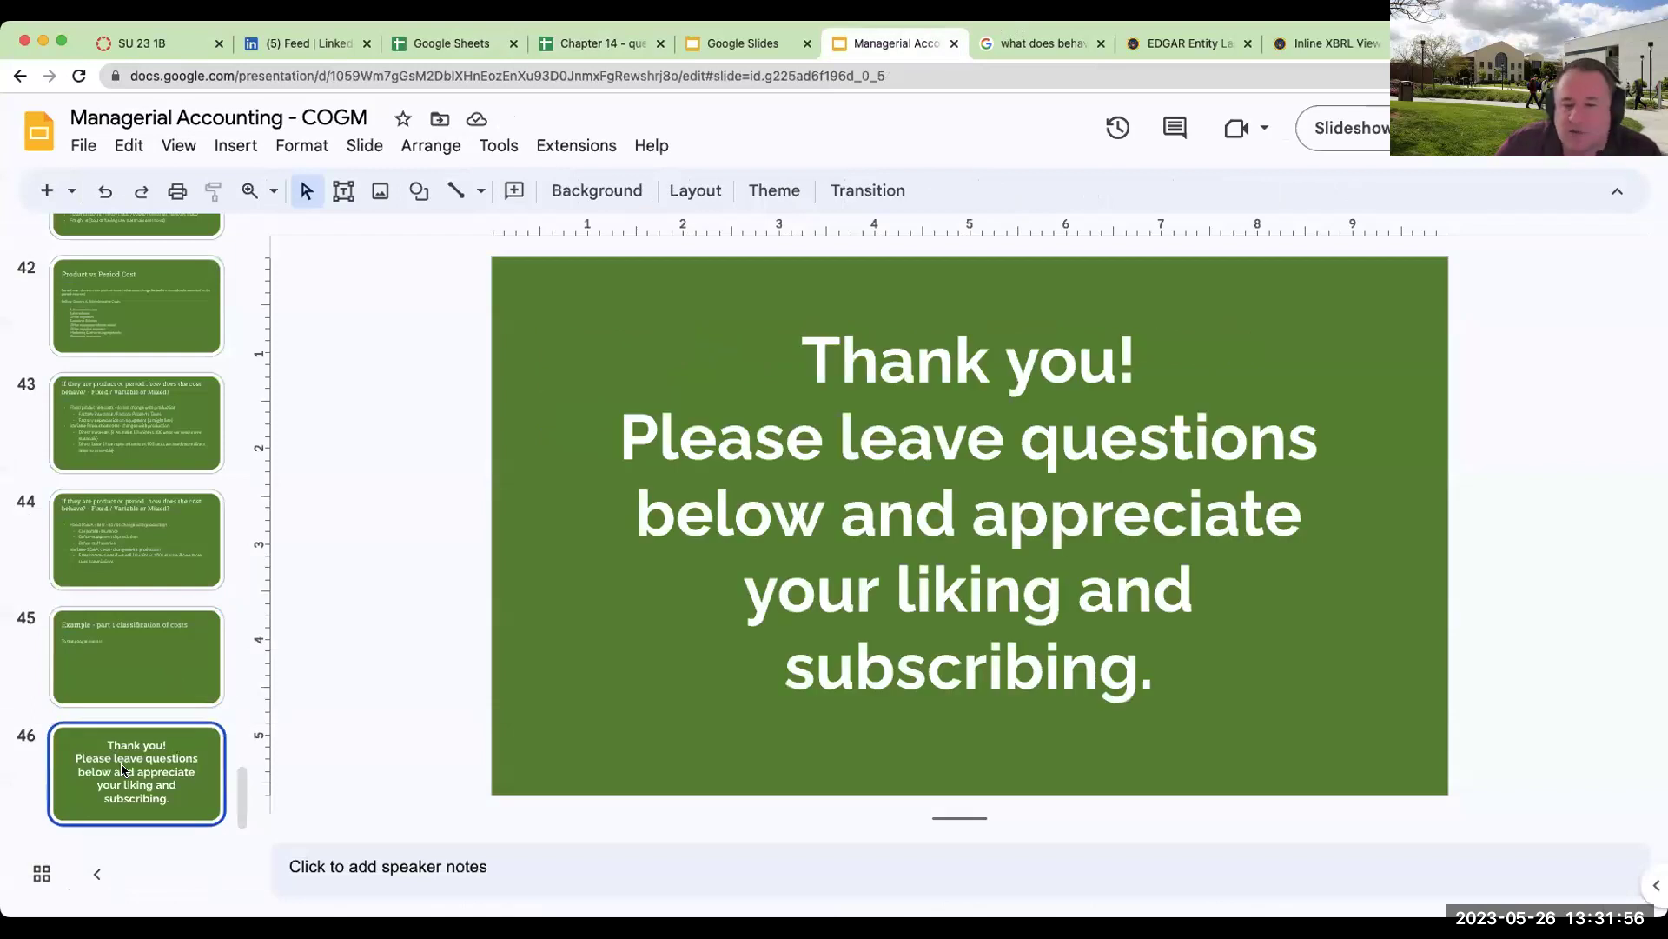